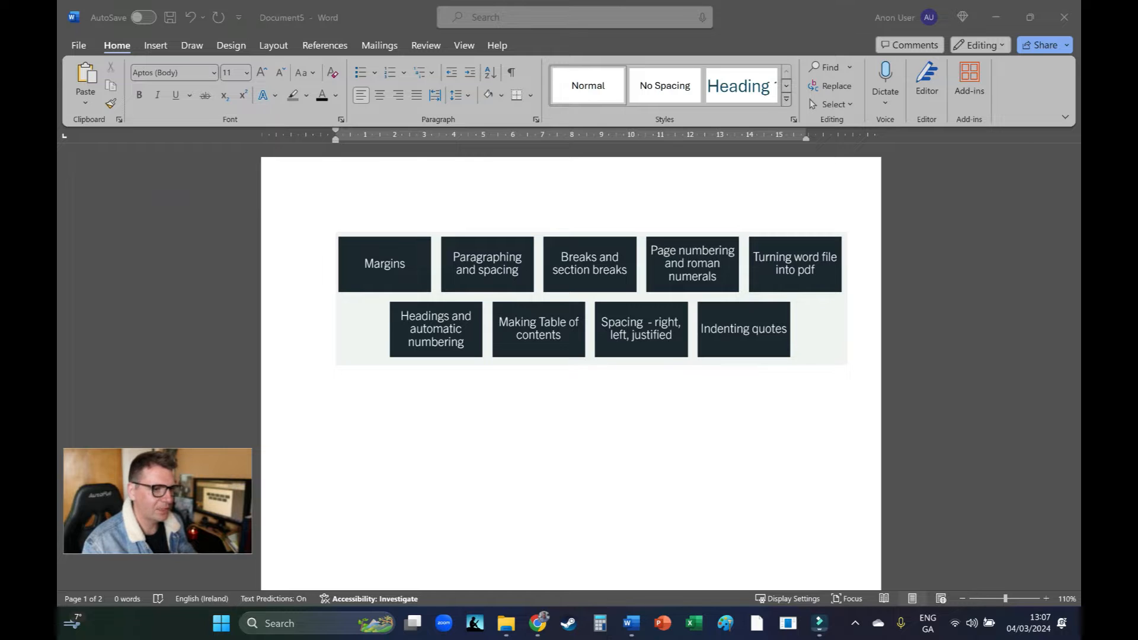
# - Insert a page break after the topic overview graphic to continue on a blank page
pyautogui.click(847, 358)
pyautogui.hotkey('ctrl', 'Return')
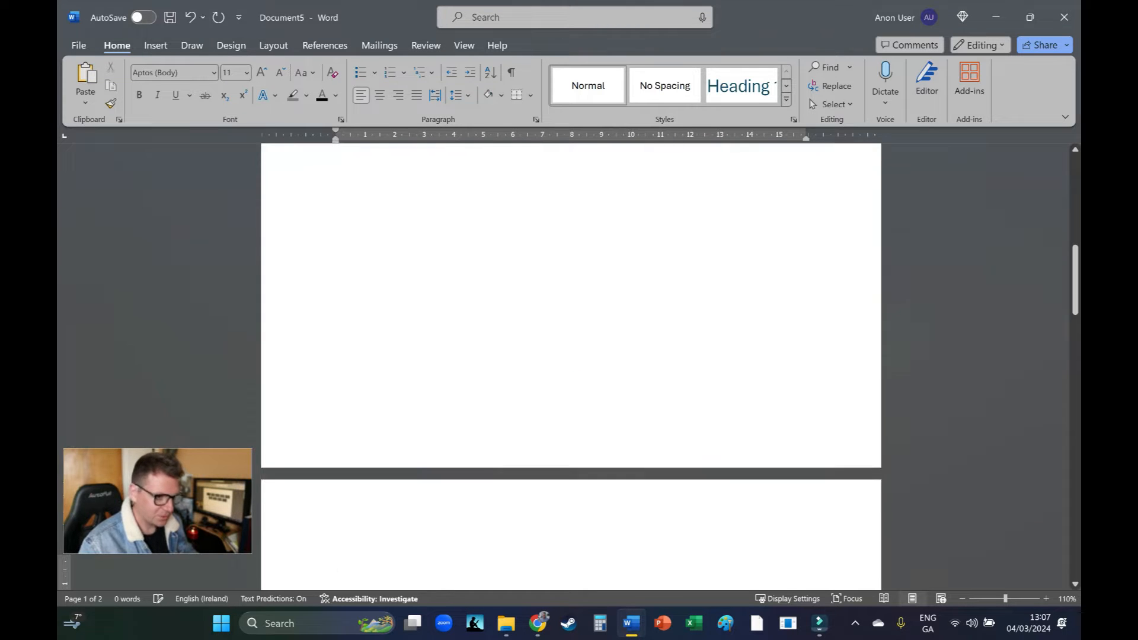
pyautogui.scroll(-5, 570, 368)
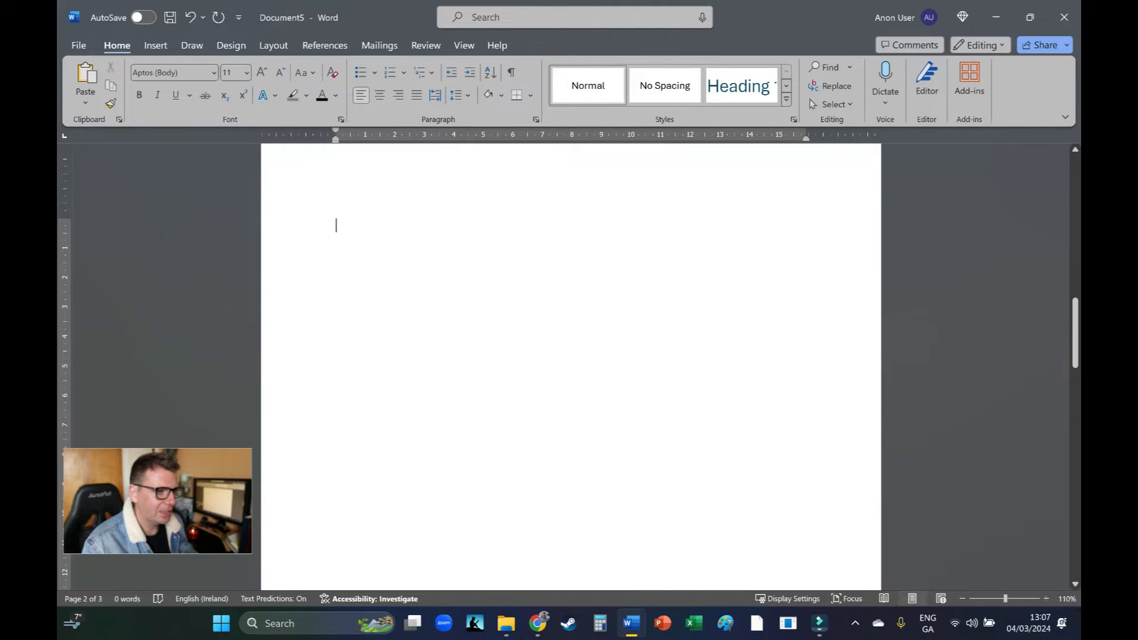
# - Switch to ChatGPT in the browser and send the request "give me 3000 words of academic material on formatting"
pyautogui.moveTo(537, 622)
pyautogui.click(461, 539)
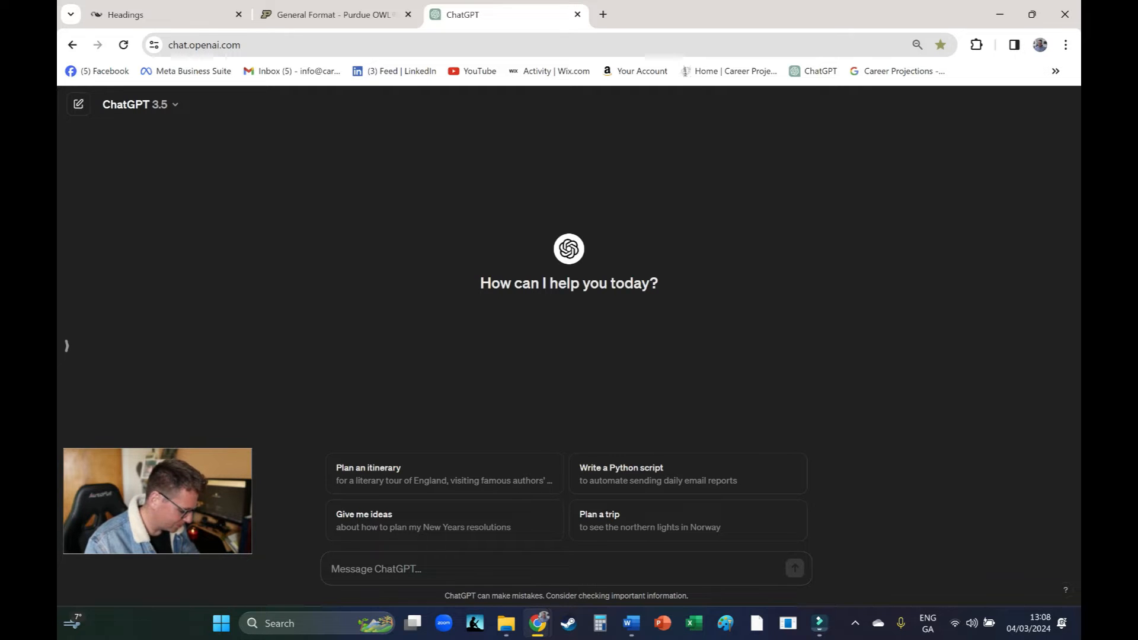
pyautogui.write('give me 3000 word')
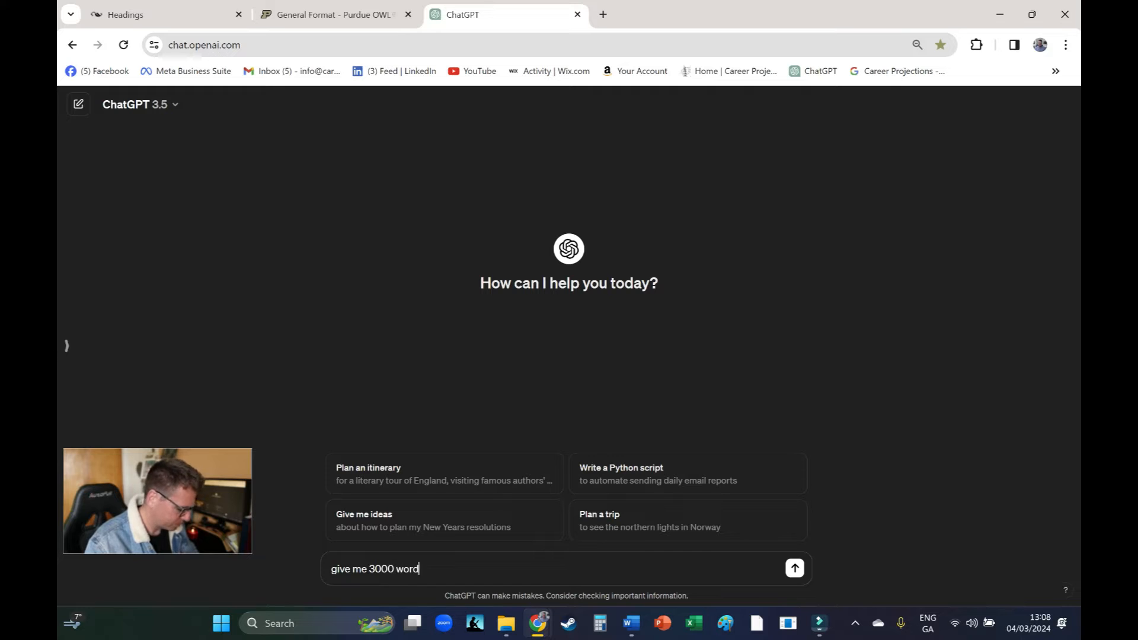
pyautogui.write('s of academic material on formatting')
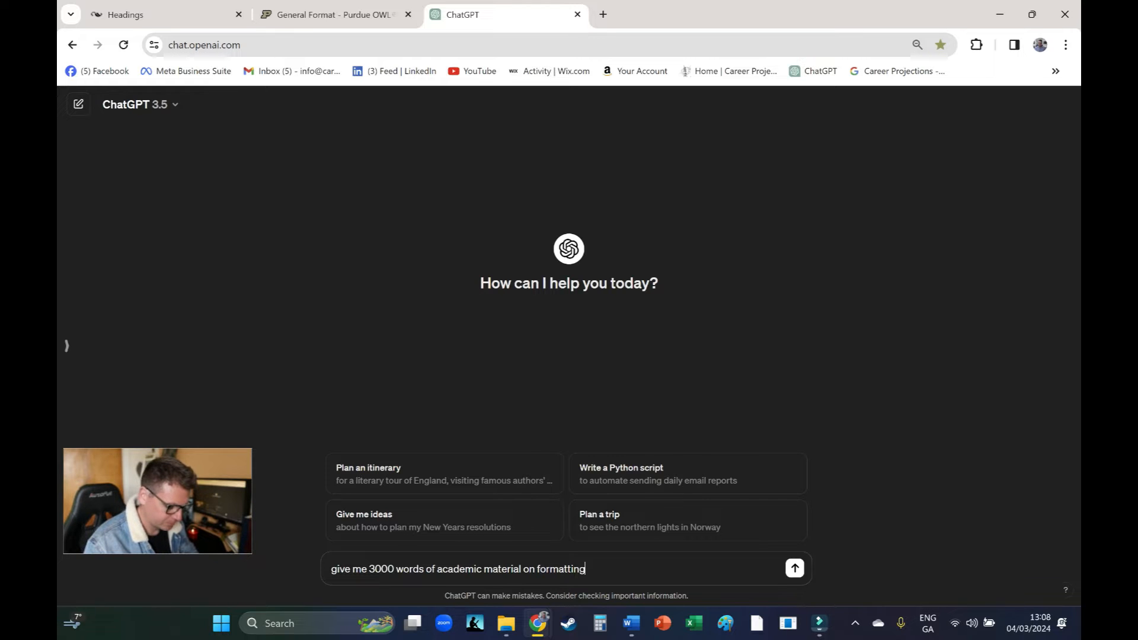
pyautogui.press('Return')
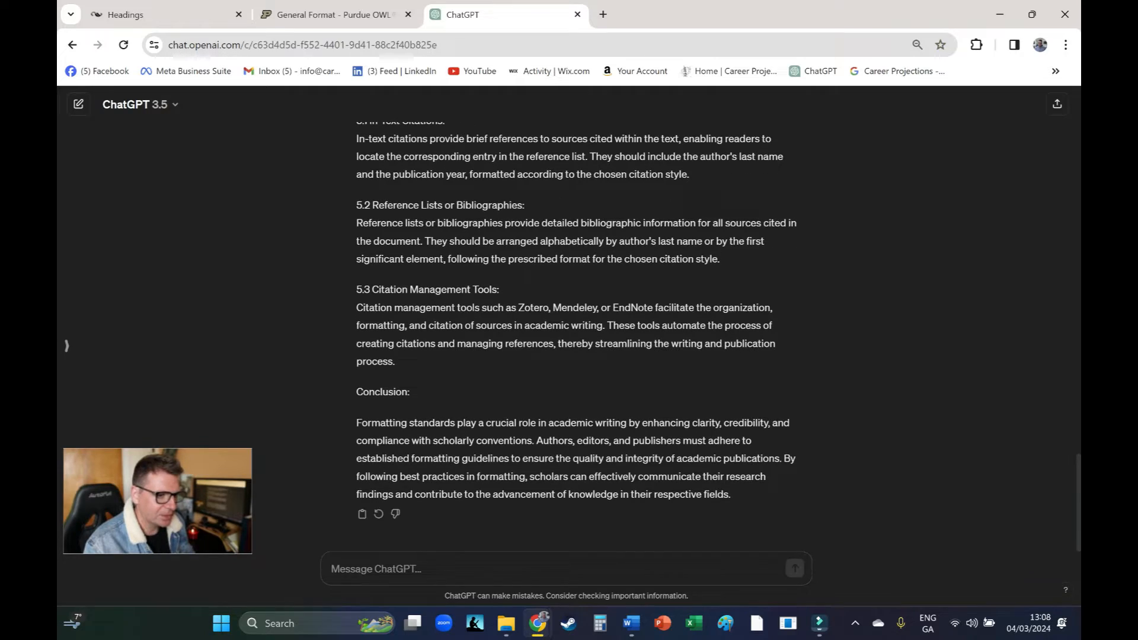
# - Copy ChatGPT's full answer from the title to the conclusion and paste it onto the blank page in Word
pyautogui.moveTo(732, 495); pyautogui.dragTo(520, 113)
pyautogui.moveTo(520, 261); pyautogui.dragTo(355, 217)
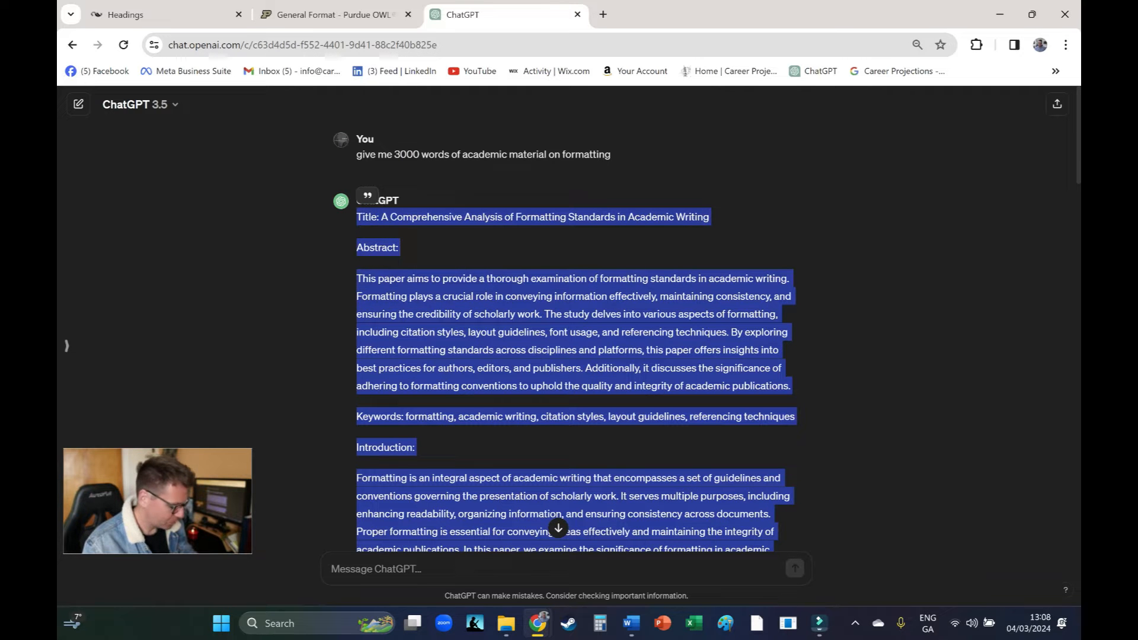
pyautogui.click(999, 14)
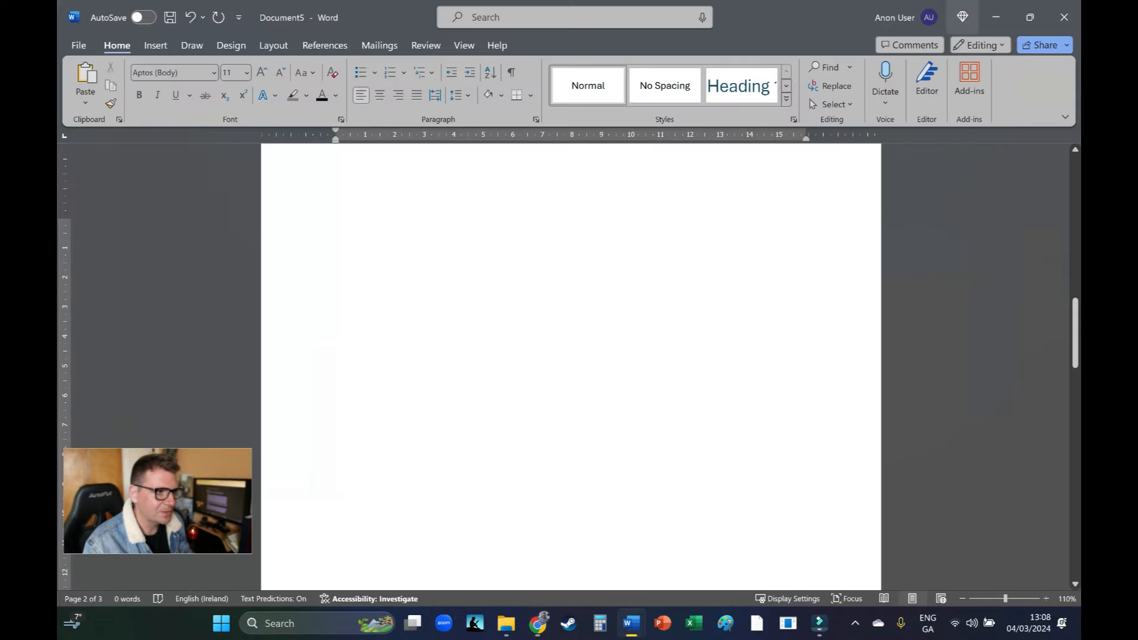
pyautogui.hotkey('ctrl', 'v')
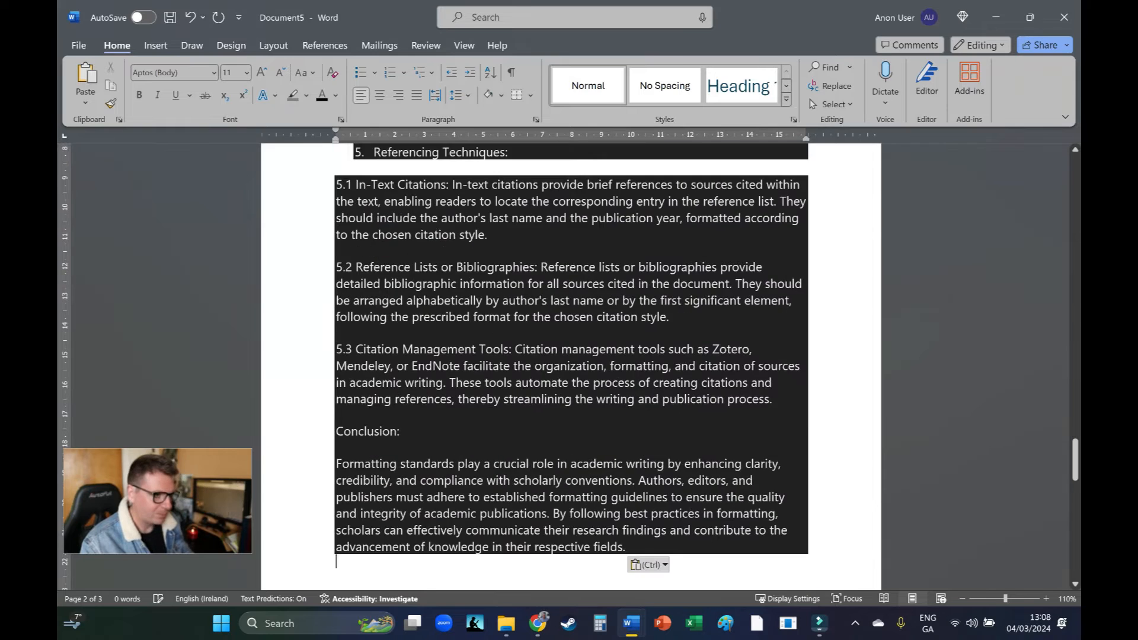
# - Select all the pasted text up to its title and set its line spacing to 1.5
pyautogui.scroll(-3, 569, 356)
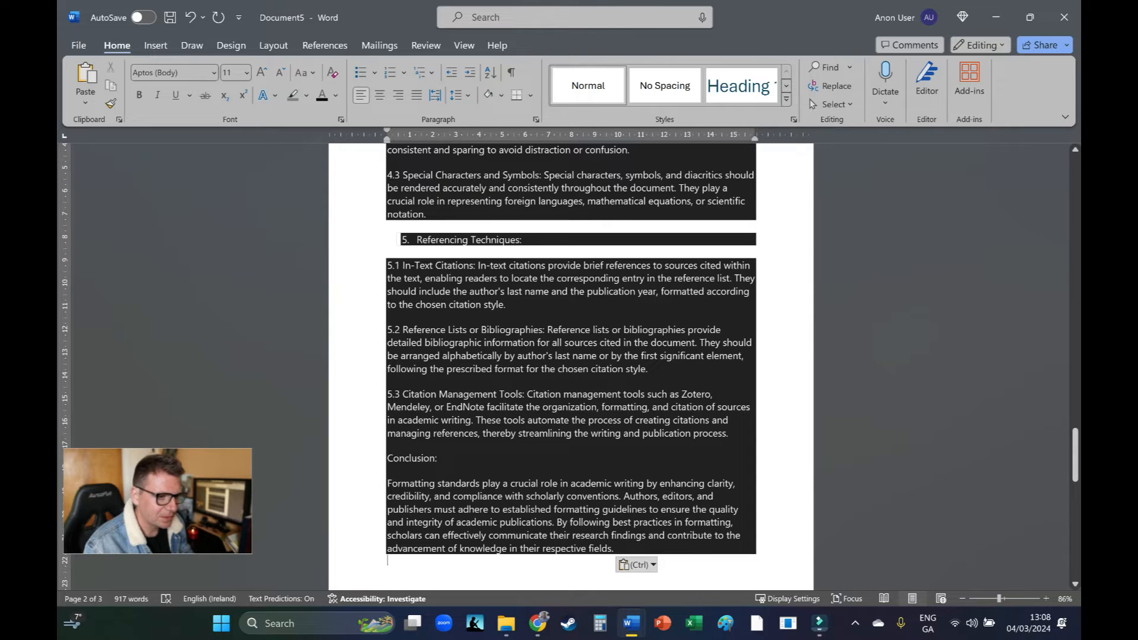
pyautogui.scroll(15, 571, 365)
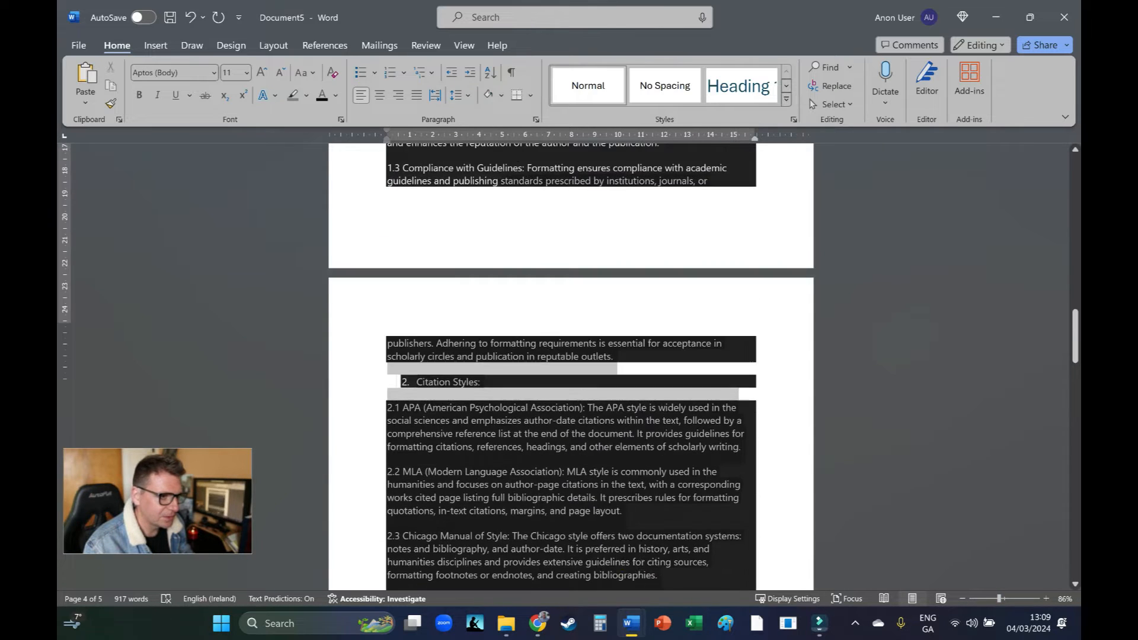
pyautogui.moveTo(417, 351); pyautogui.dragTo(387, 350)
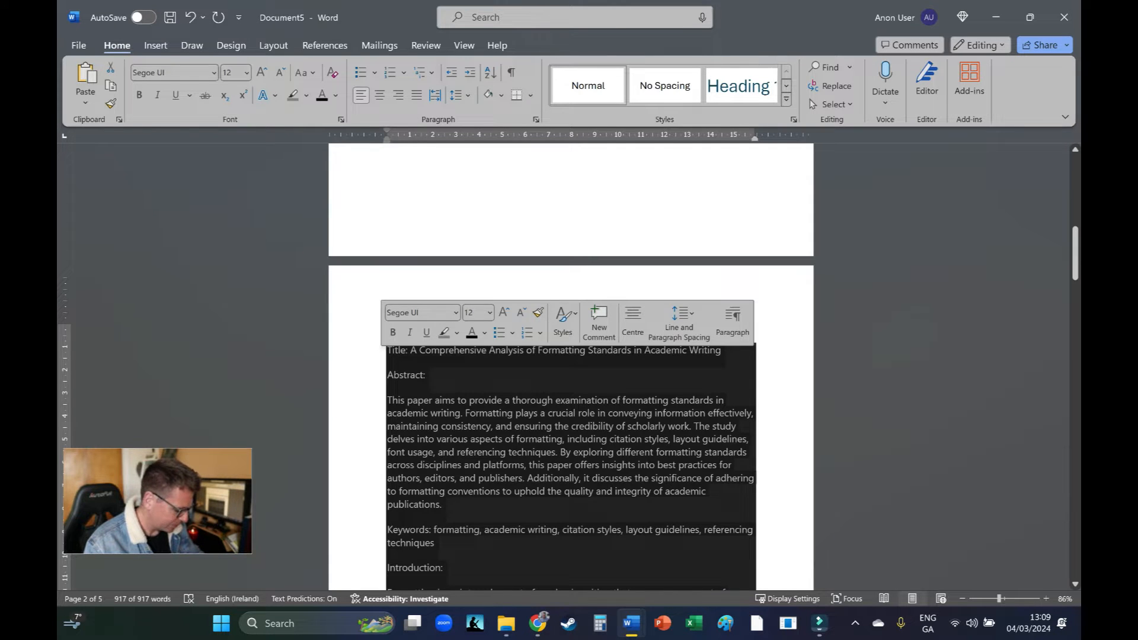
pyautogui.hotkey('ctrl', '5')
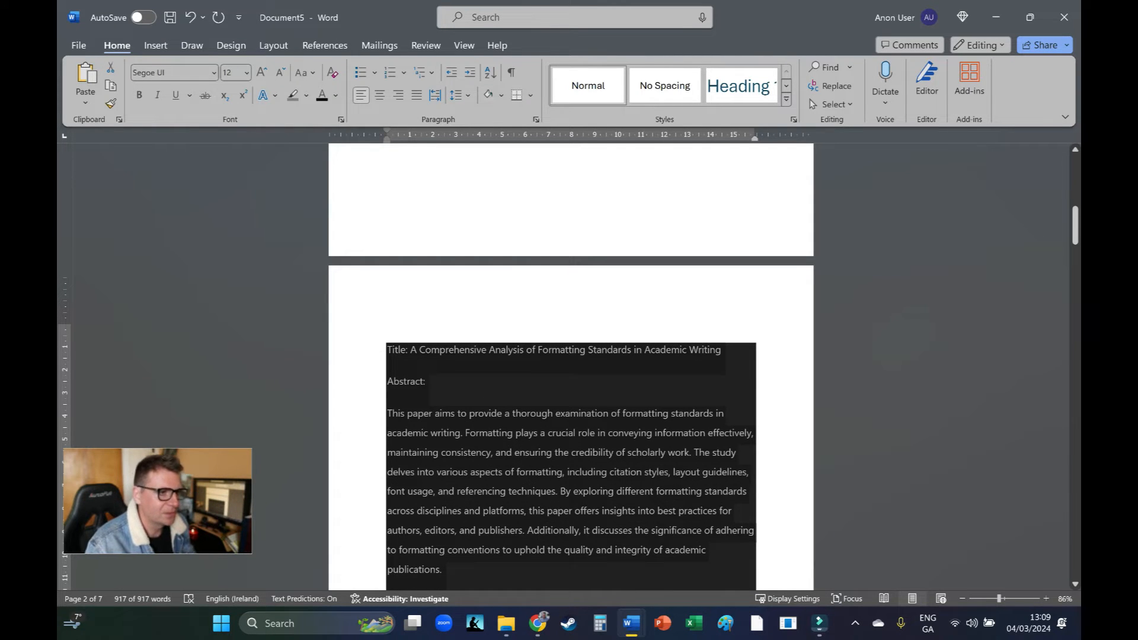
# - Remove the dark shading from the selected text, apply the current font colour, and clear all its formatting
pyautogui.click(501, 96)
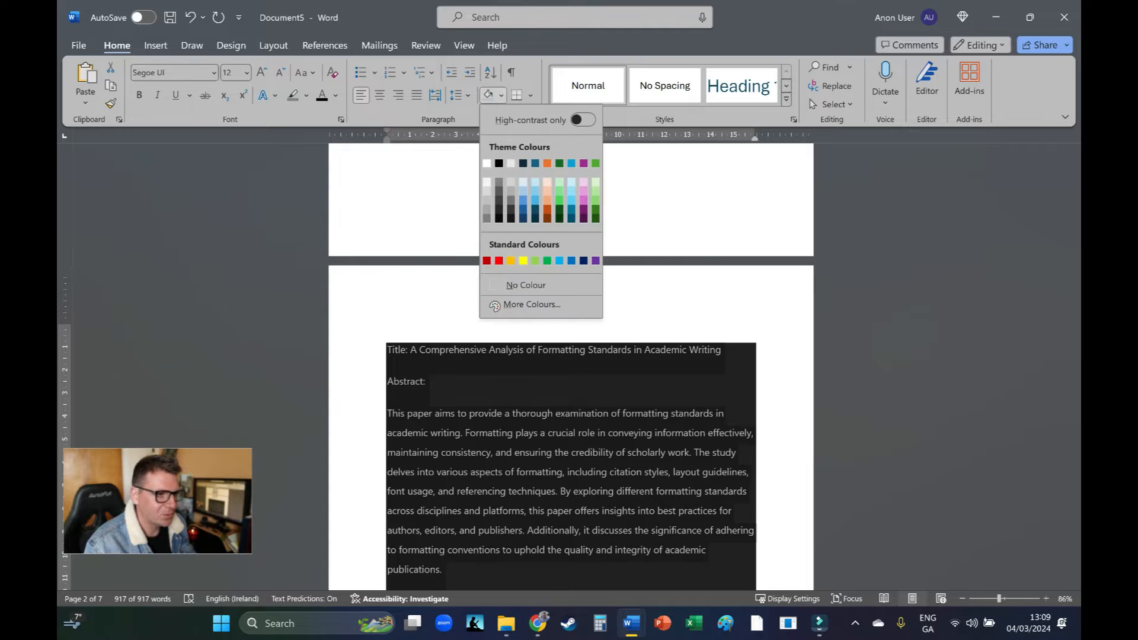
pyautogui.click(525, 285)
pyautogui.click(321, 96)
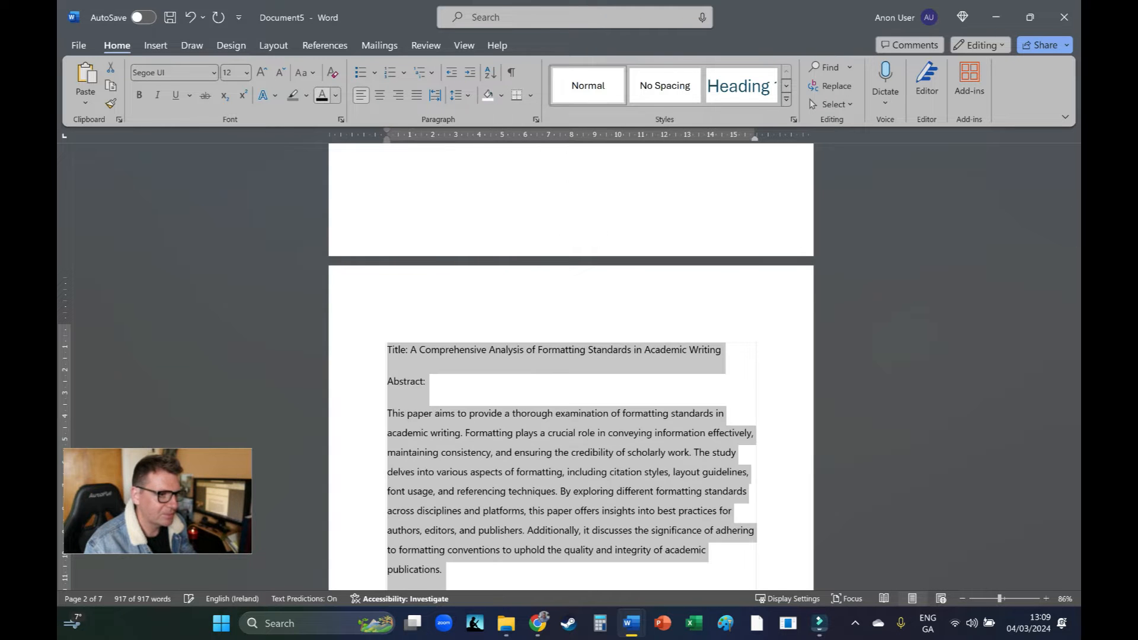
pyautogui.click(332, 72)
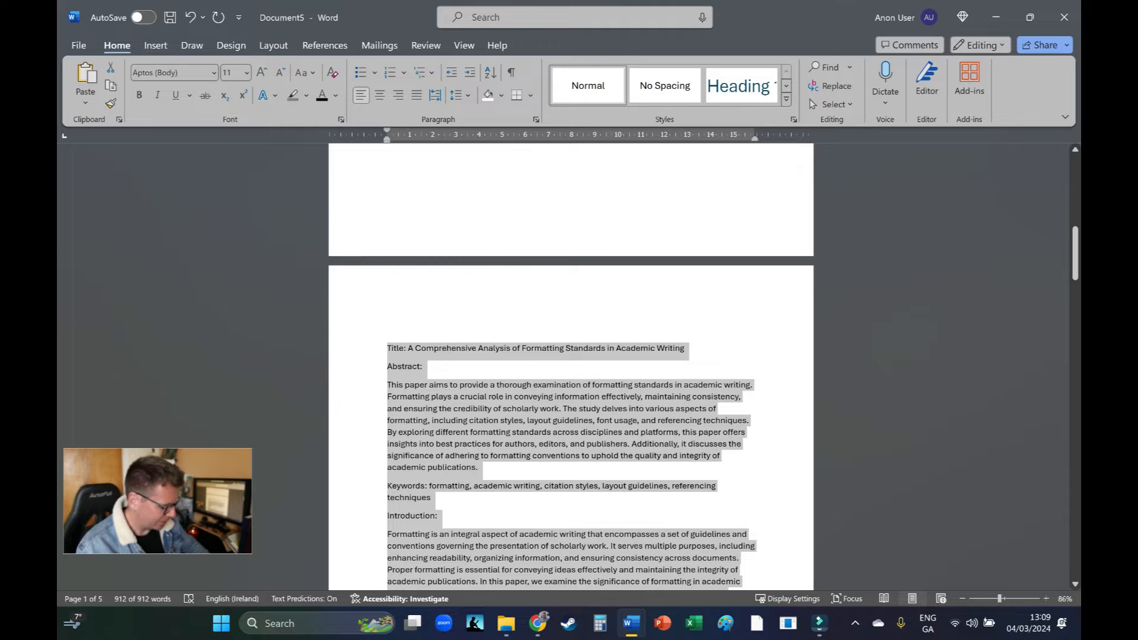
# - Set the selected text to double line spacing and deselect it
pyautogui.hotkey('ctrl', '2')
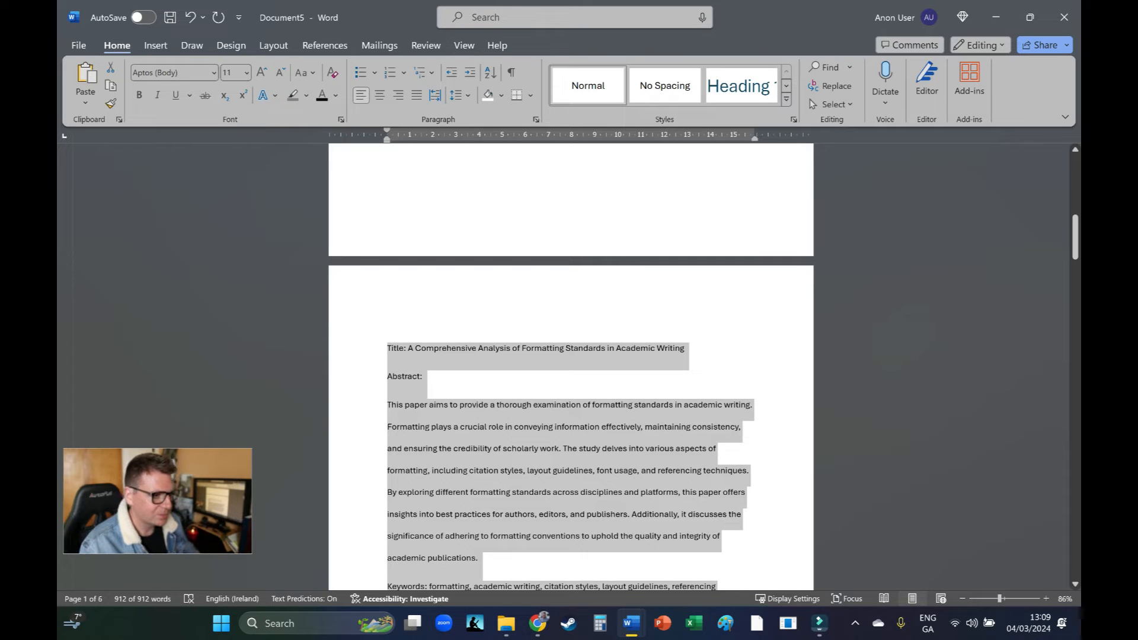
pyautogui.scroll(-1, 484, 347)
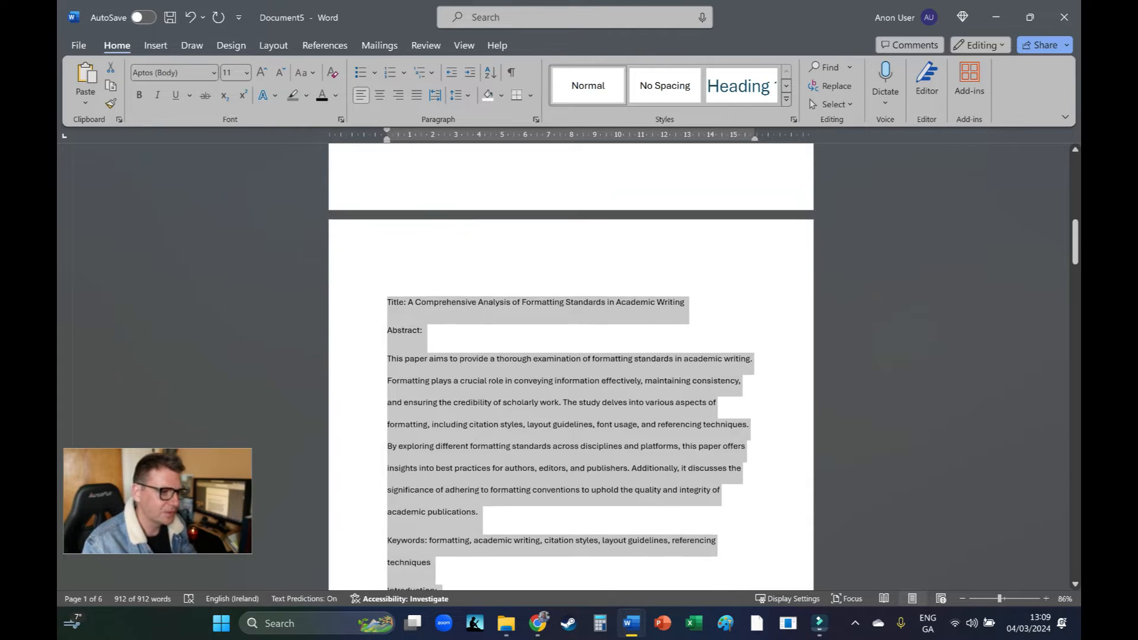
pyautogui.click(485, 347)
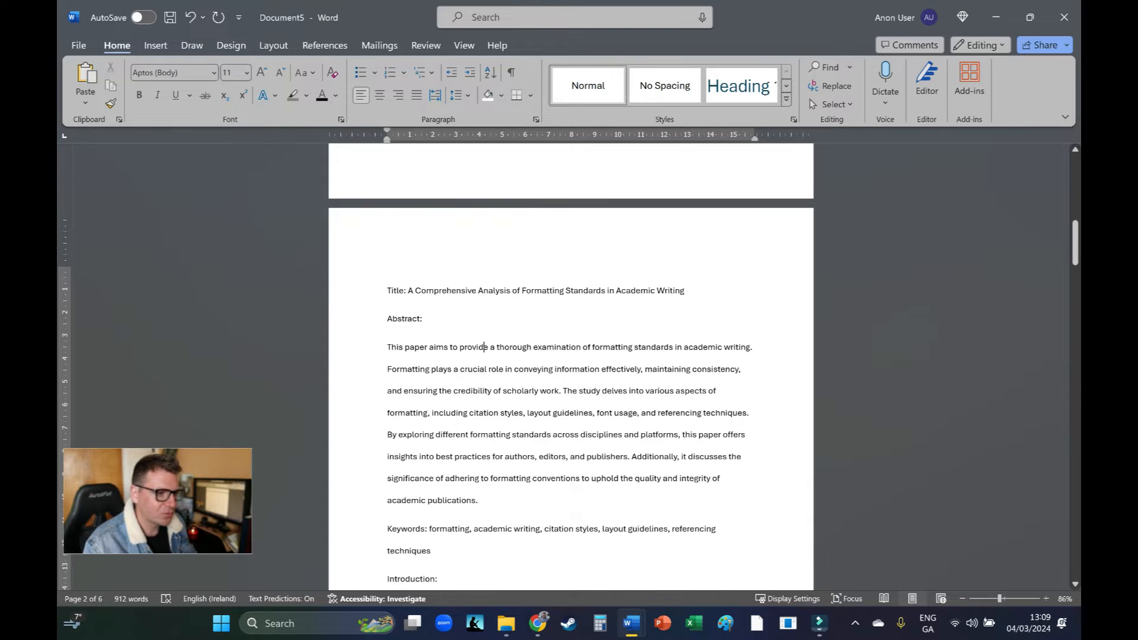
pyautogui.scroll(-9, 571, 359)
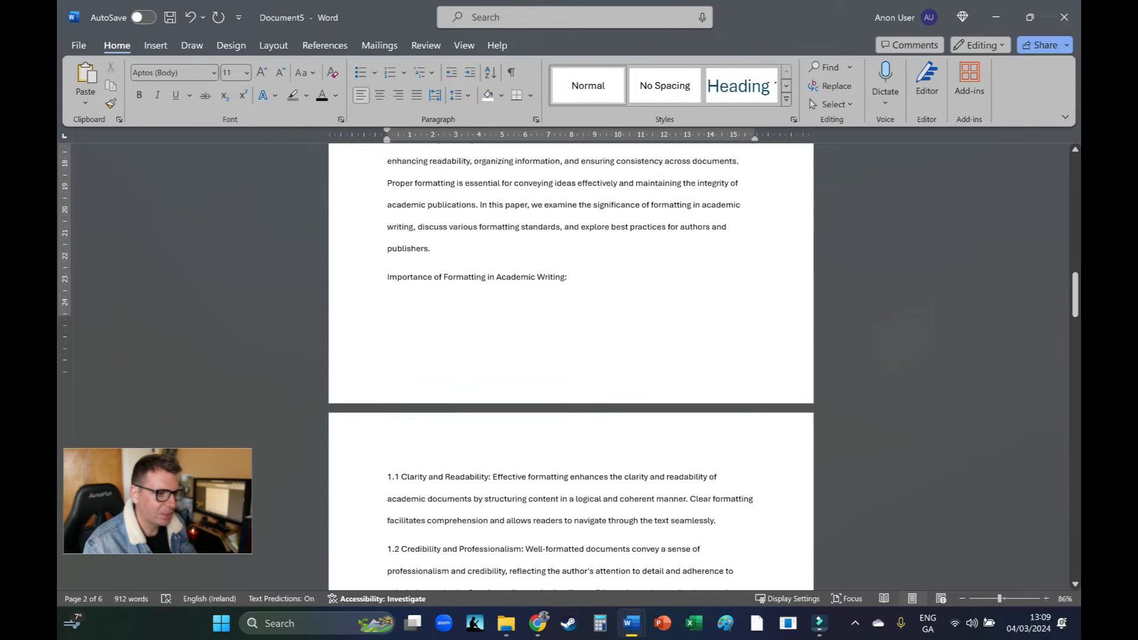
pyautogui.moveTo(1074, 310); pyautogui.dragTo(1074, 249)
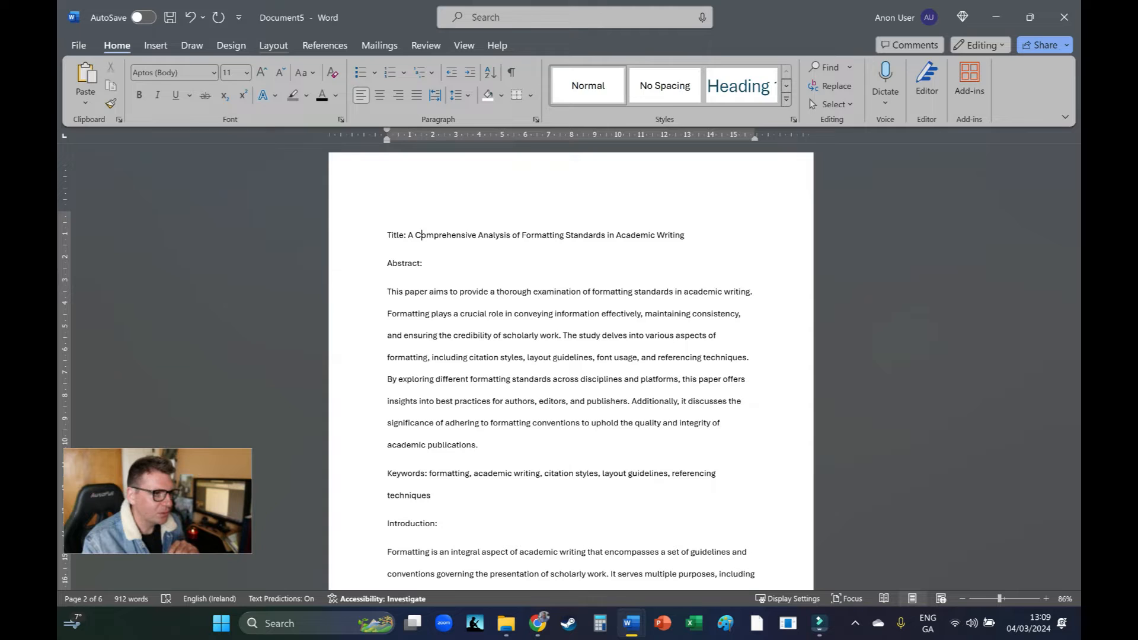
# - In the custom margin settings, set the top, bottom and right margins to 2 cm
pyautogui.click(273, 45)
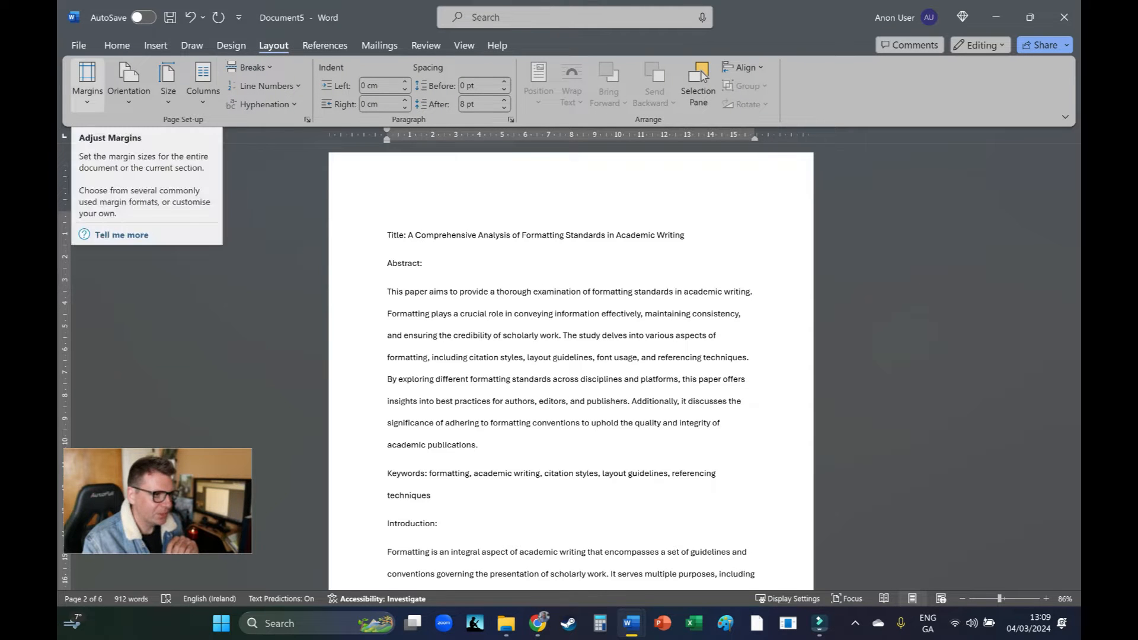
pyautogui.click(87, 83)
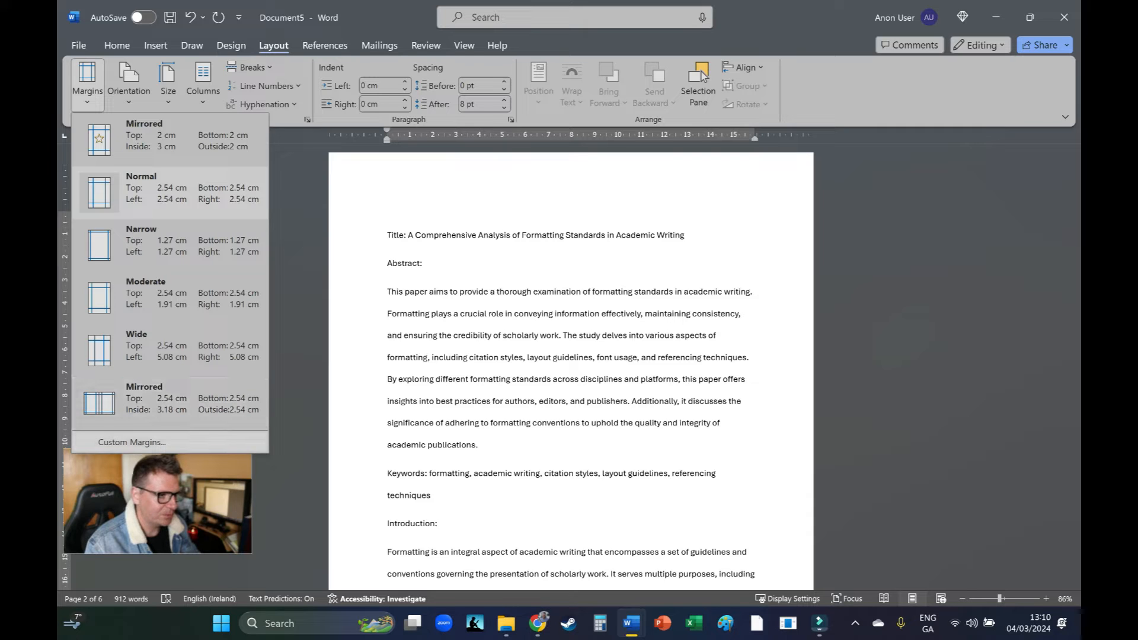
pyautogui.click(131, 442)
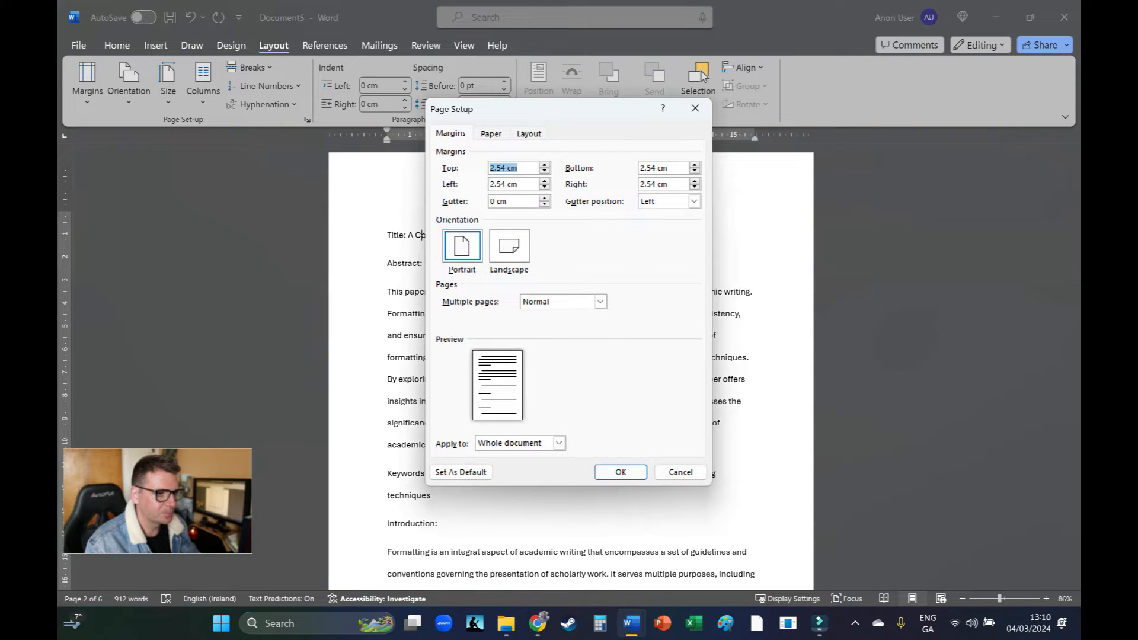
pyautogui.write('2')
pyautogui.press('Tab')
pyautogui.write('2')
pyautogui.press('Tab')
pyautogui.press('Tab')
pyautogui.write('2')
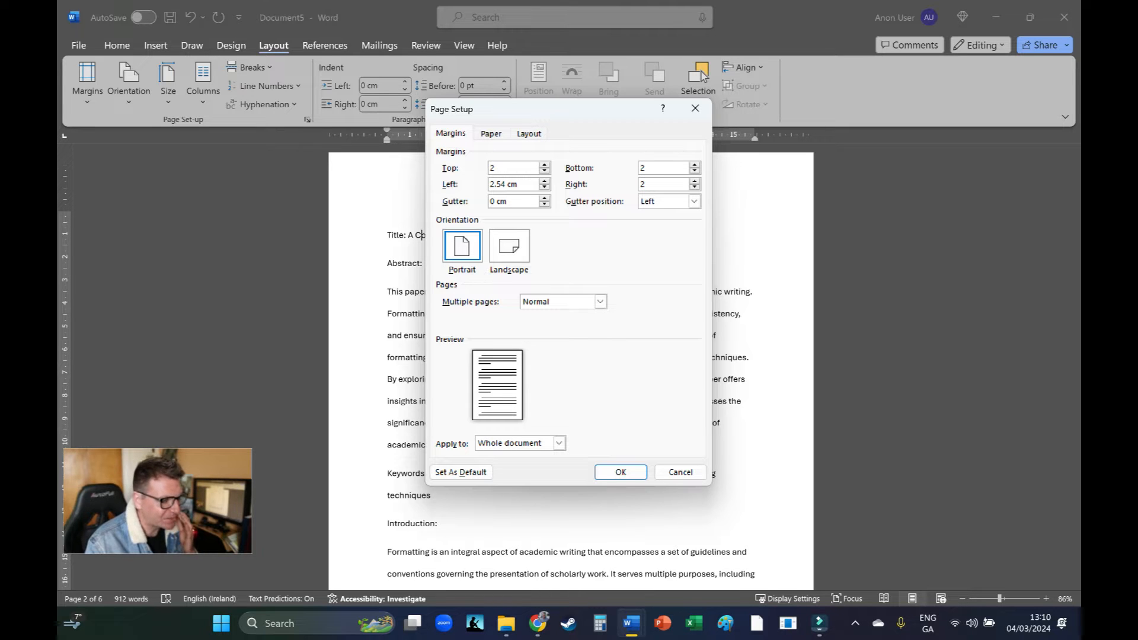
# - Set the left margin to 3.5 cm and apply the custom margins to the whole document
pyautogui.hotkey('shift', 'Tab')
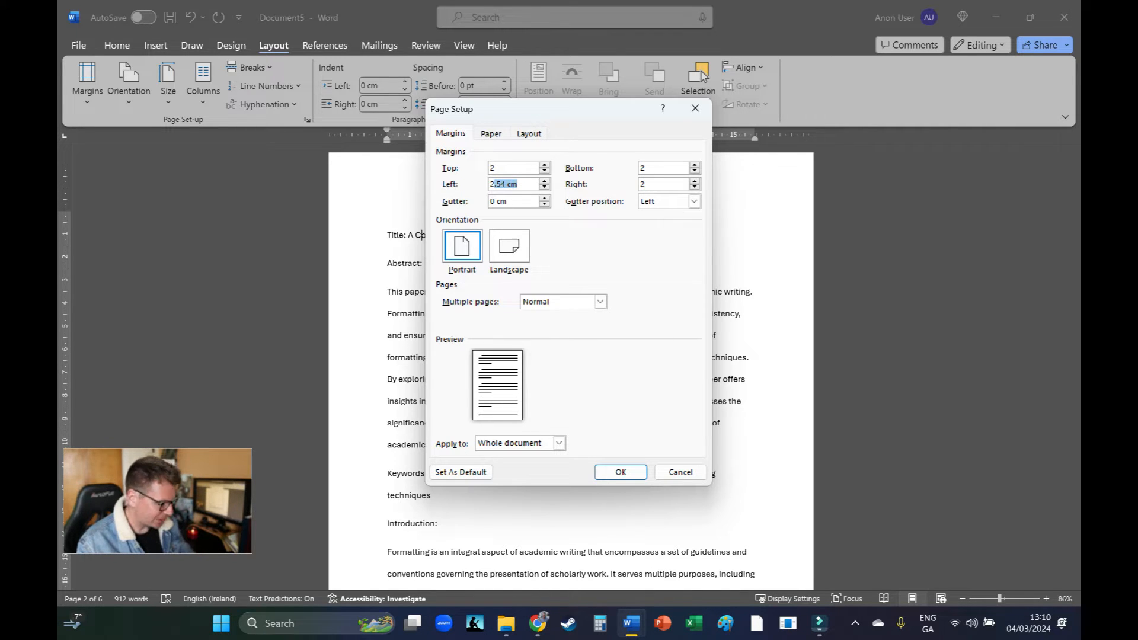
pyautogui.press('BackSpace')
pyautogui.write('3.5')
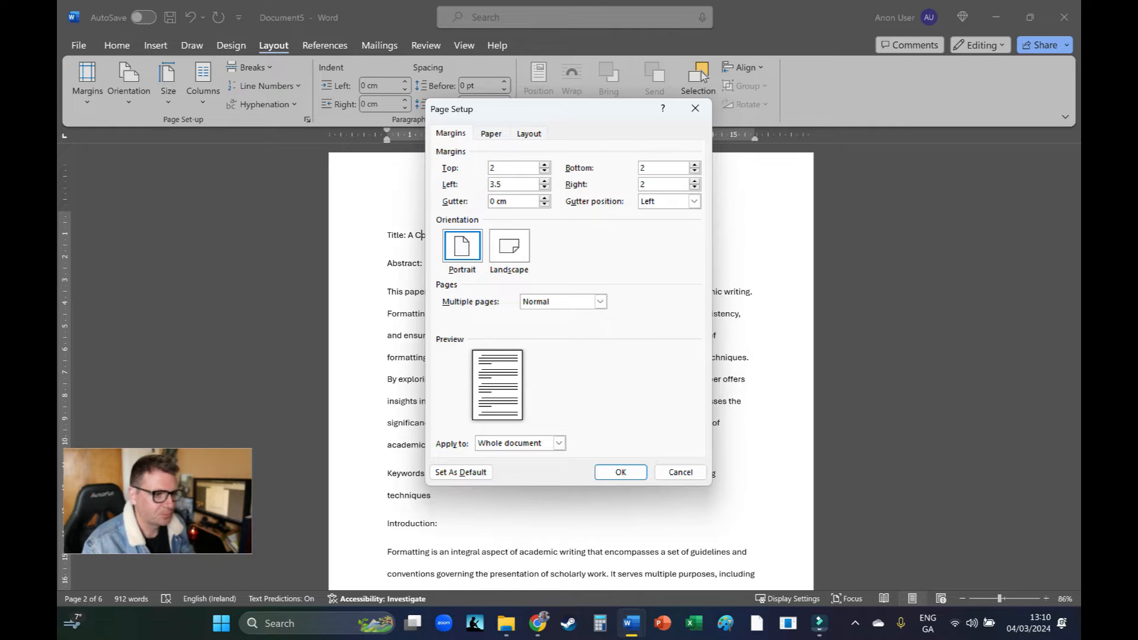
pyautogui.click(621, 472)
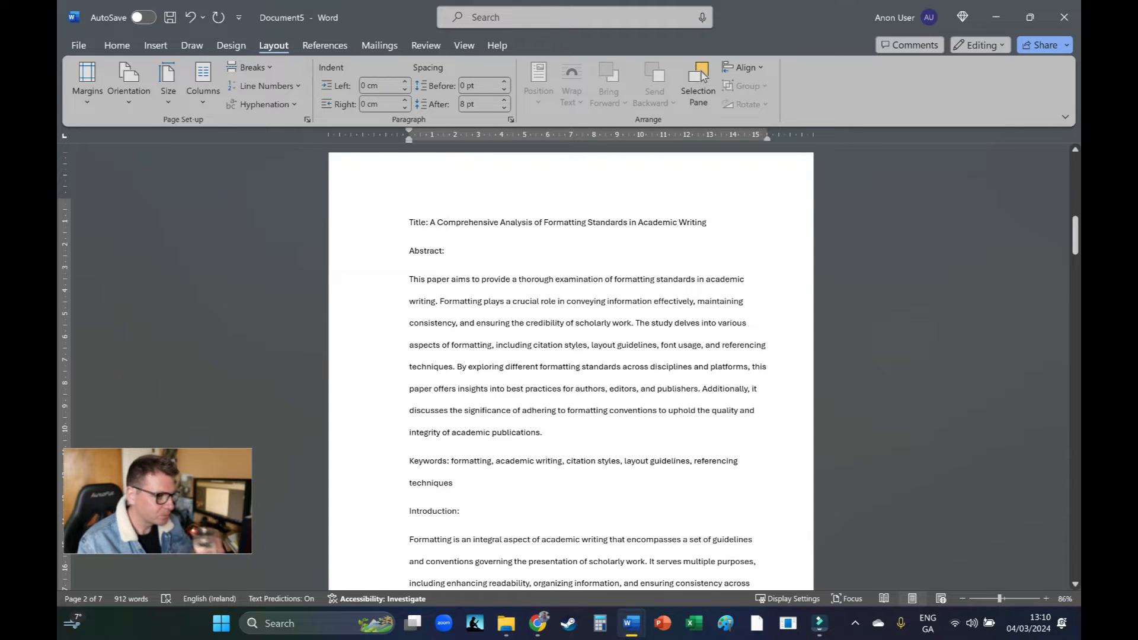
# - Undo the custom margin change after checking the layout across the document's pages
pyautogui.scroll(-3, 571, 367)
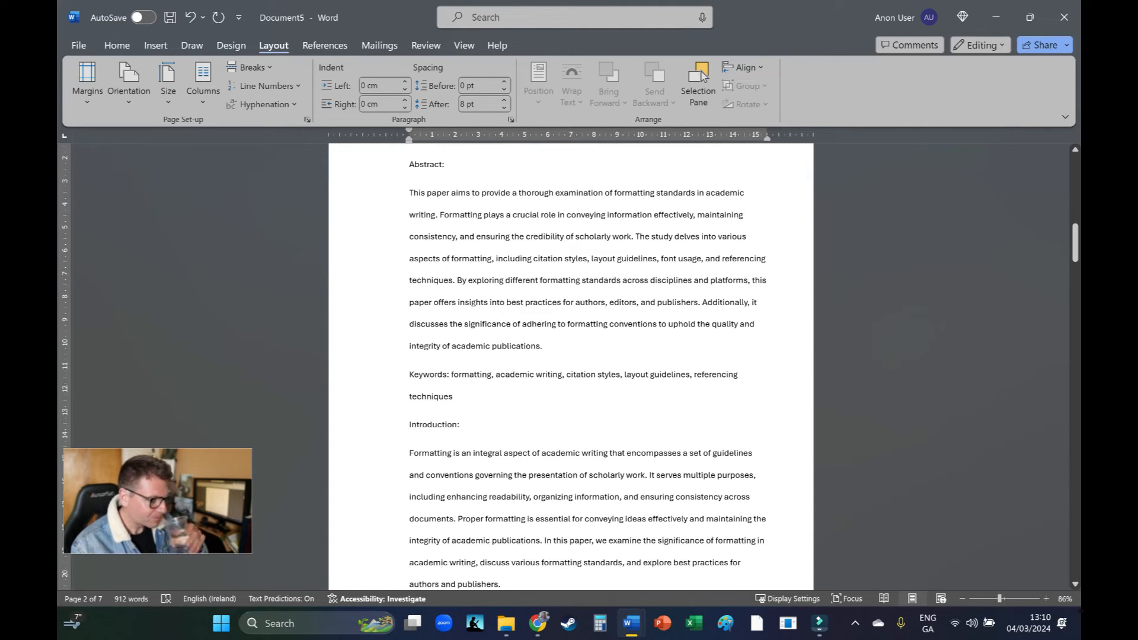
pyautogui.scroll(4, 571, 367)
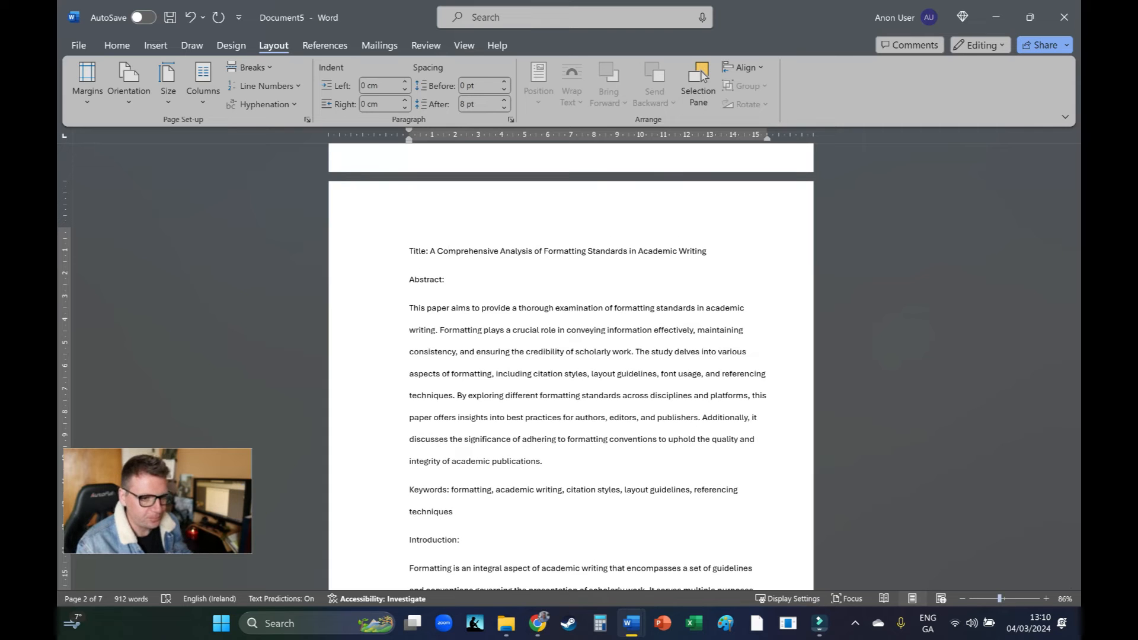
pyautogui.keyDown('ctrl'); pyautogui.scroll(-3, 571, 367); pyautogui.keyUp('ctrl')
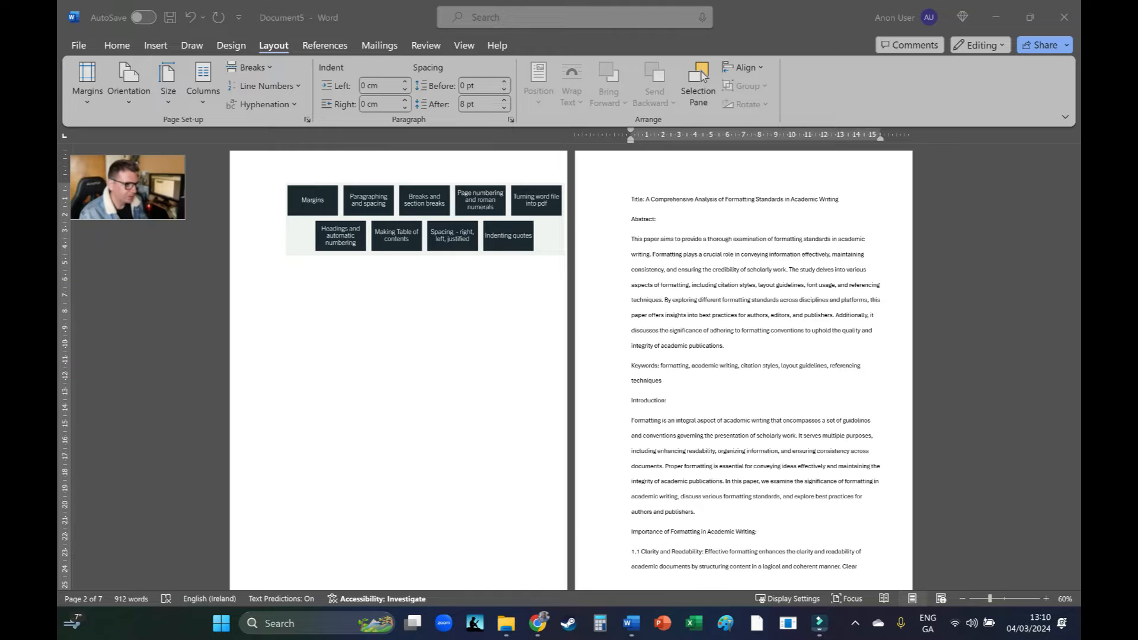
pyautogui.scroll(-7, 570, 367)
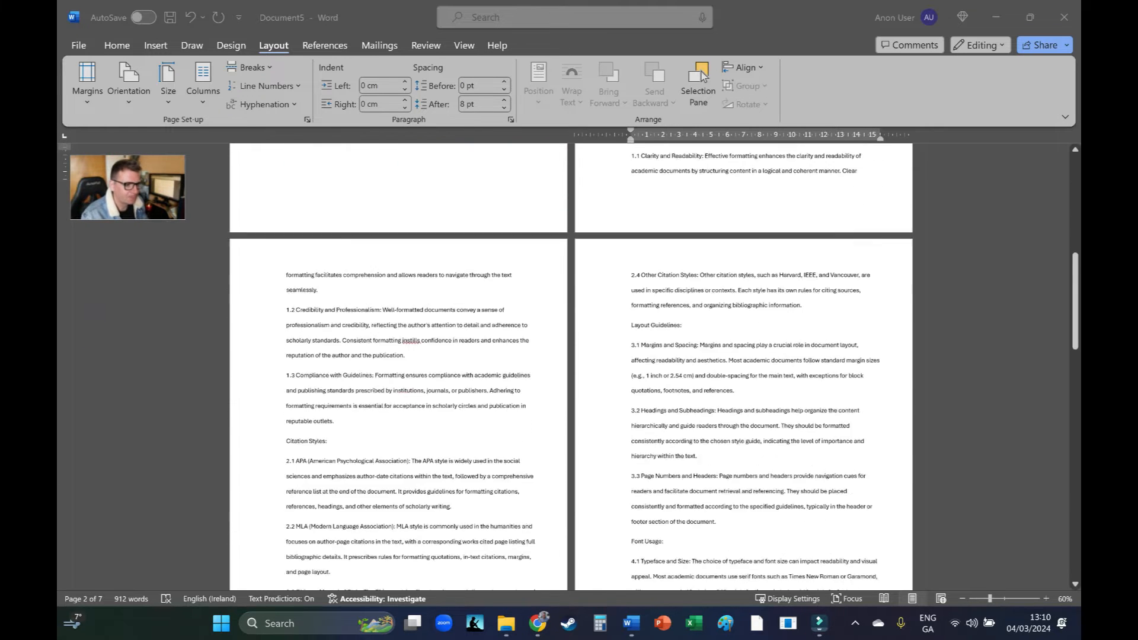
pyautogui.scroll(-2, 571, 367)
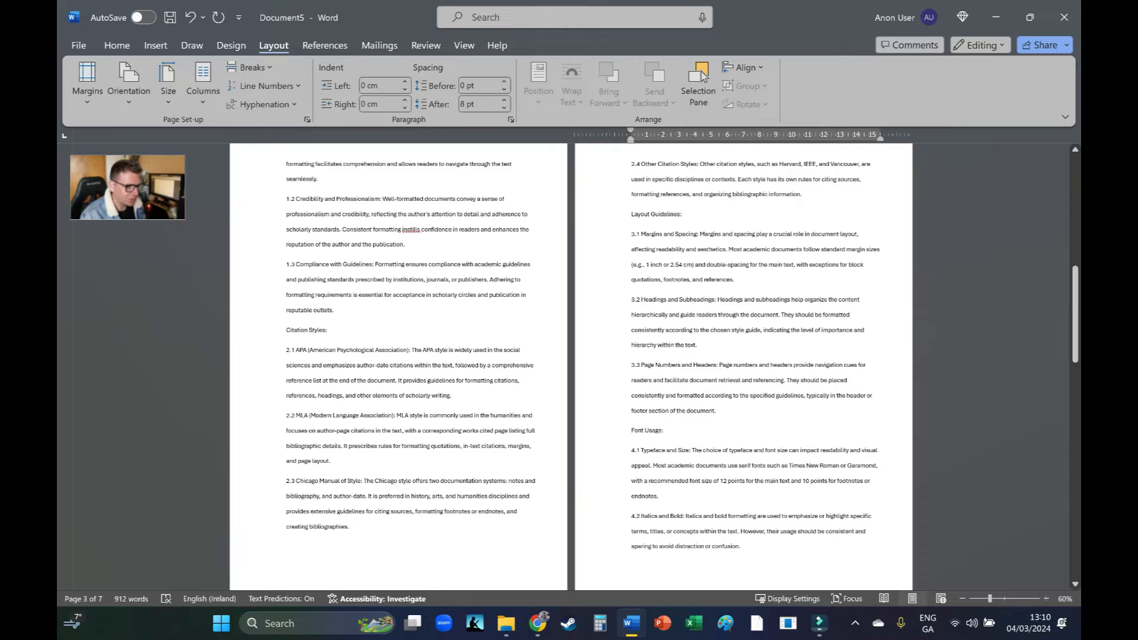
pyautogui.hotkey('ctrl', 'z')
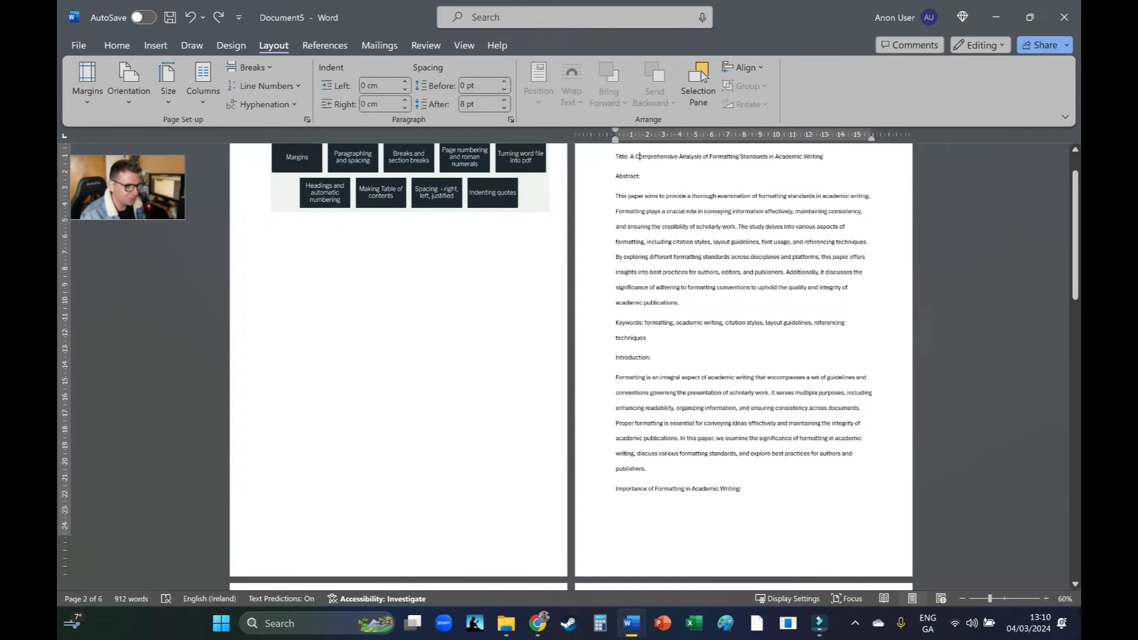
pyautogui.scroll(-5, 571, 367)
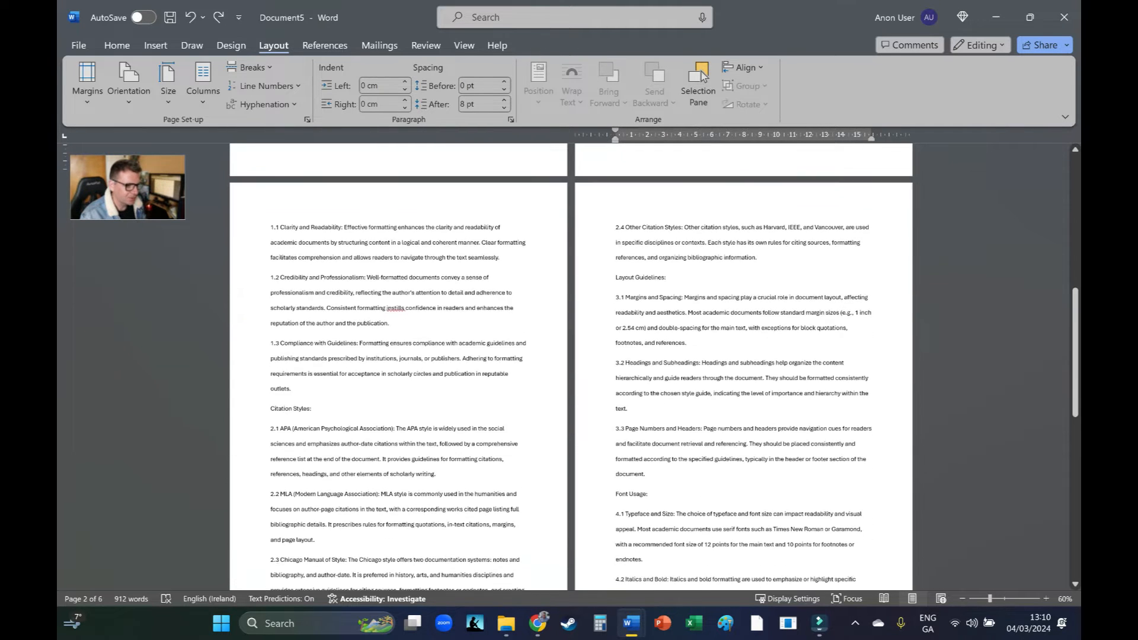
# - Apply the Mirrored margins preset to the document and check the facing pages
pyautogui.click(88, 83)
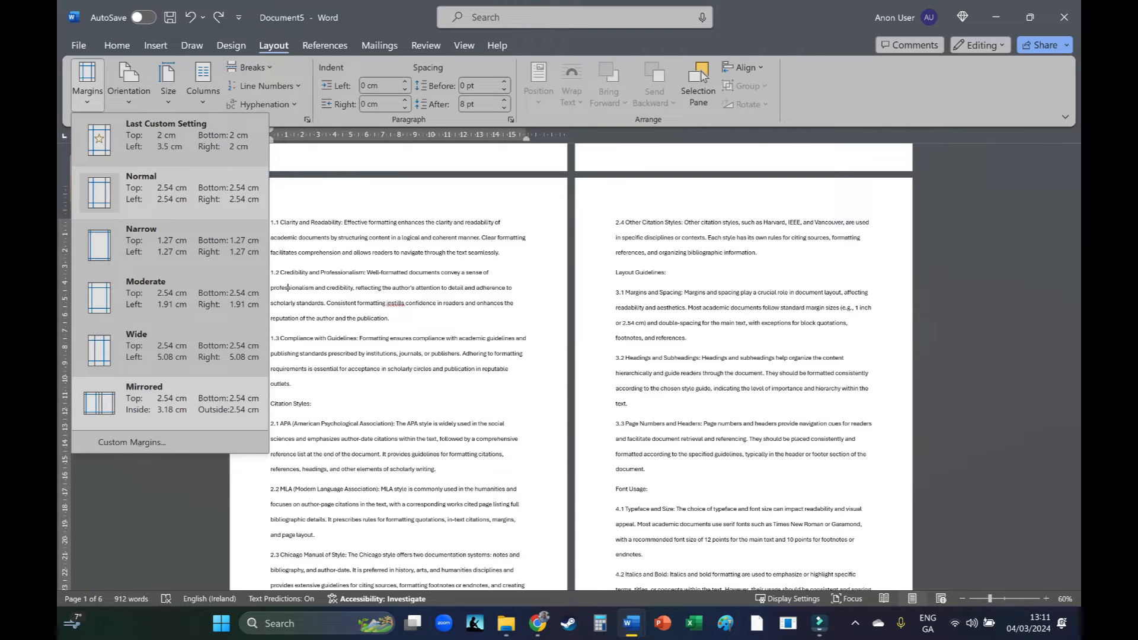
pyautogui.click(142, 397)
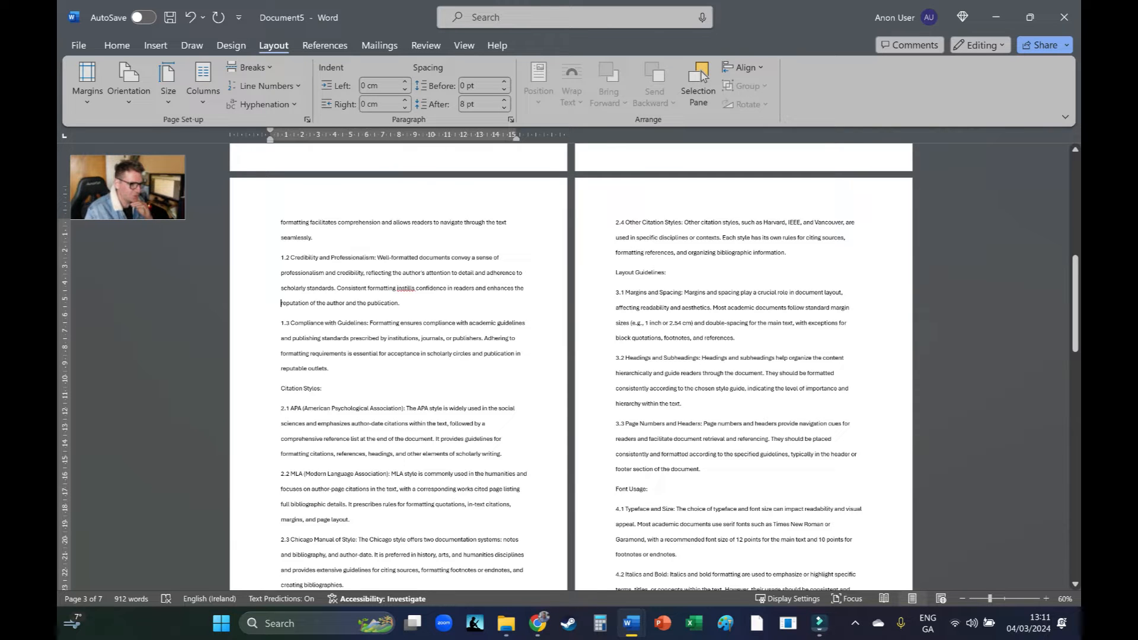
pyautogui.scroll(-5, 701, 75)
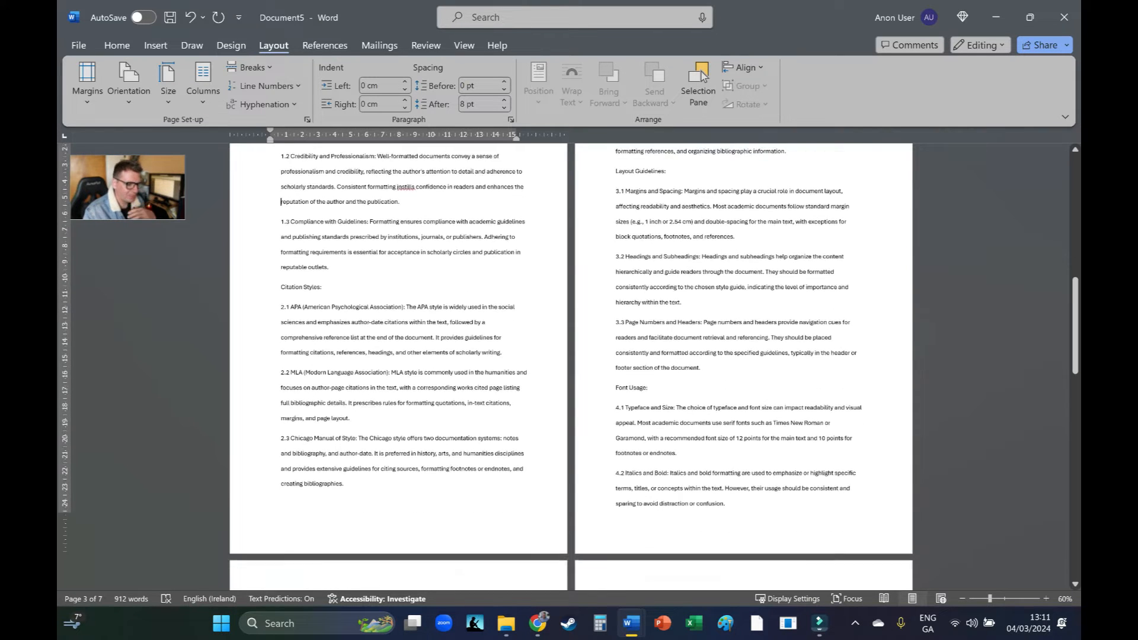
pyautogui.scroll(4, 701, 76)
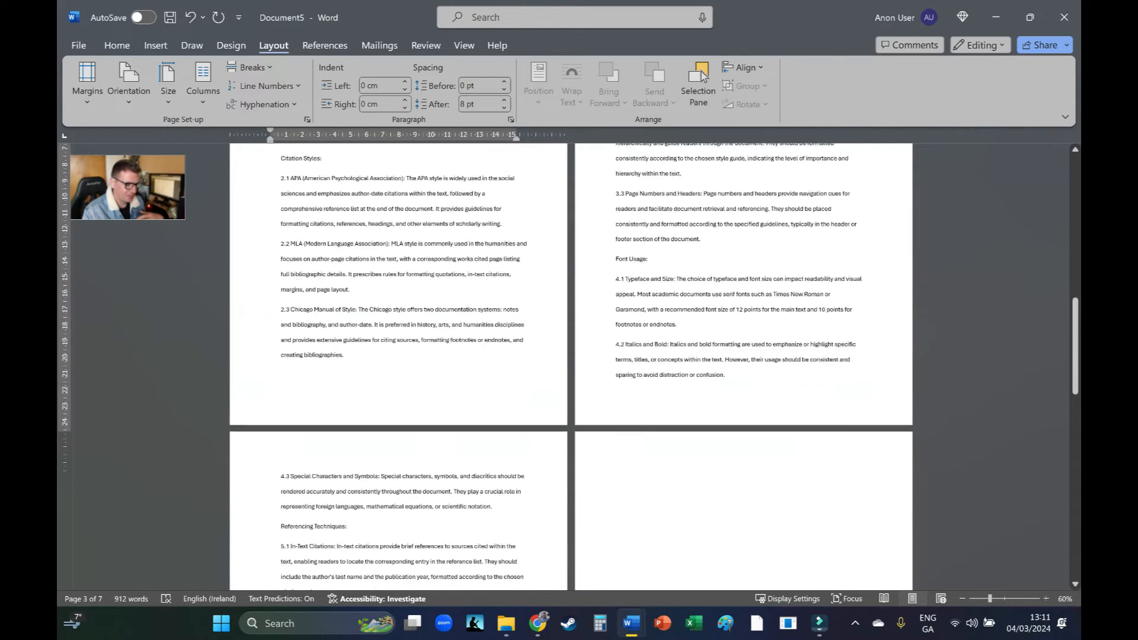
pyautogui.scroll(1, 701, 75)
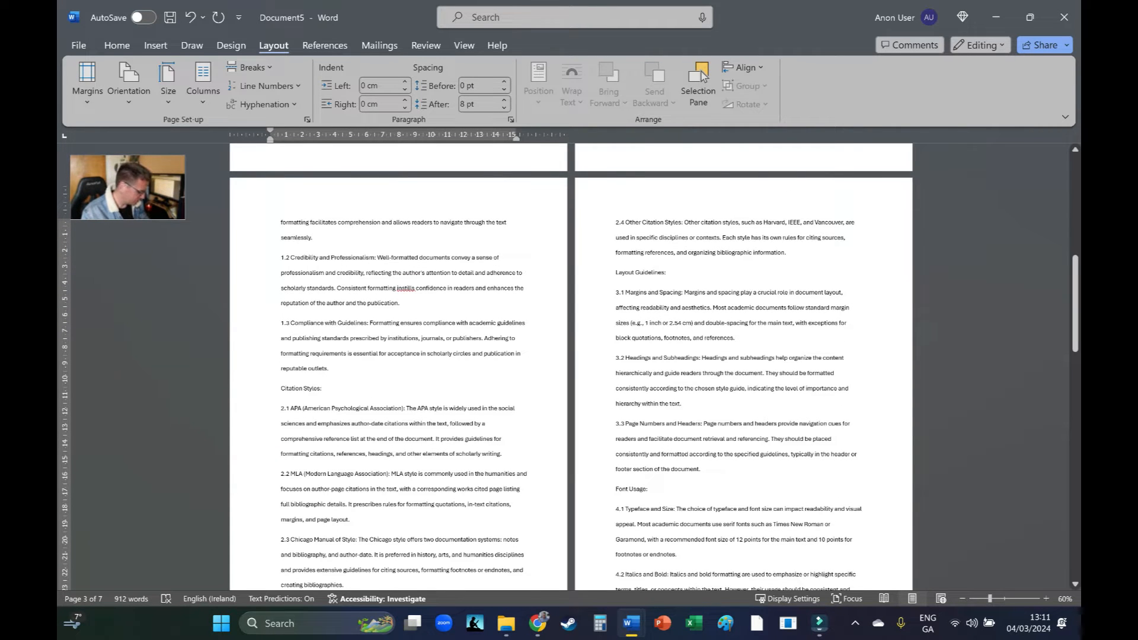
# - Customize the whole document's mirrored margins to 2 cm top, bottom and outside, and 4 cm inside
pyautogui.hotkey('ctrl', 'a')
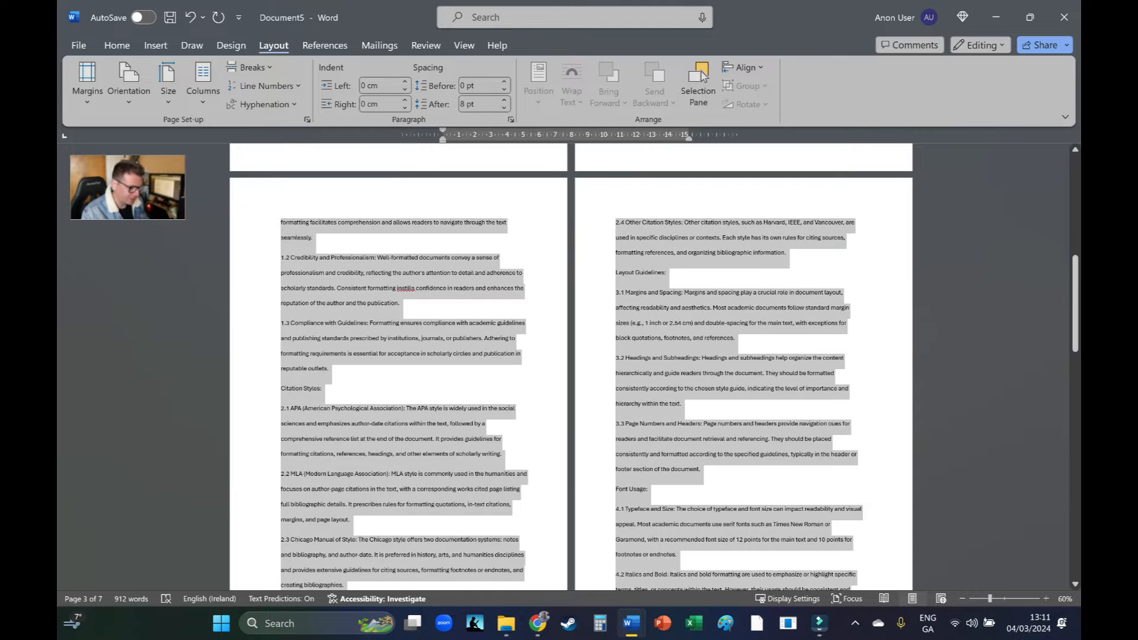
pyautogui.click(87, 85)
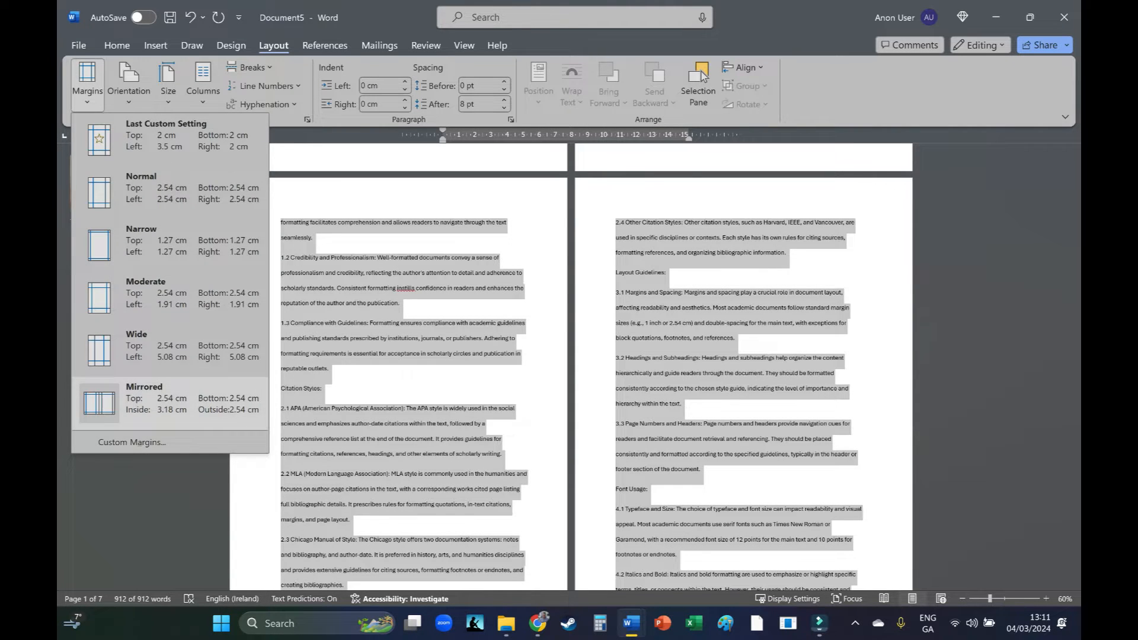
pyautogui.click(132, 442)
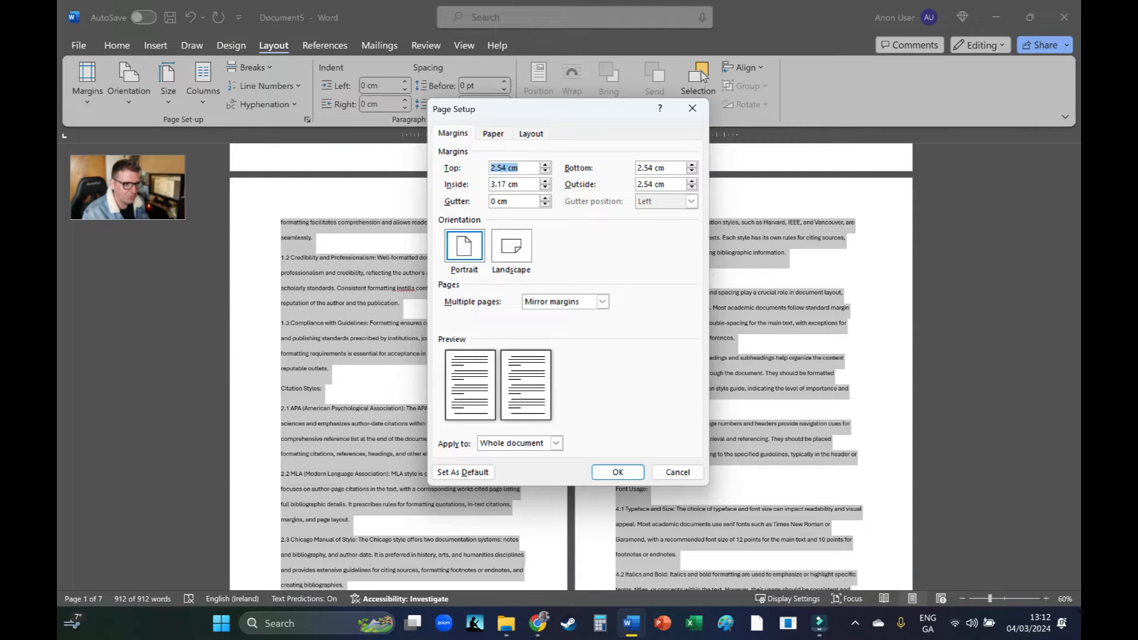
pyautogui.write('2')
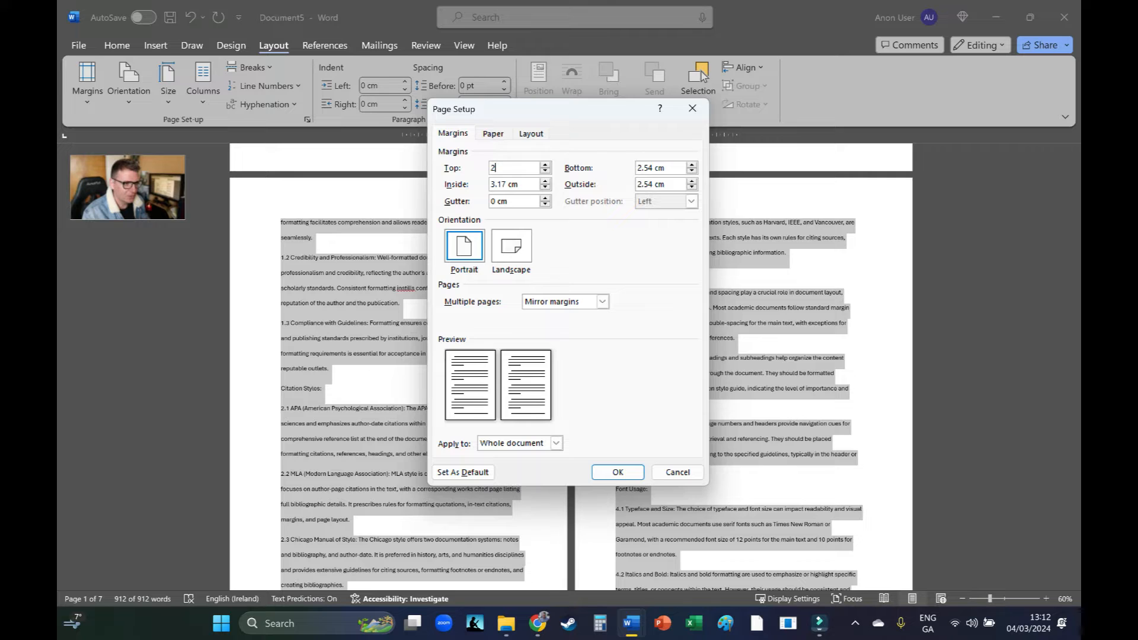
pyautogui.write('2')
pyautogui.press('Tab')
pyautogui.press('Tab')
pyautogui.write('2')
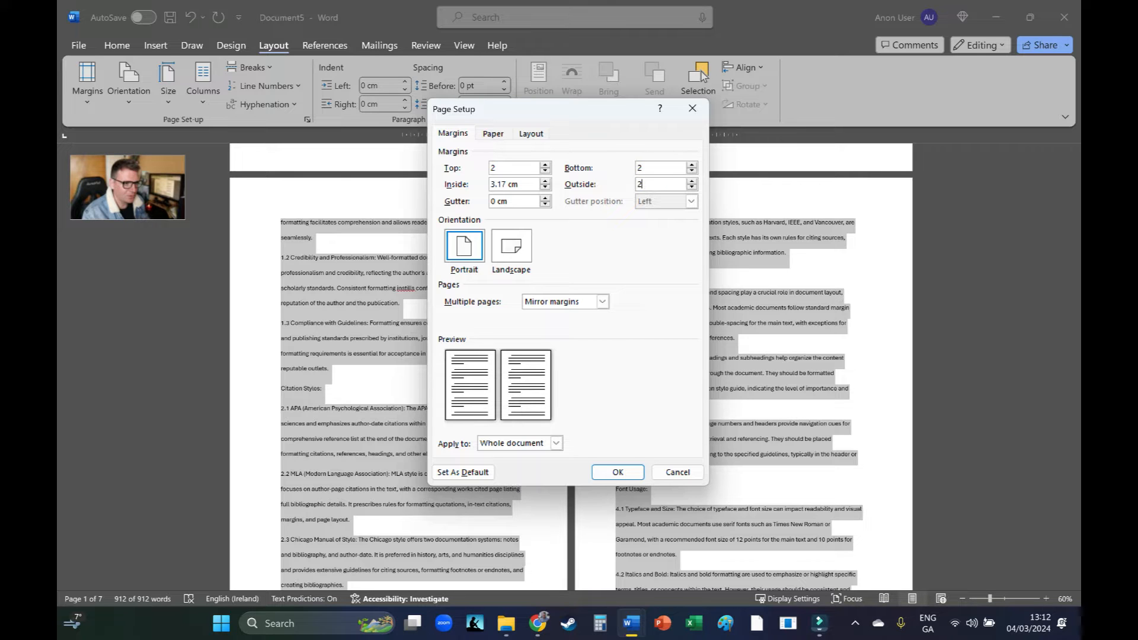
pyautogui.hotkey('ctrl', 'a')
pyautogui.write('4')
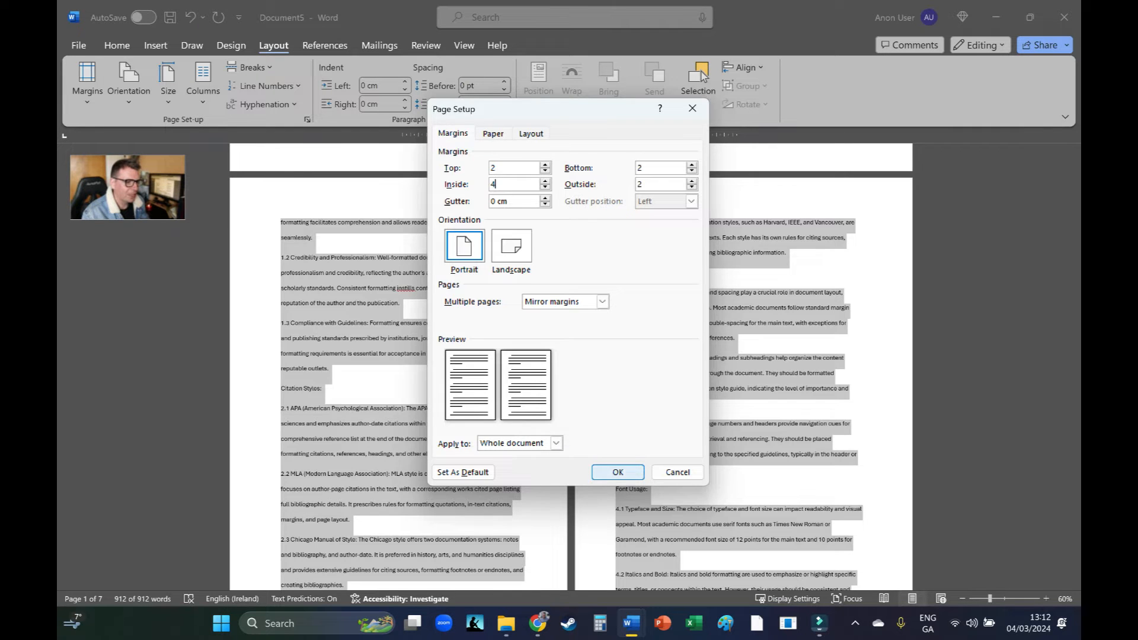
pyautogui.press('Return')
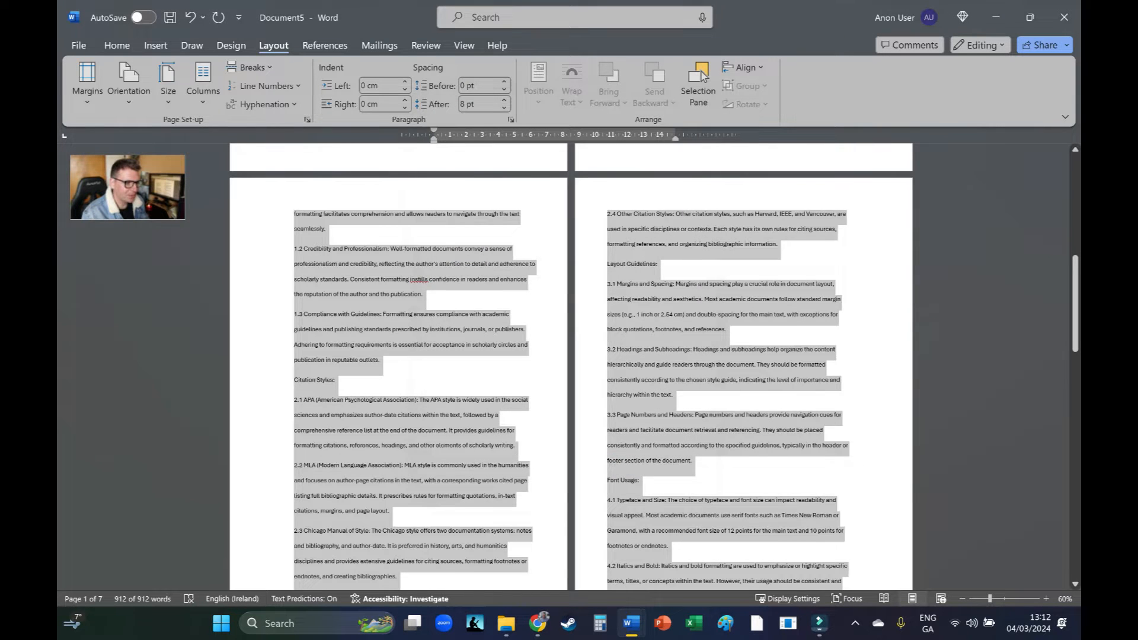
# - Examine how the inside and outside margins alternate on the document's facing pages
pyautogui.click(267, 300)
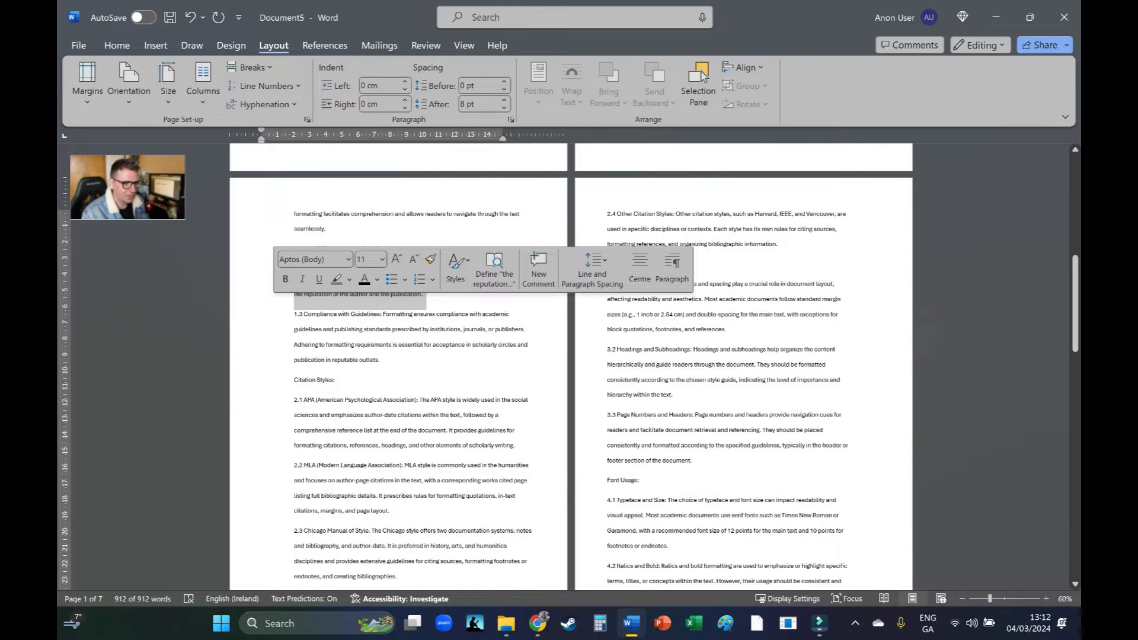
pyautogui.click(374, 326)
pyautogui.moveTo(373, 232); pyautogui.dragTo(391, 459)
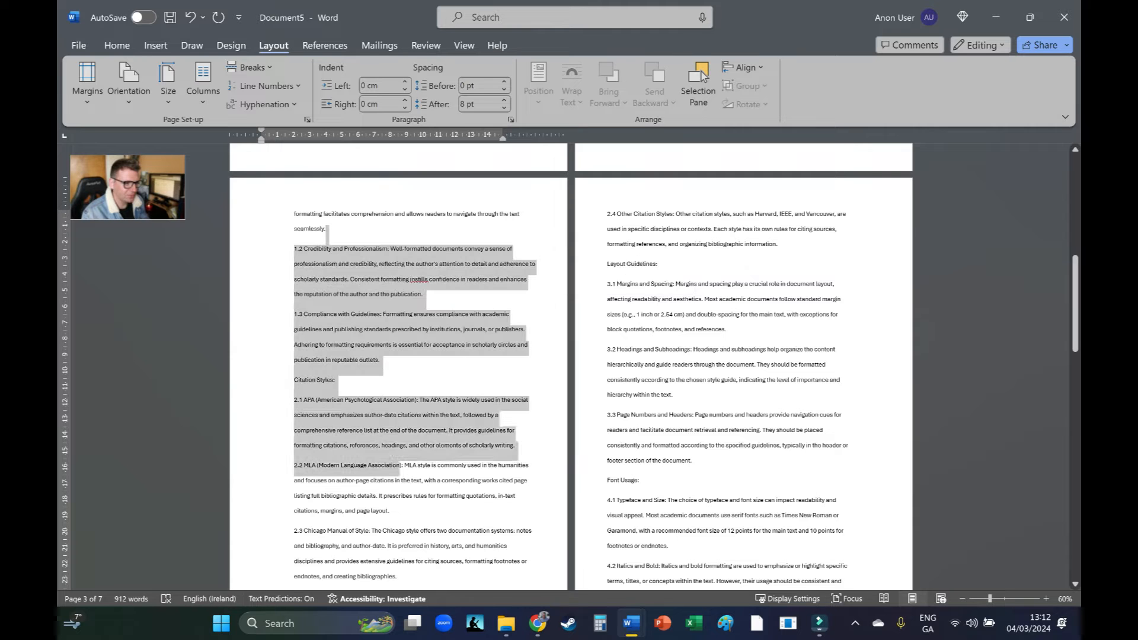
pyautogui.moveTo(656, 215); pyautogui.dragTo(639, 481)
pyautogui.scroll(4, 639, 481)
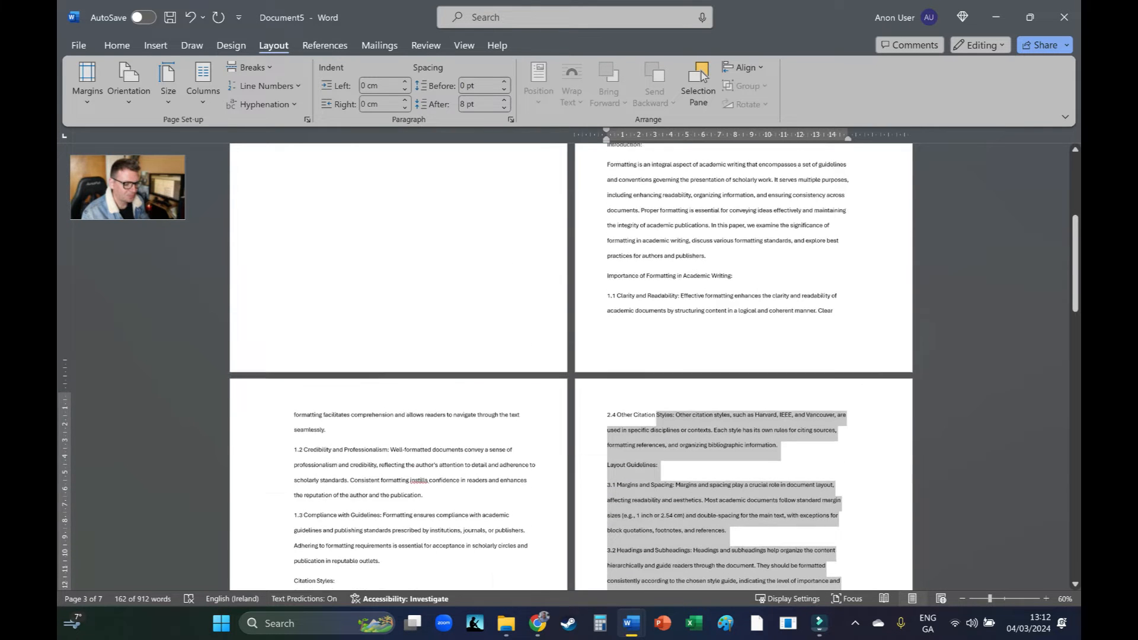
pyautogui.scroll(6, 639, 481)
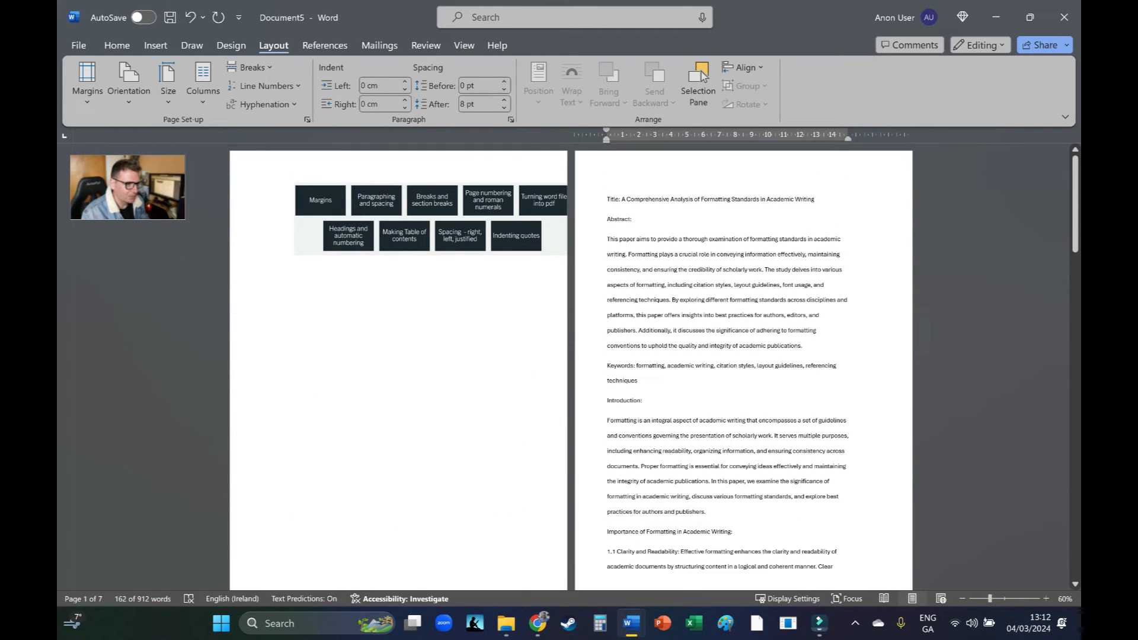
pyautogui.click(639, 481)
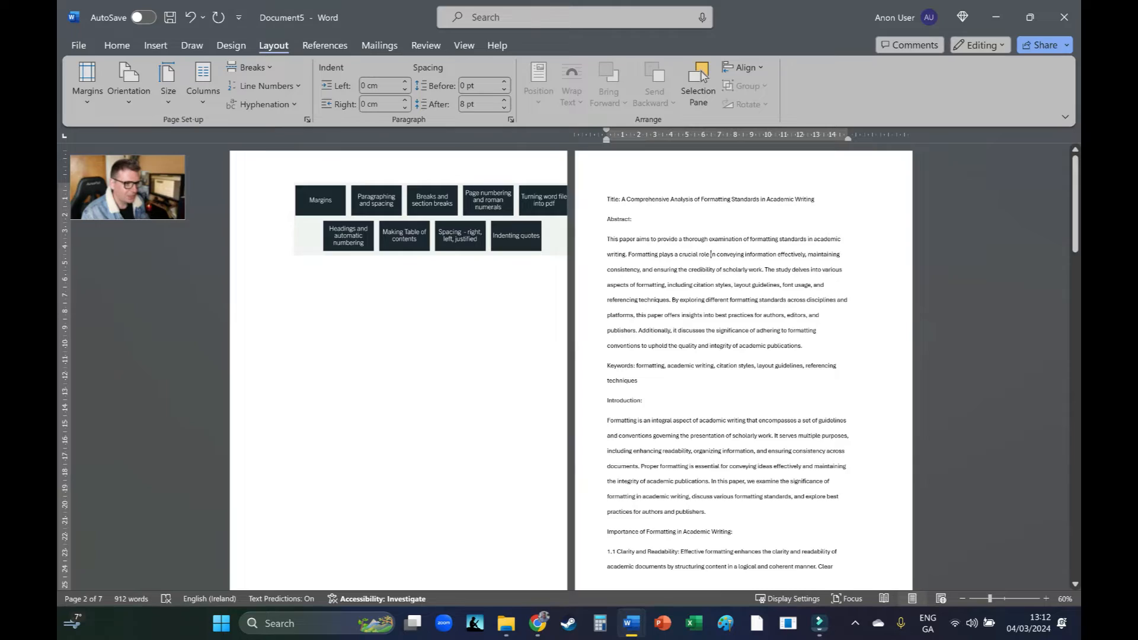
pyautogui.scroll(-5, 655, 366)
pyautogui.scroll(-3, 654, 366)
pyautogui.scroll(6, 654, 366)
pyautogui.scroll(6, 655, 367)
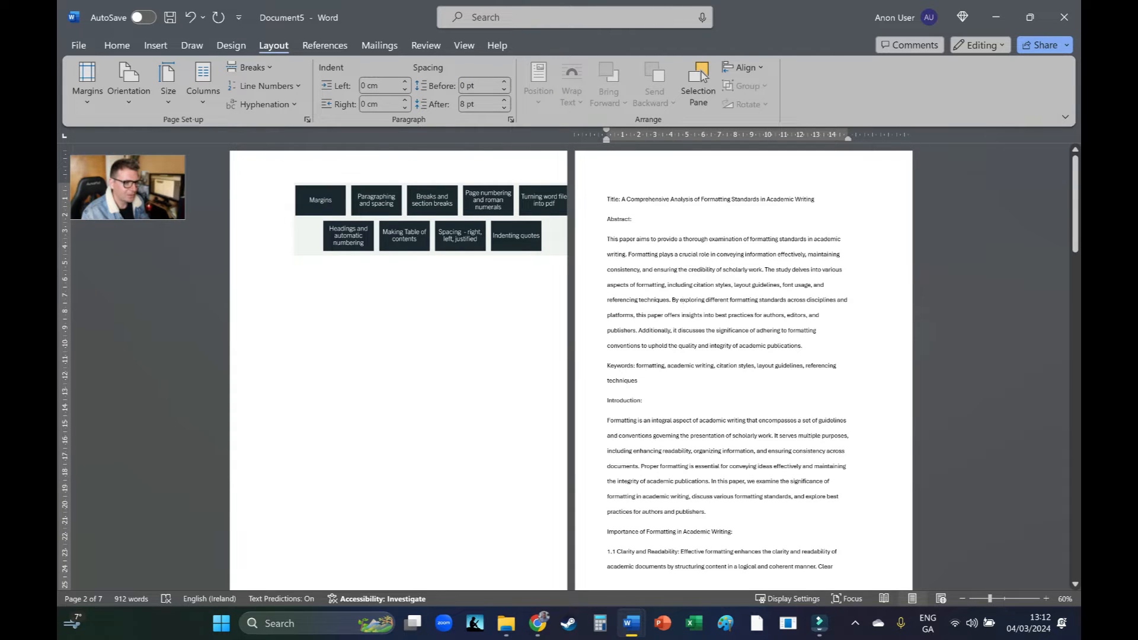
# - Set the spacing after the abstract and keywords paragraphs to 24 pt
pyautogui.scroll(5, 687, 300)
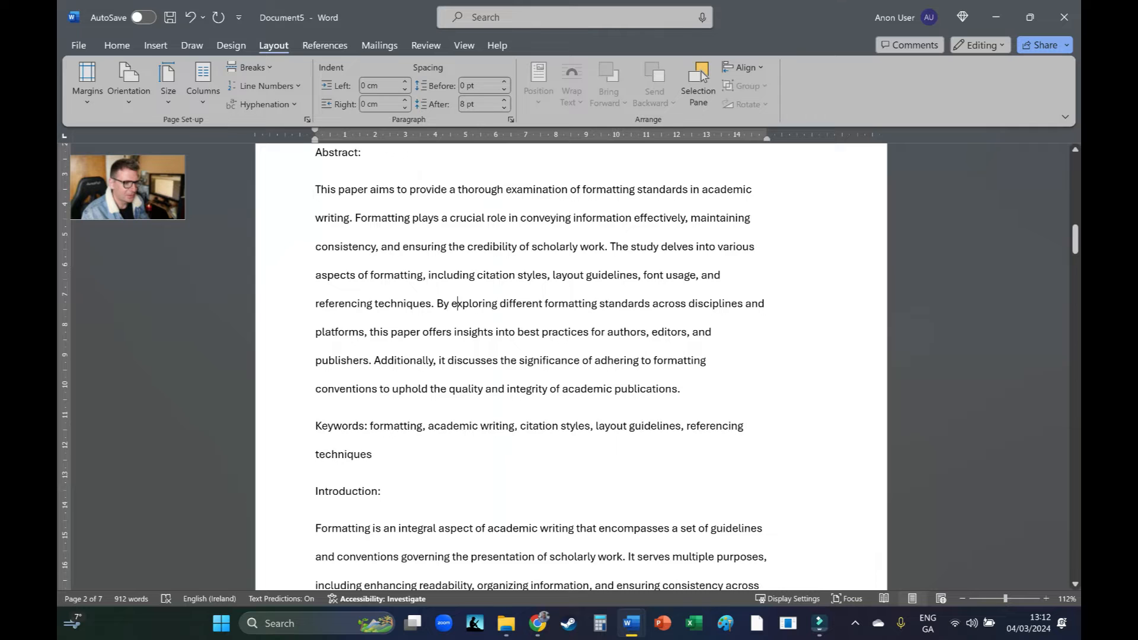
pyautogui.scroll(-4, 571, 366)
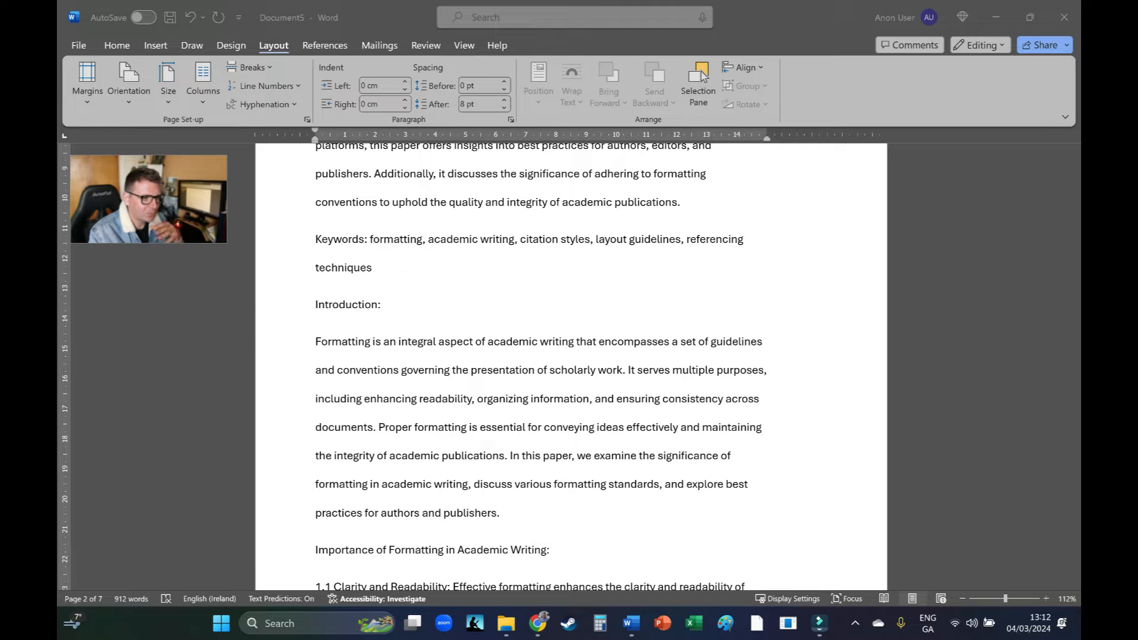
pyautogui.scroll(-3, 569, 355)
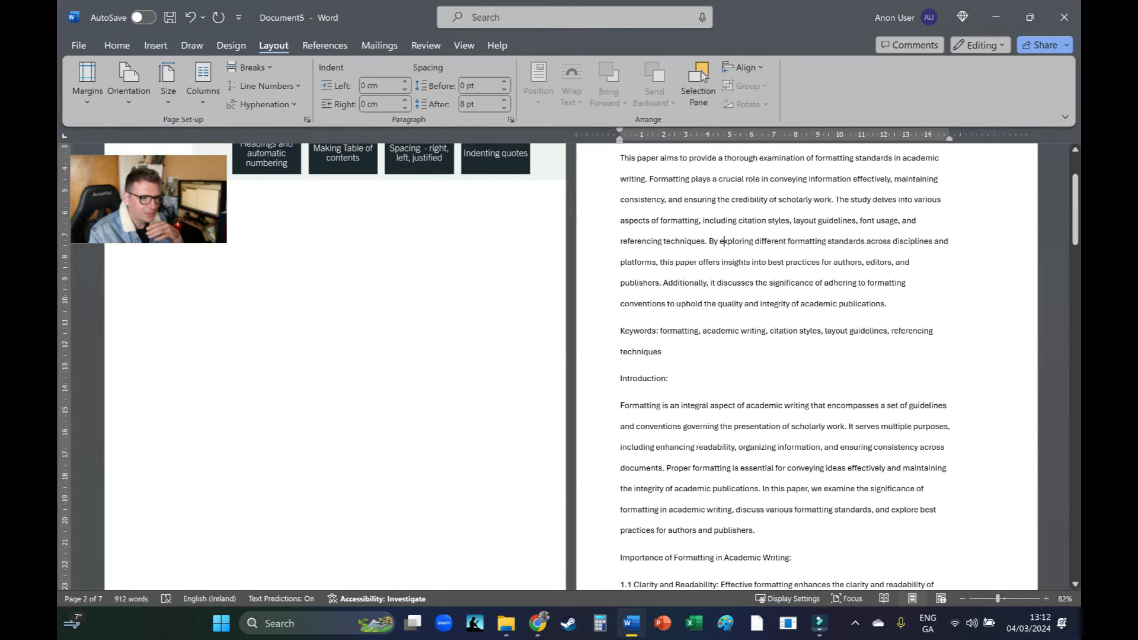
pyautogui.moveTo(620, 283); pyautogui.dragTo(663, 352)
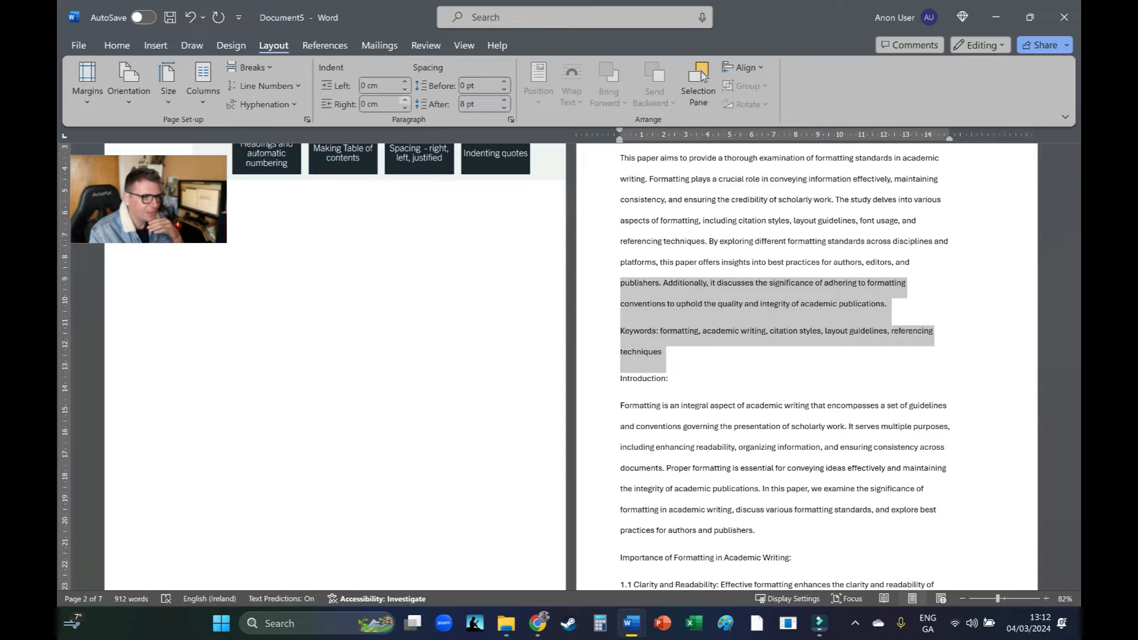
pyautogui.click(503, 100)
pyautogui.click(504, 100)
pyautogui.click(504, 100)
pyautogui.click(661, 304)
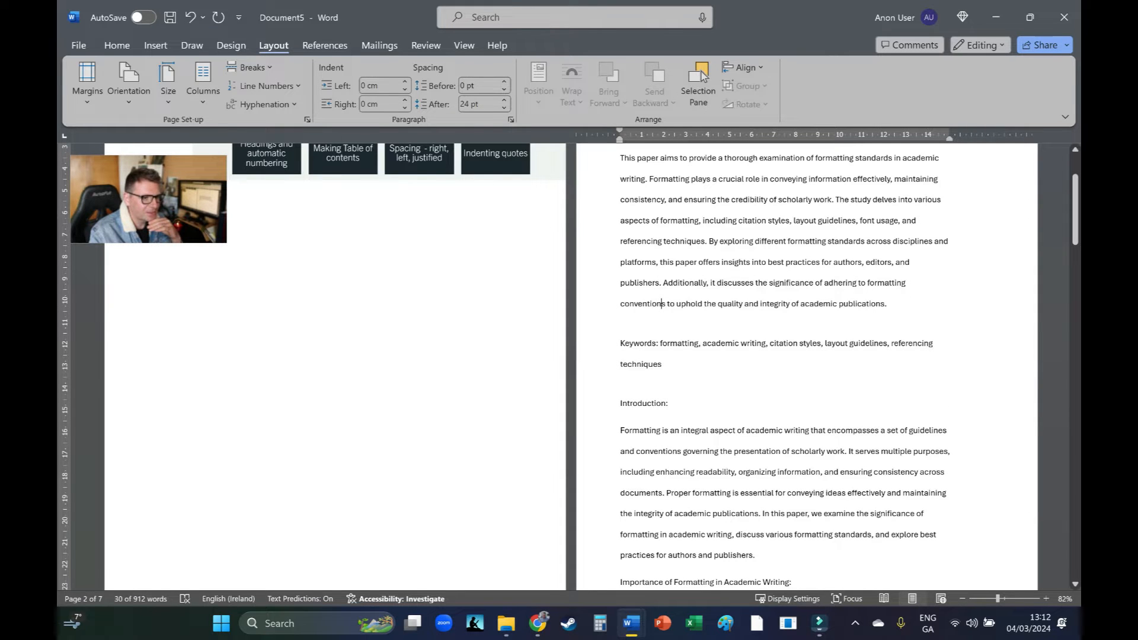
# - Set the spacing after the Introduction heading and its first paragraph to 0 pt, and compare it with the paragraphs above
pyautogui.moveTo(620, 403); pyautogui.dragTo(733, 491)
pyautogui.click(503, 107)
pyautogui.click(504, 107)
pyautogui.click(503, 107)
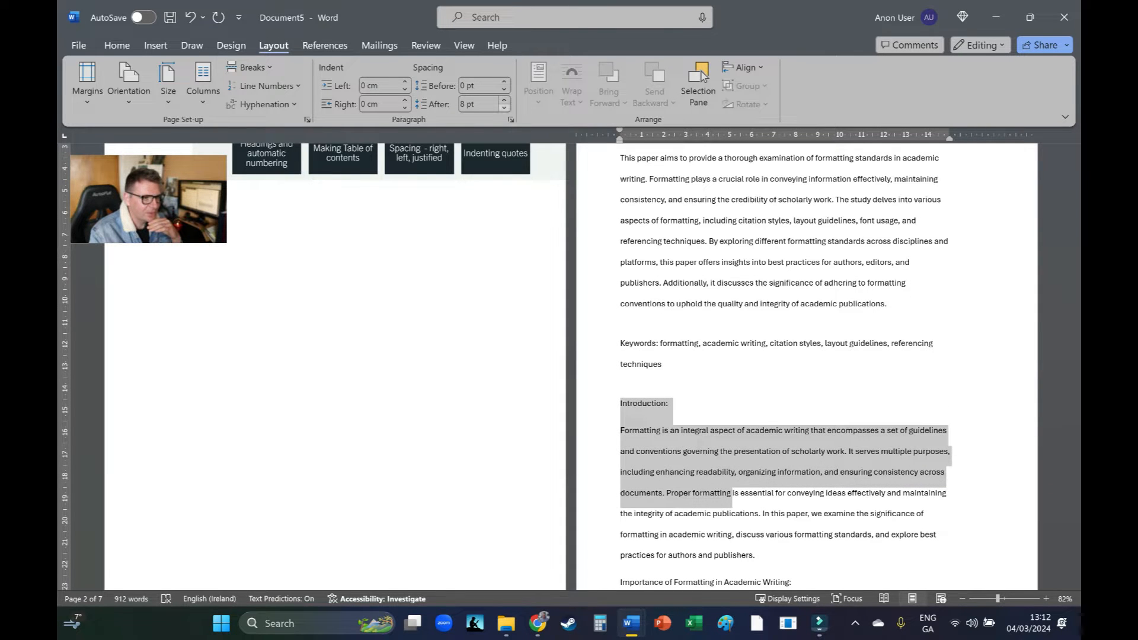
pyautogui.click(504, 107)
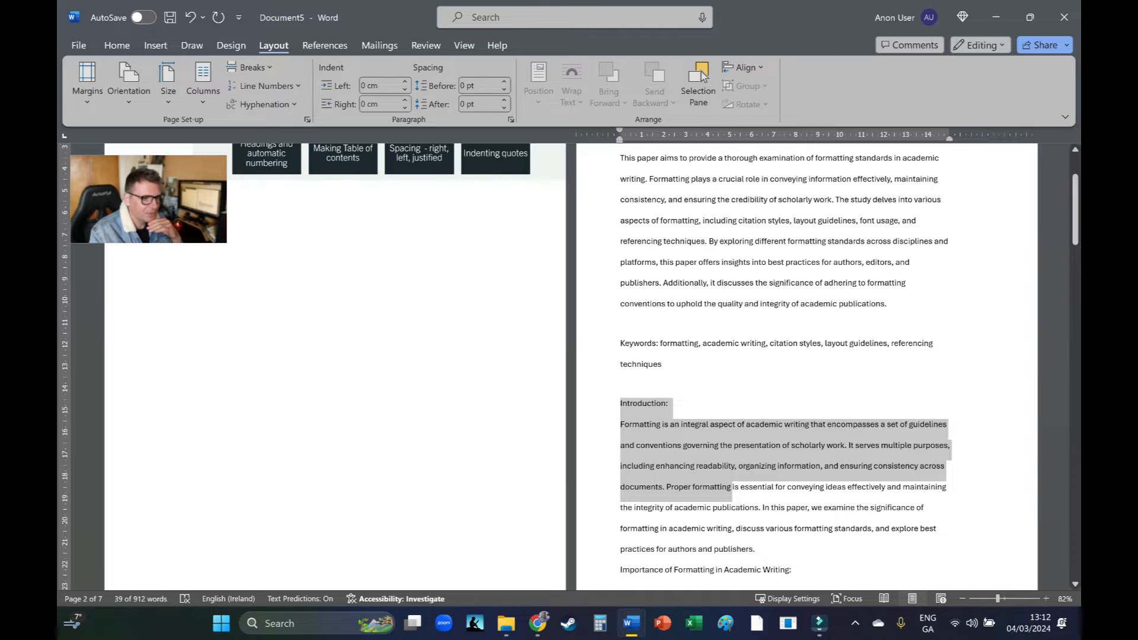
pyautogui.click(657, 364)
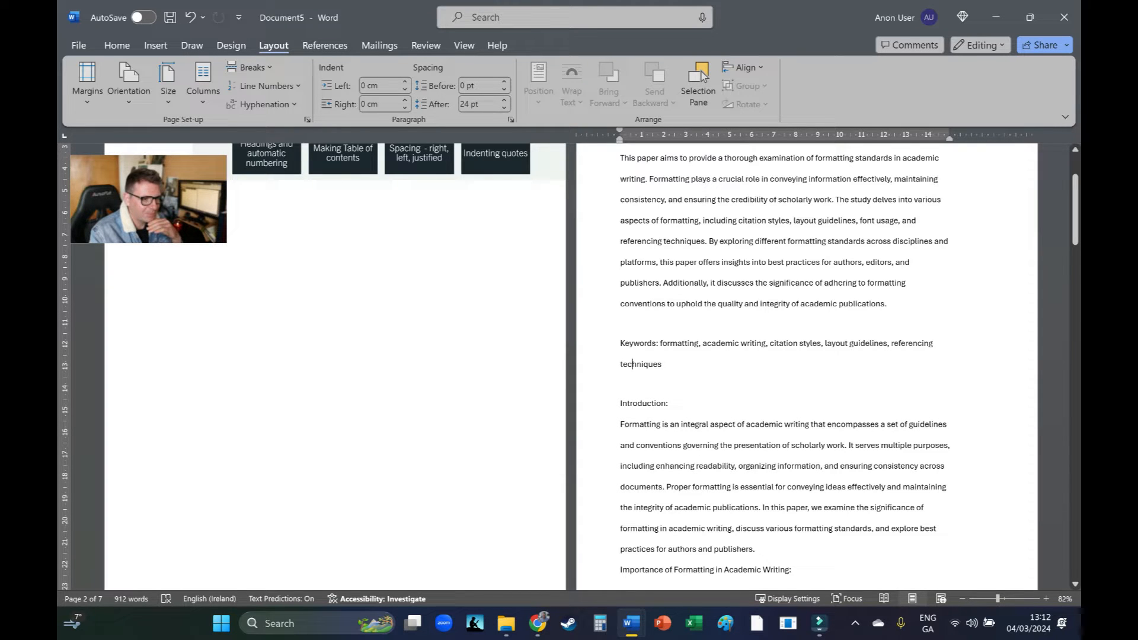
pyautogui.click(650, 303)
pyautogui.scroll(3, 650, 303)
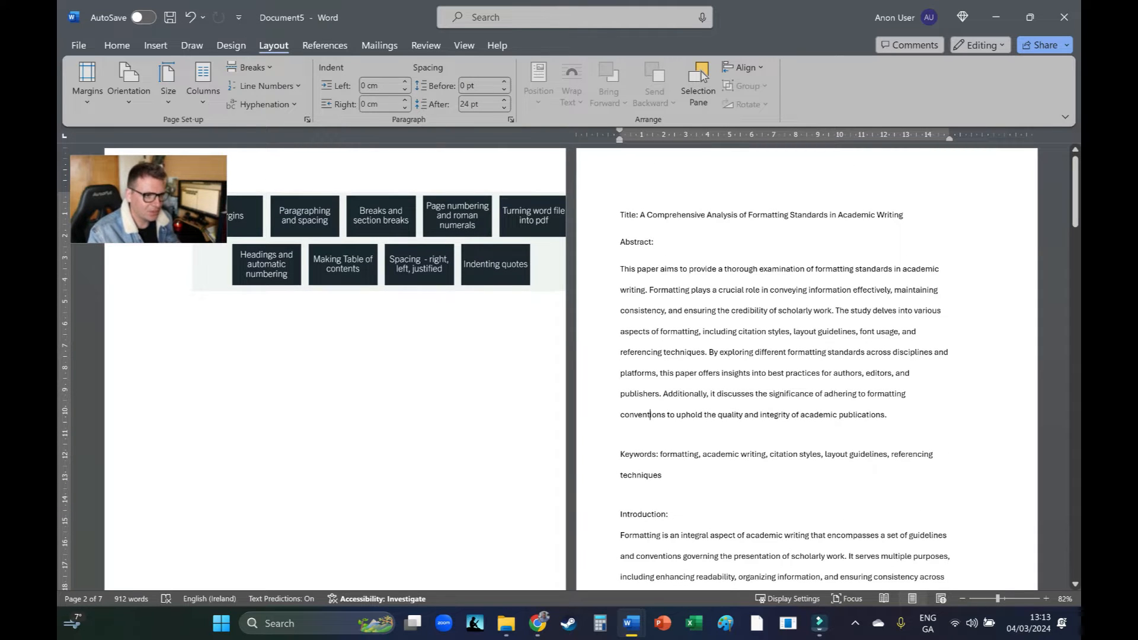
# - Select the whole document and set its paragraph spacing before and after to Auto in the paragraph settings
pyautogui.hotkey('ctrl', 'a')
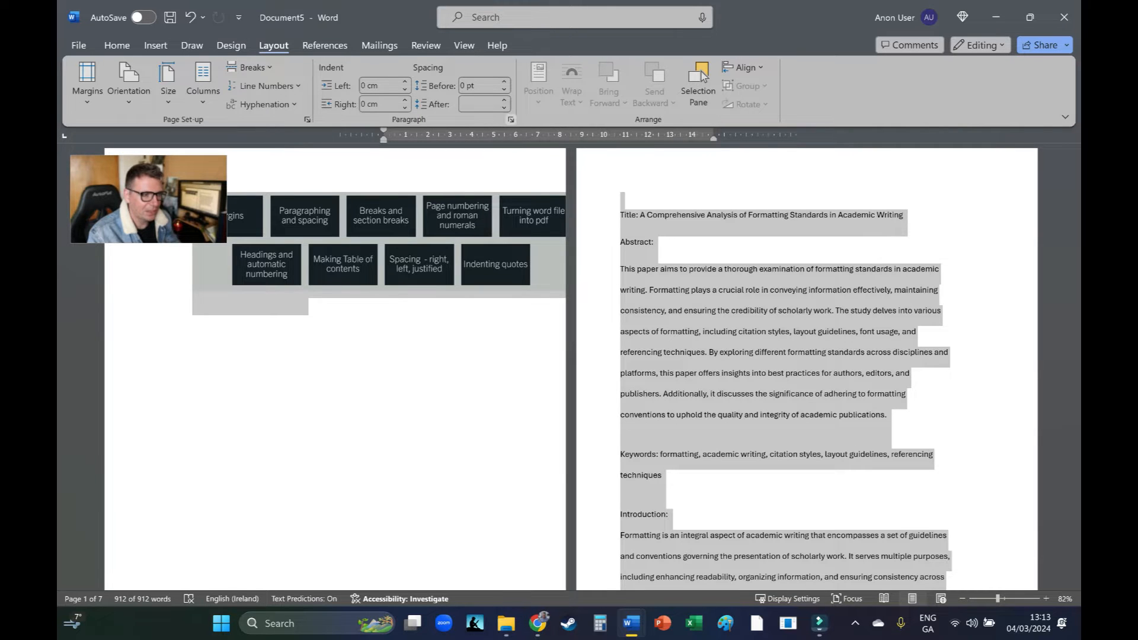
pyautogui.click(503, 108)
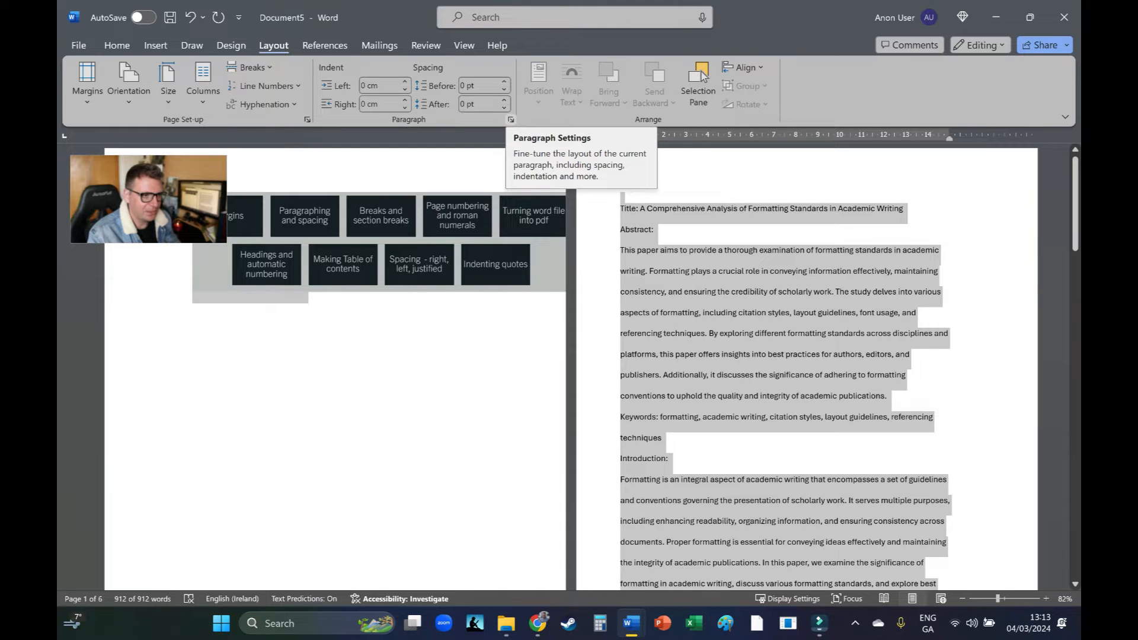
pyautogui.click(510, 119)
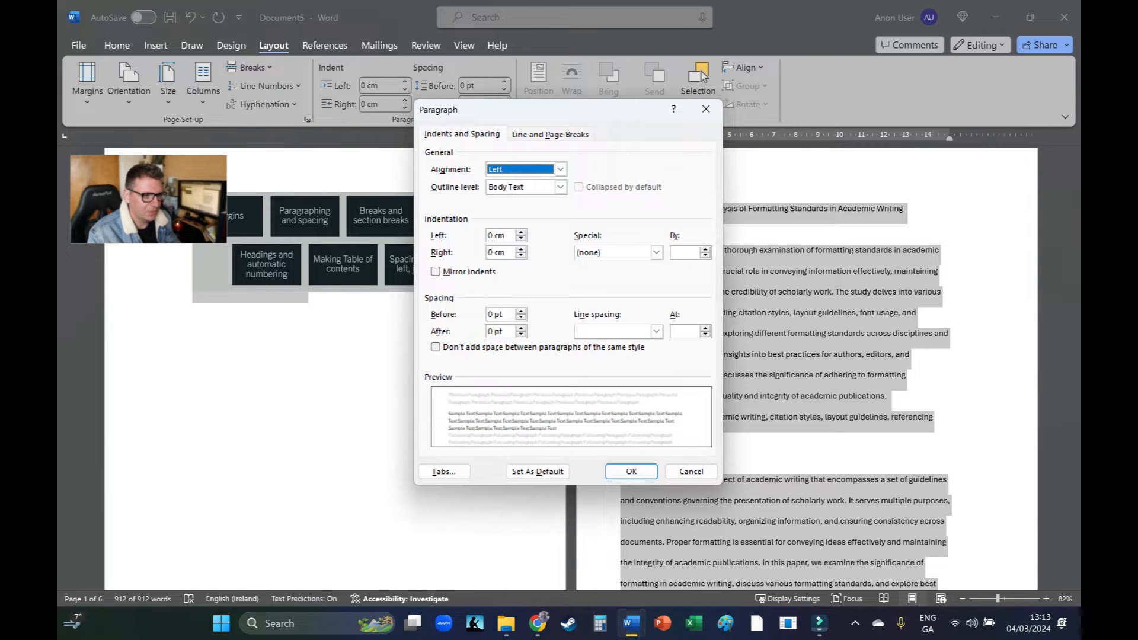
pyautogui.click(521, 318)
pyautogui.click(521, 334)
# - Set the line spacing to 1.5 lines, keep space between same-style paragraphs, apply the settings and review the pages
pyautogui.click(656, 332)
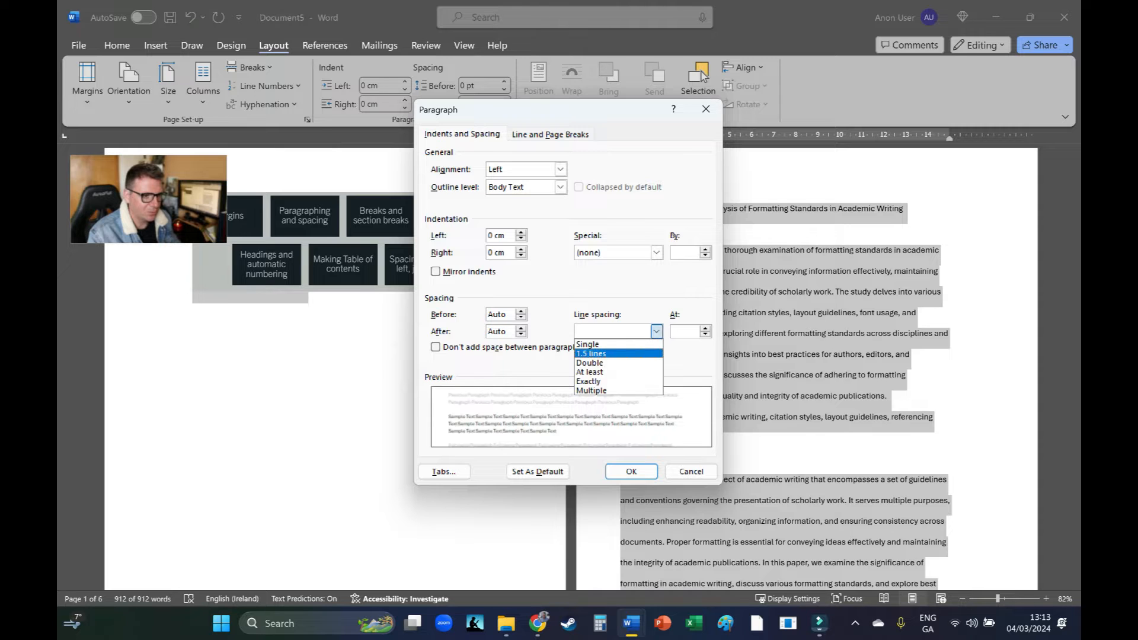
pyautogui.click(618, 353)
pyautogui.click(435, 347)
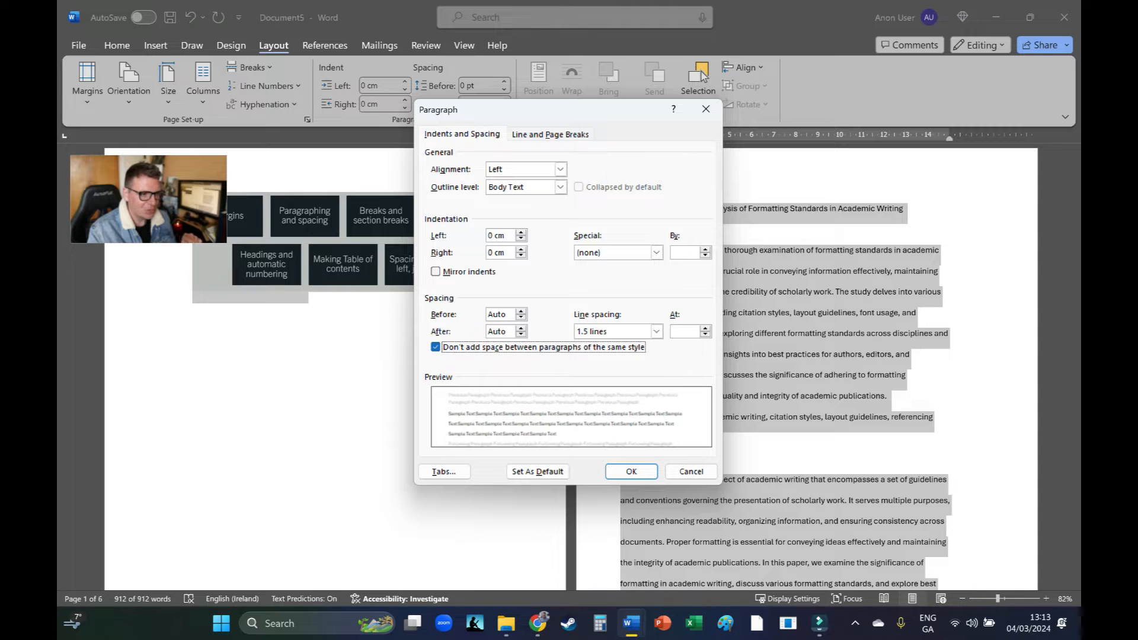
pyautogui.press('space')
pyautogui.press('Return')
pyautogui.click(714, 307)
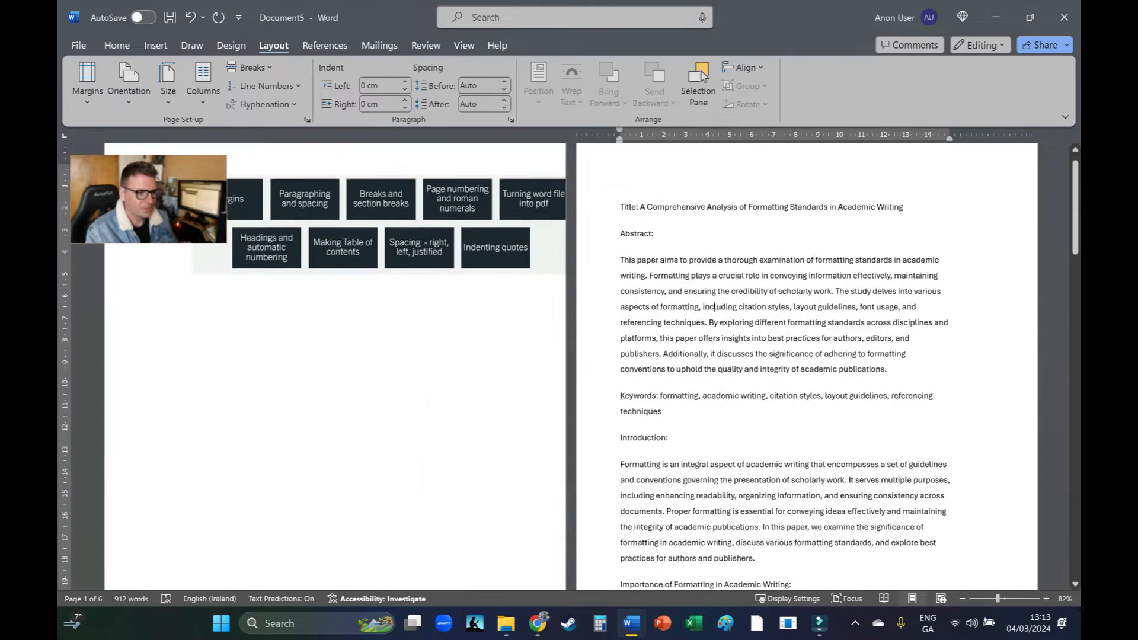
pyautogui.scroll(-10, 592, 367)
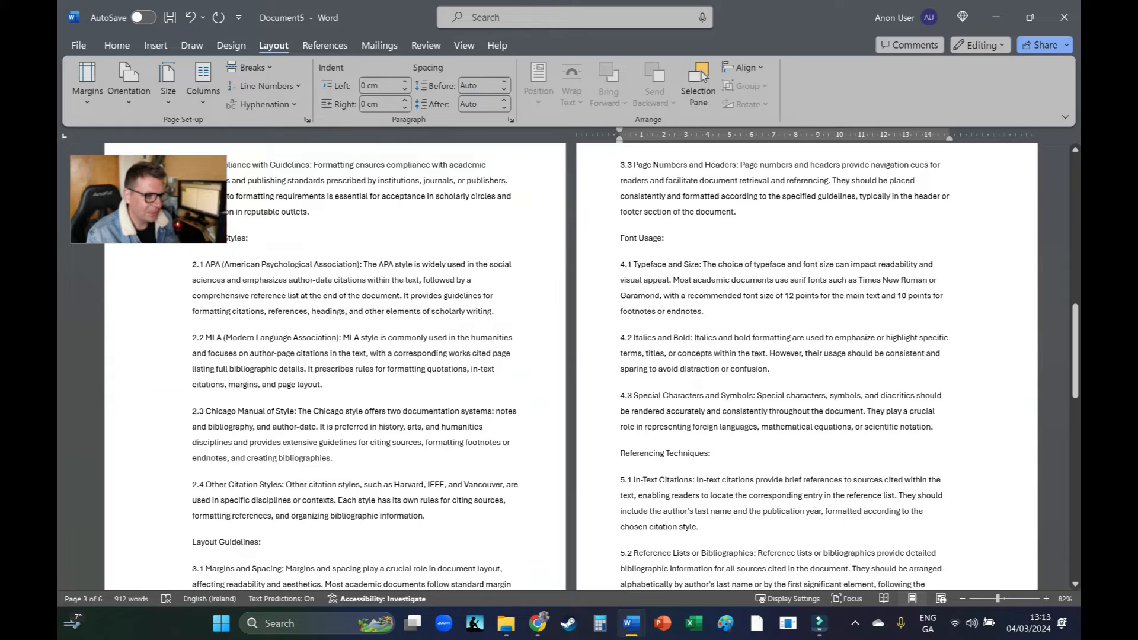
pyautogui.scroll(-3, 593, 367)
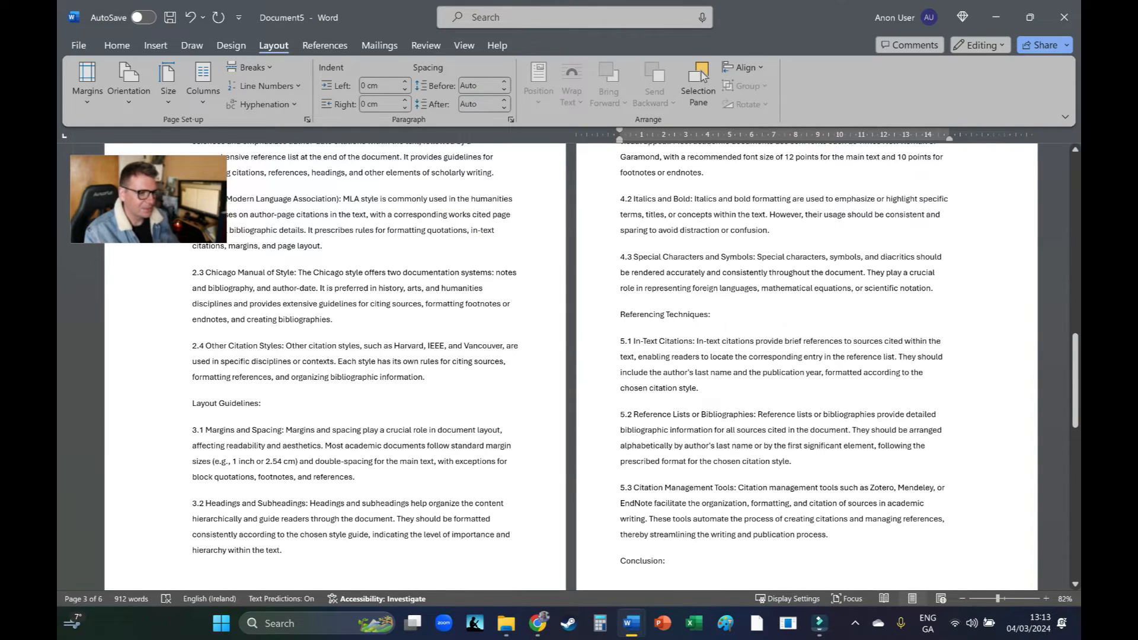
# - Review the remaining pages through to the conclusion, and return to the abstract paragraph
pyautogui.scroll(-8, 593, 368)
pyautogui.scroll(15, 592, 367)
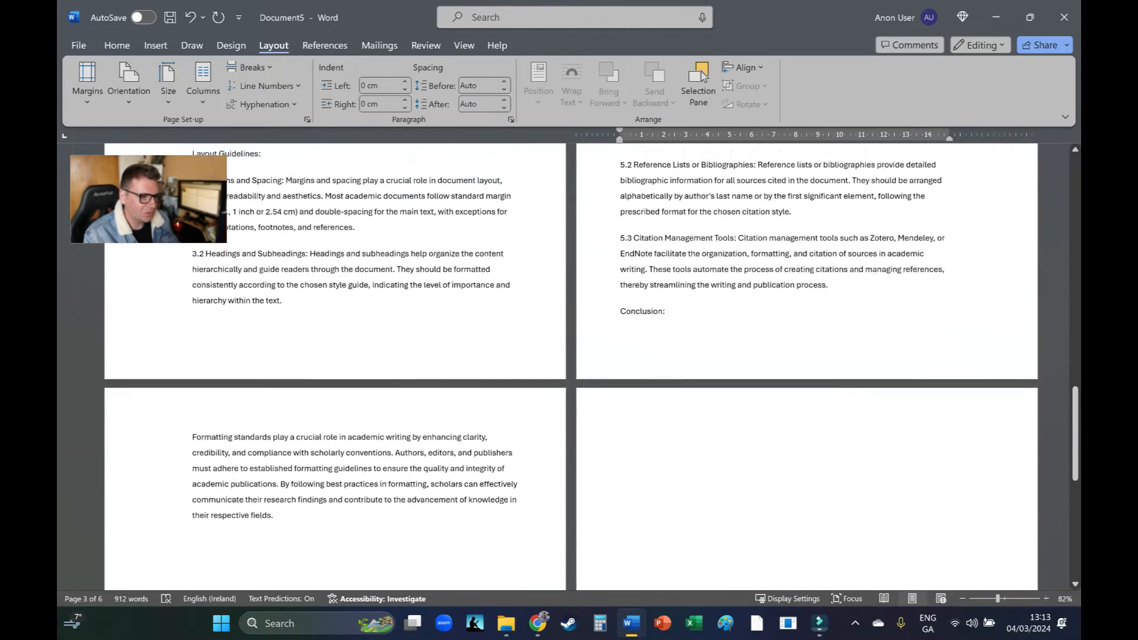
pyautogui.scroll(7, 592, 367)
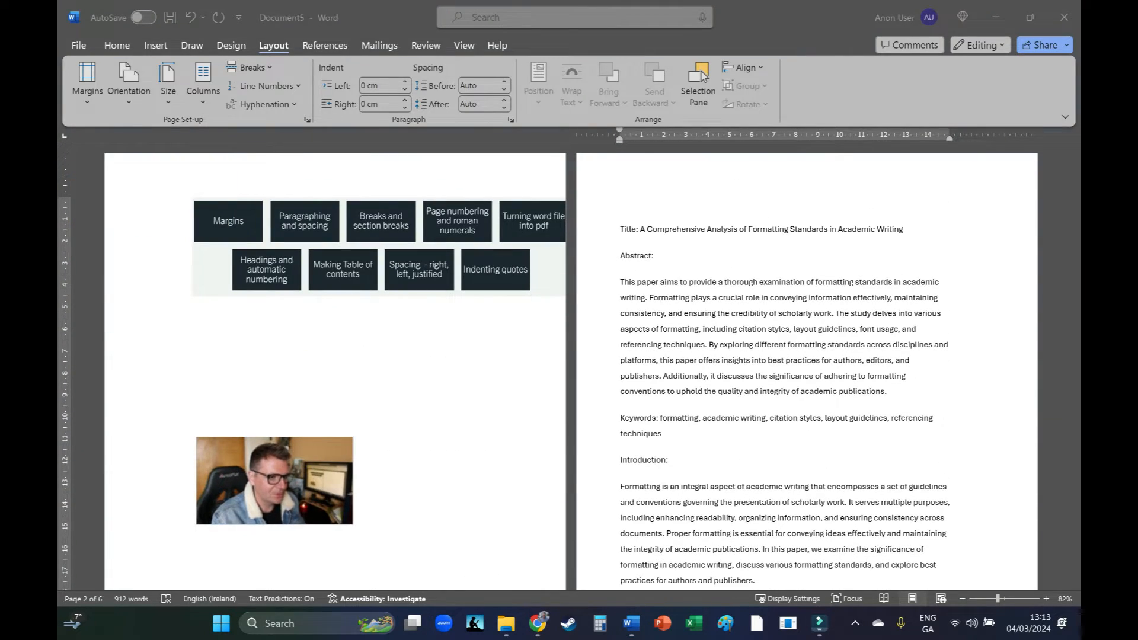
pyautogui.click(714, 328)
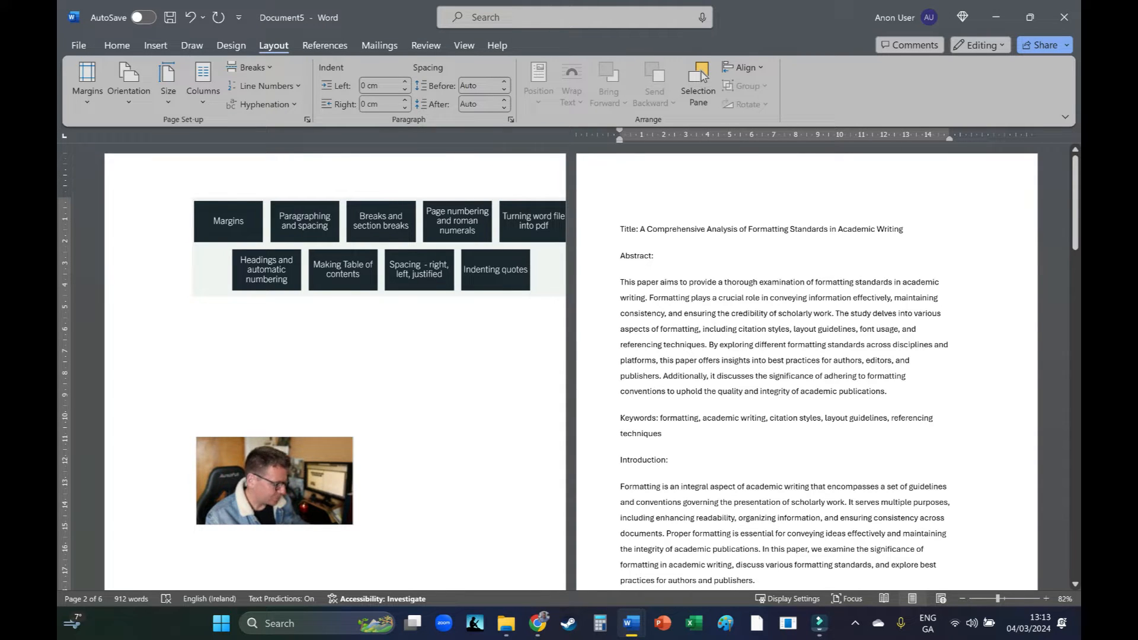
pyautogui.click(117, 45)
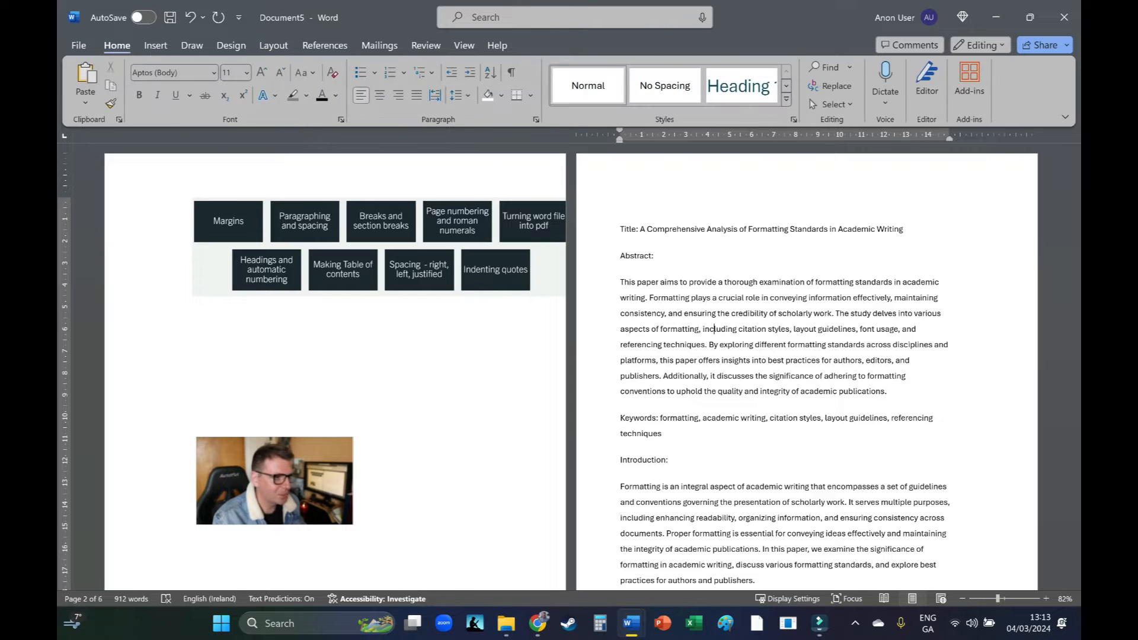
pyautogui.scroll(3, 451, 330)
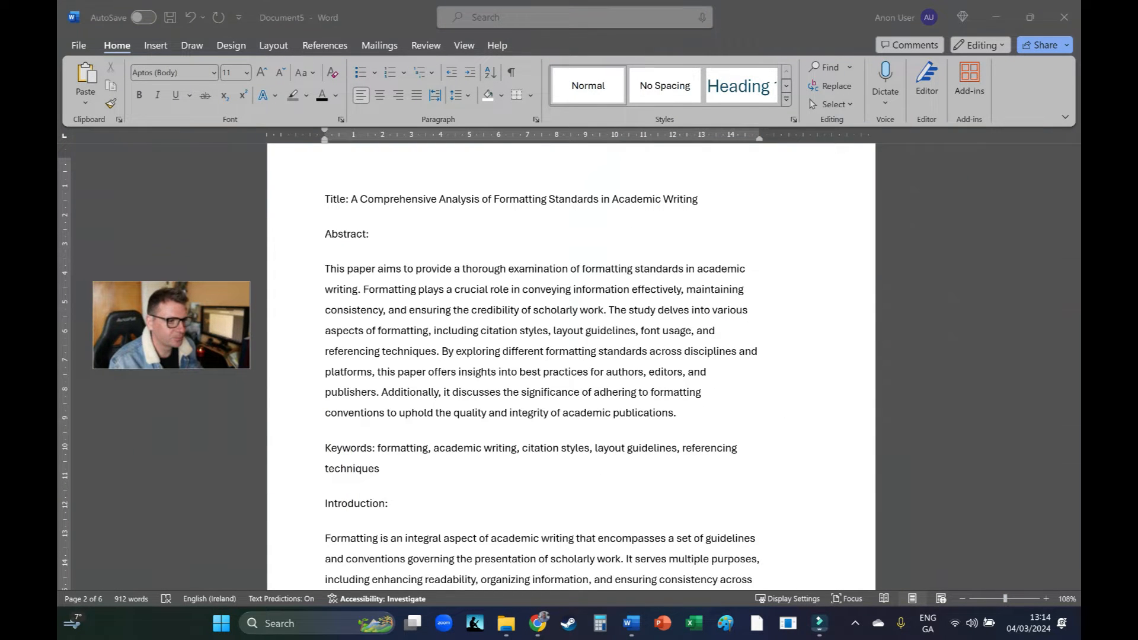
pyautogui.click(447, 331)
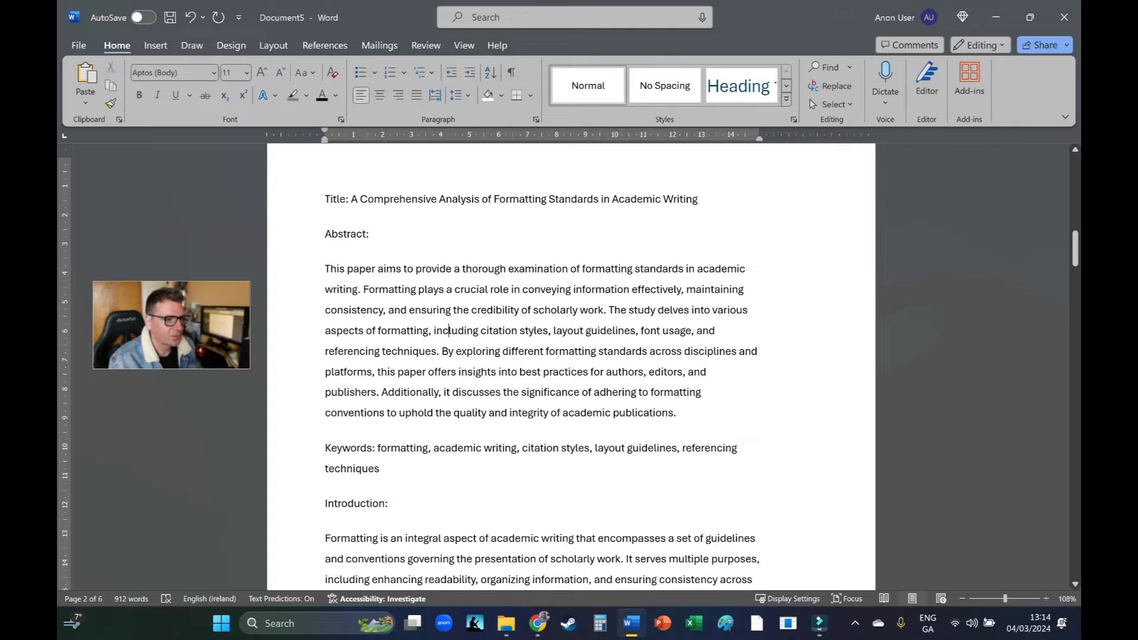
pyautogui.moveTo(325, 269); pyautogui.dragTo(682, 413)
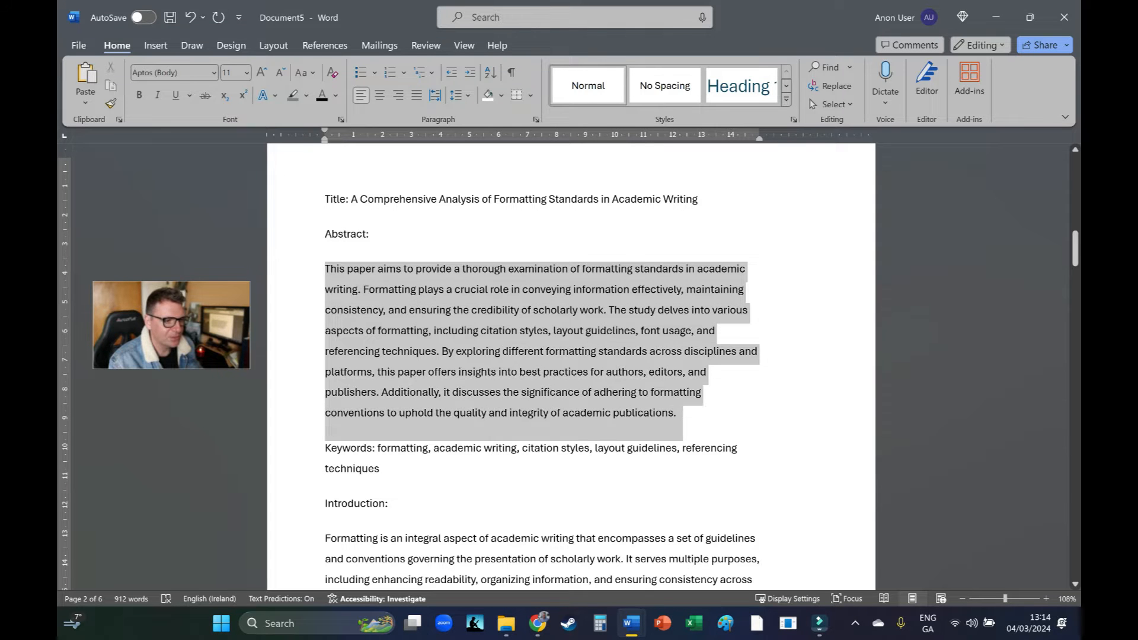
pyautogui.click(387, 290)
pyautogui.moveTo(325, 269); pyautogui.dragTo(681, 413)
pyautogui.click(453, 289)
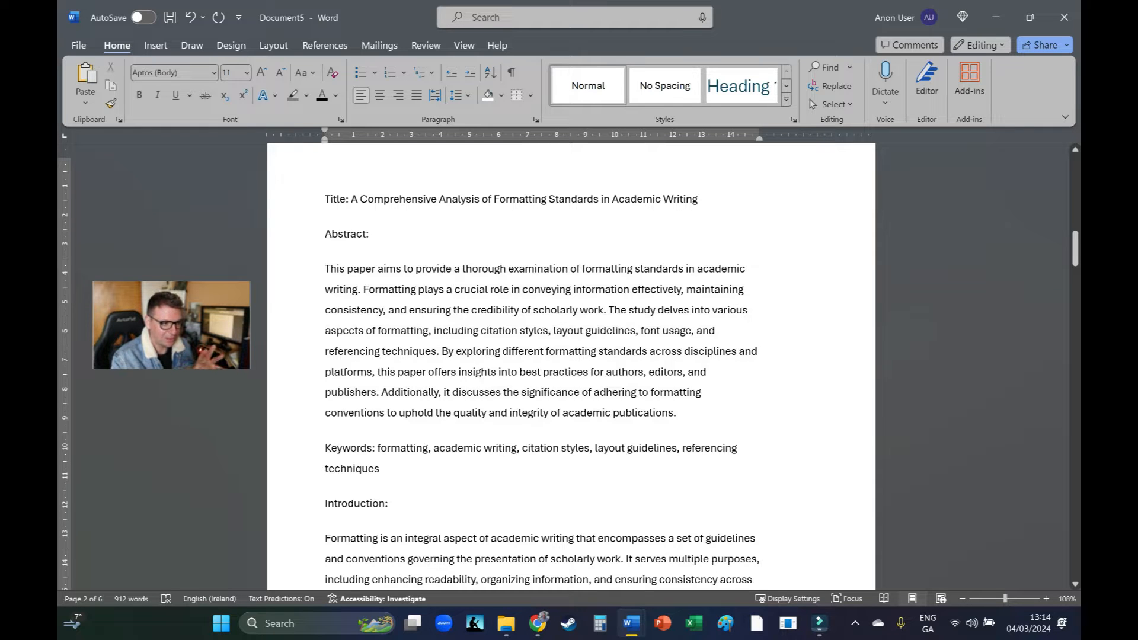
pyautogui.moveTo(325, 269); pyautogui.dragTo(676, 413)
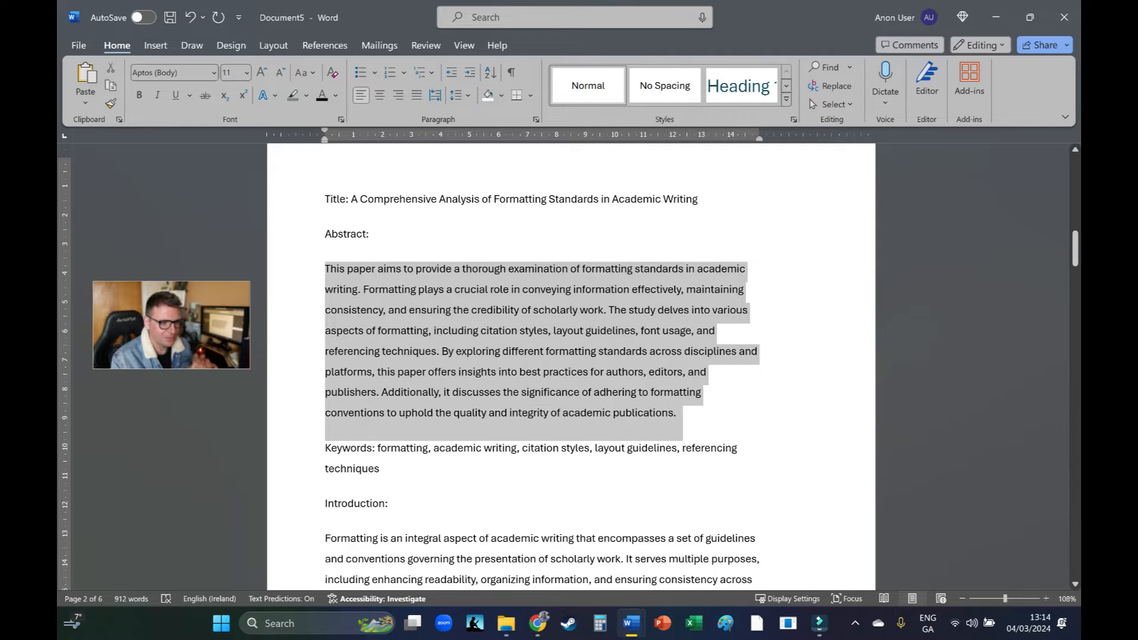
pyautogui.click(594, 351)
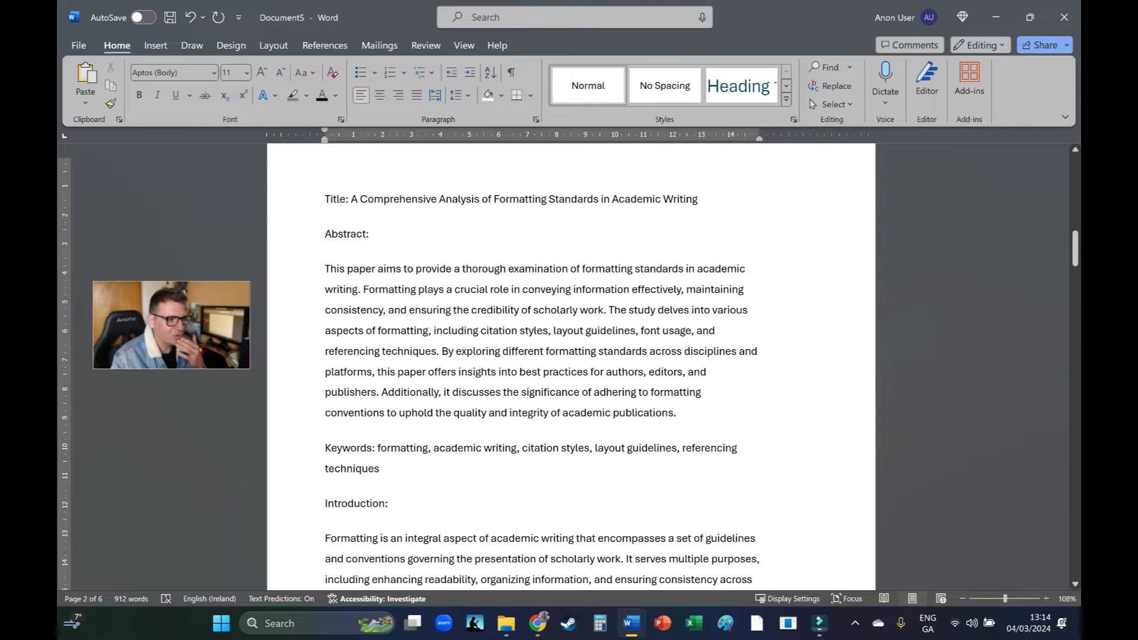
pyautogui.click(407, 310)
pyautogui.moveTo(325, 269); pyautogui.dragTo(681, 414)
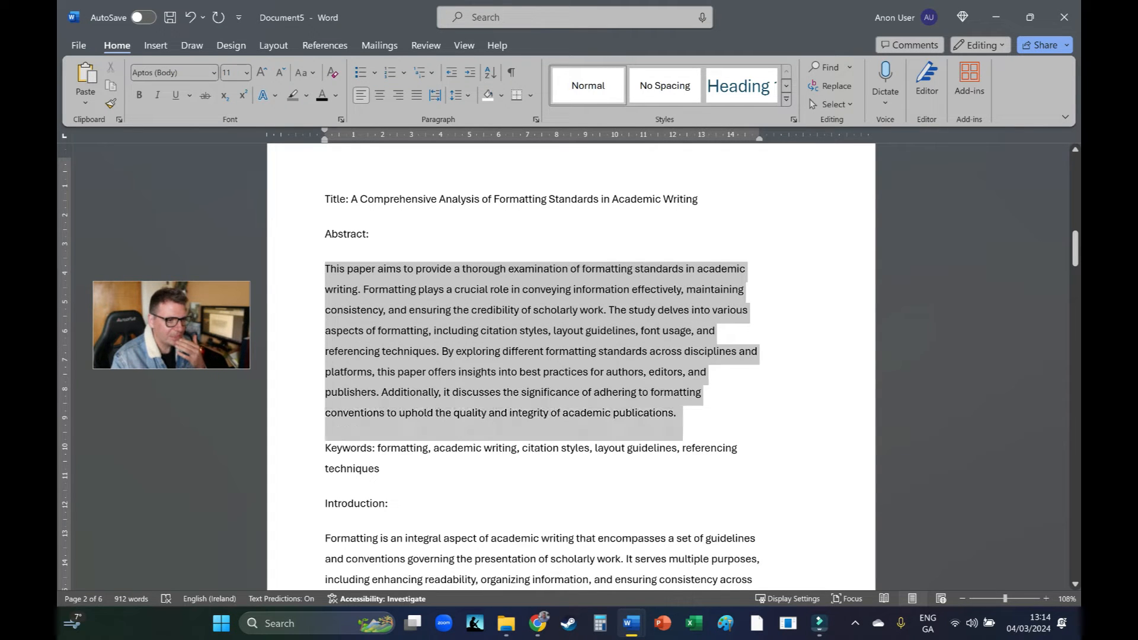
pyautogui.click(489, 352)
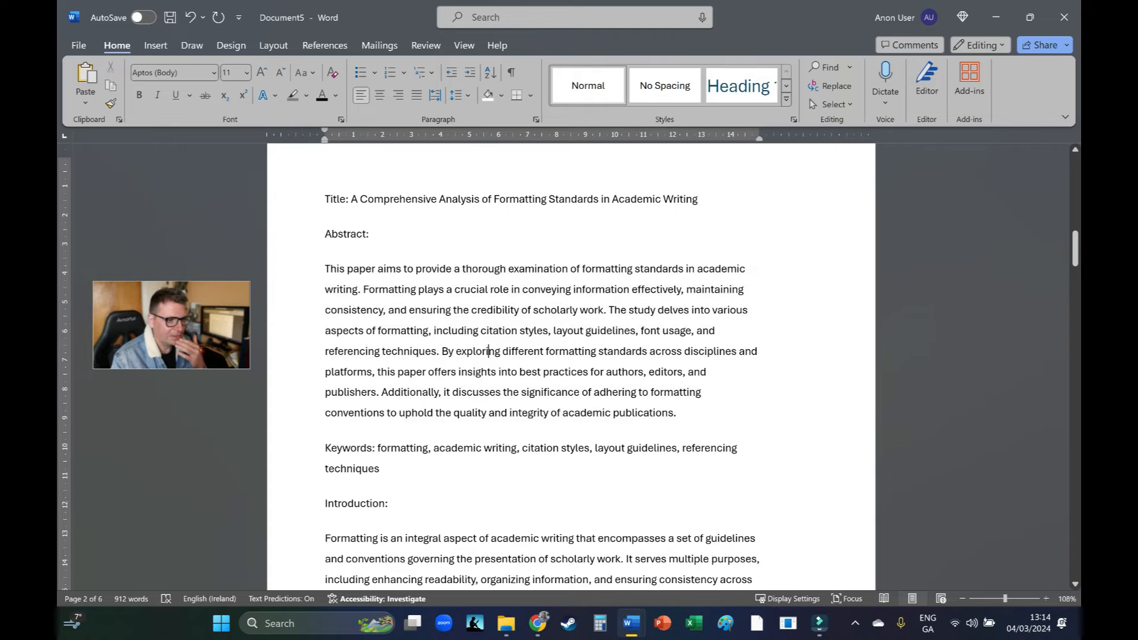
# - Try 1.0 and 2.0 line spacing on the abstract paragraph, and return it to 1.5
pyautogui.click(425, 290)
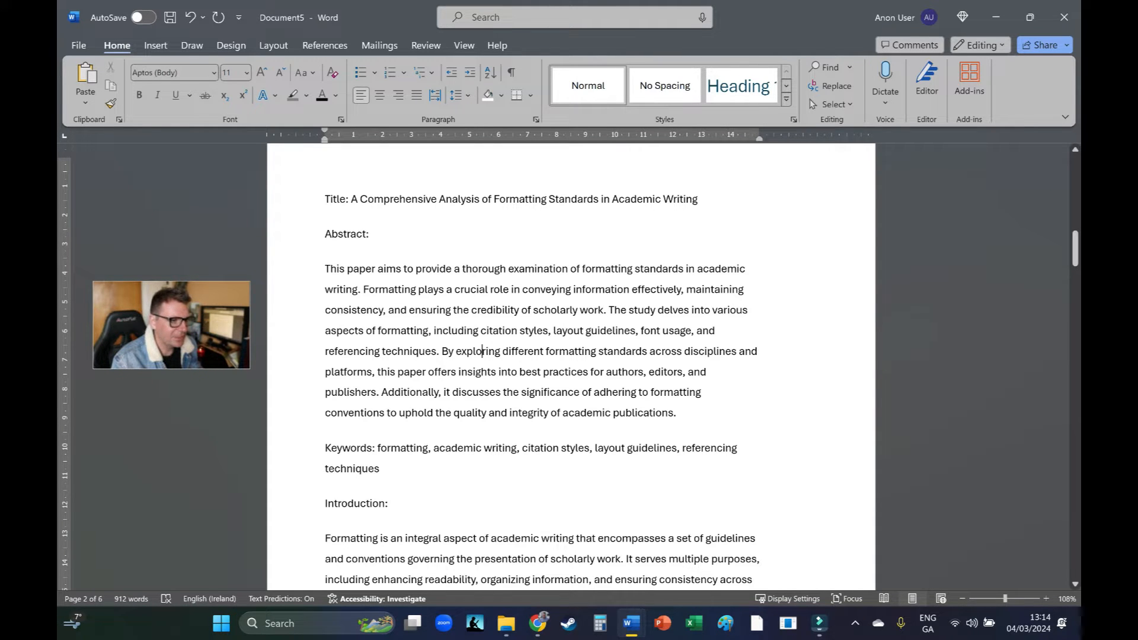
pyautogui.click(460, 95)
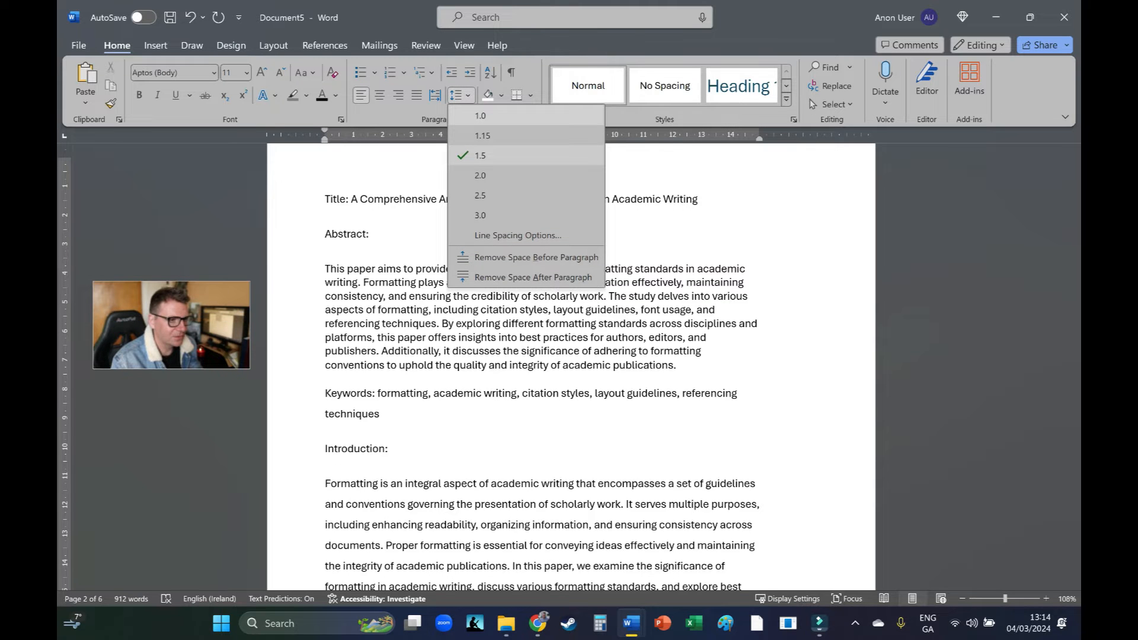
pyautogui.click(480, 115)
pyautogui.click(459, 95)
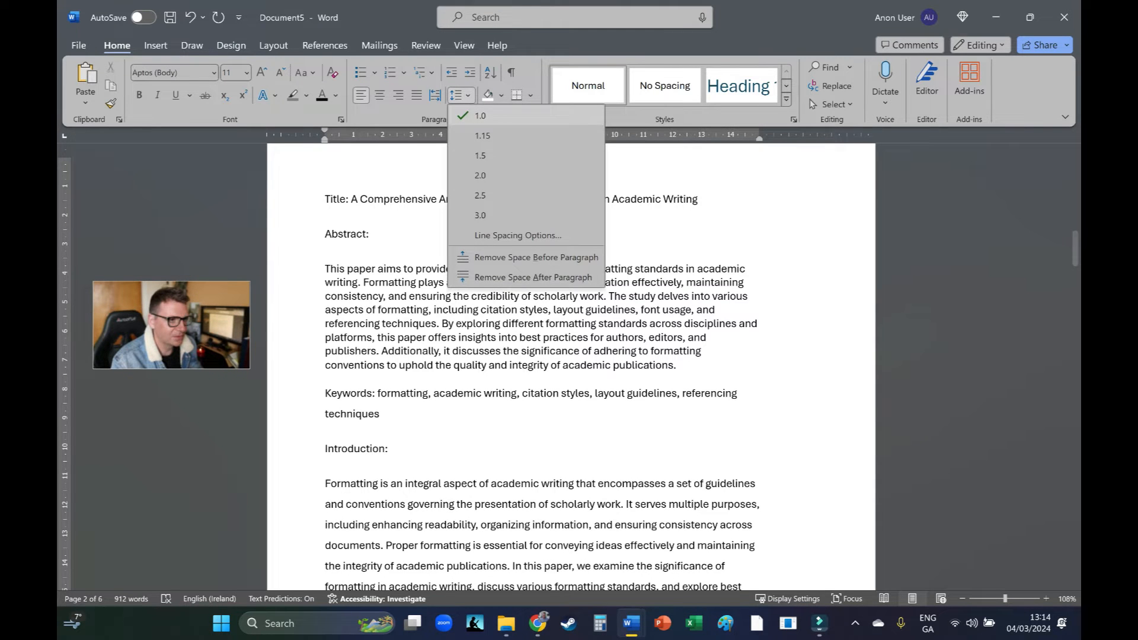
pyautogui.click(480, 181)
pyautogui.click(459, 95)
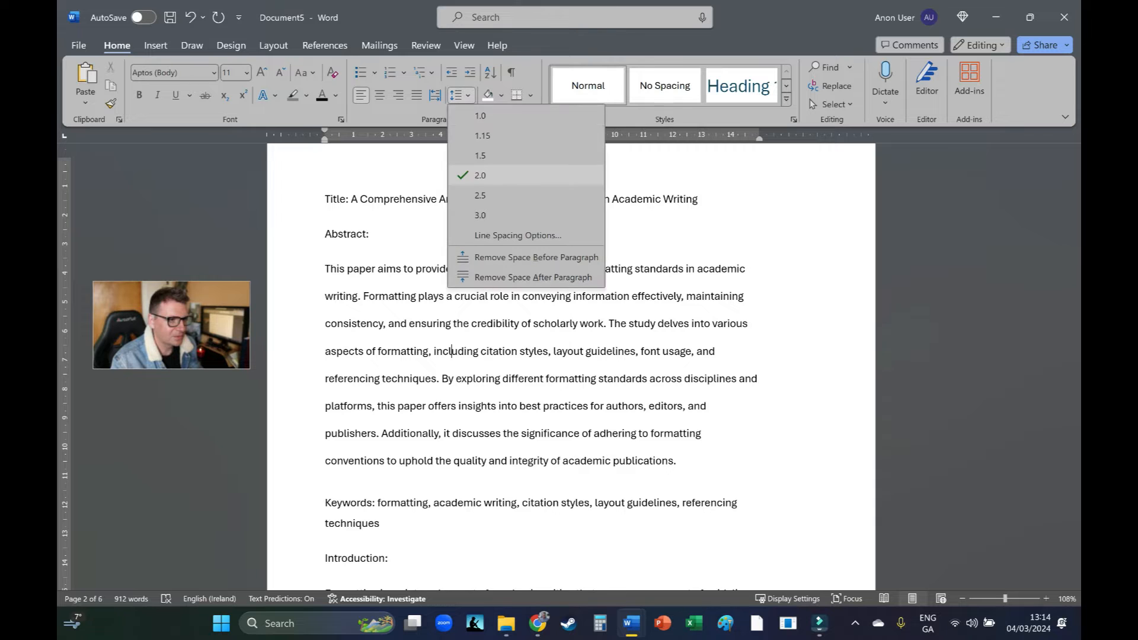
pyautogui.click(480, 117)
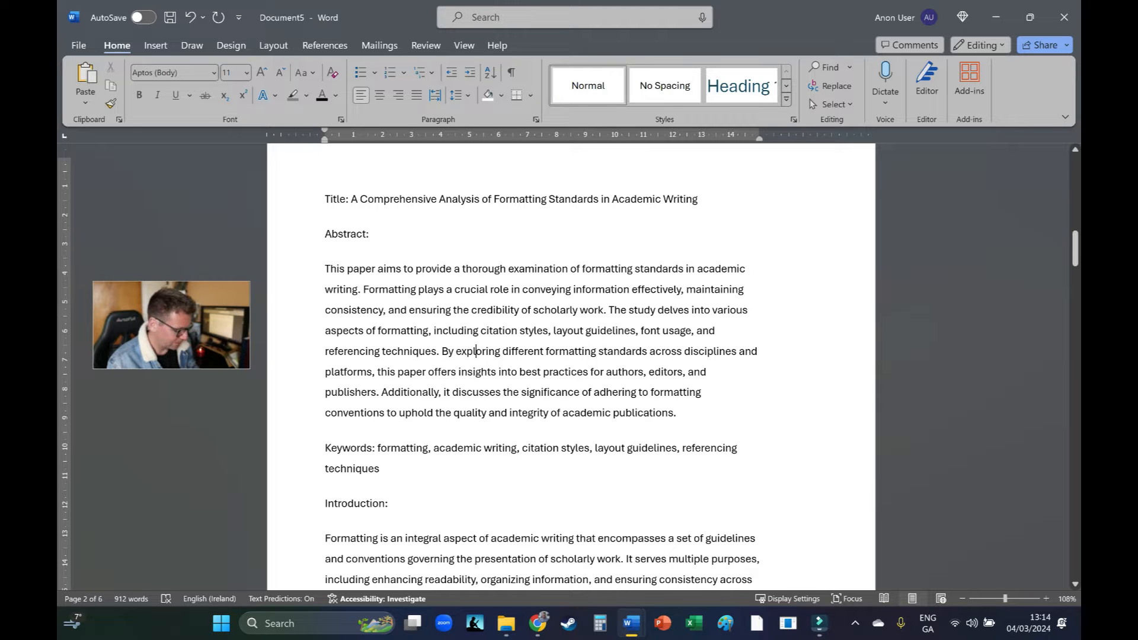
# - Apply single, 1.5 and double line spacing to the abstract paragraph in turn, finishing on 1.5
pyautogui.hotkey('ctrl', '1')
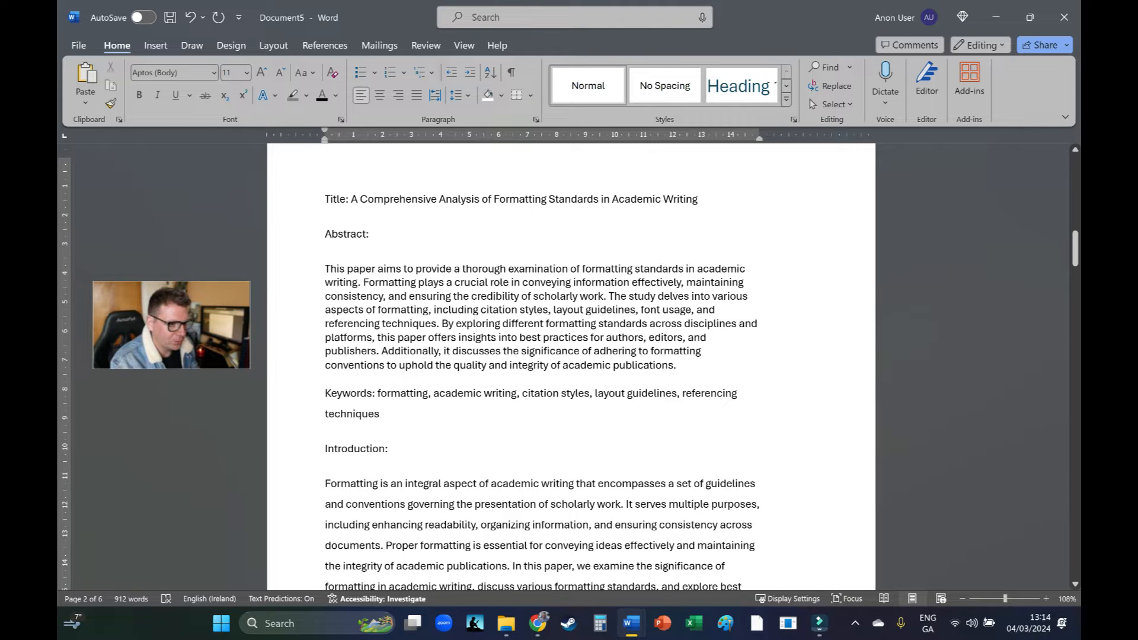
pyautogui.hotkey('ctrl', '5')
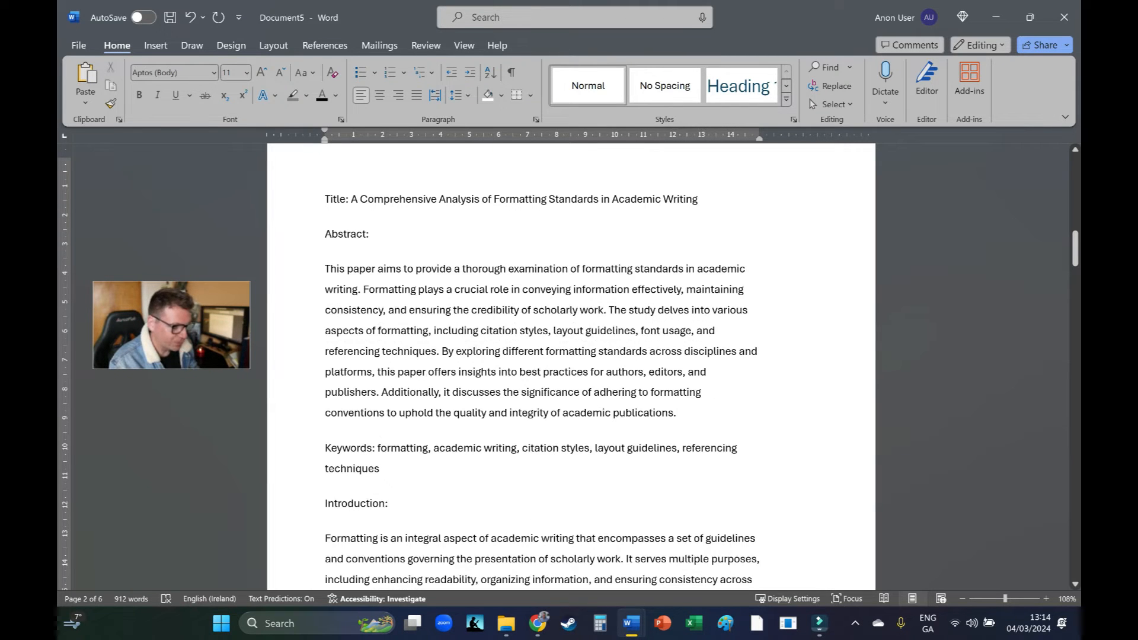
pyautogui.hotkey('ctrl', '2')
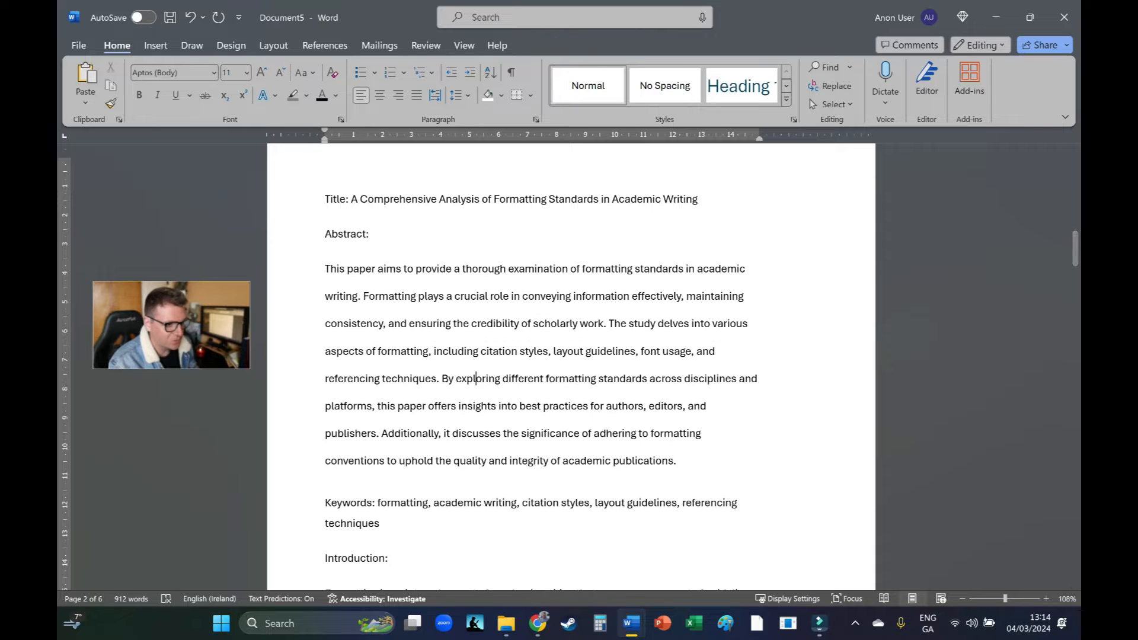
pyautogui.hotkey('ctrl', '1')
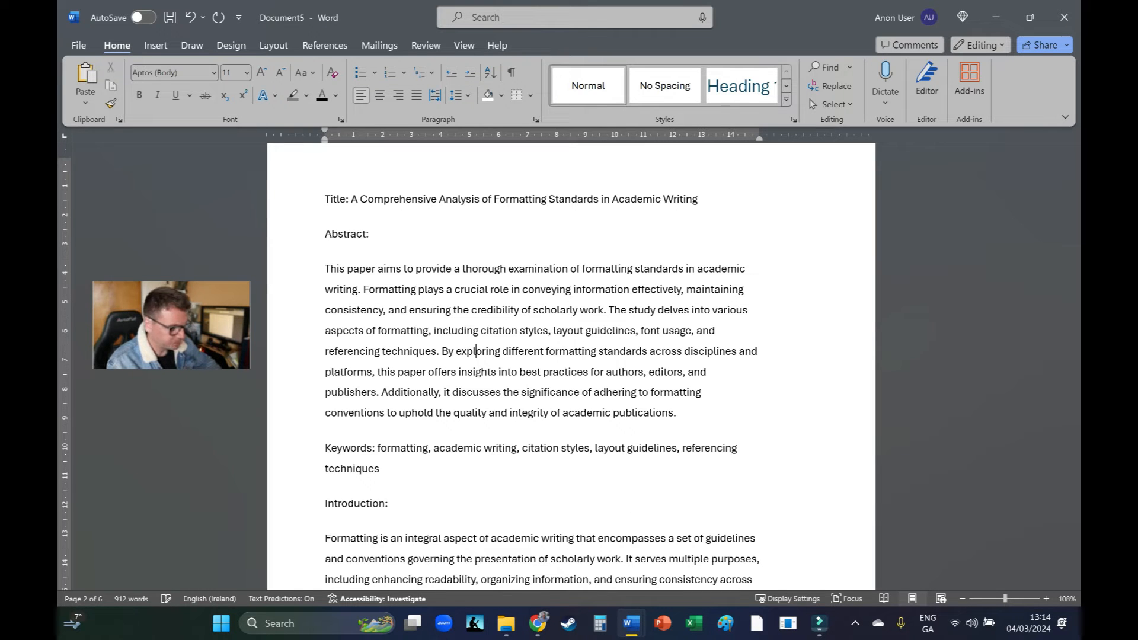
# - Shrink the topic-list picture on the first page so that it fits within the page width, and deselect it
pyautogui.scroll(1, 570, 368)
pyautogui.scroll(3, 571, 367)
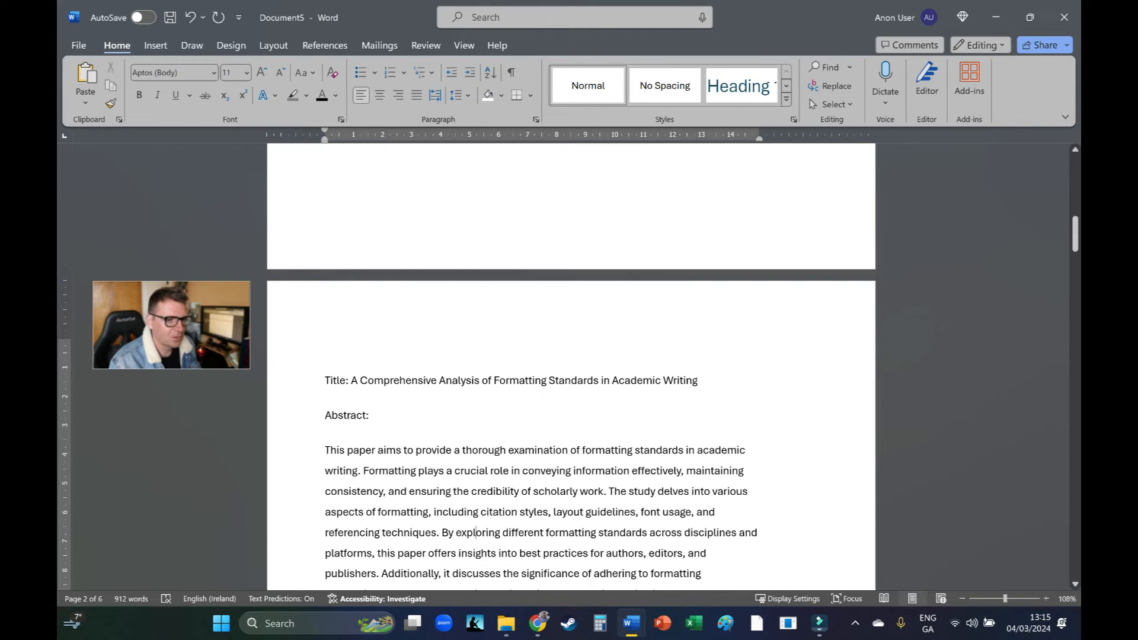
pyautogui.moveTo(1075, 242); pyautogui.dragTo(1075, 178)
pyautogui.click(632, 279)
pyautogui.moveTo(884, 346); pyautogui.dragTo(807, 325)
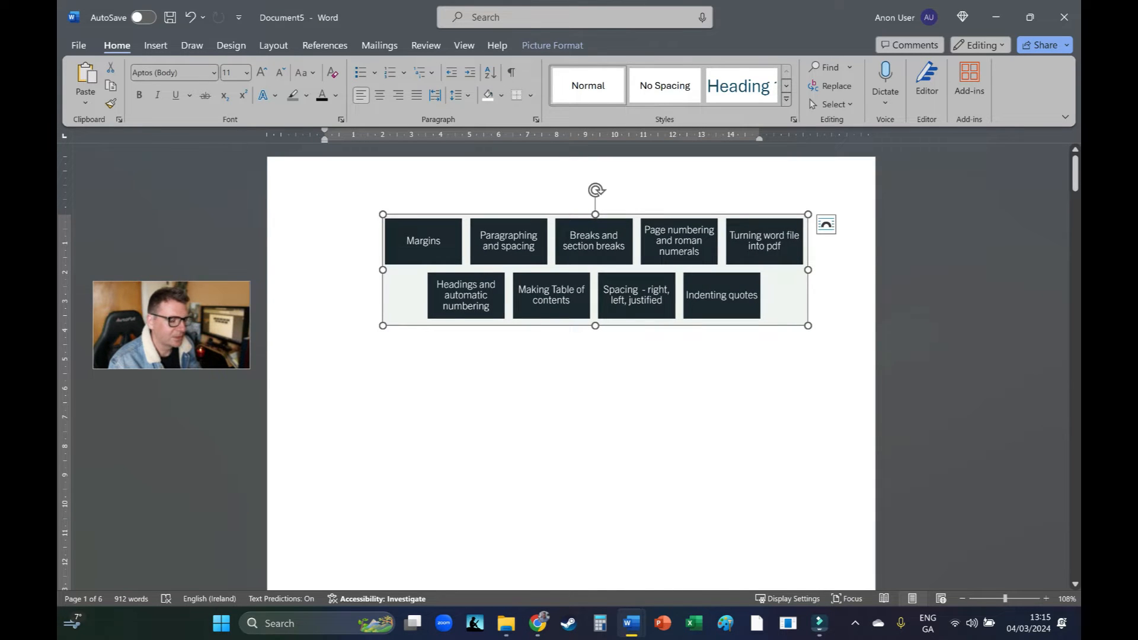
pyautogui.click(529, 353)
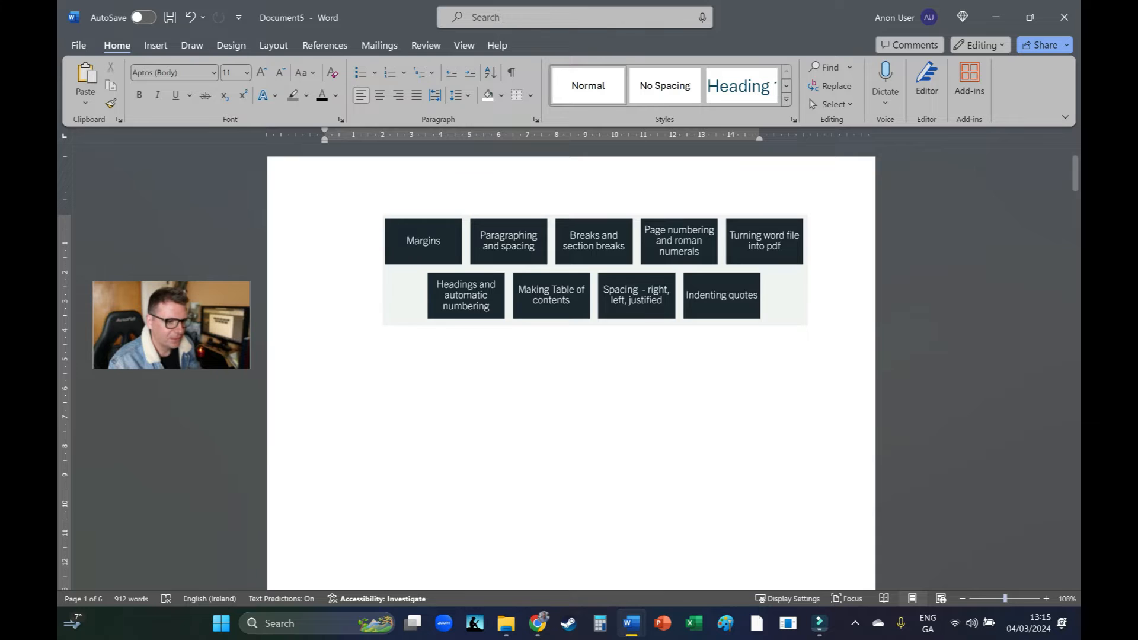
# - Open the footers for editing and place the insertion point in the footer of the first page
pyautogui.scroll(-3, 529, 353)
pyautogui.scroll(-5, 571, 367)
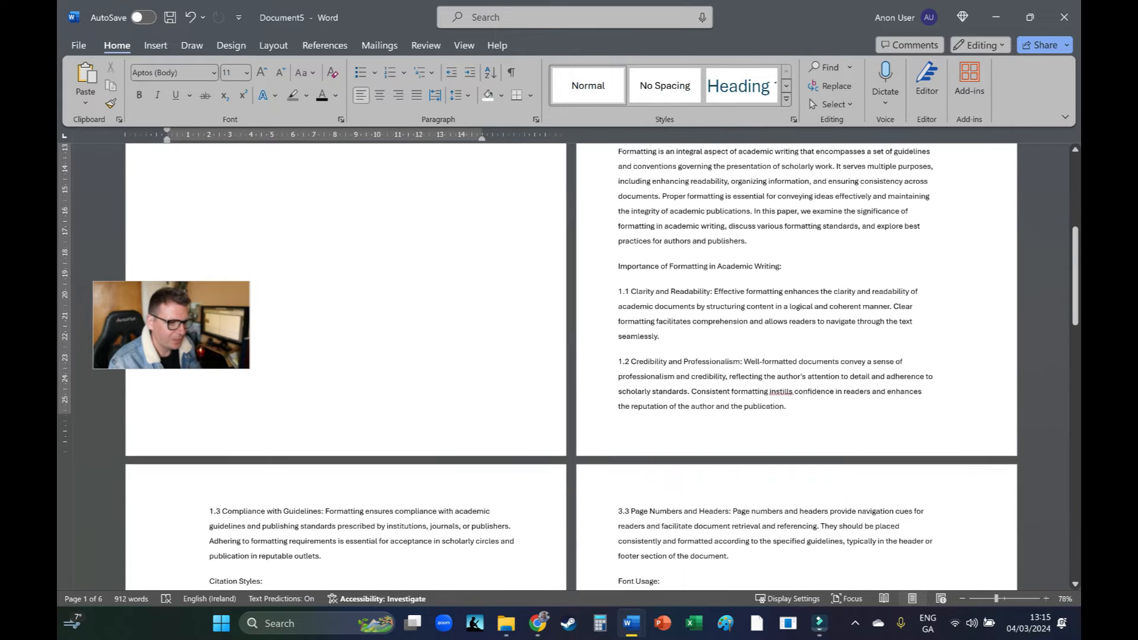
pyautogui.scroll(3, 571, 368)
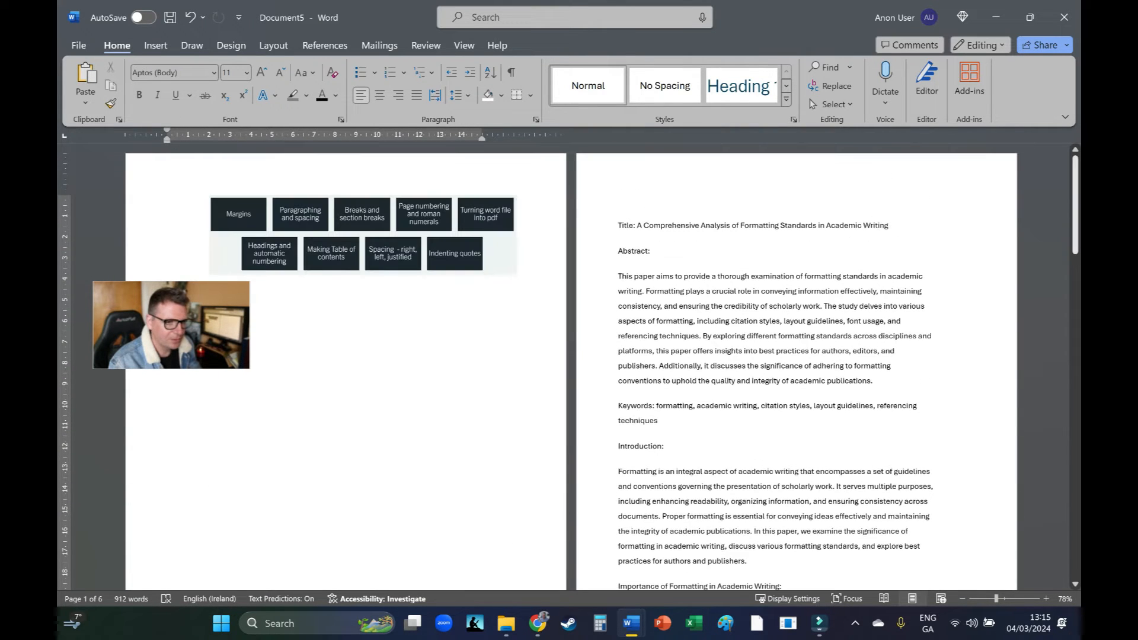
pyautogui.click(637, 225)
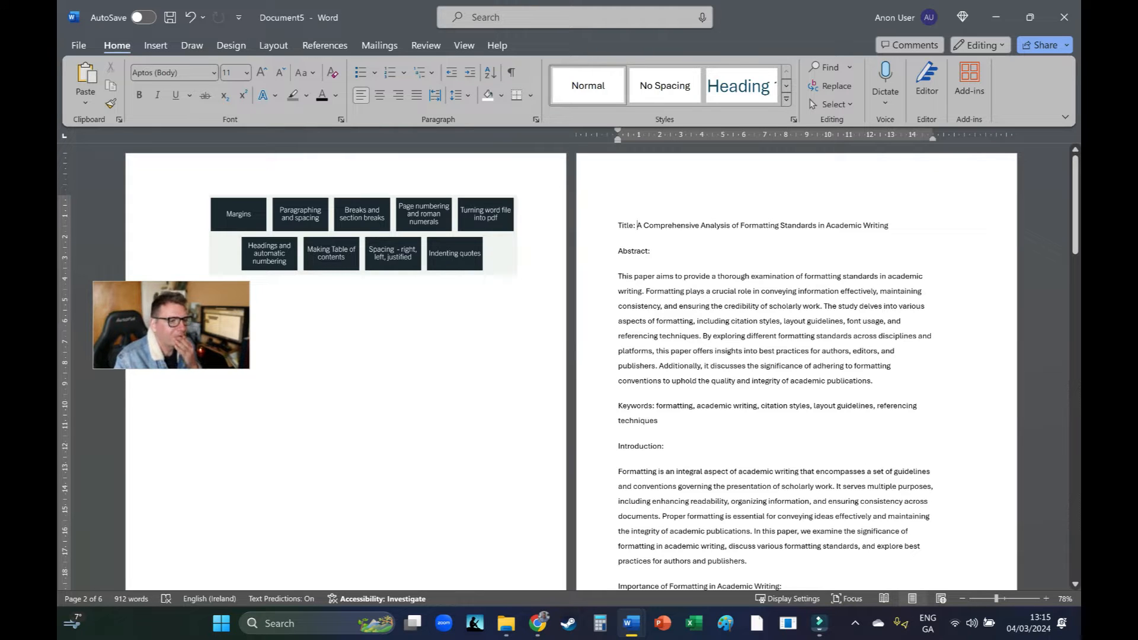
pyautogui.moveTo(171, 325); pyautogui.dragTo(298, 410)
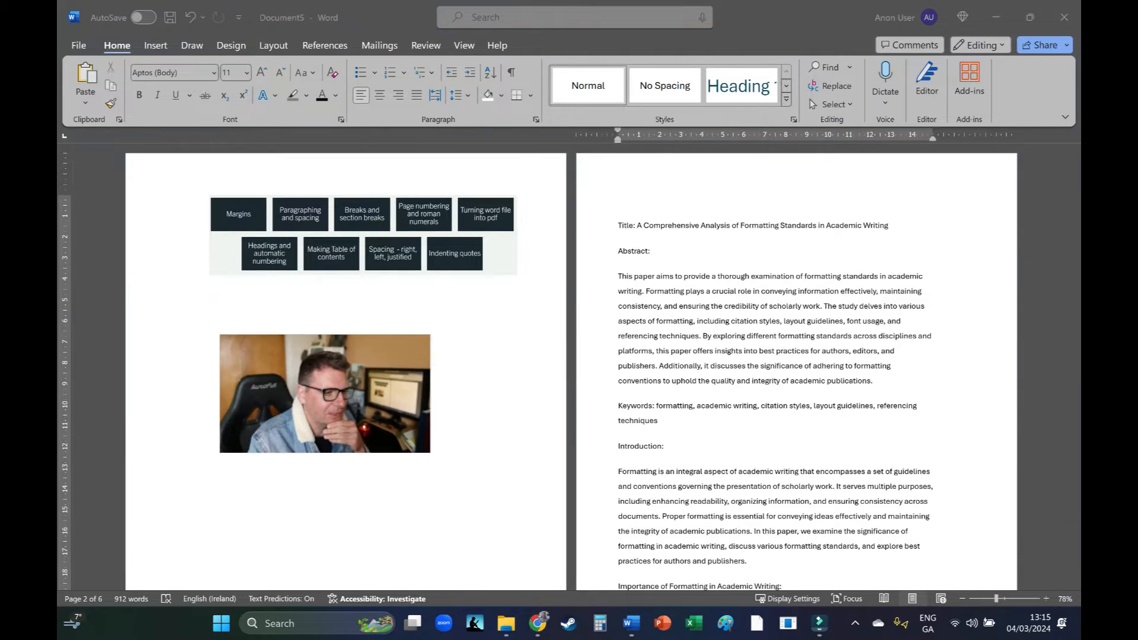
pyautogui.scroll(-4, 569, 356)
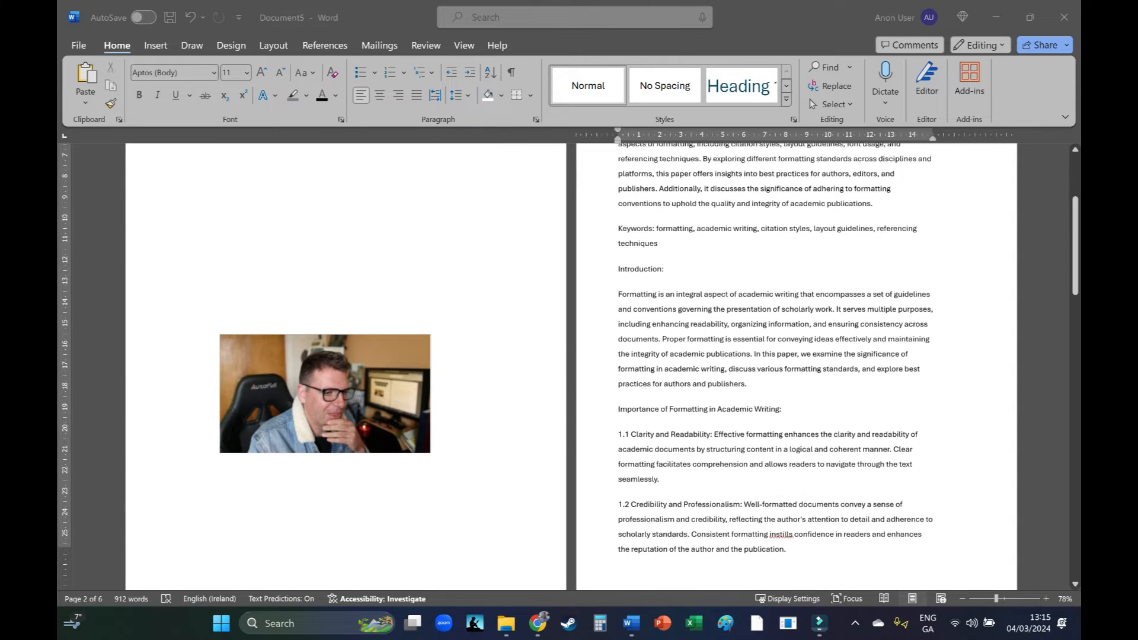
pyautogui.scroll(-1, 569, 355)
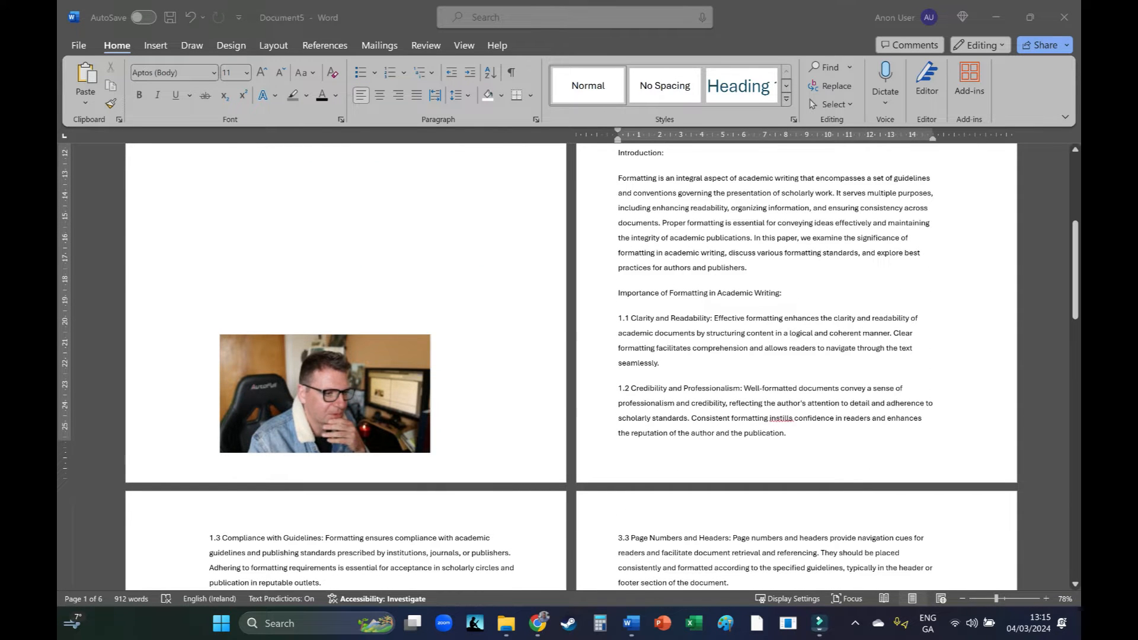
pyautogui.doubleClick(618, 452)
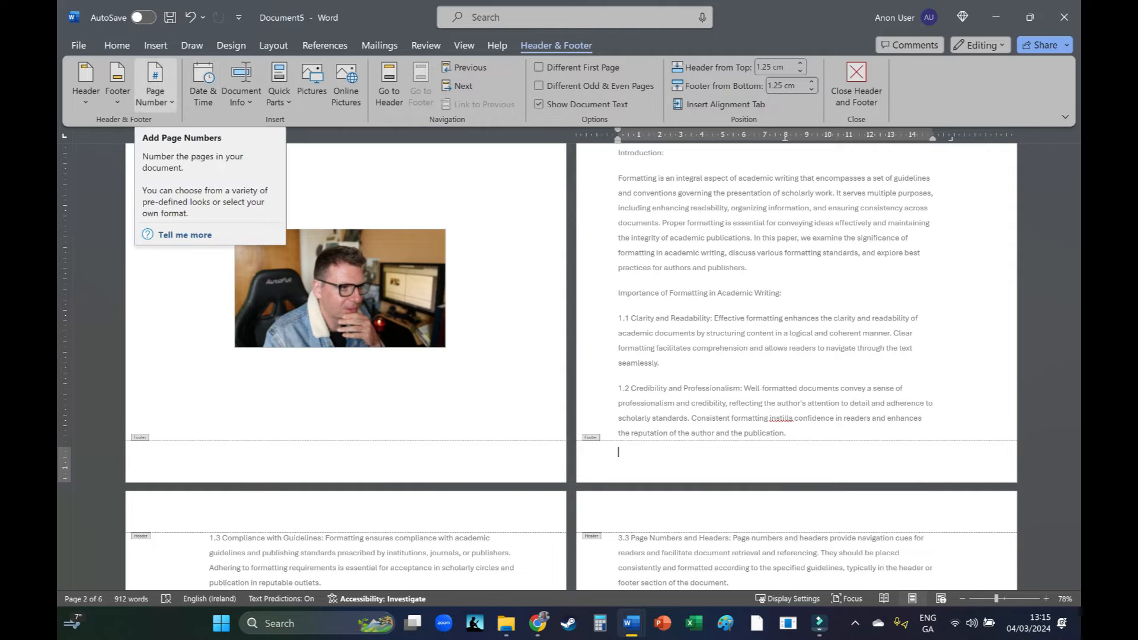
pyautogui.click(209, 451)
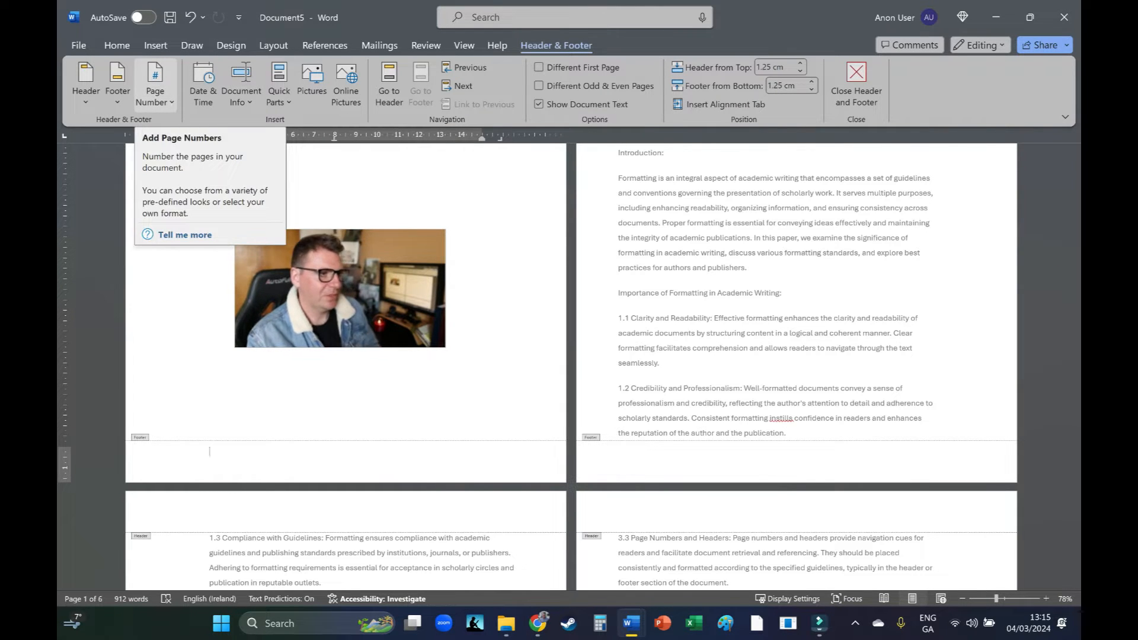
# - Insert centred page numbers in the footer using the Plain Number 2 style for the bottom of the page, and leave footer editing
pyautogui.click(155, 83)
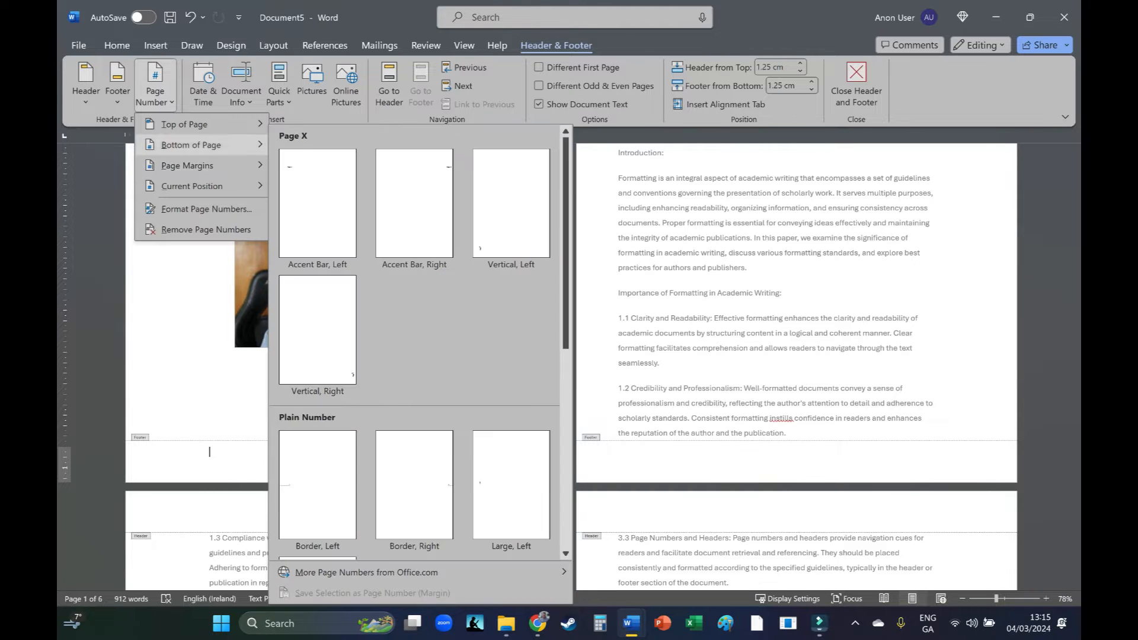
pyautogui.moveTo(184, 125)
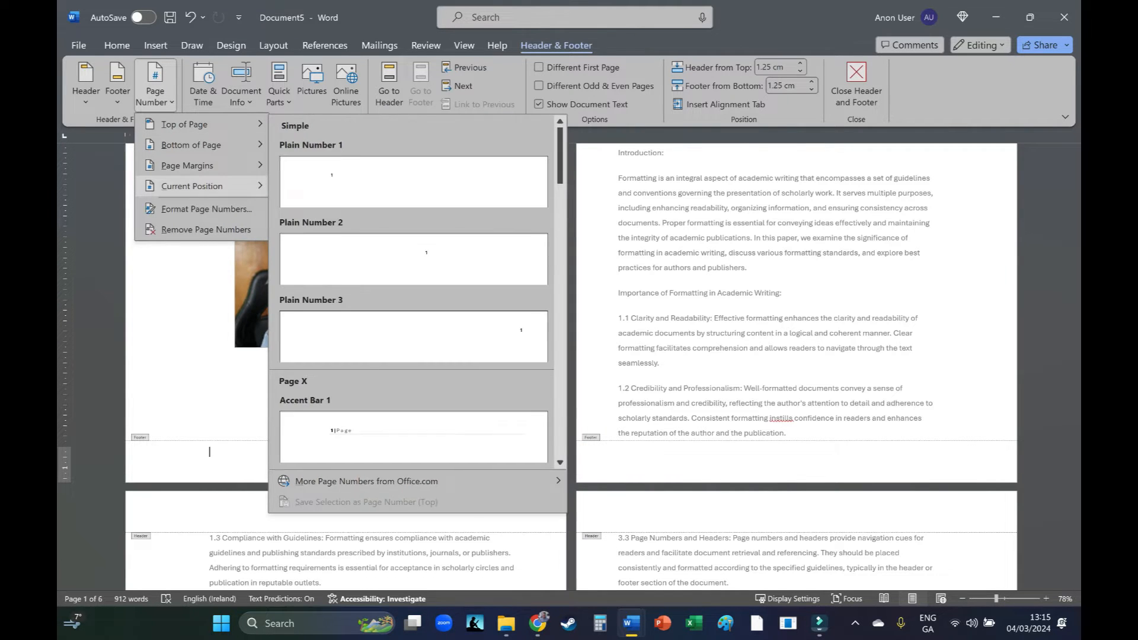
pyautogui.moveTo(190, 144)
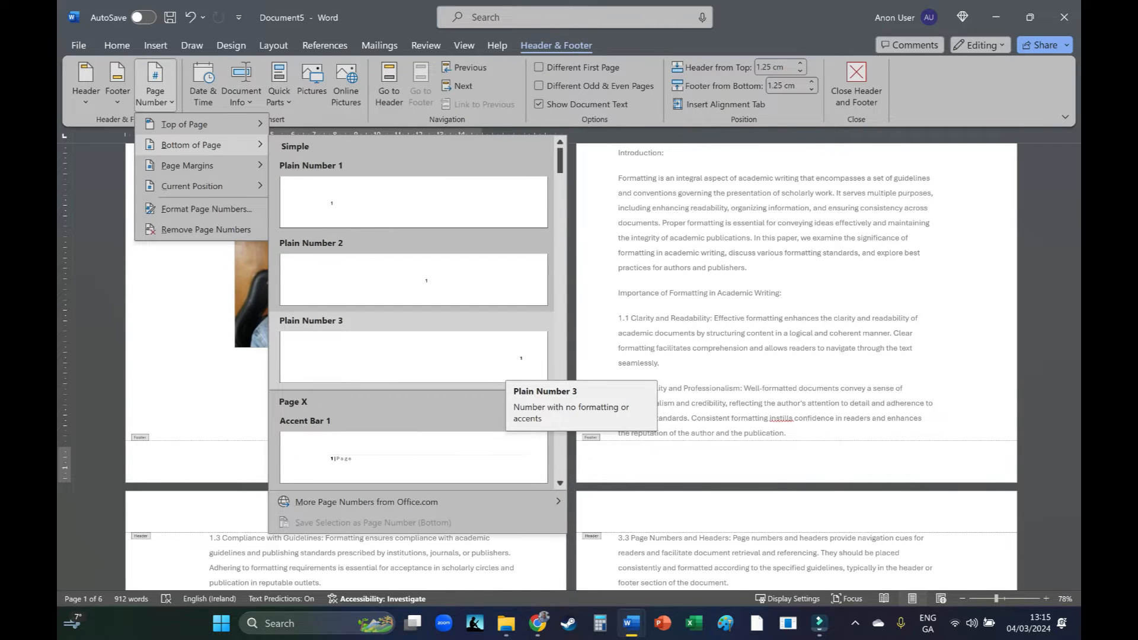
pyautogui.click(462, 280)
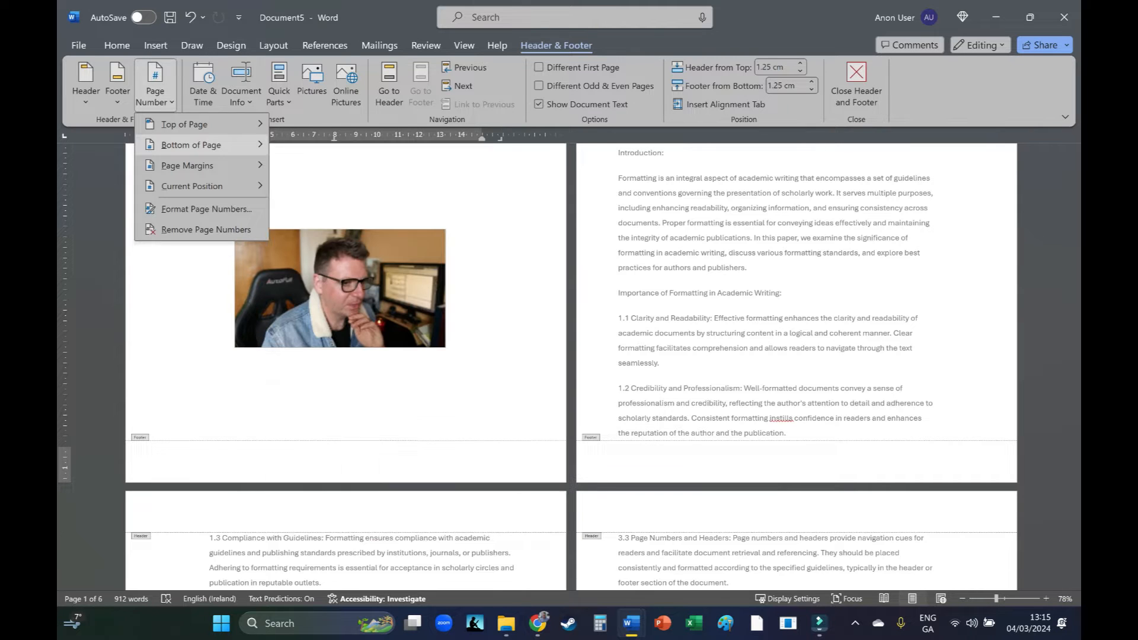
pyautogui.press('Escape')
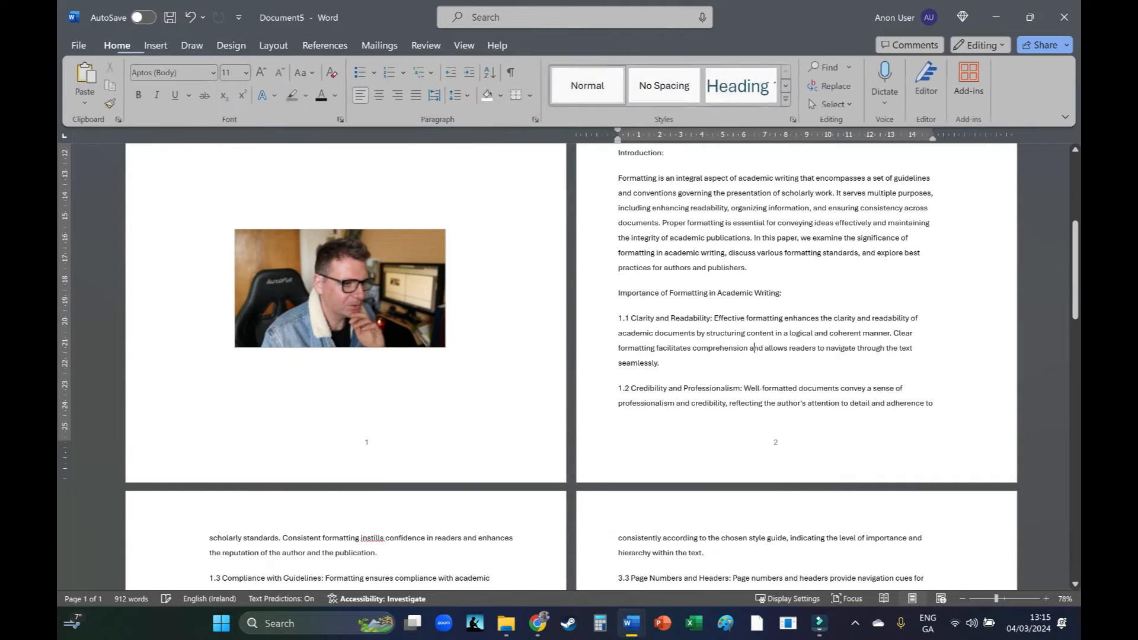
pyautogui.scroll(-1, 755, 398)
pyautogui.scroll(4, 755, 399)
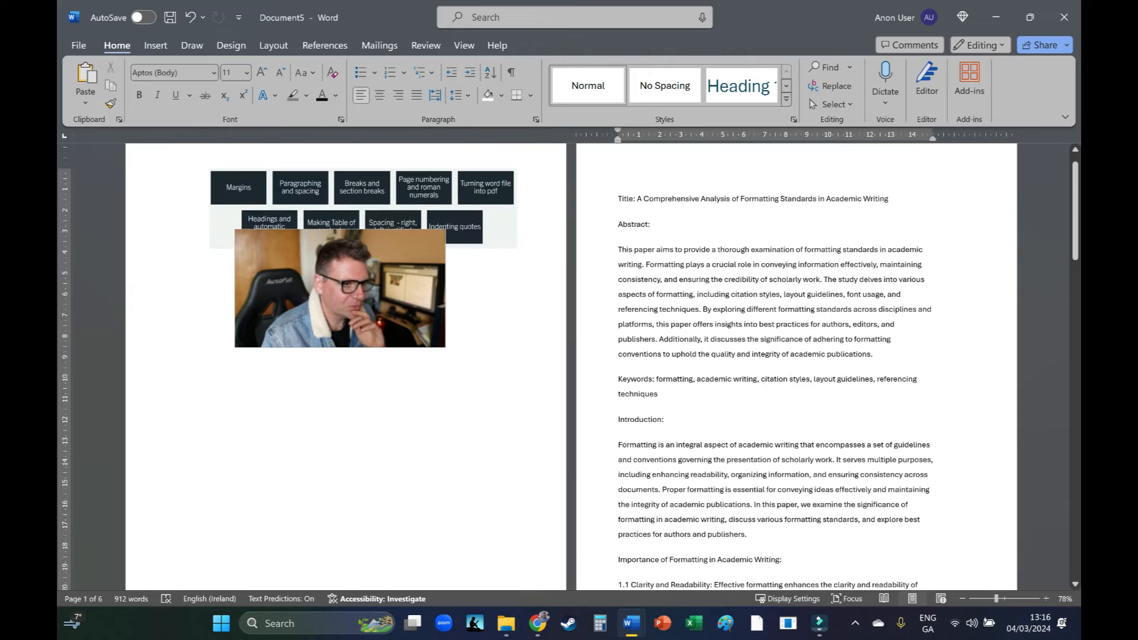
# - Add the heading line "Chapter 1: Introduction" above the title on the second page, and remove the spare blank line beneath it
pyautogui.hotkey('ctrl', 'z')
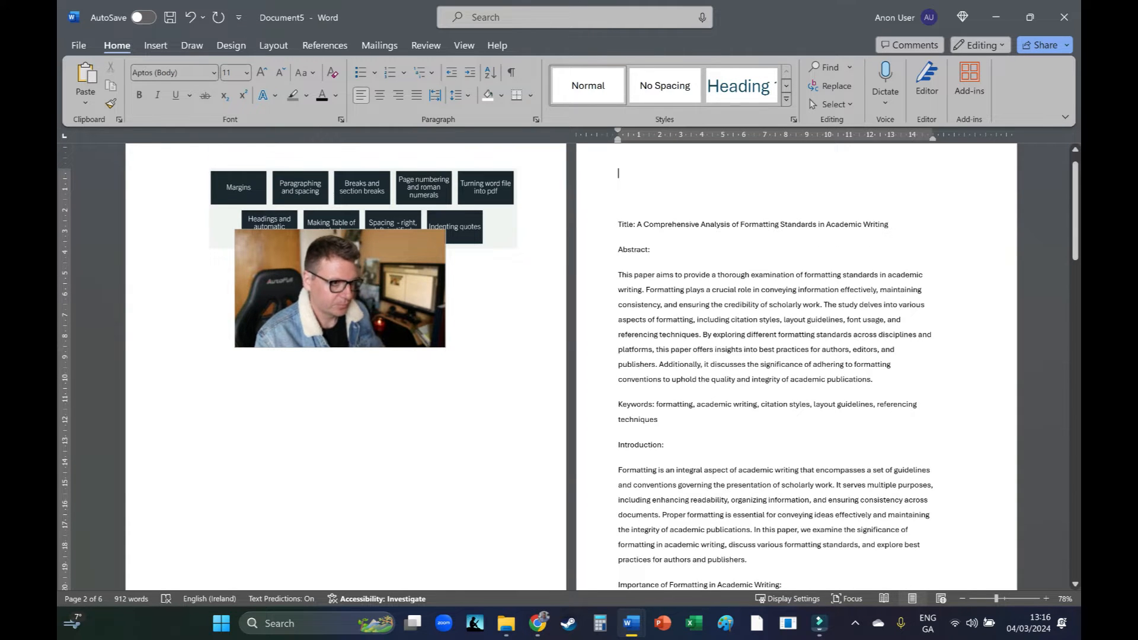
pyautogui.write('Introduct')
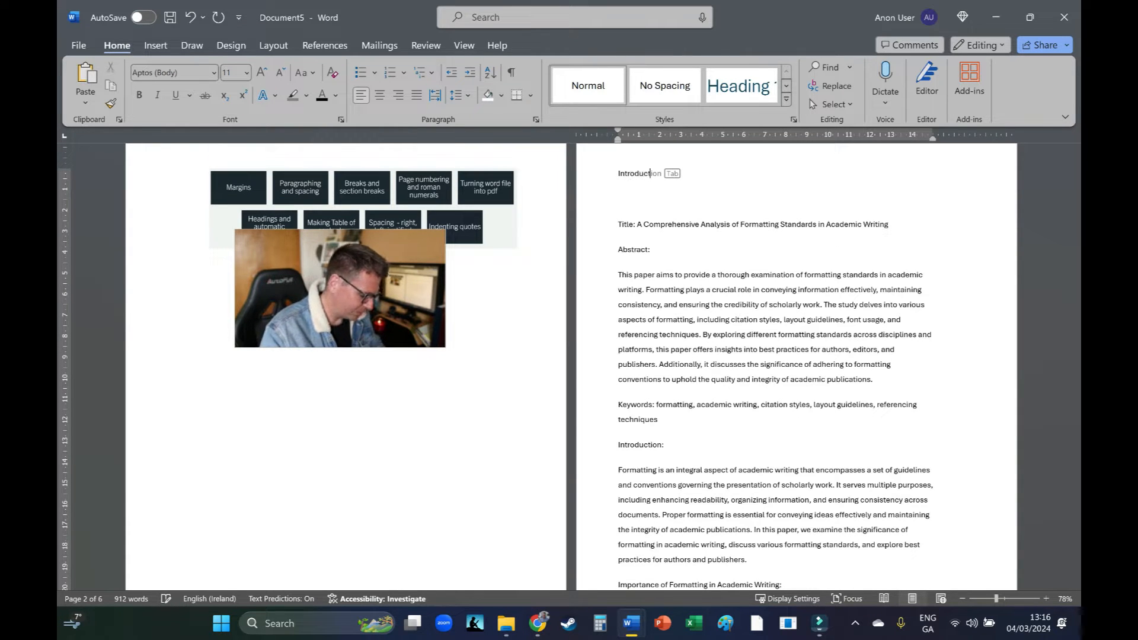
pyautogui.write('ion chapter')
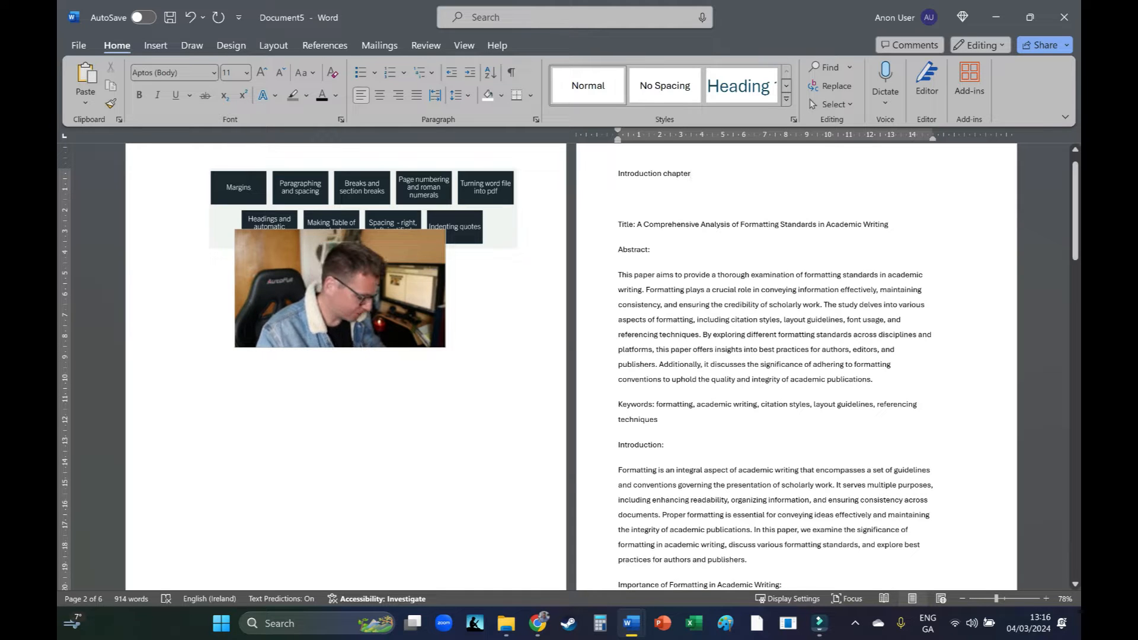
pyautogui.write('Chapter 1:')
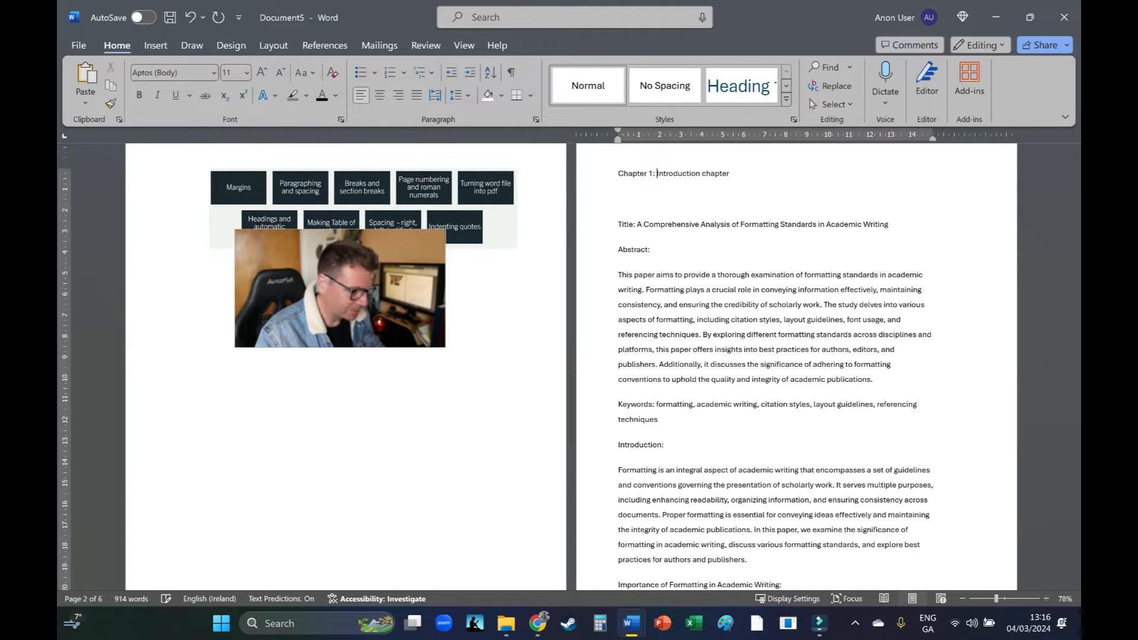
pyautogui.press('End')
pyautogui.hotkey('ctrl', 'shift', 'Left')
pyautogui.press('BackSpace')
pyautogui.press('Down')
pyautogui.press('Delete')
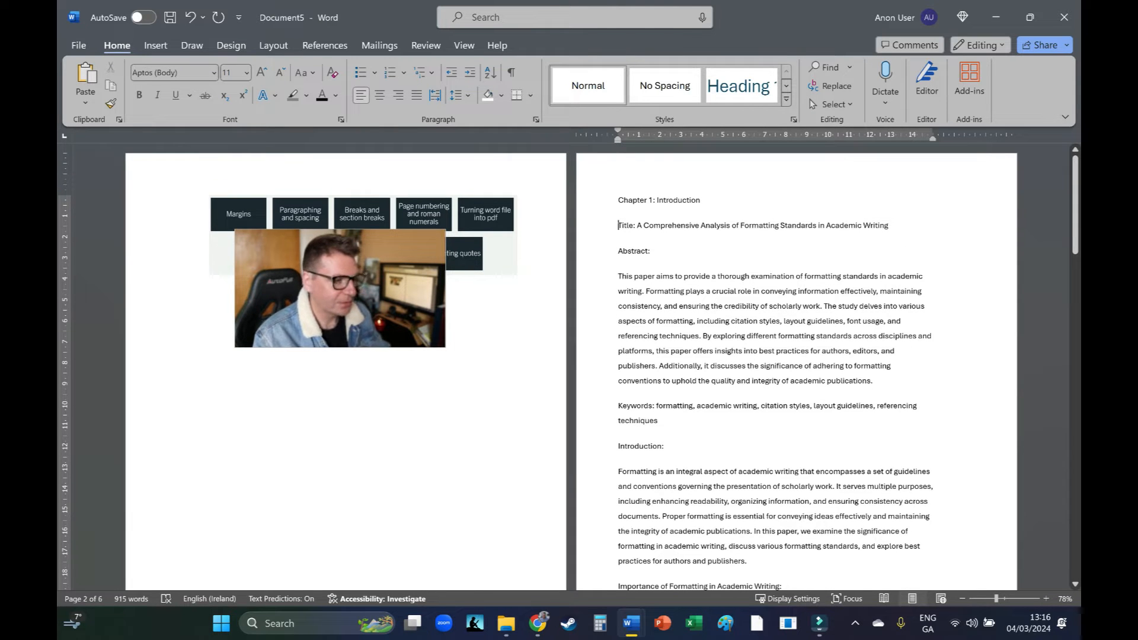
# - Insert a continuous section break directly before the "Chapter 1: Introduction" heading
pyautogui.scroll(-5, 568, 366)
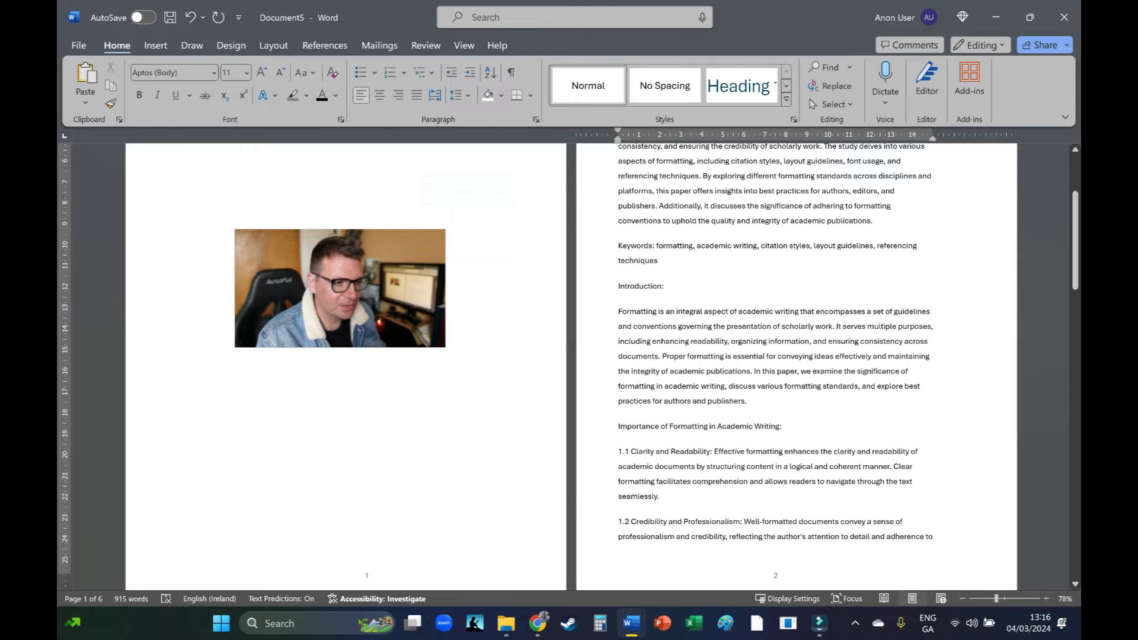
pyautogui.scroll(-3, 568, 366)
pyautogui.scroll(9, 567, 366)
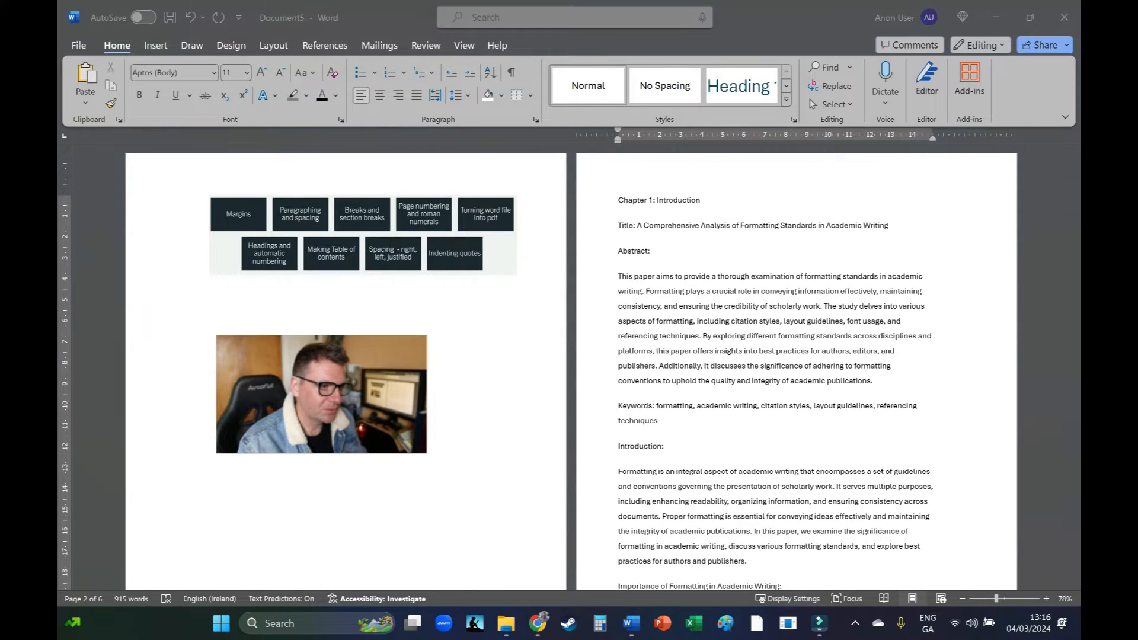
pyautogui.click(619, 225)
pyautogui.click(621, 200)
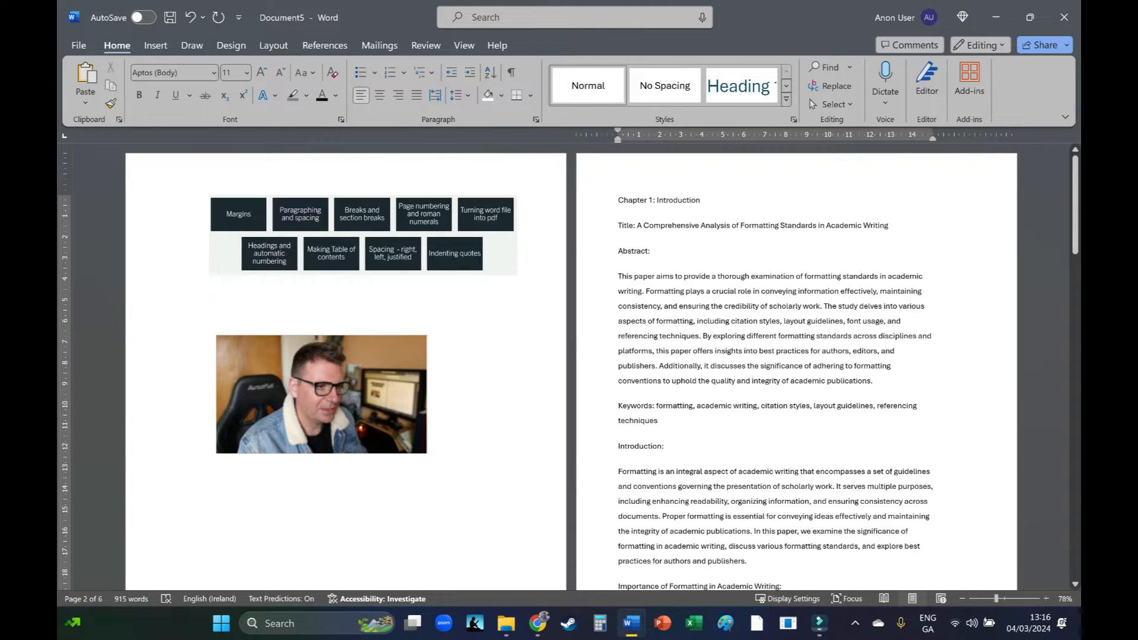
pyautogui.scroll(4, 569, 355)
pyautogui.moveTo(321, 394); pyautogui.dragTo(915, 248)
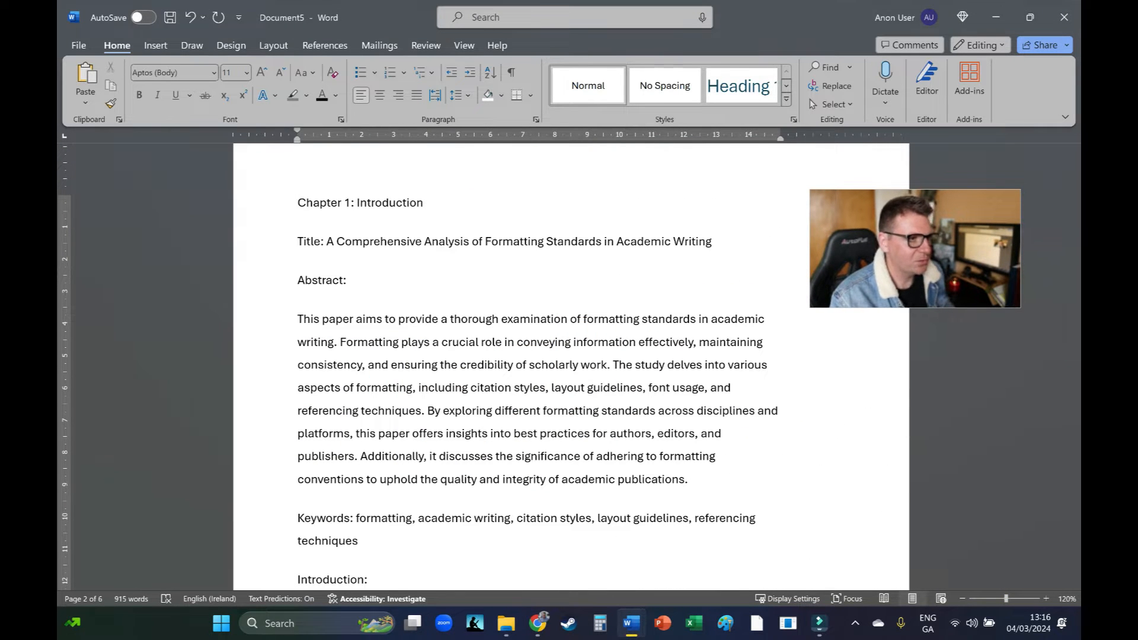
pyautogui.click(273, 45)
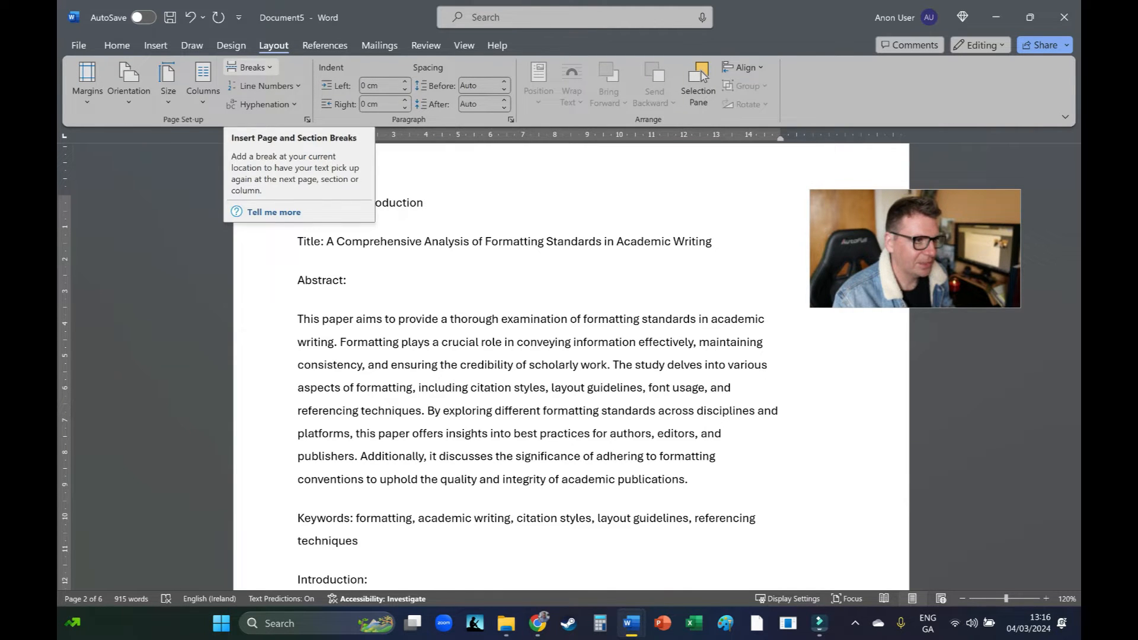
pyautogui.click(249, 67)
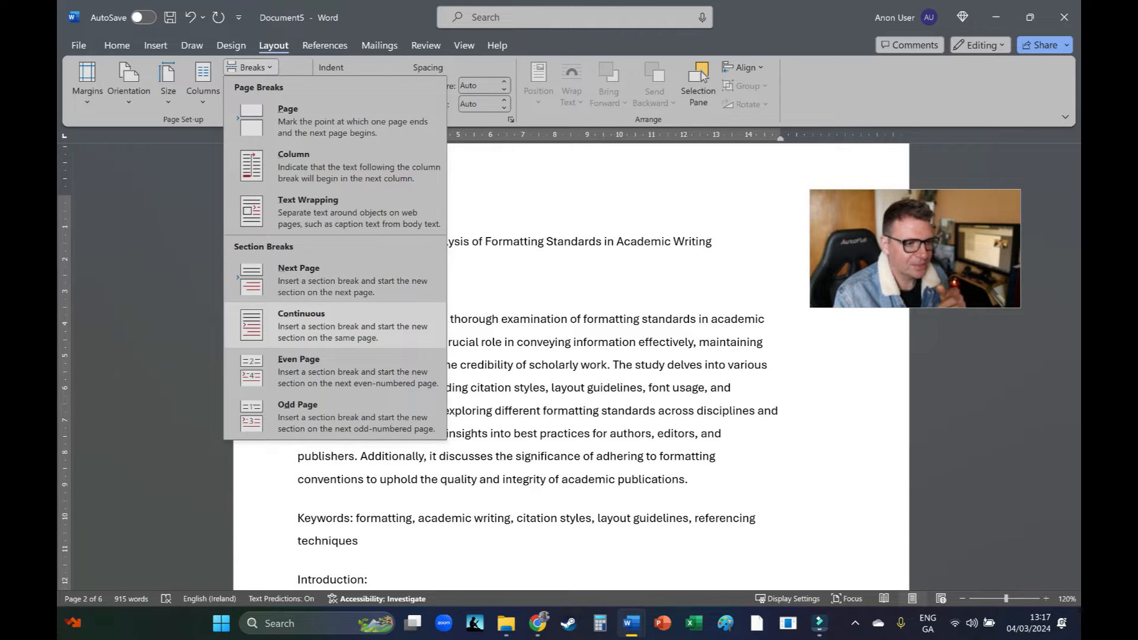
pyautogui.click(331, 325)
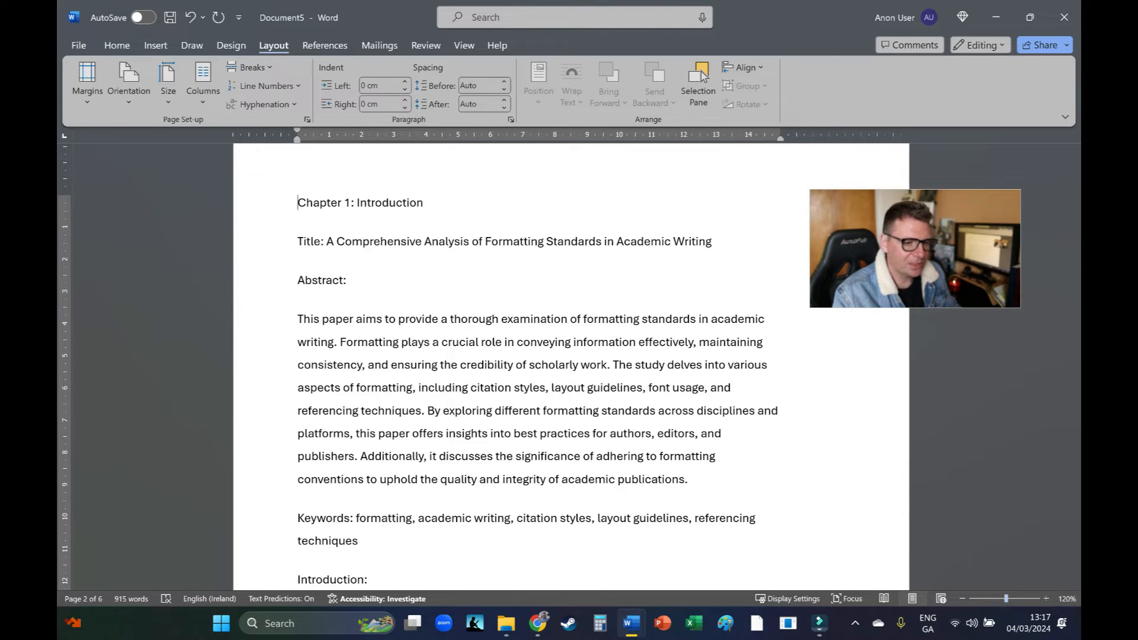
# - Open the header on the Chapter 1 page and unlink the section 2 header from the previous section
pyautogui.scroll(-5, 570, 366)
pyautogui.moveTo(915, 249); pyautogui.dragTo(363, 375)
pyautogui.scroll(-1, 570, 366)
pyautogui.scroll(-4, 656, 366)
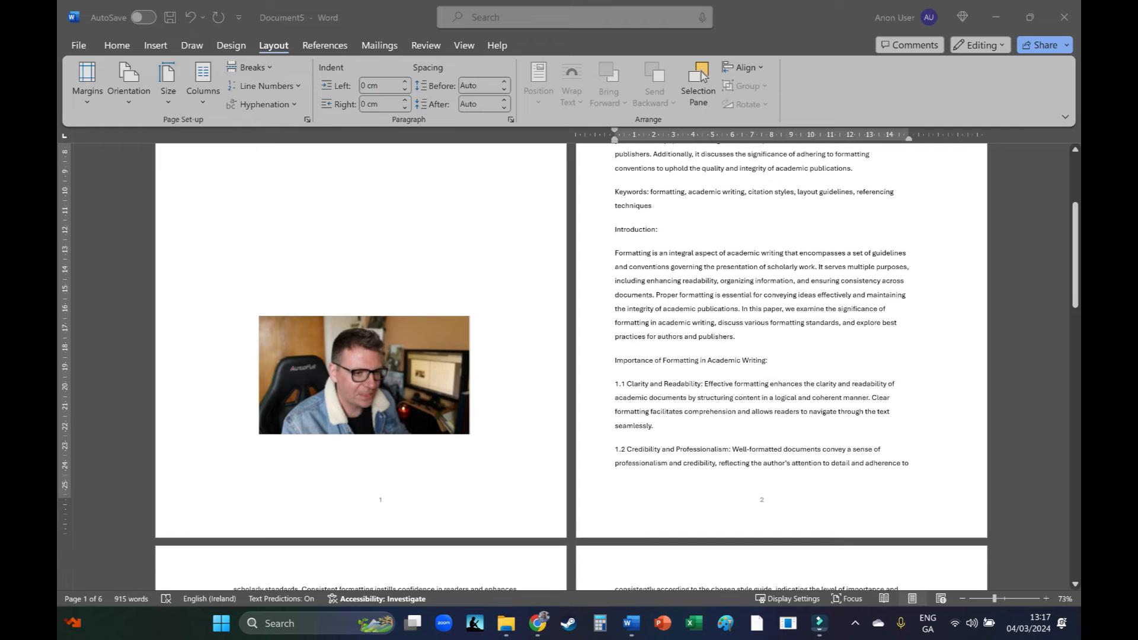
pyautogui.scroll(3, 656, 366)
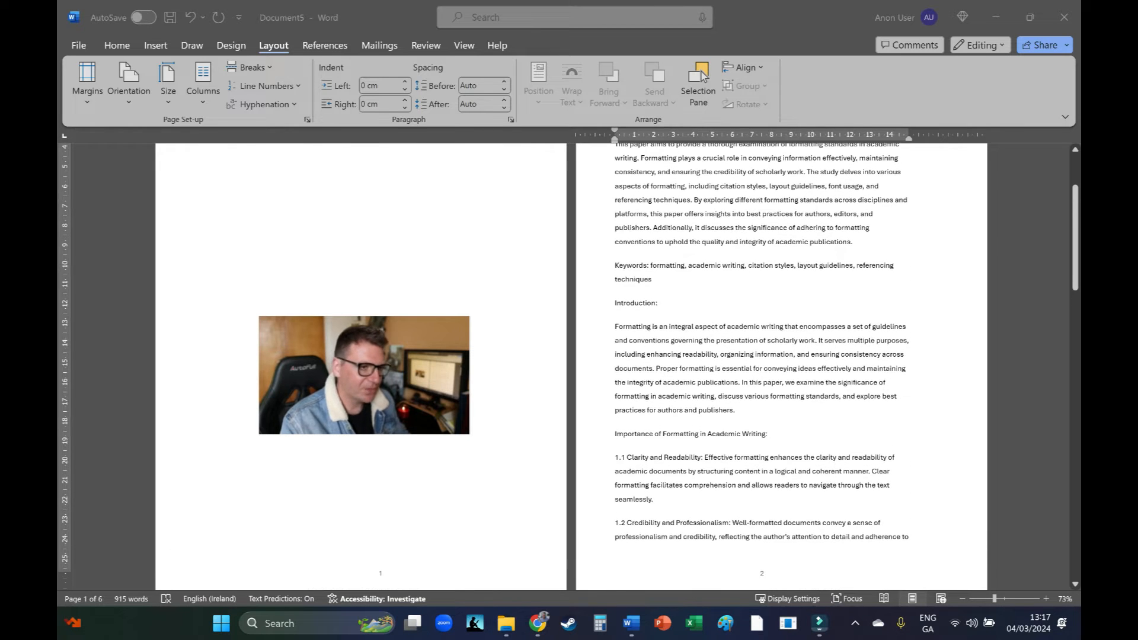
pyautogui.scroll(2, 655, 366)
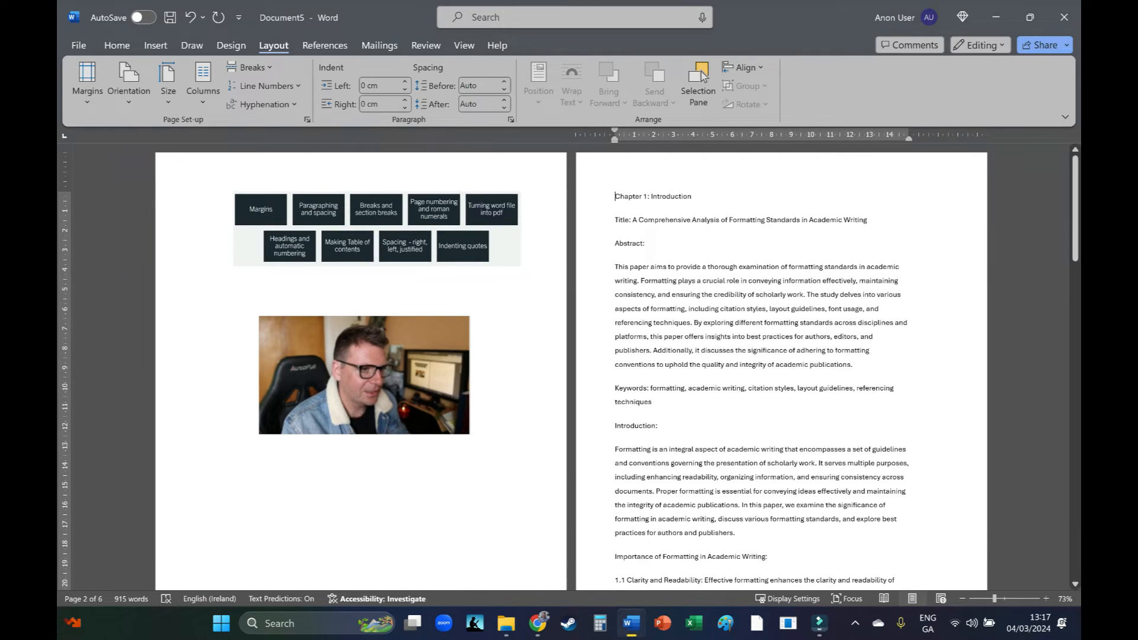
pyautogui.doubleClick(617, 180)
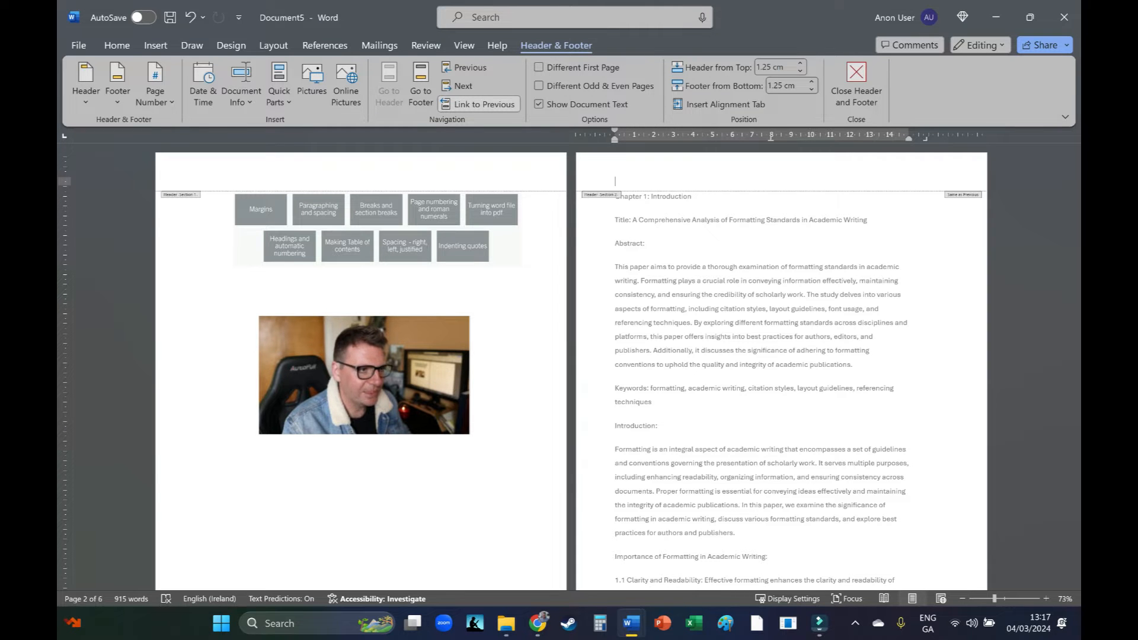
pyautogui.click(478, 105)
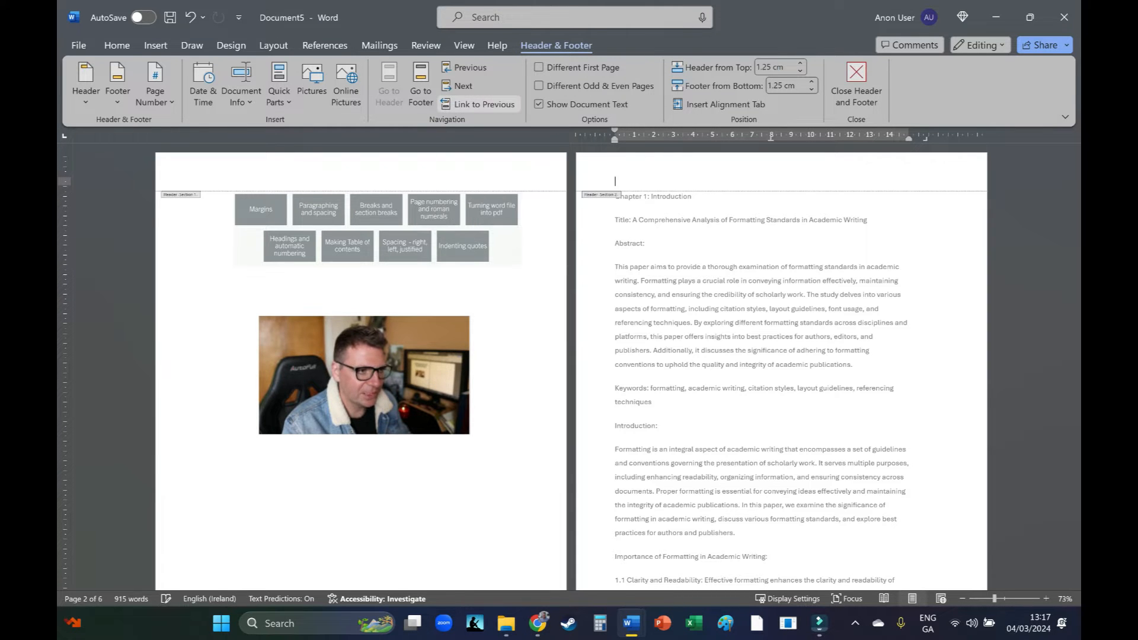
# - Unlink the section 2 footer from the previous section's footer
pyautogui.scroll(-4, 569, 366)
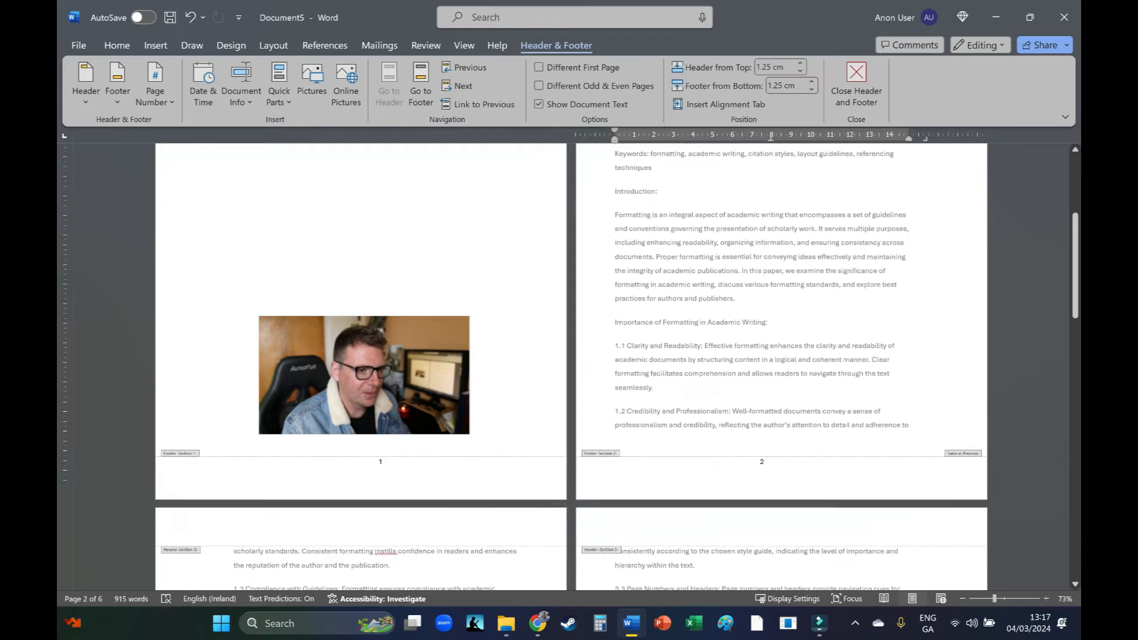
pyautogui.click(615, 460)
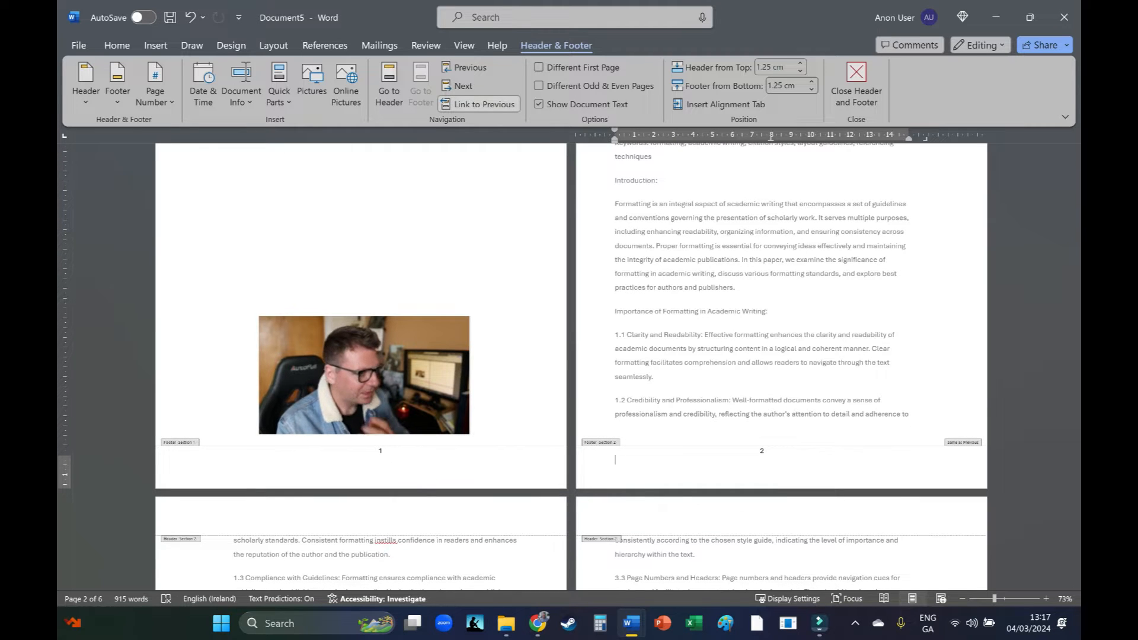
pyautogui.click(478, 104)
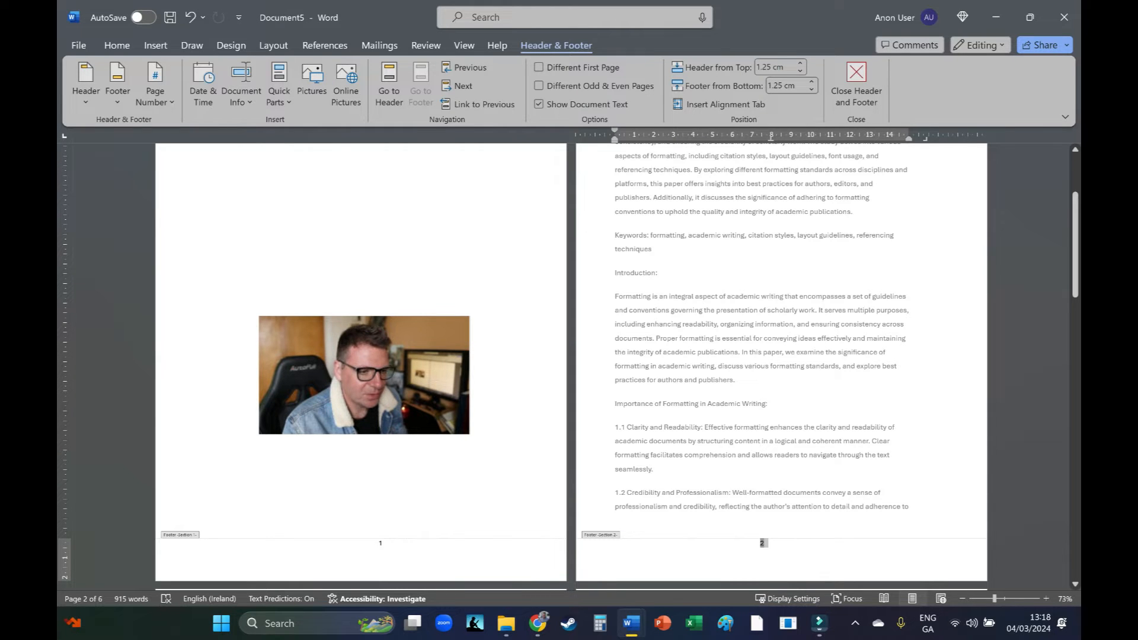
# - Select the page number in the section 2 footer and set that section's page numbering to start at 1
pyautogui.doubleClick(761, 543)
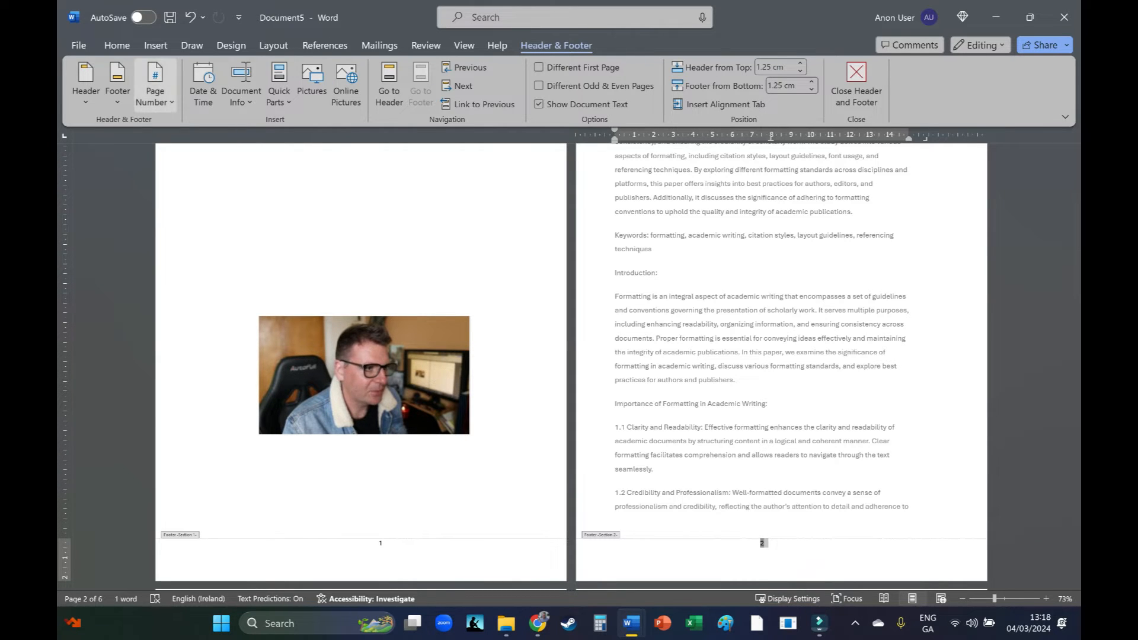
pyautogui.click(155, 89)
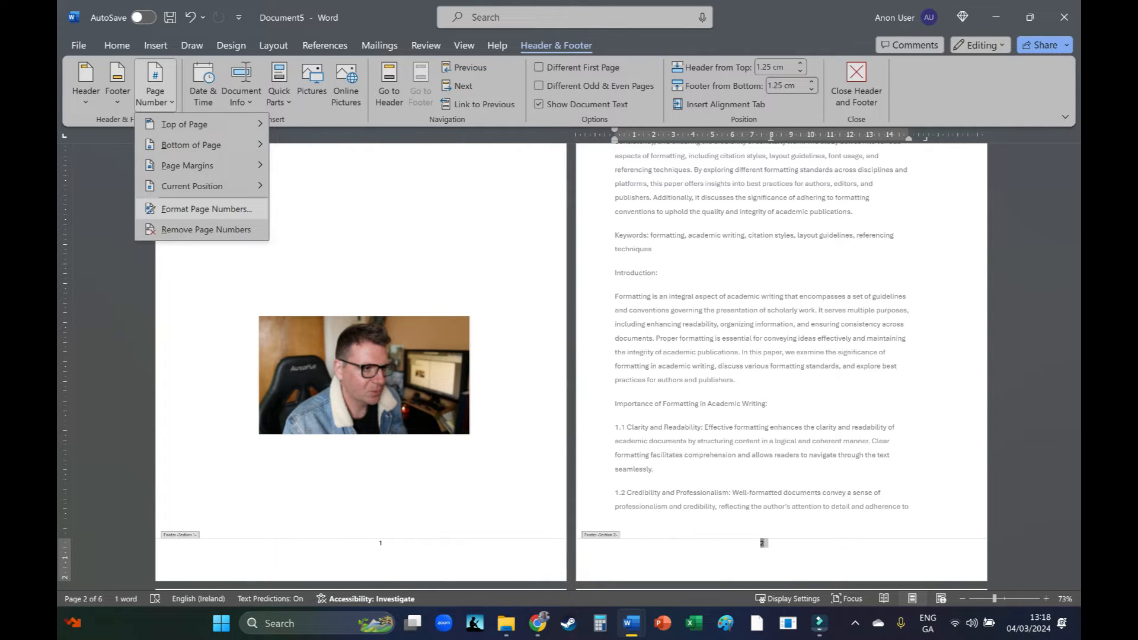
pyautogui.click(206, 208)
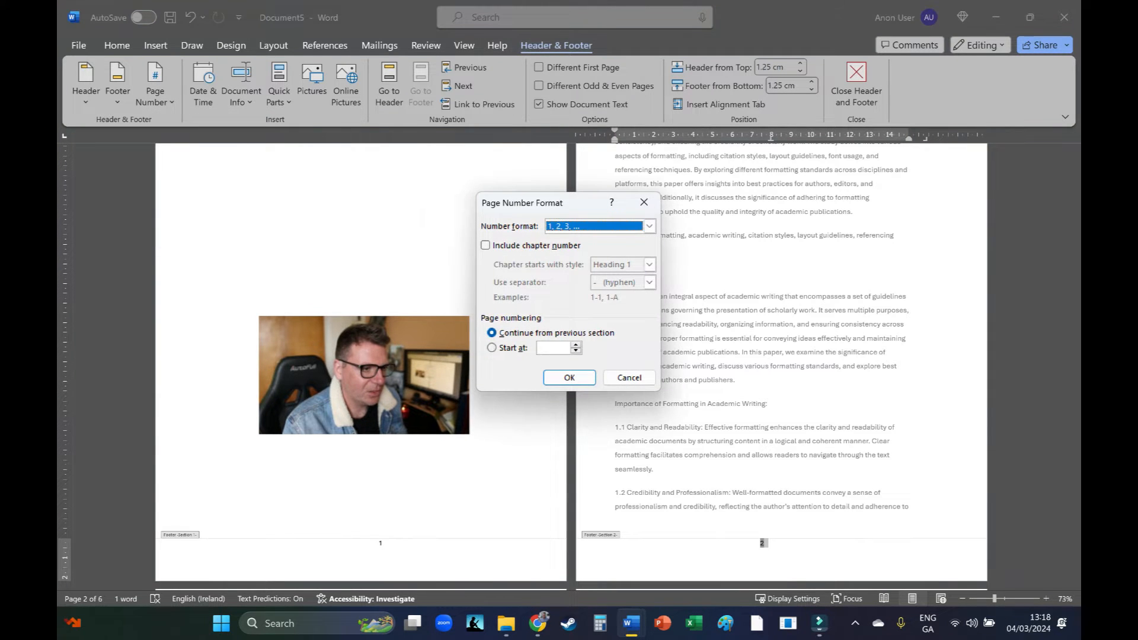
pyautogui.click(492, 347)
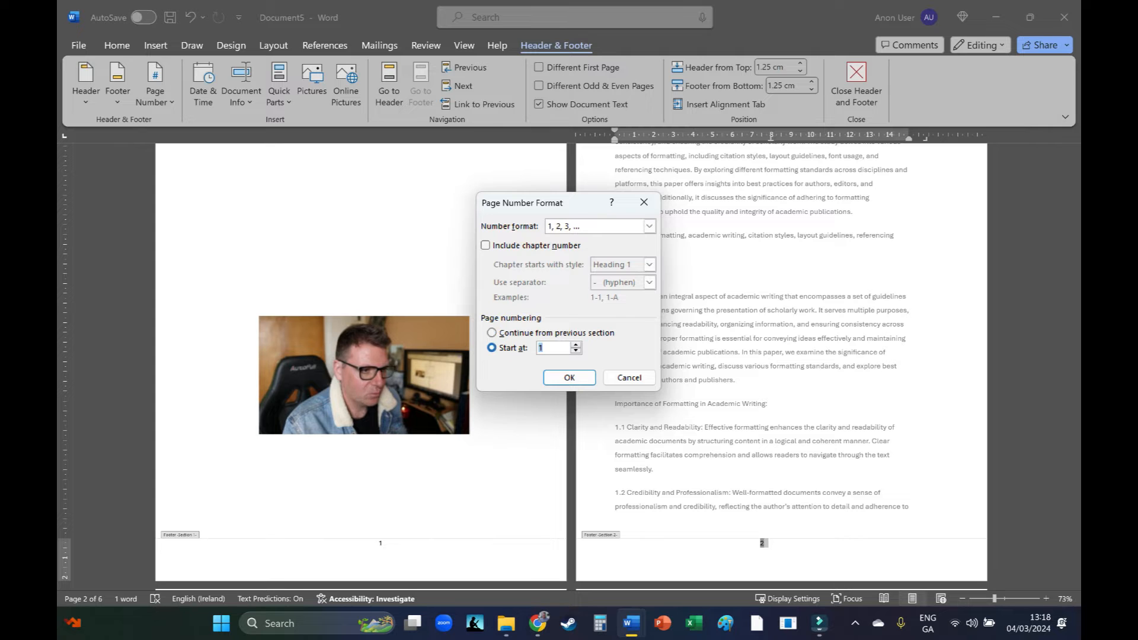
pyautogui.click(568, 377)
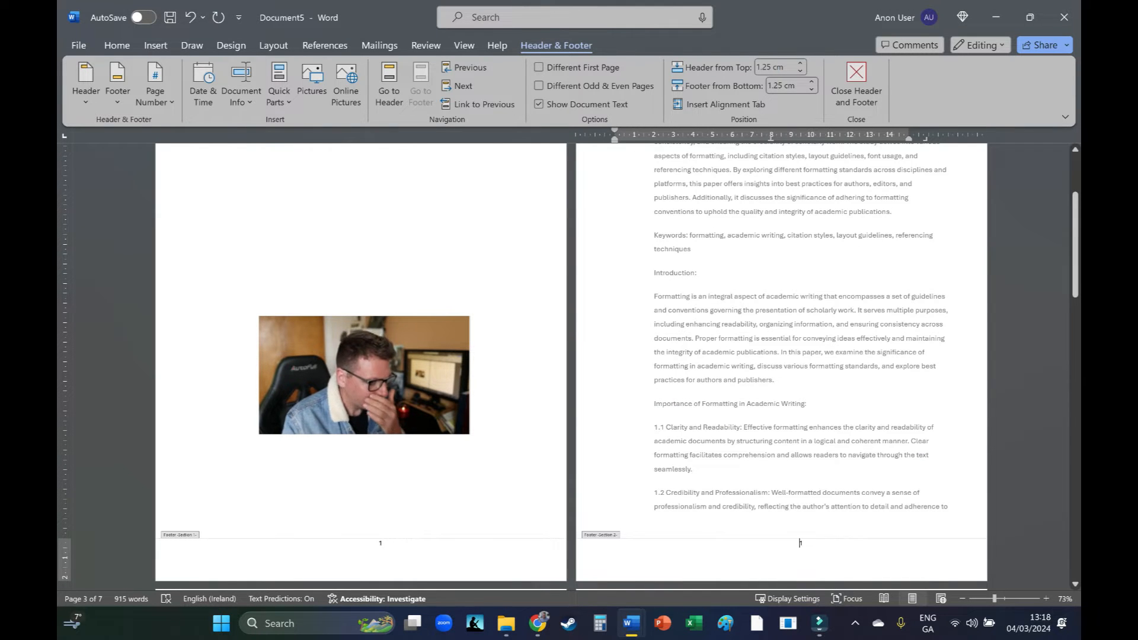
# - Delete the page number from the section 1 footer on the first page, and place the insertion point in that footer
pyautogui.scroll(3, 568, 355)
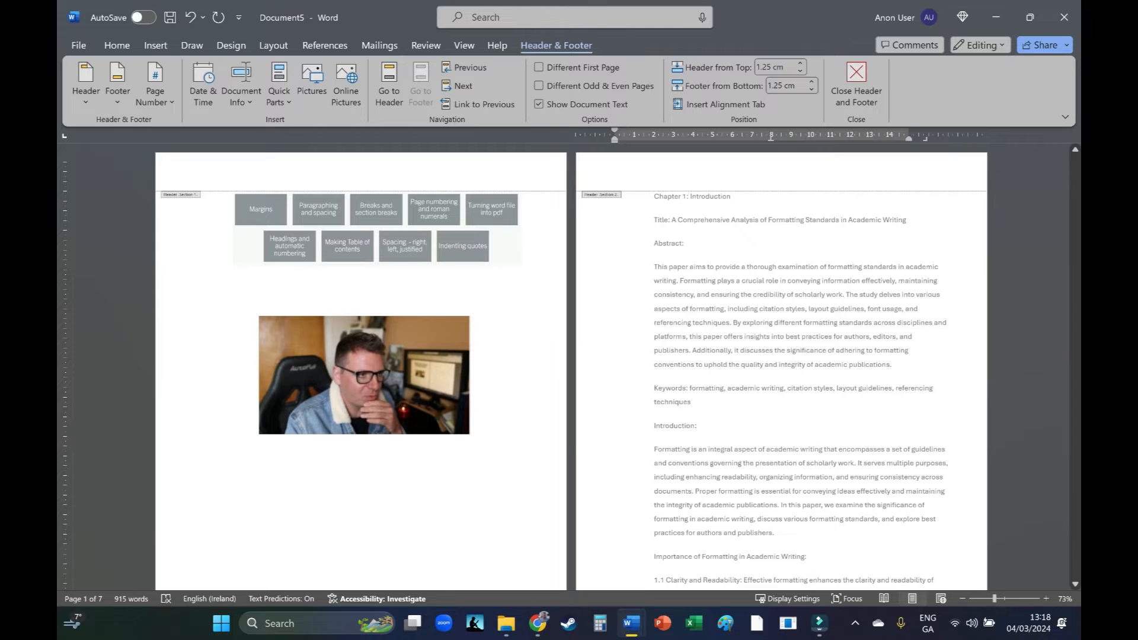
pyautogui.scroll(-3, 569, 356)
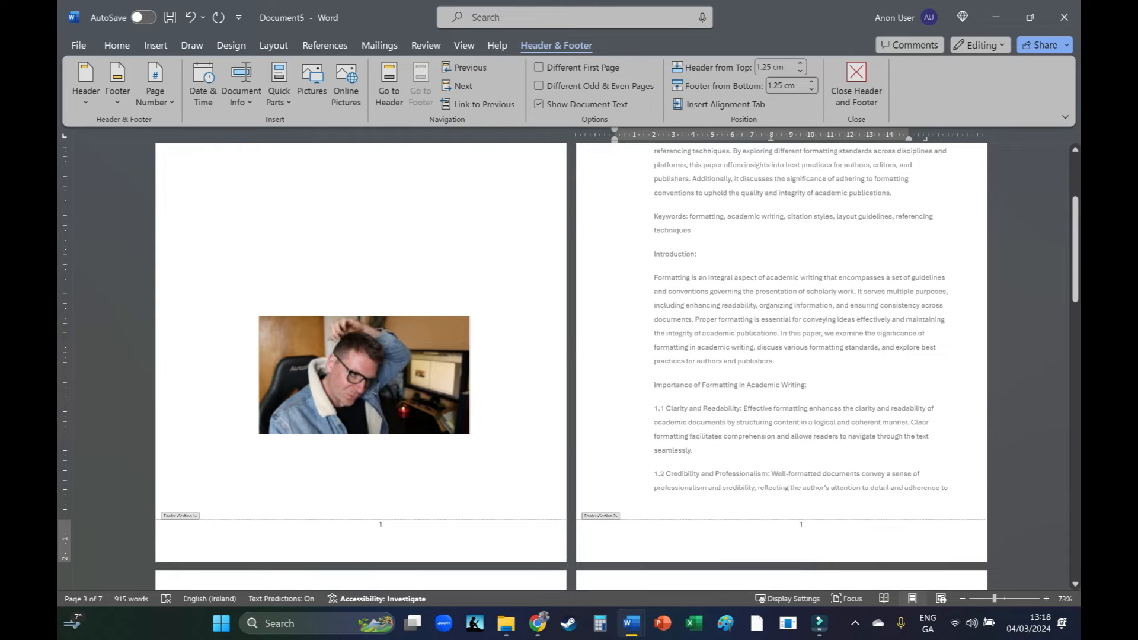
pyautogui.click(233, 532)
pyautogui.press('BackSpace')
pyautogui.press('BackSpace')
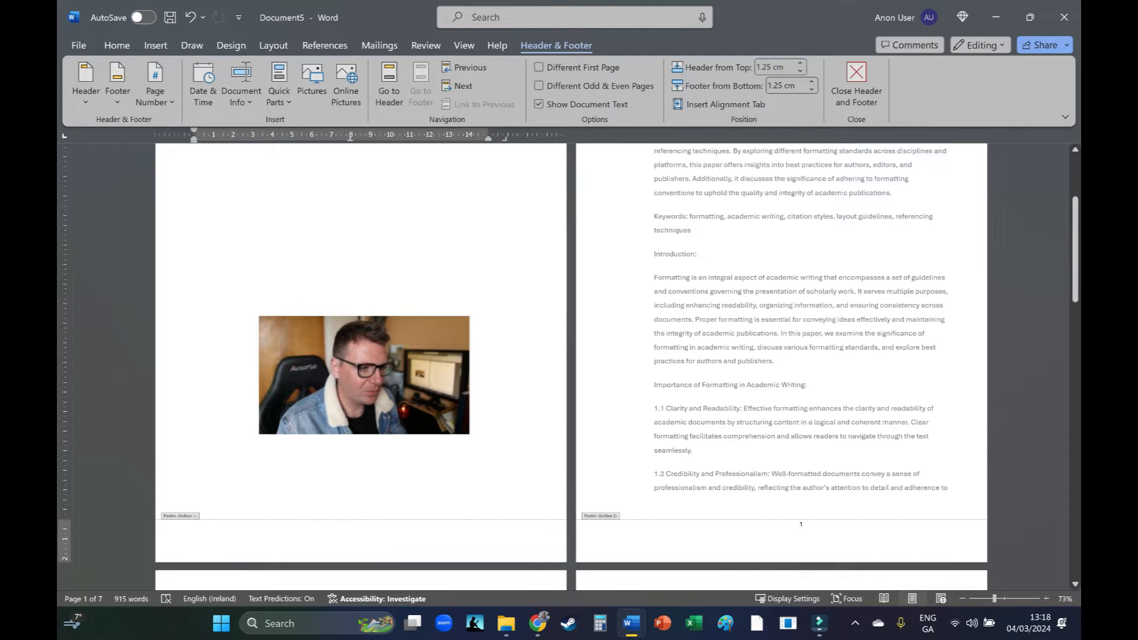
pyautogui.click(381, 525)
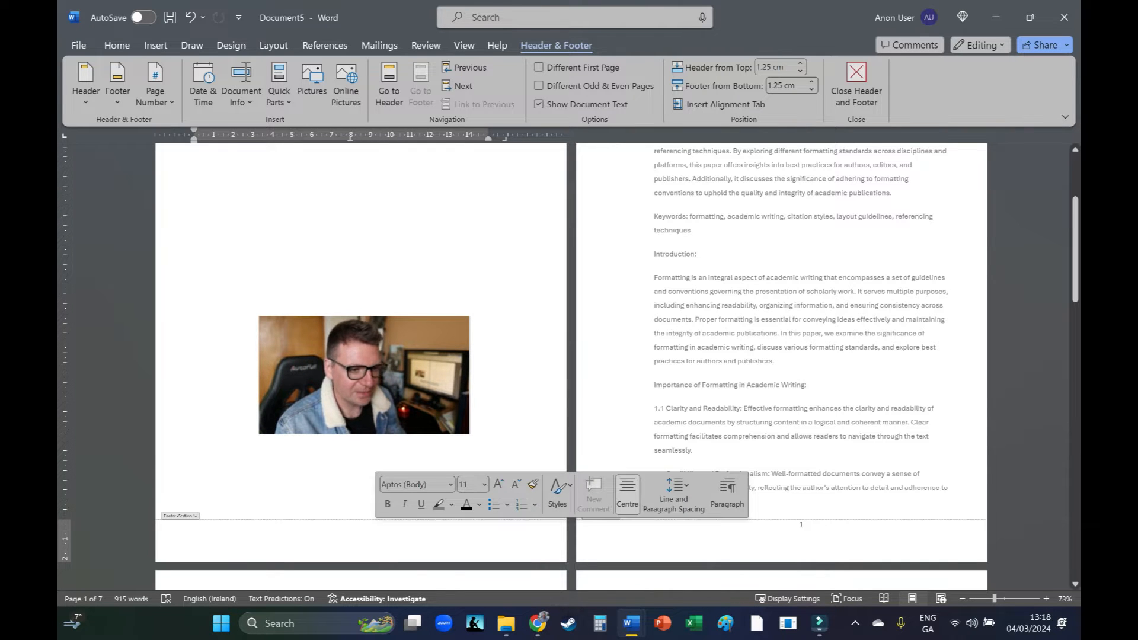
# - Check the footer page numbers across both sections and return to editing the body text on the Chapter 1 page
pyautogui.scroll(-10, 569, 367)
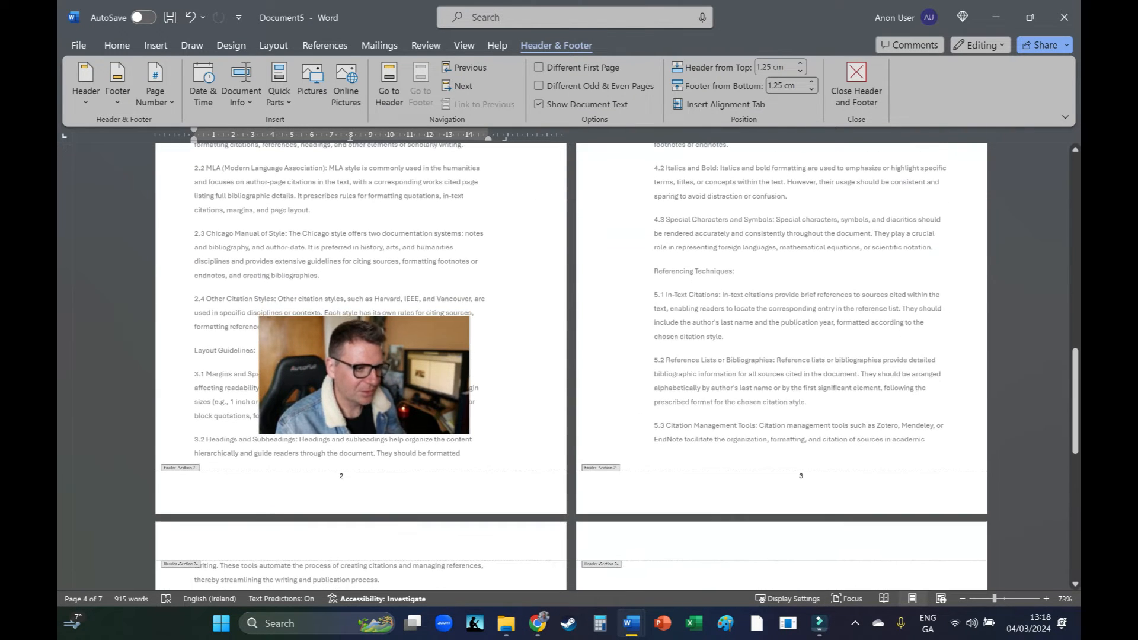
pyautogui.scroll(8, 569, 367)
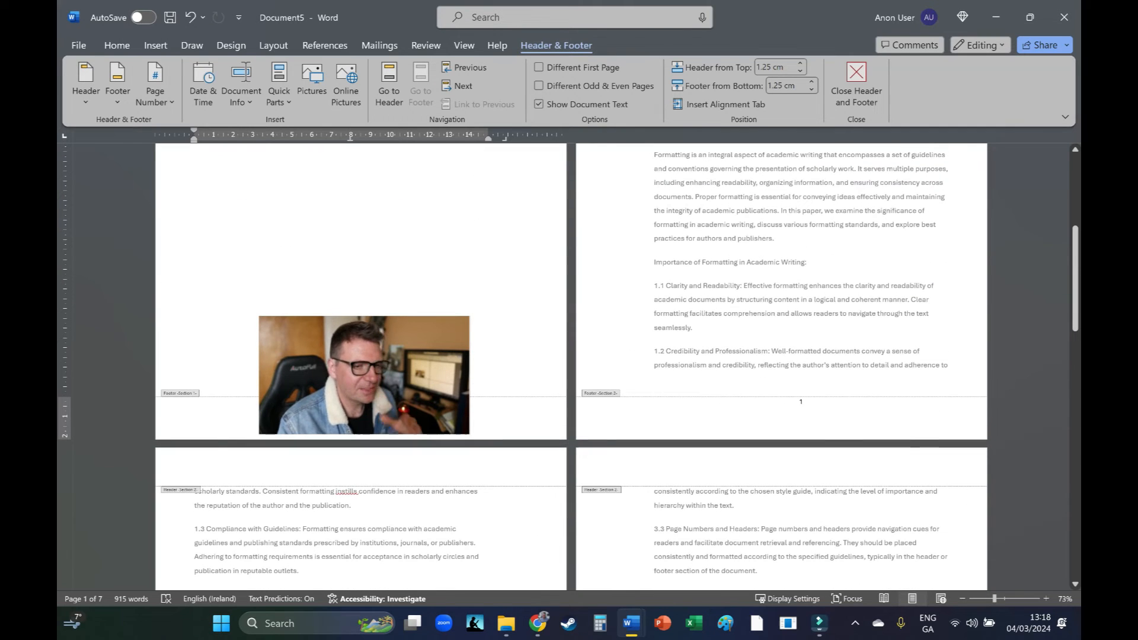
pyautogui.scroll(3, 568, 367)
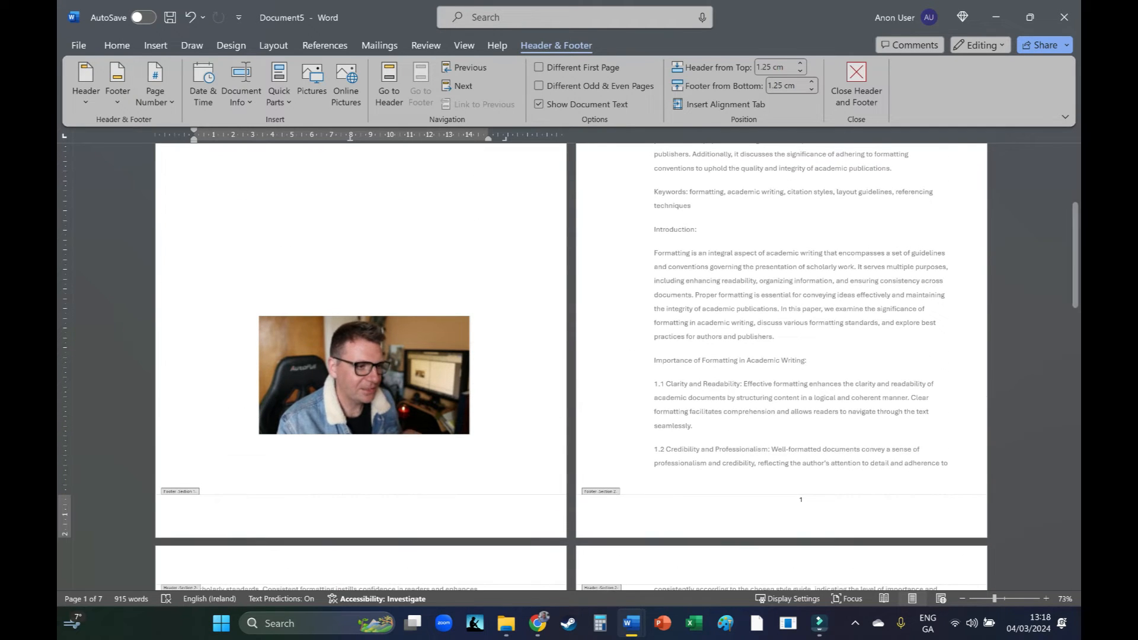
pyautogui.doubleClick(693, 398)
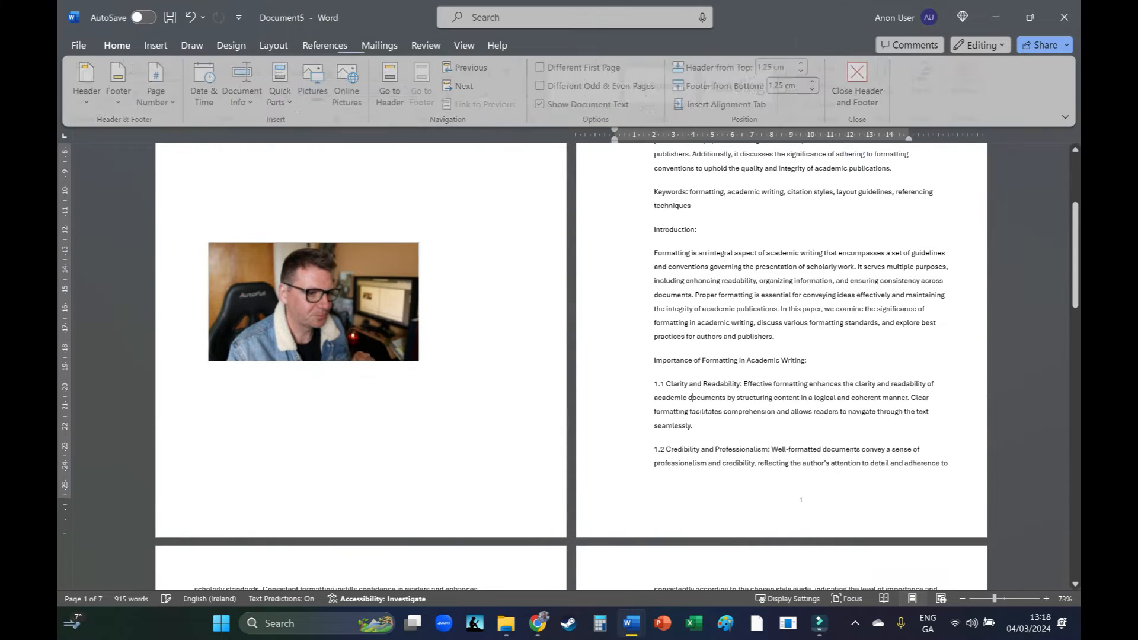
pyautogui.scroll(5, 693, 398)
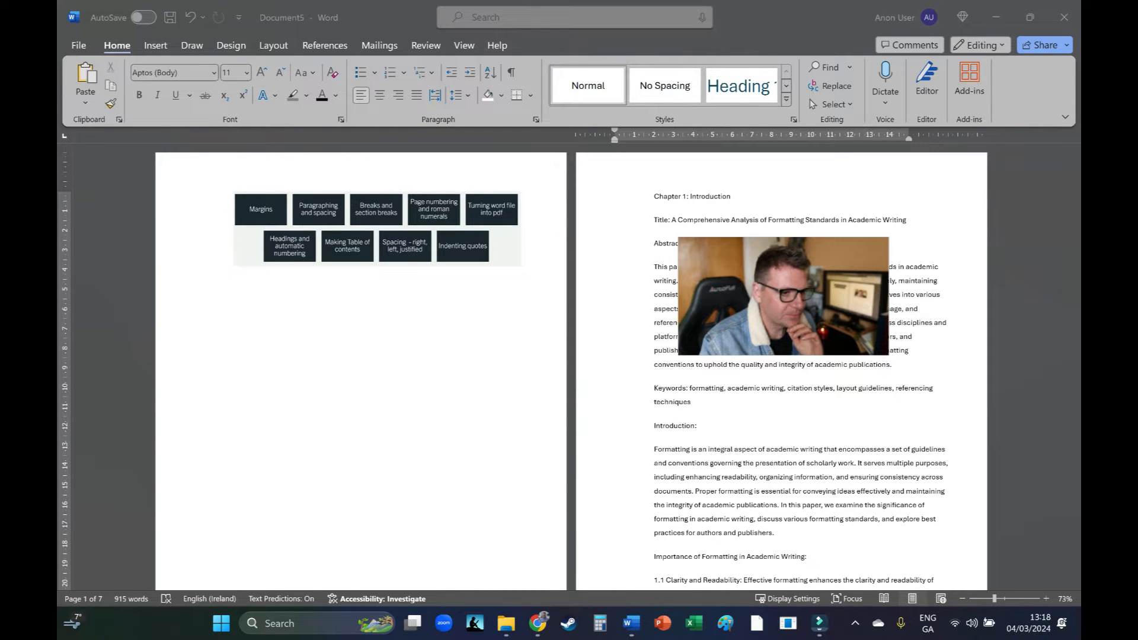
# - Switch to ChatGPT in Chrome and submit the prompt "can you give a table of contents for a thesis, whatever youir fancy"
pyautogui.moveTo(538, 623)
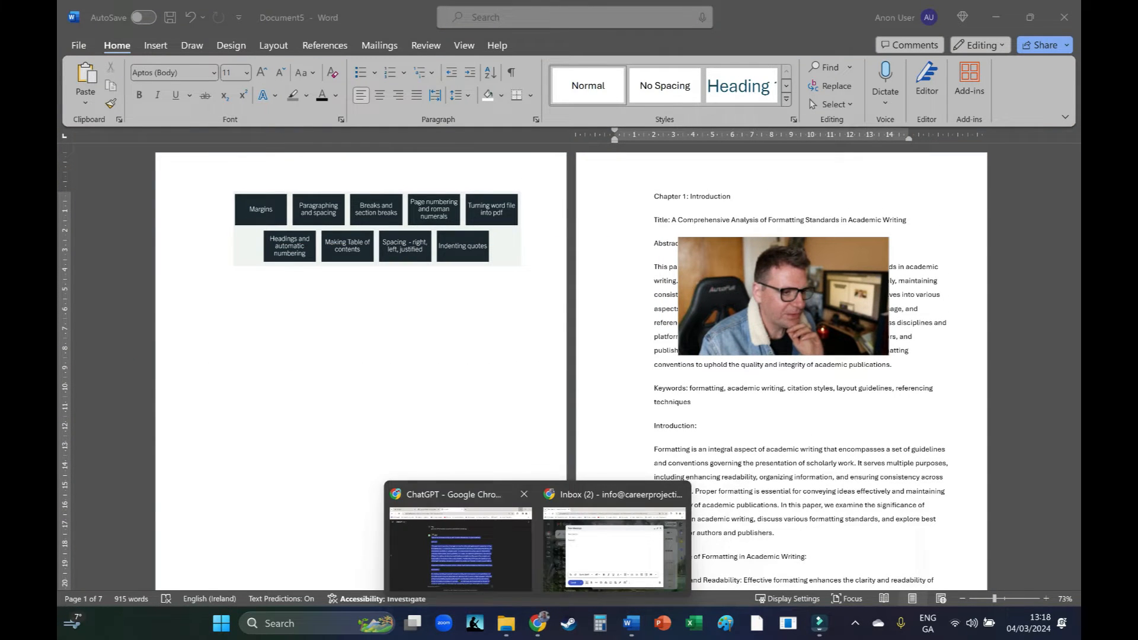
pyautogui.click(462, 548)
pyautogui.click(415, 569)
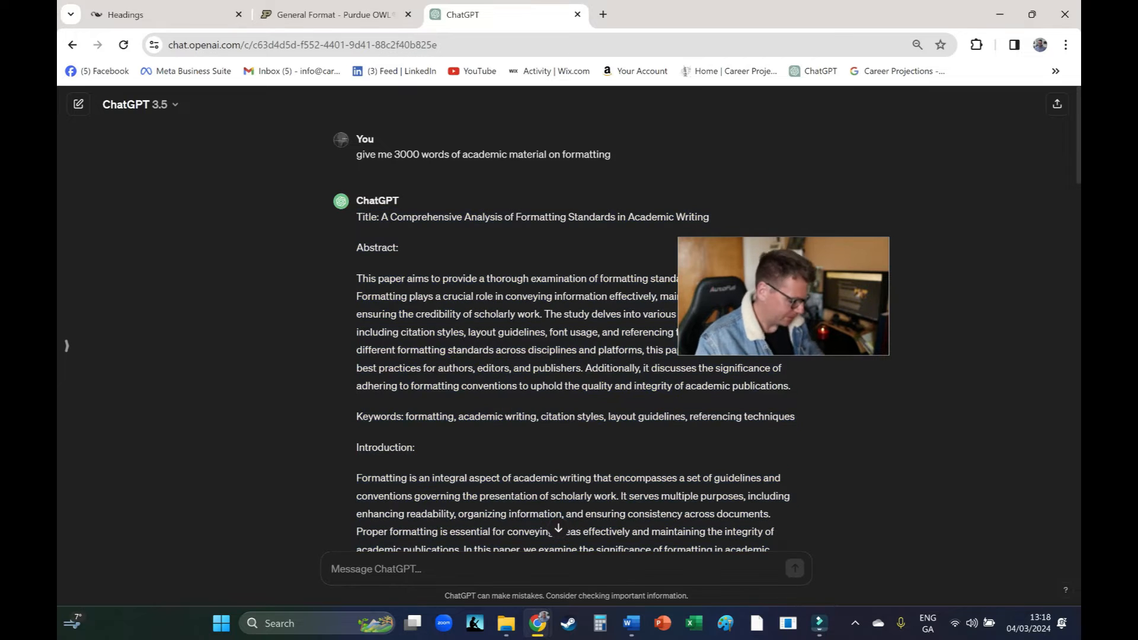
pyautogui.write('c')
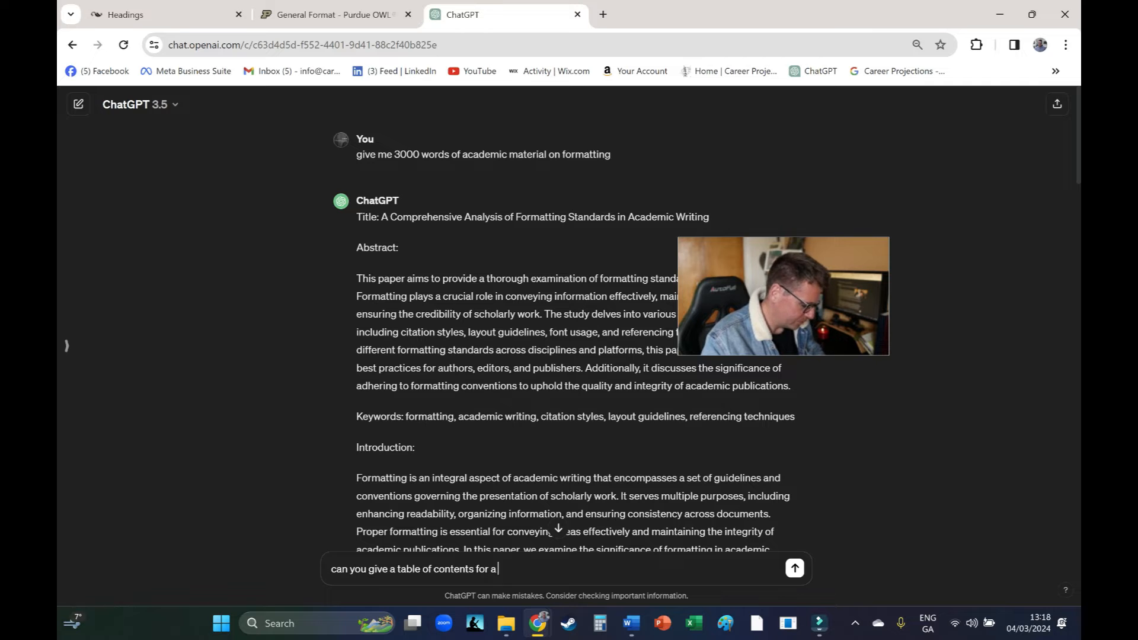
pyautogui.write('whatever youir fancy')
pyautogui.press('Return')
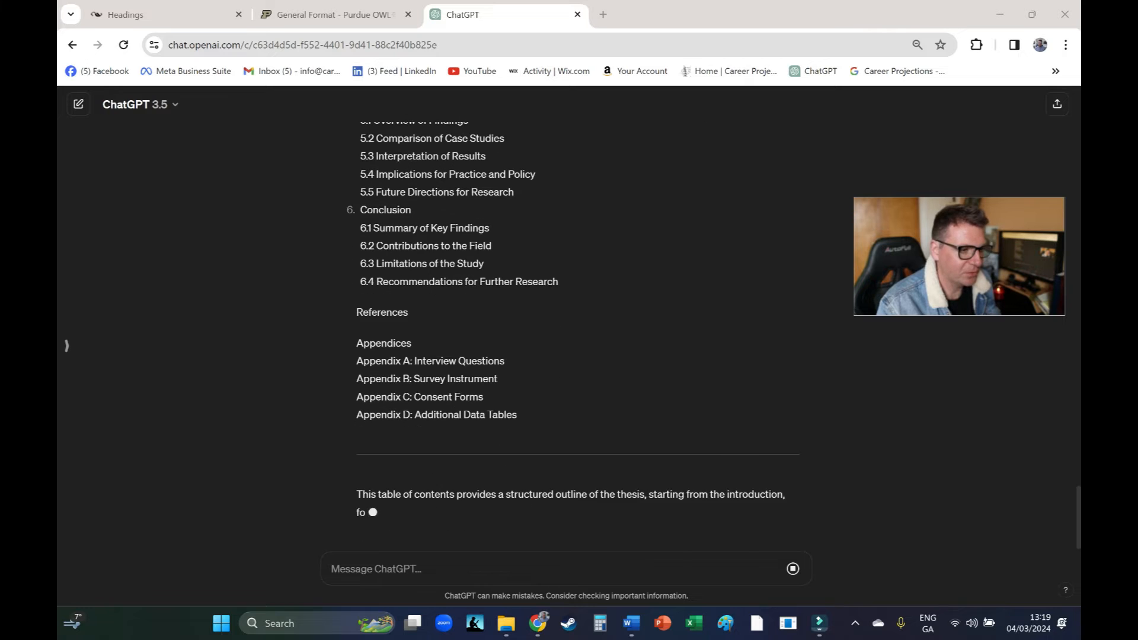
# - Copy the generated table of contents, from its title through Appendix D, and paste it onto a new page after Word's first page
pyautogui.moveTo(521, 332); pyautogui.dragTo(355, 327)
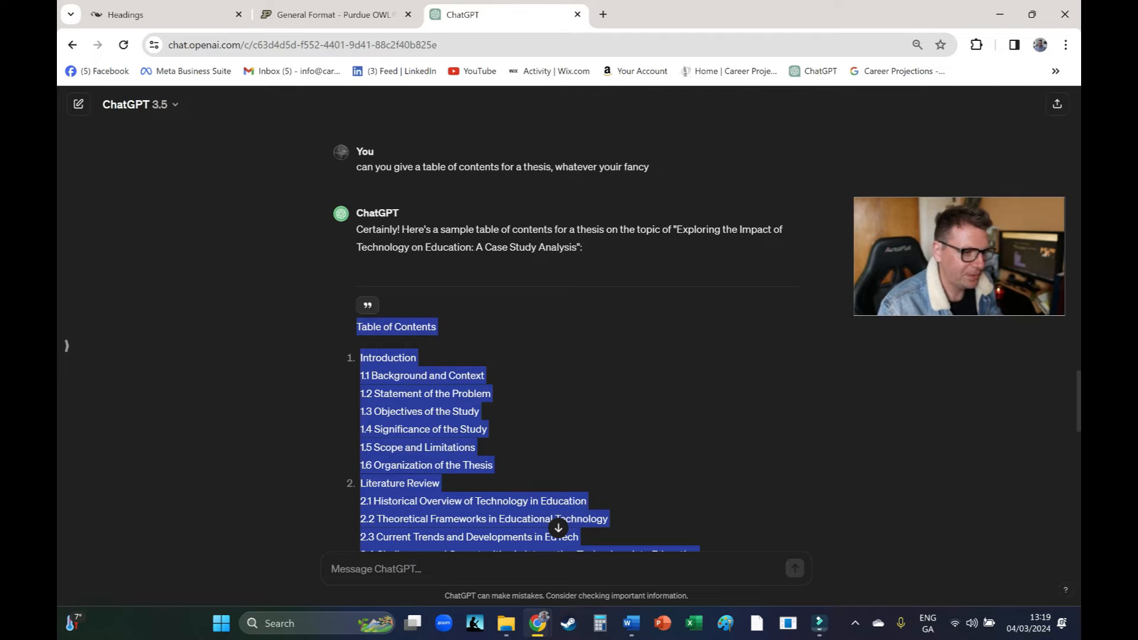
pyautogui.scroll(-10, 569, 332)
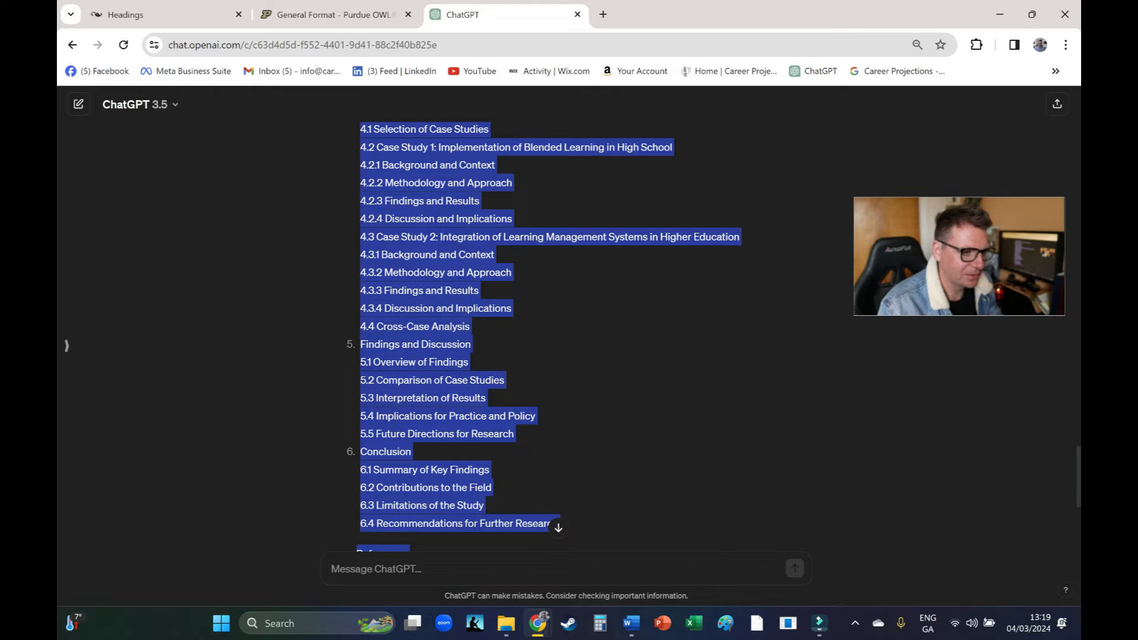
pyautogui.click(631, 622)
pyautogui.click(782, 551)
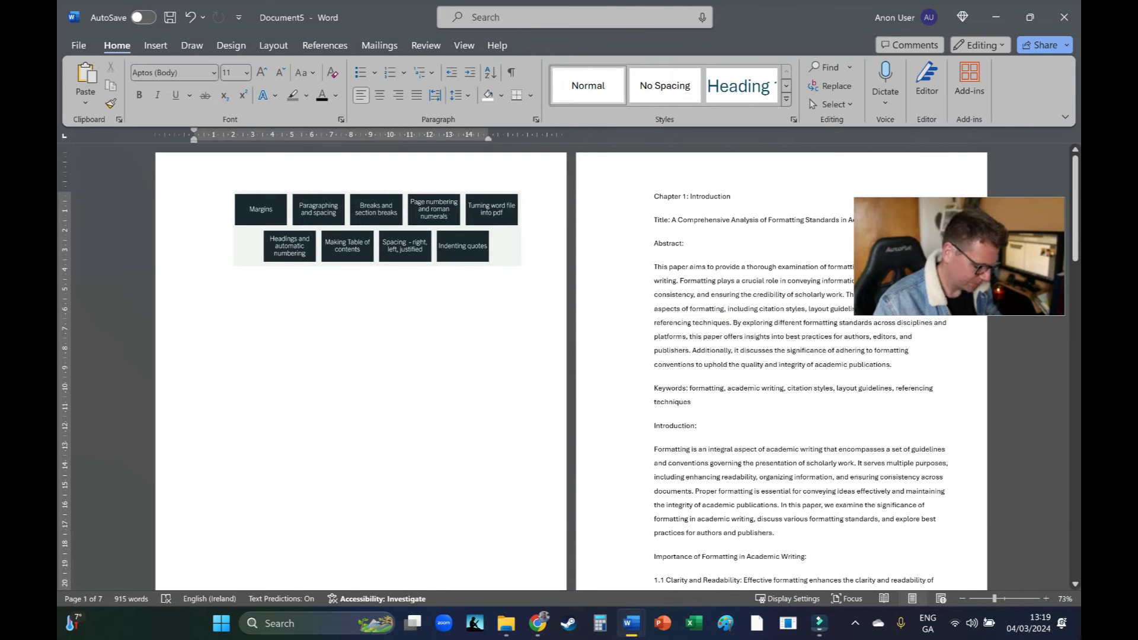
pyautogui.hotkey('ctrl', 'Return')
pyautogui.hotkey('ctrl', 'v')
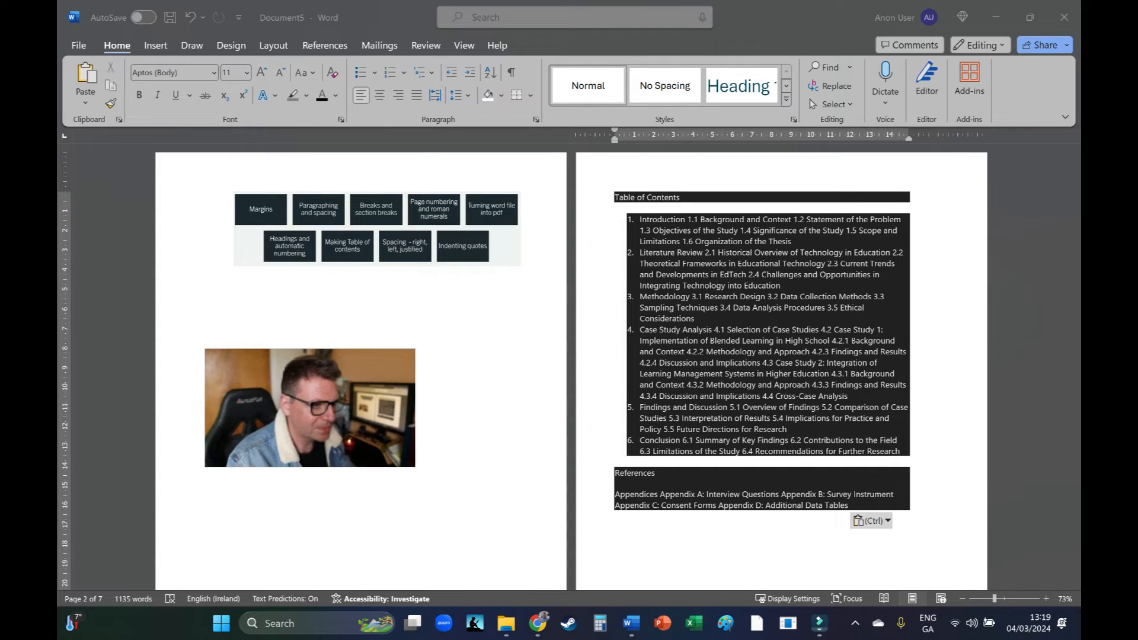
# - Remove the dark background shading from the pasted table of contents and clear all its formatting
pyautogui.moveTo(788, 408); pyautogui.dragTo(615, 198)
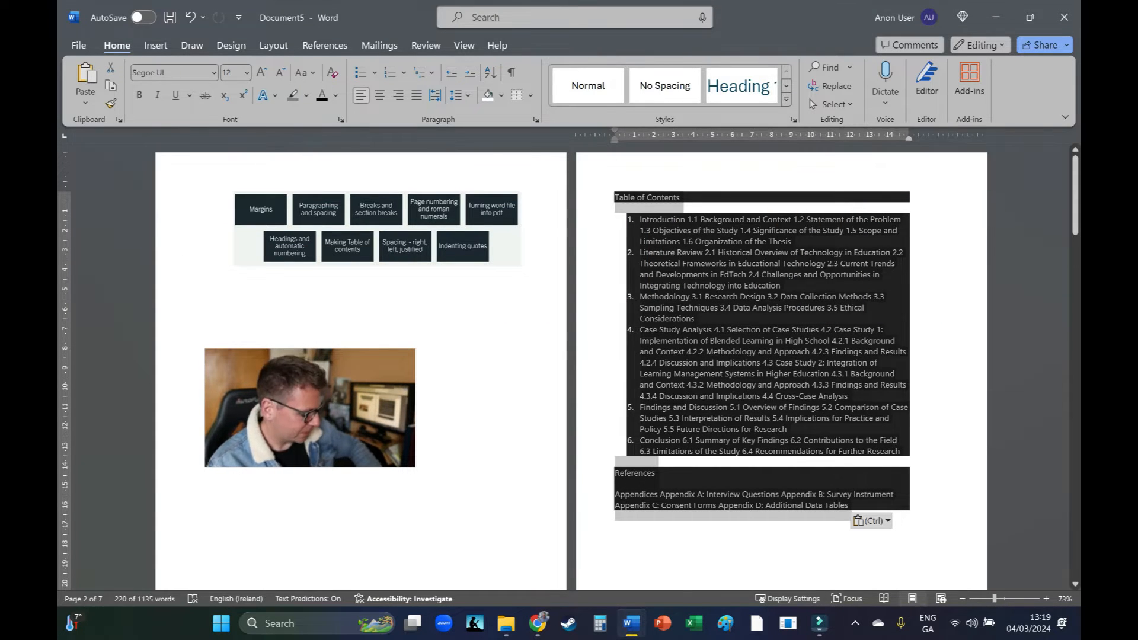
pyautogui.hotkey('ctrl', '5')
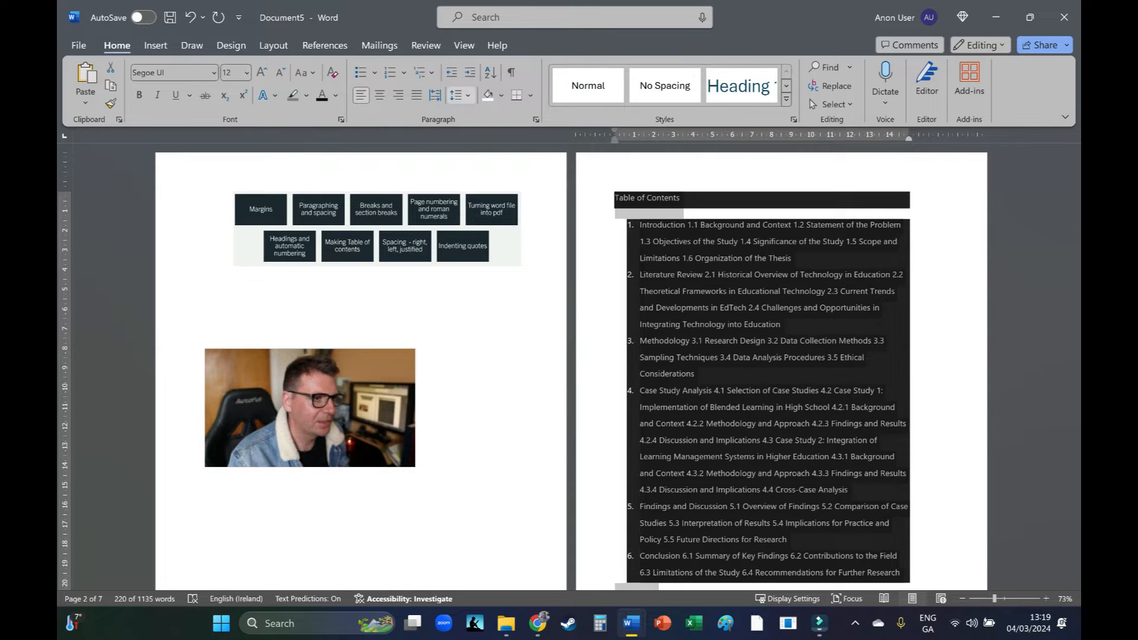
pyautogui.click(488, 95)
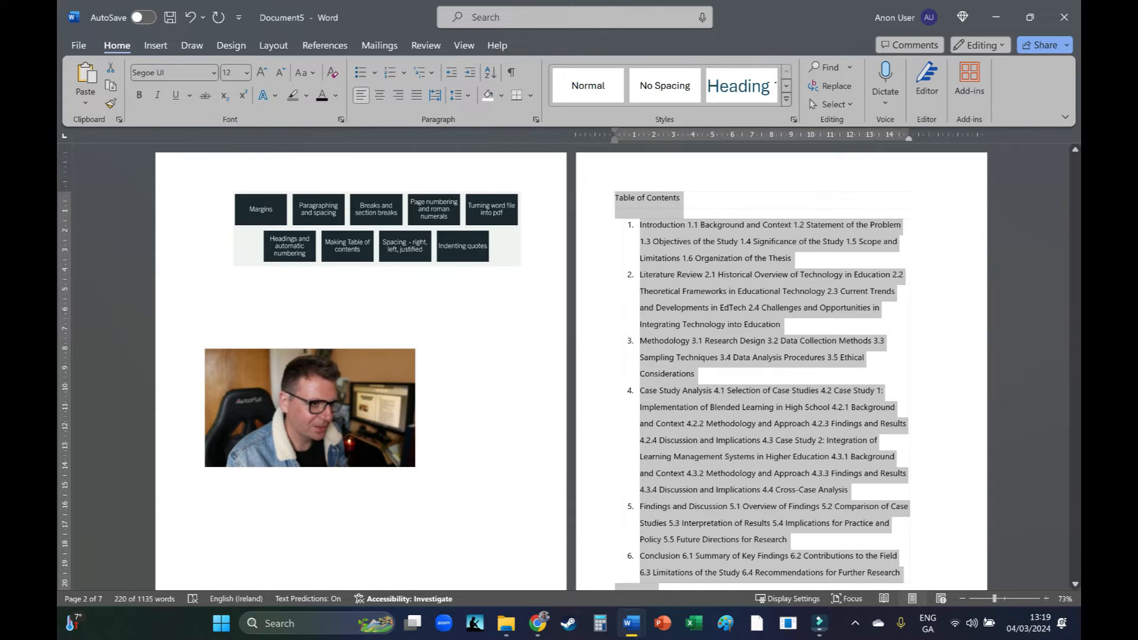
pyautogui.click(332, 72)
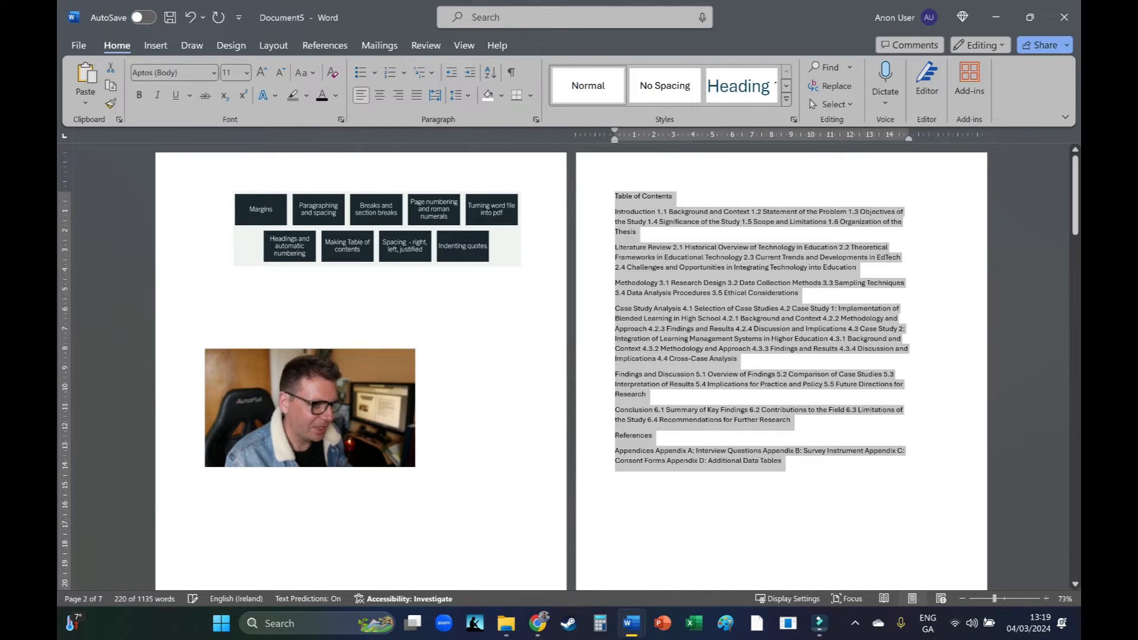
# - Try 1.5 line spacing on the table of contents text, and set it to double spacing
pyautogui.hotkey('ctrl', '5')
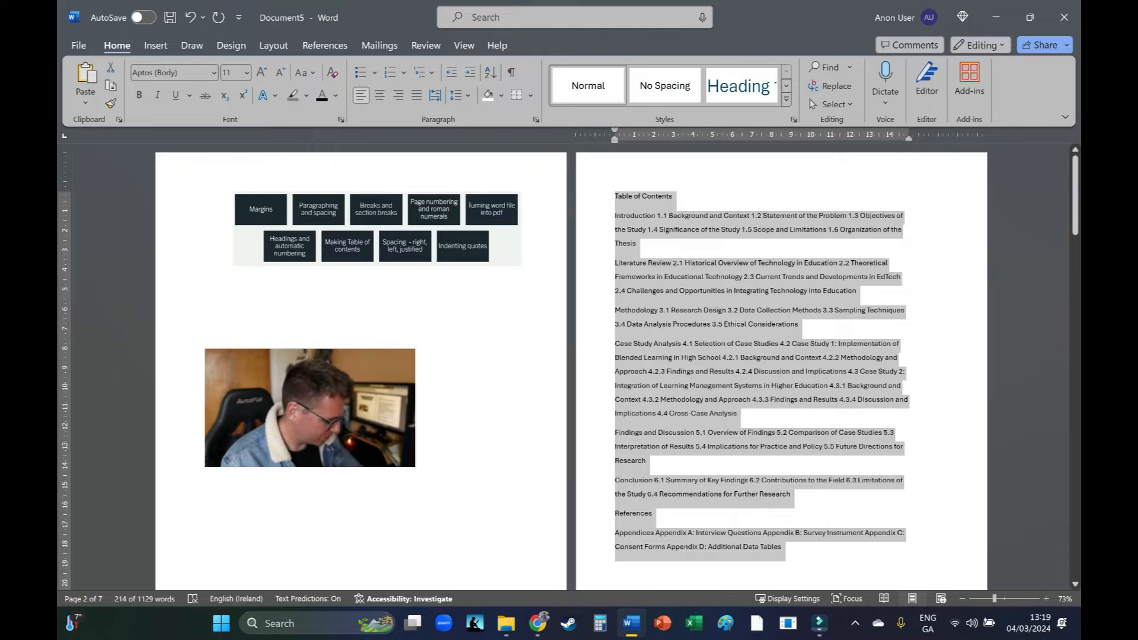
pyautogui.hotkey('ctrl', '2')
pyautogui.scroll(-6, 765, 302)
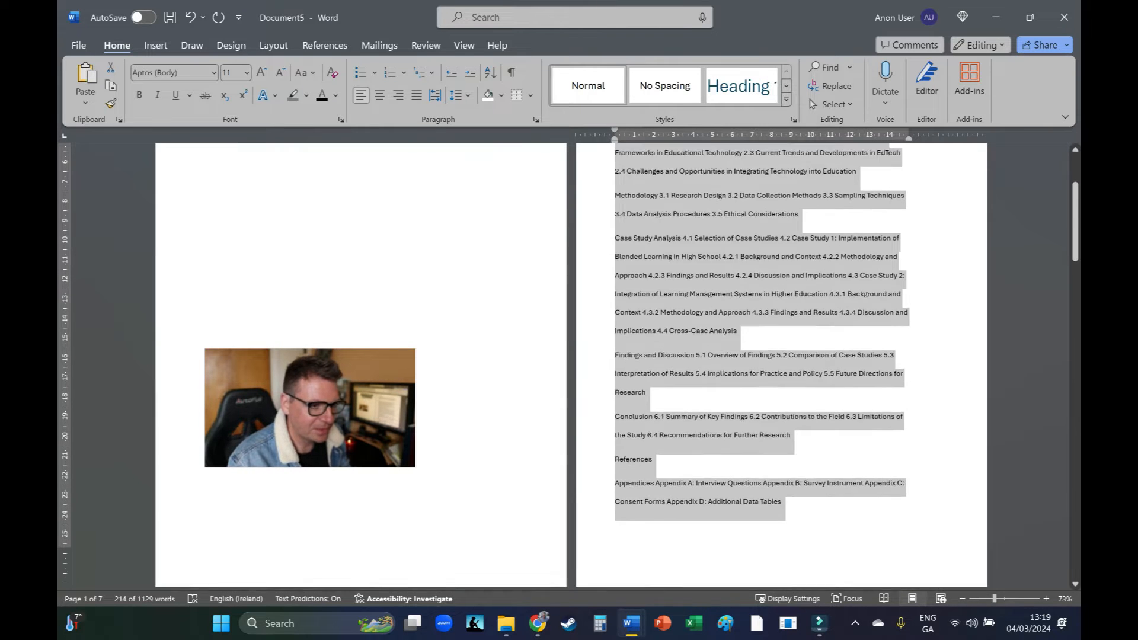
pyautogui.click(763, 304)
pyautogui.scroll(5, 781, 367)
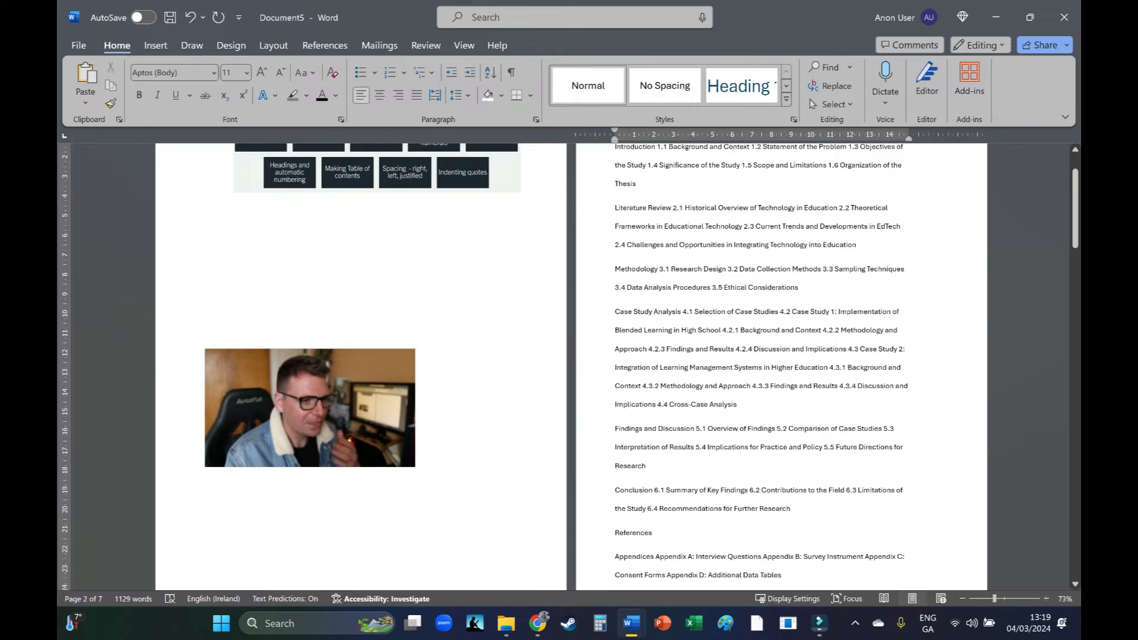
# - Review the document from the table of contents page through the Chapter 1 section's text and footer page numbers
pyautogui.moveTo(663, 226); pyautogui.dragTo(758, 386)
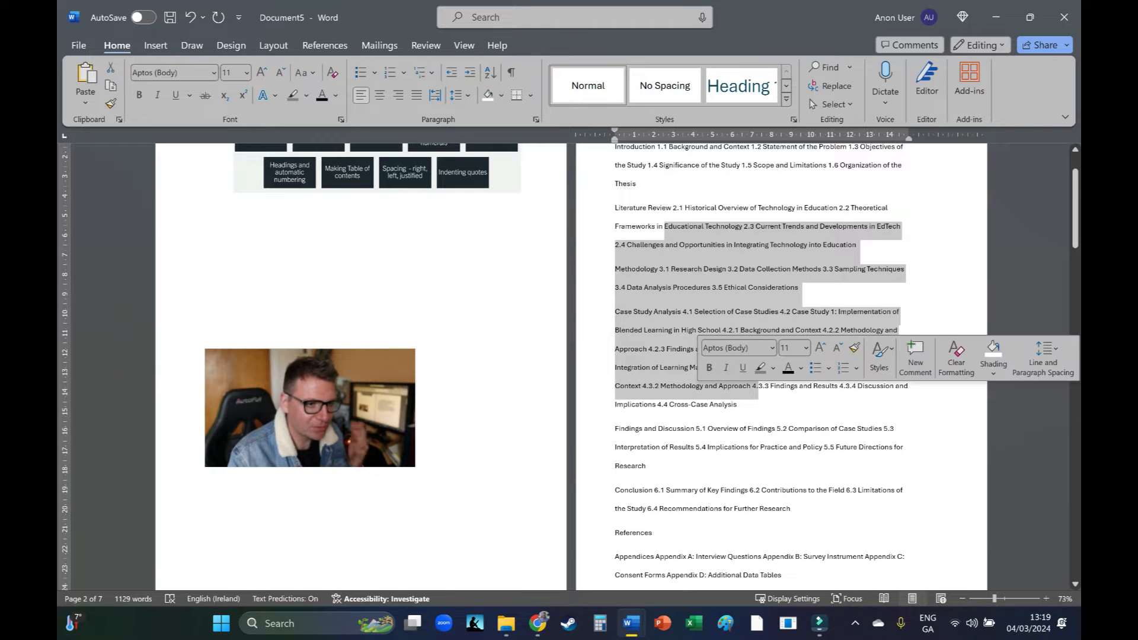
pyautogui.click(713, 404)
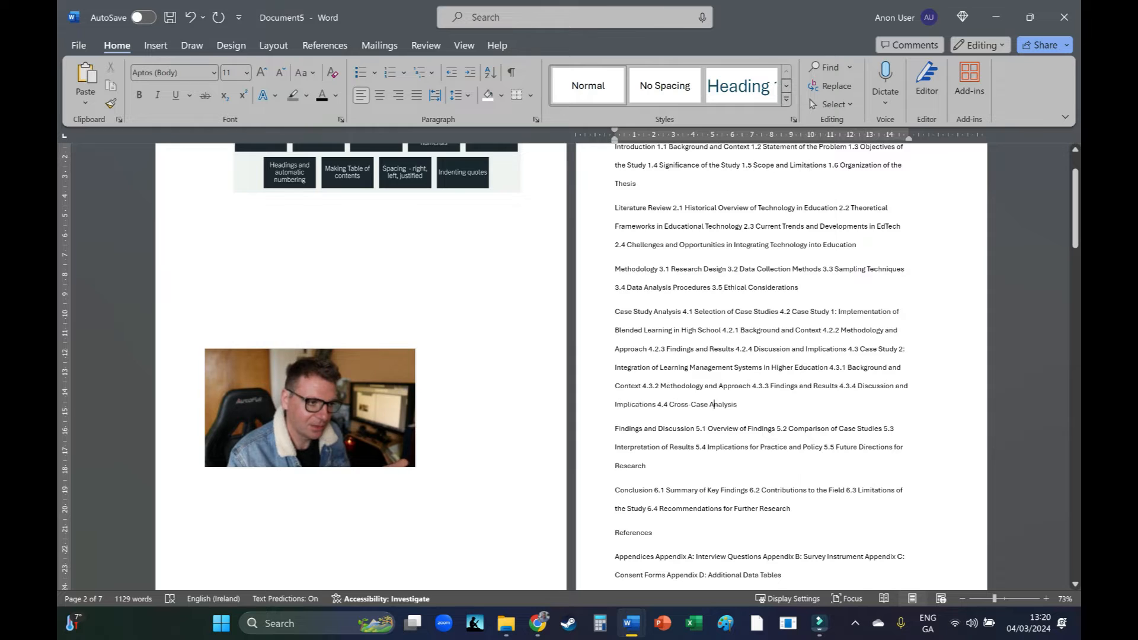
pyautogui.scroll(1, 781, 367)
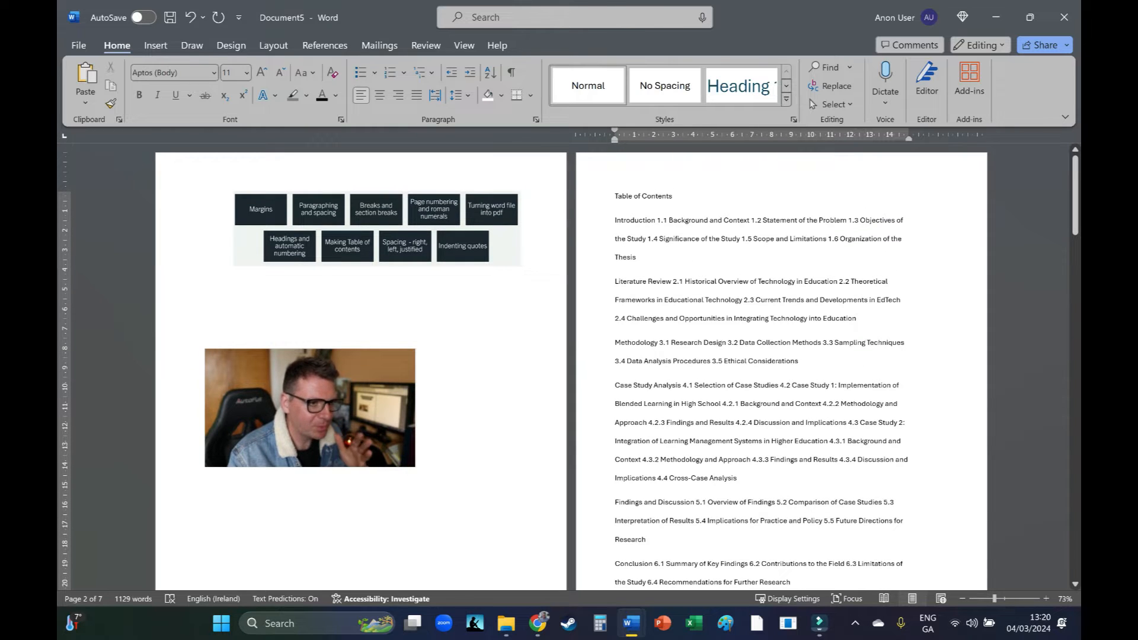
pyautogui.hotkey('ctrl', 'shift', 'Left')
pyautogui.scroll(-8, 569, 368)
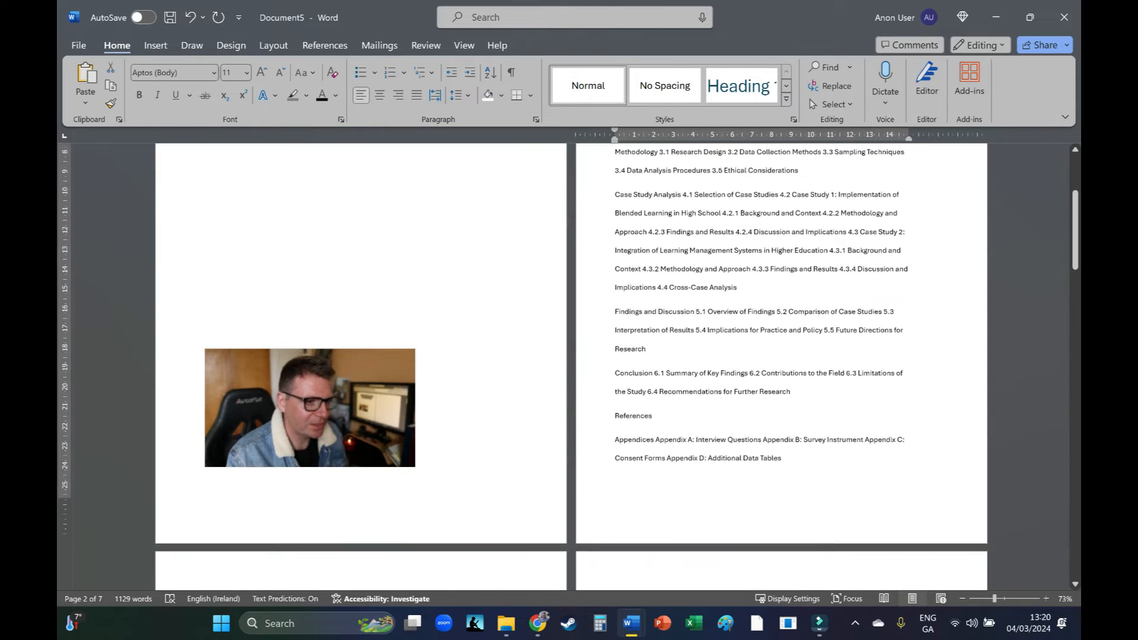
pyautogui.scroll(-3, 568, 367)
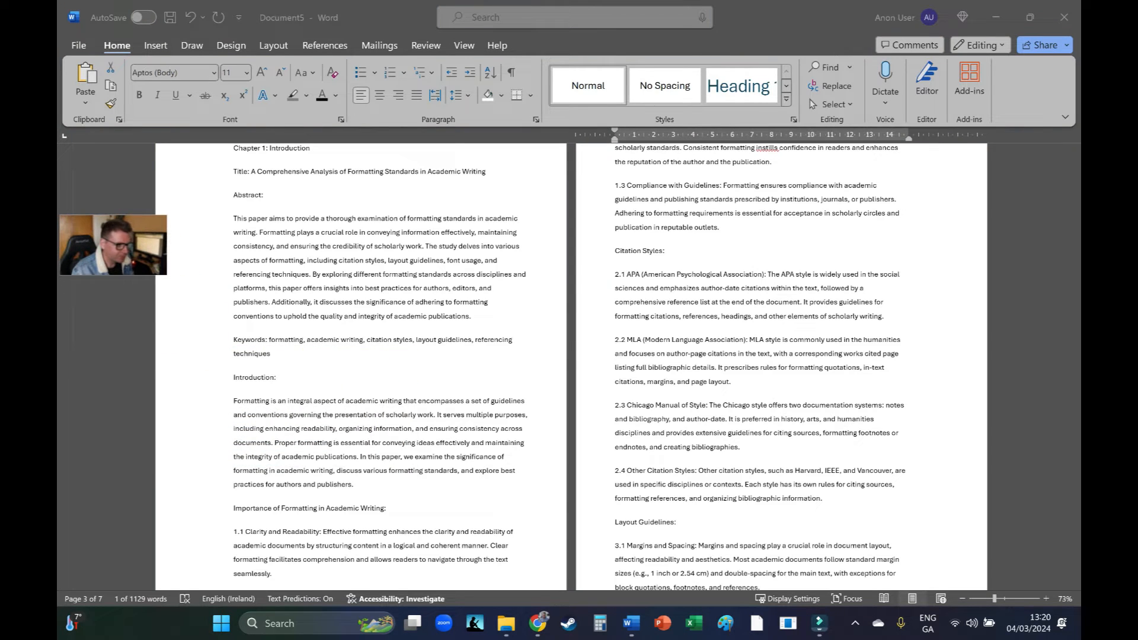
pyautogui.scroll(-10, 616, 368)
pyautogui.scroll(-3, 616, 367)
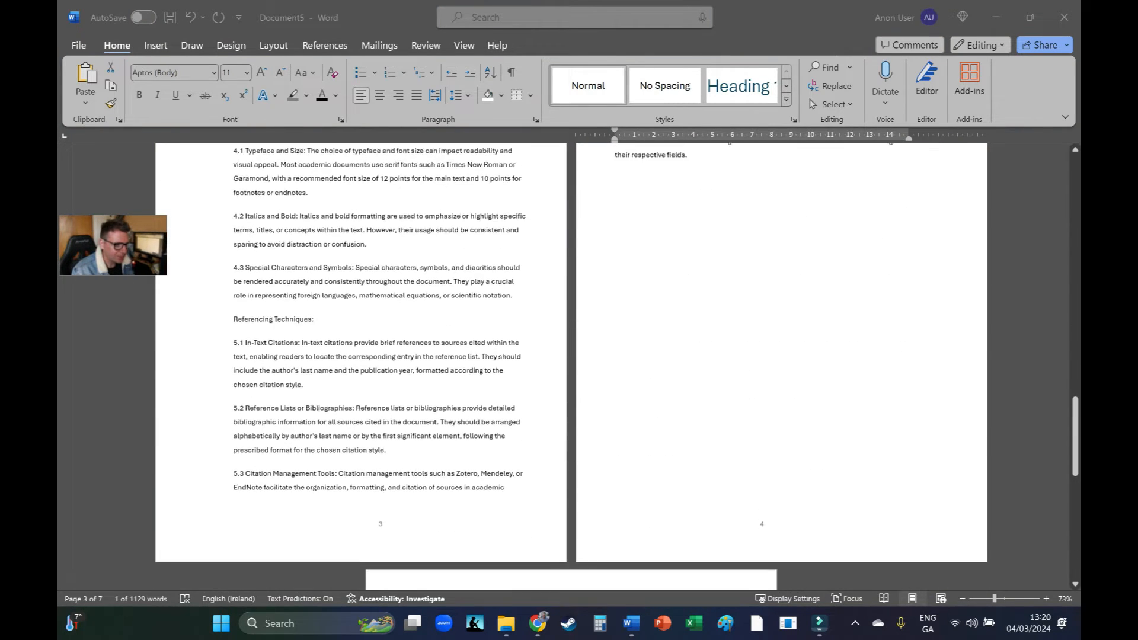
pyautogui.scroll(8, 616, 367)
pyautogui.scroll(5, 571, 365)
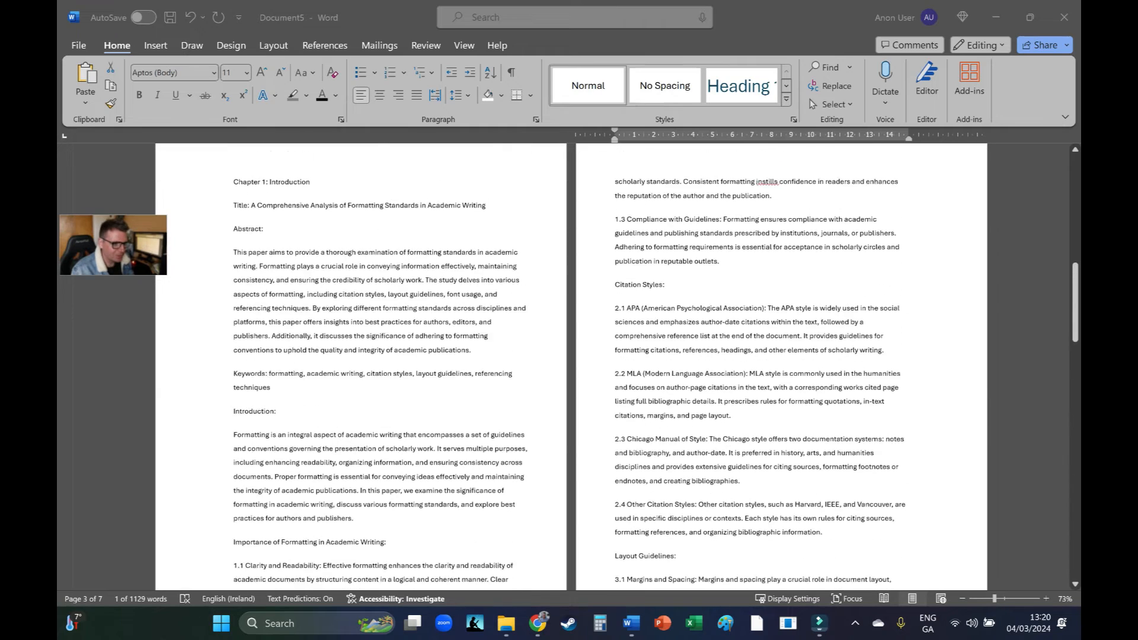
# - Make the "Chapter 1: Introduction" heading bold and enlarge it to 16 pt
pyautogui.tripleClick(297, 197)
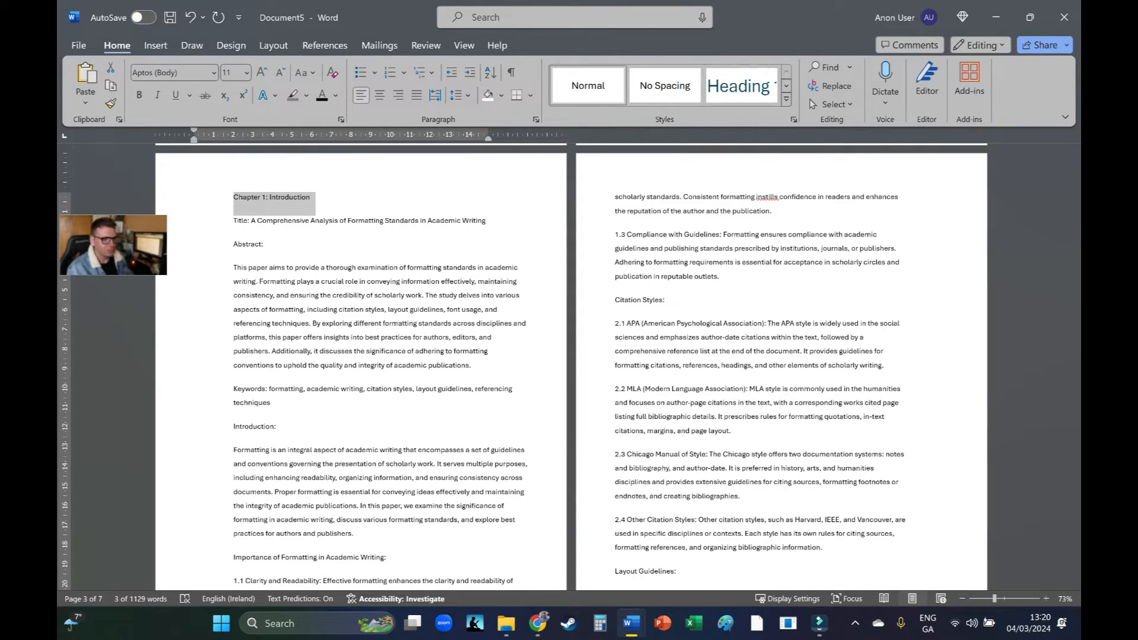
pyautogui.click(139, 95)
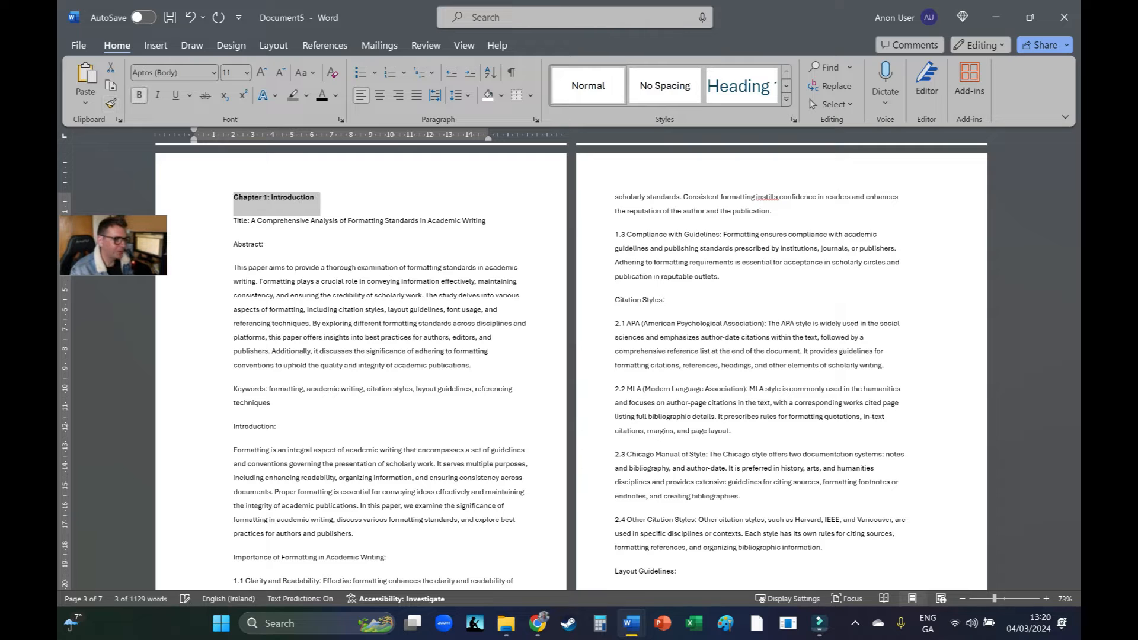
pyautogui.click(317, 197)
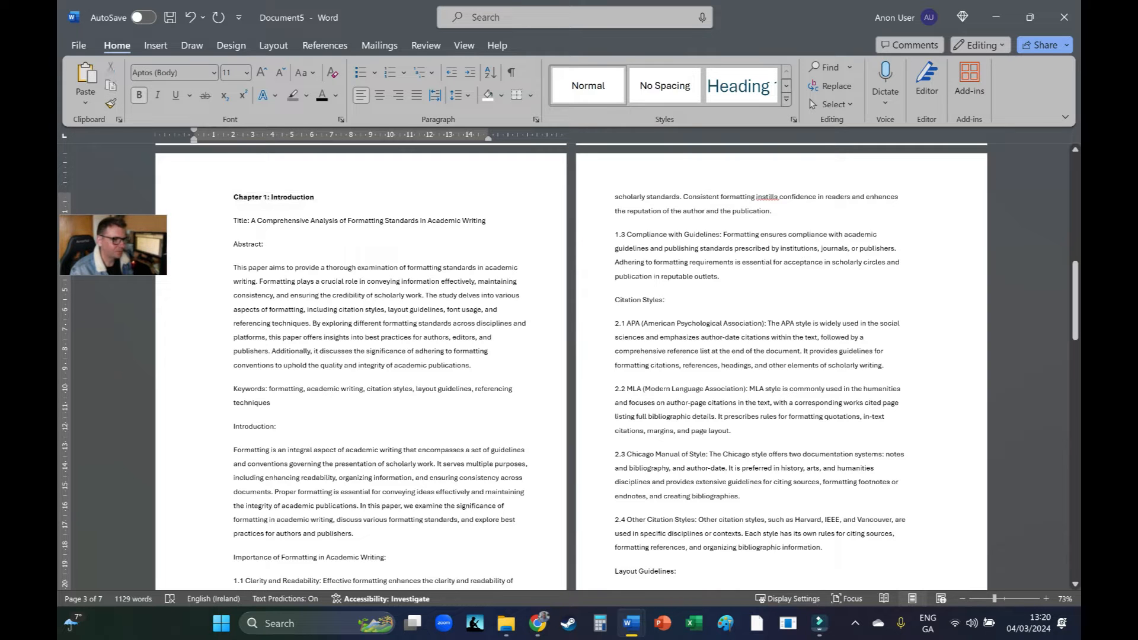
pyautogui.tripleClick(317, 196)
pyautogui.click(261, 73)
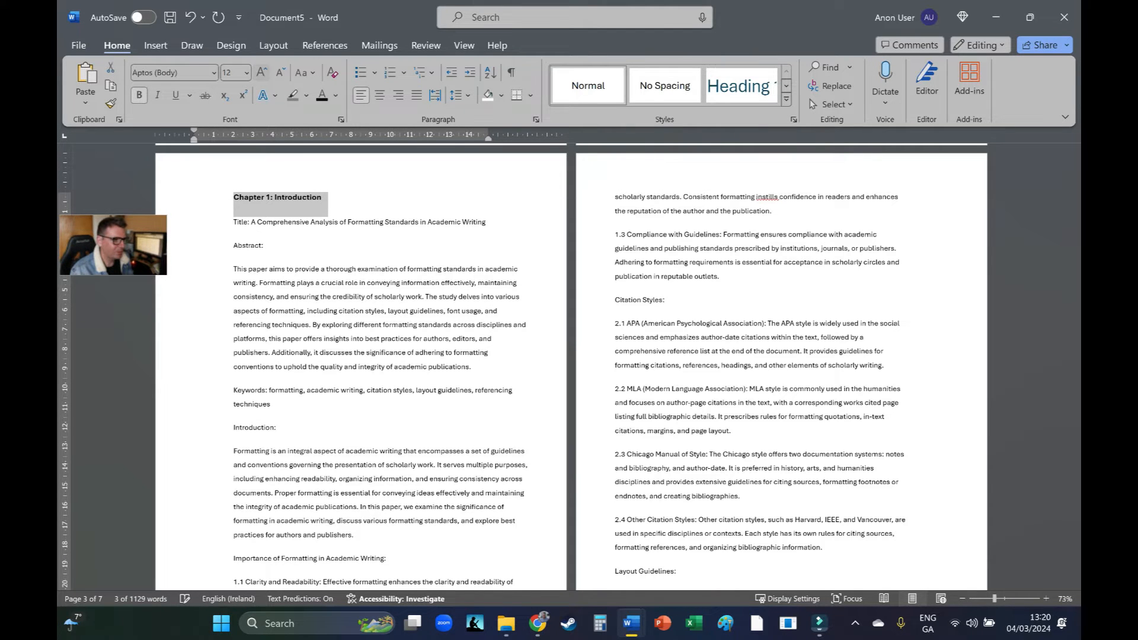
pyautogui.click(262, 73)
pyautogui.click(261, 72)
# - Make the "Table of Contents" heading bold and enlarge it to 16 pt
pyautogui.scroll(10, 523, 367)
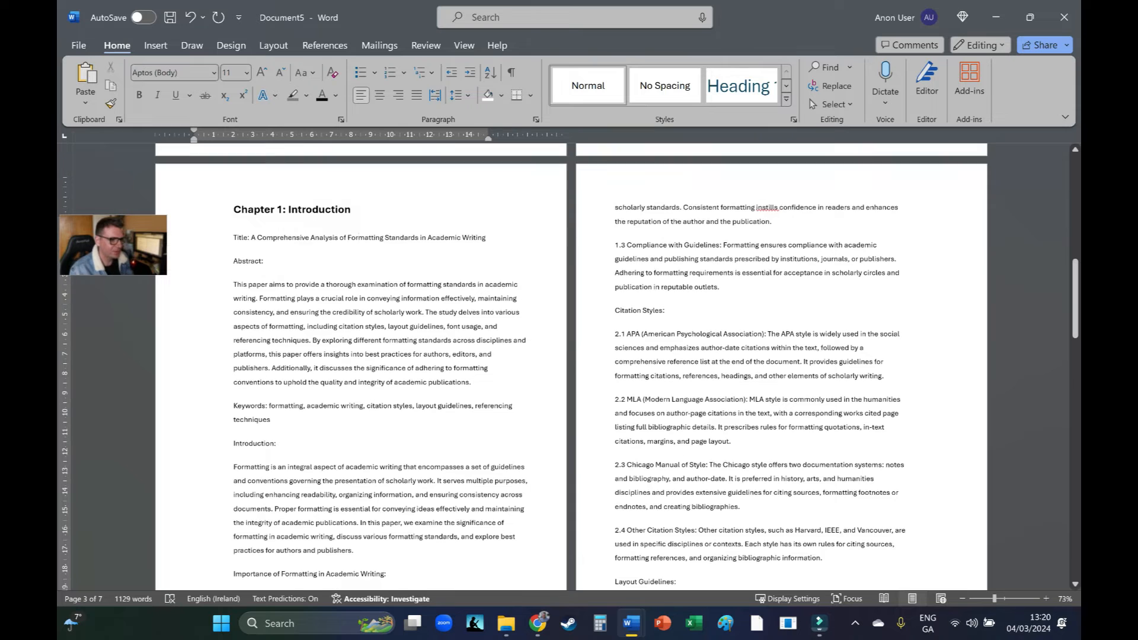
pyautogui.scroll(1, 523, 367)
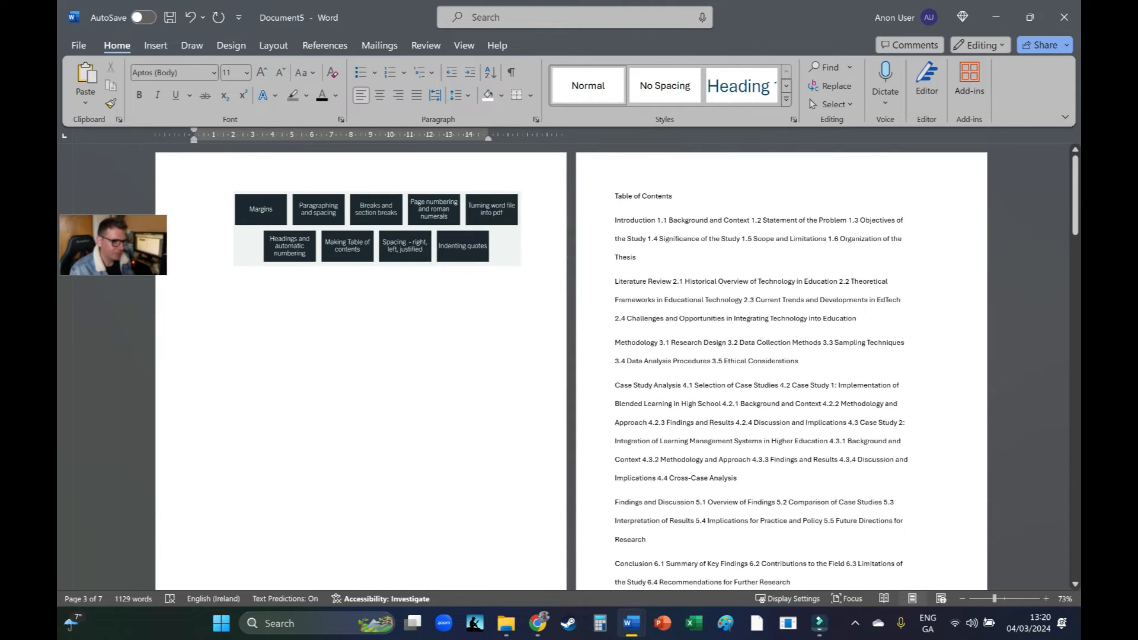
pyautogui.moveTo(673, 196); pyautogui.dragTo(615, 196)
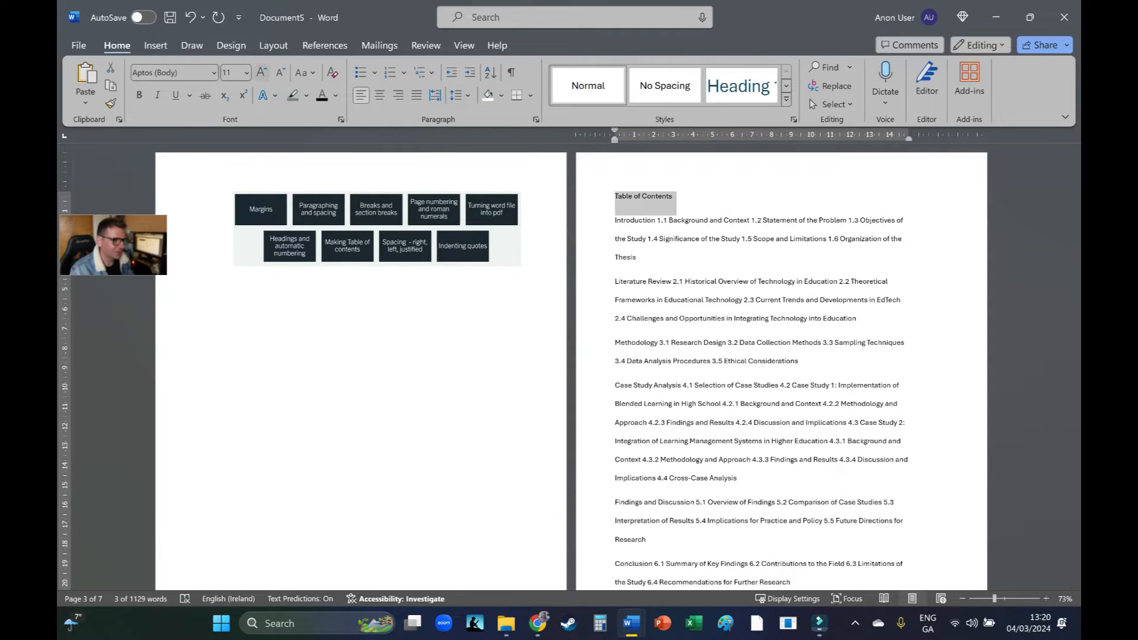
pyautogui.click(261, 72)
pyautogui.click(261, 72)
pyautogui.click(261, 72)
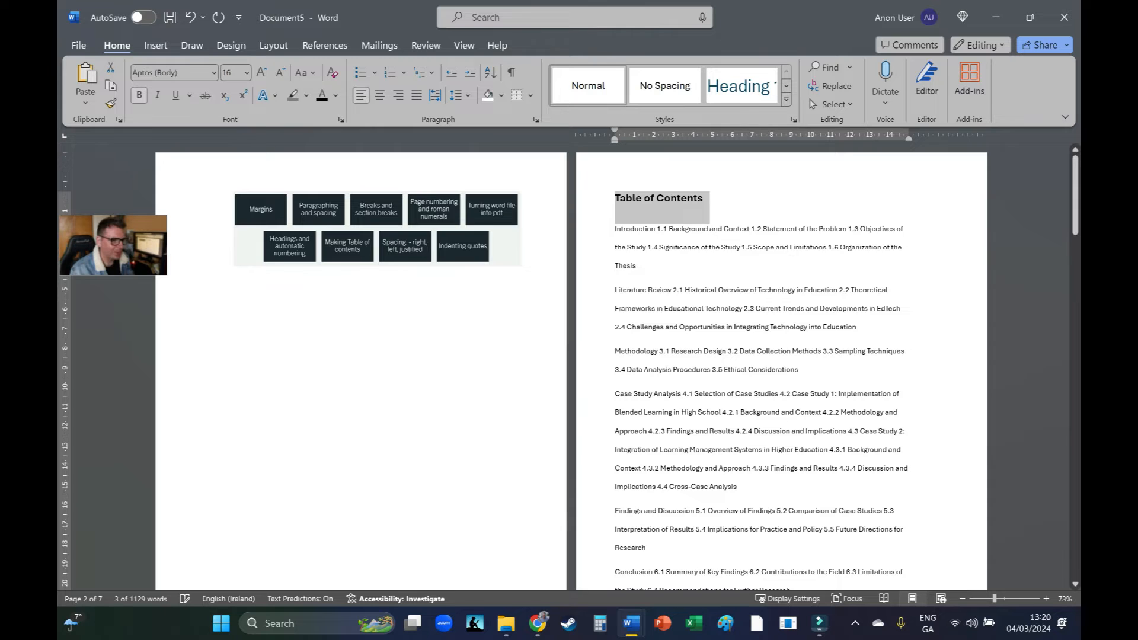
# - Insert the Plain Number 2 page number at the bottom of the front matter pages and return to the body text
pyautogui.scroll(-4, 781, 367)
pyautogui.scroll(-4, 781, 367)
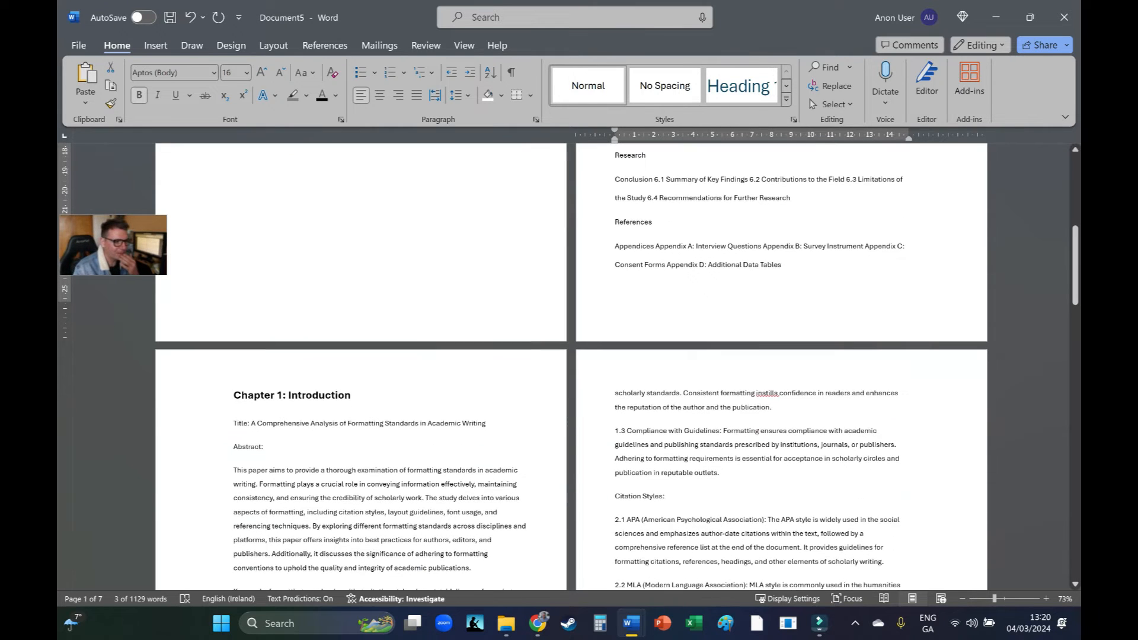
pyautogui.doubleClick(762, 308)
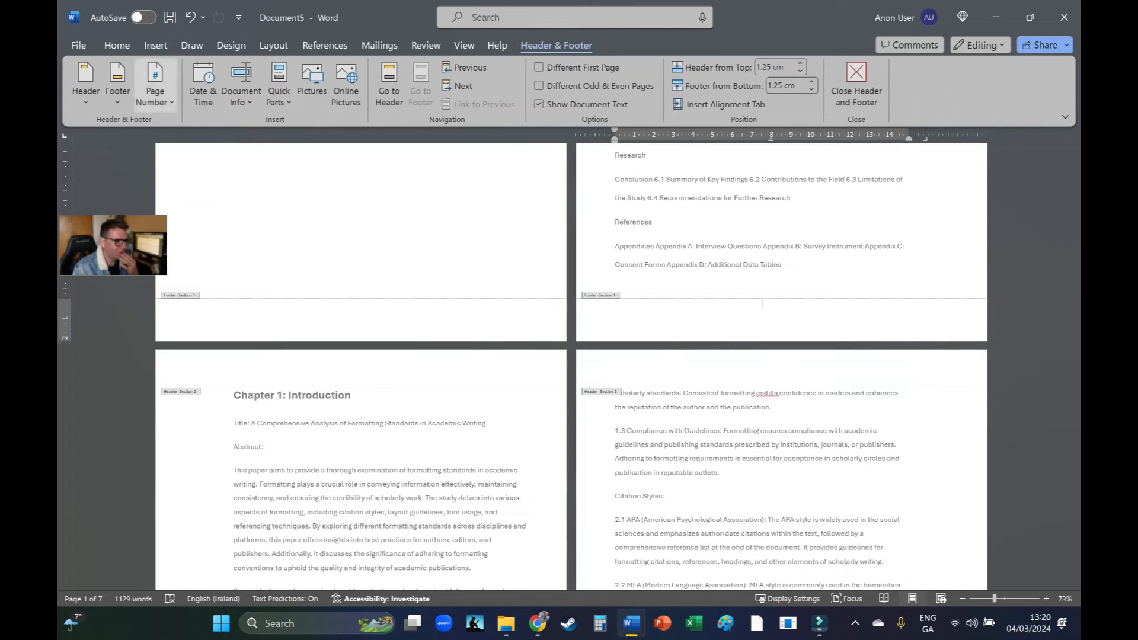
pyautogui.click(155, 85)
pyautogui.moveTo(191, 144)
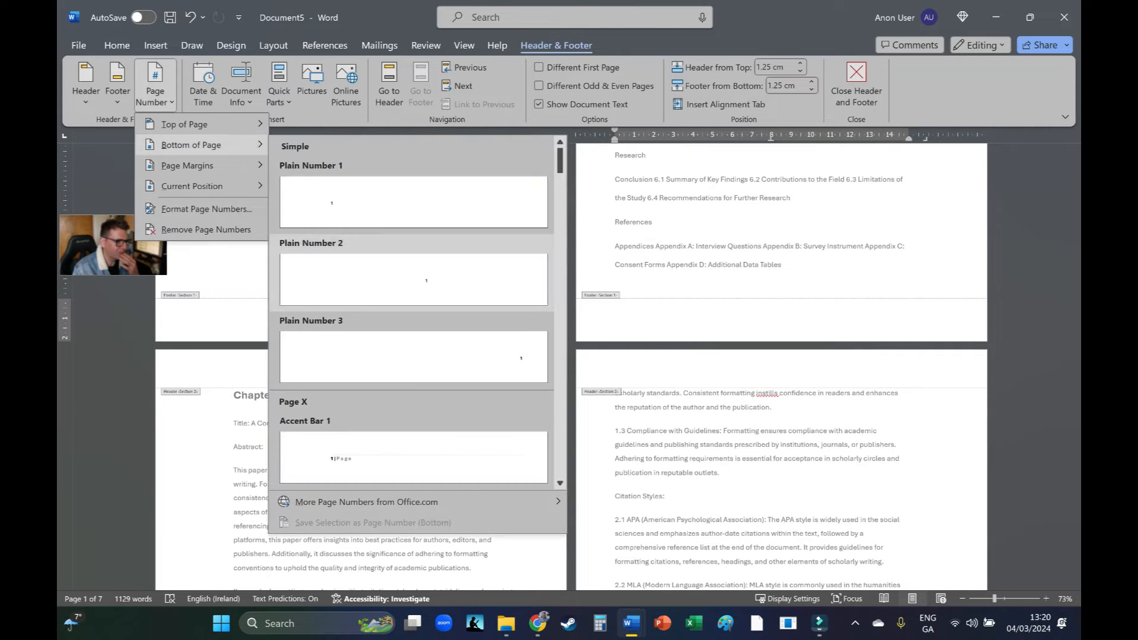
pyautogui.click(379, 278)
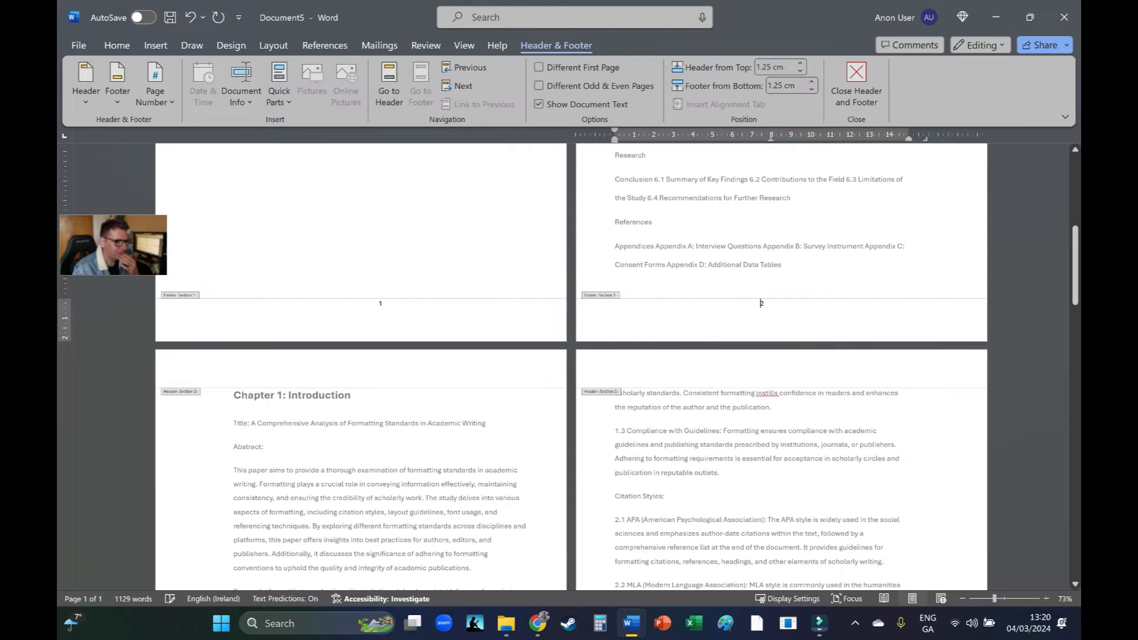
pyautogui.scroll(6, 569, 367)
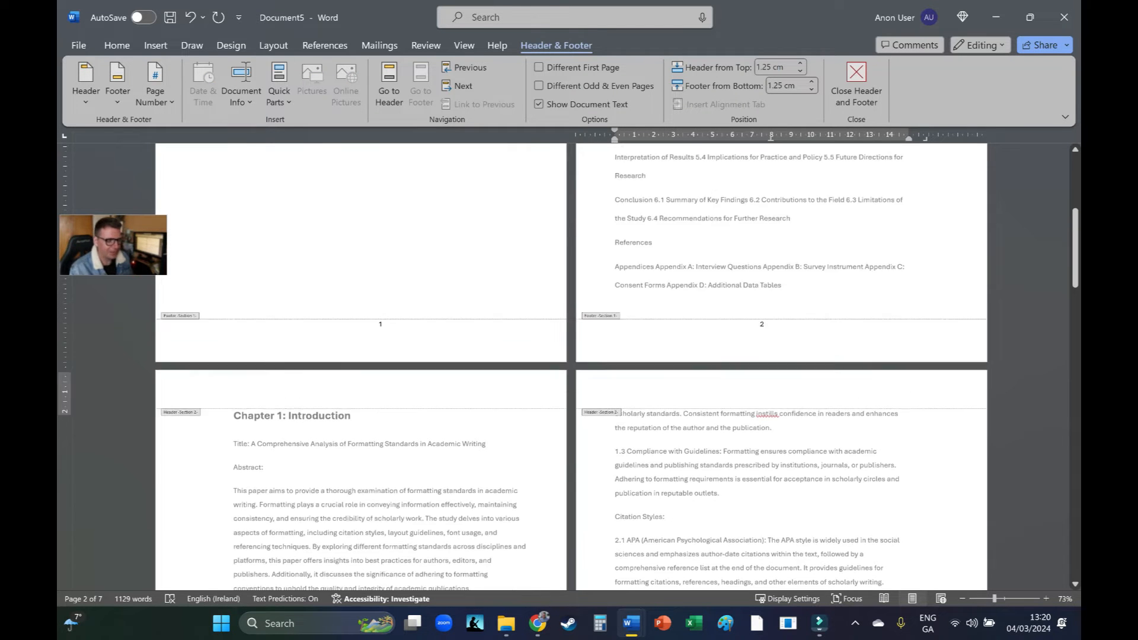
pyautogui.scroll(1, 569, 367)
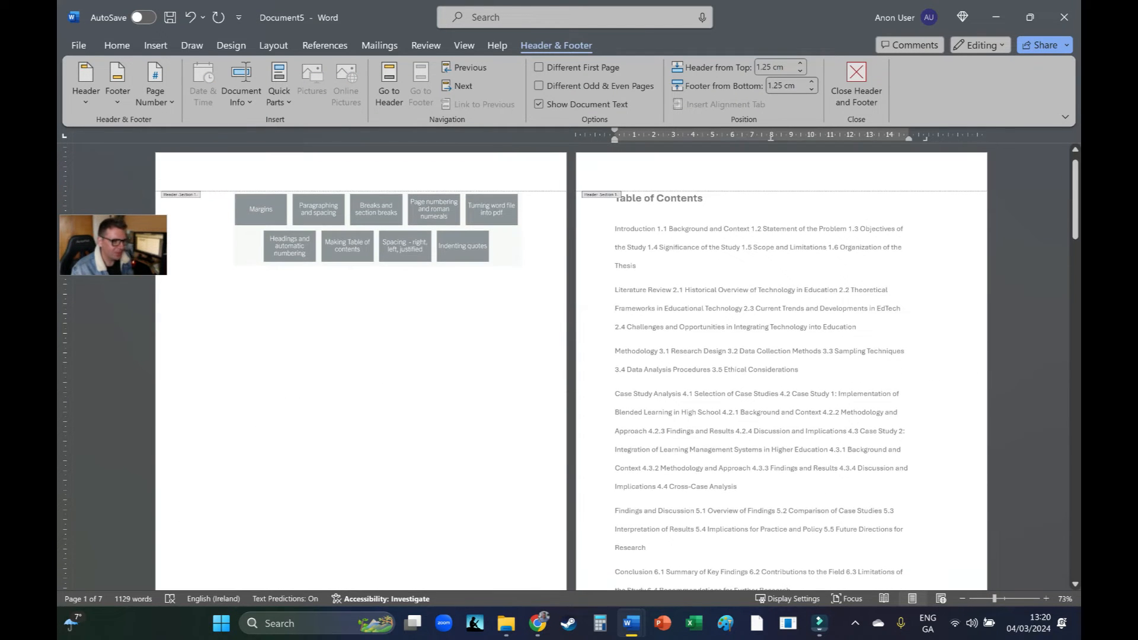
pyautogui.scroll(-4, 333, 237)
pyautogui.doubleClick(333, 163)
# - Insert a section break directly before the "Table of Contents" heading to separate it from the first page
pyautogui.scroll(-4, 333, 237)
pyautogui.scroll(2, 332, 237)
pyautogui.scroll(7, 333, 285)
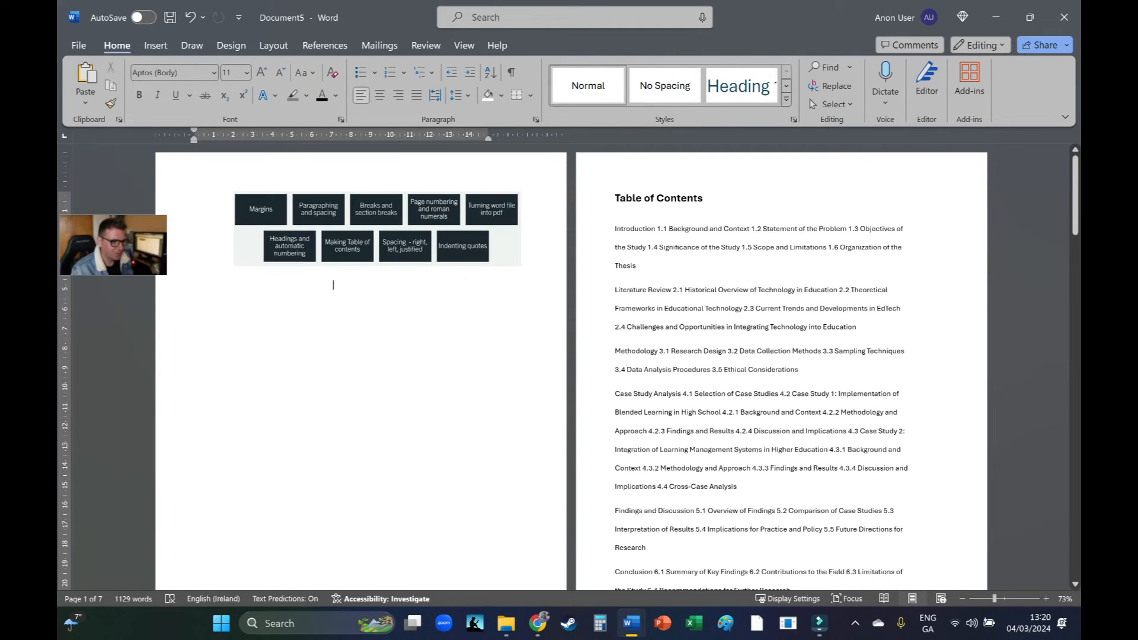
pyautogui.click(617, 198)
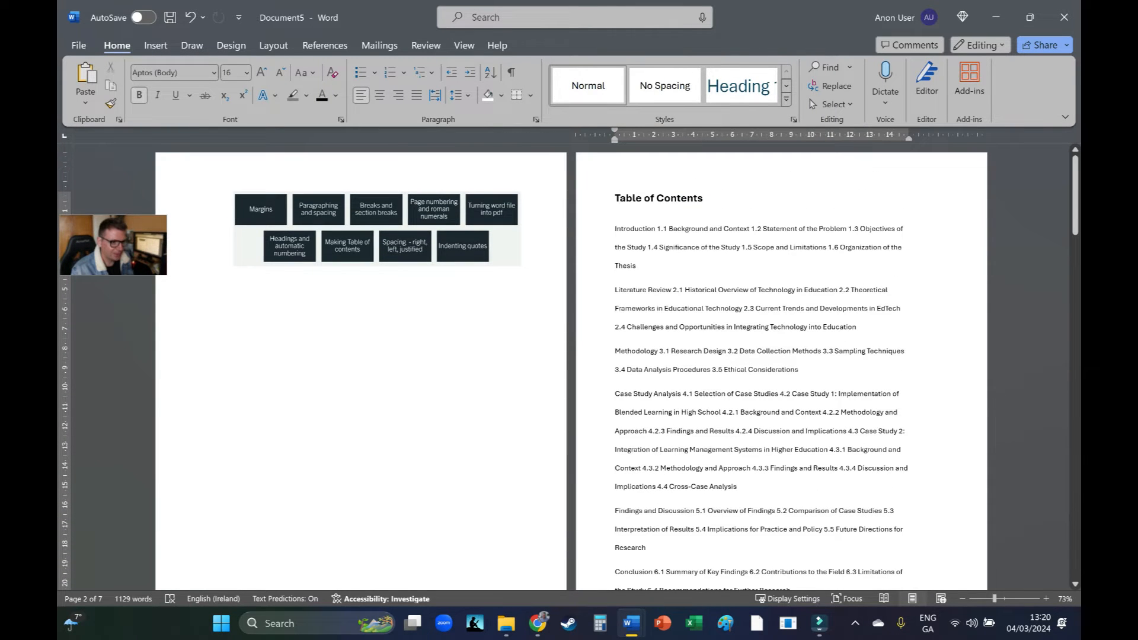
pyautogui.click(273, 45)
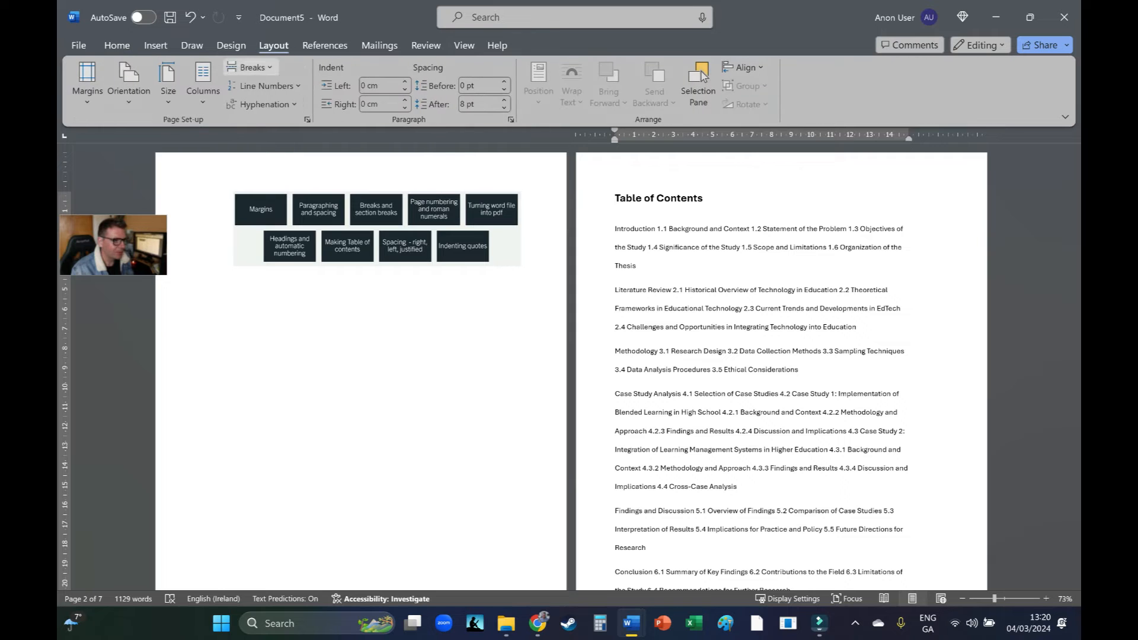
pyautogui.click(249, 67)
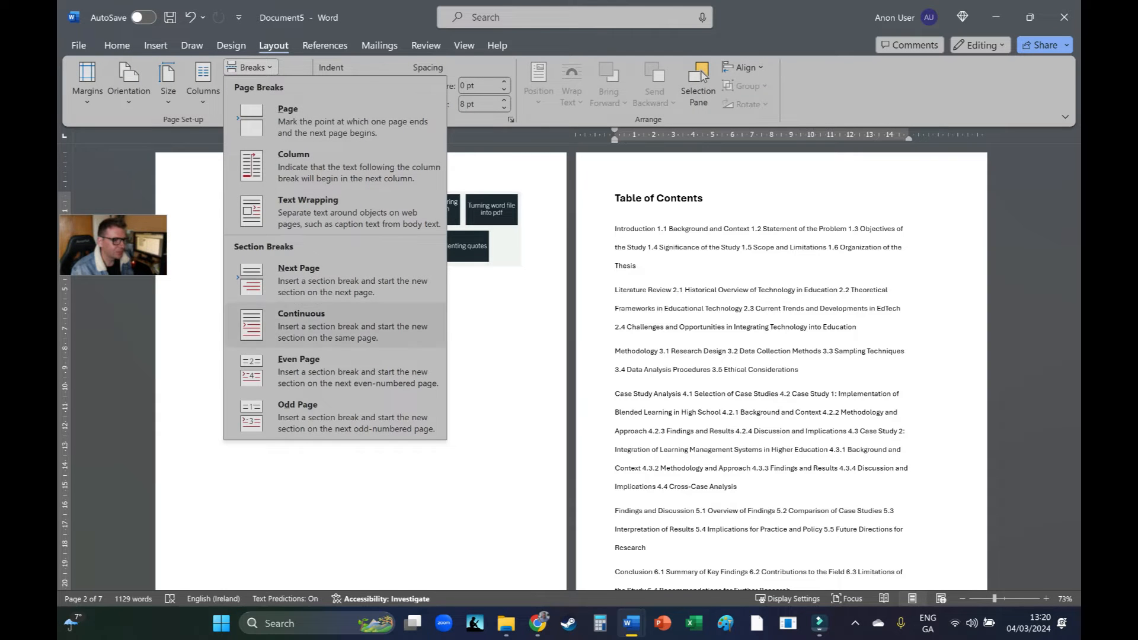
pyautogui.press('Return')
# - Unlink the Table of Contents section's footer from the previous section and delete the page number from the first page's footer
pyautogui.doubleClick(690, 173)
pyautogui.click(478, 104)
pyautogui.scroll(-1, 569, 296)
pyautogui.click(421, 83)
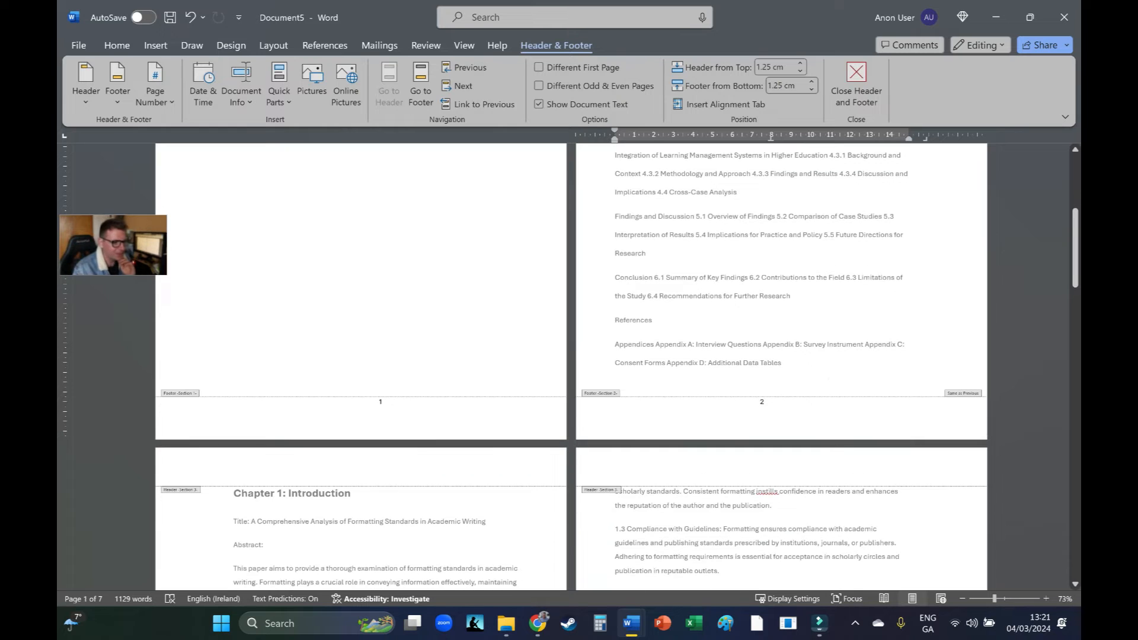
pyautogui.click(479, 104)
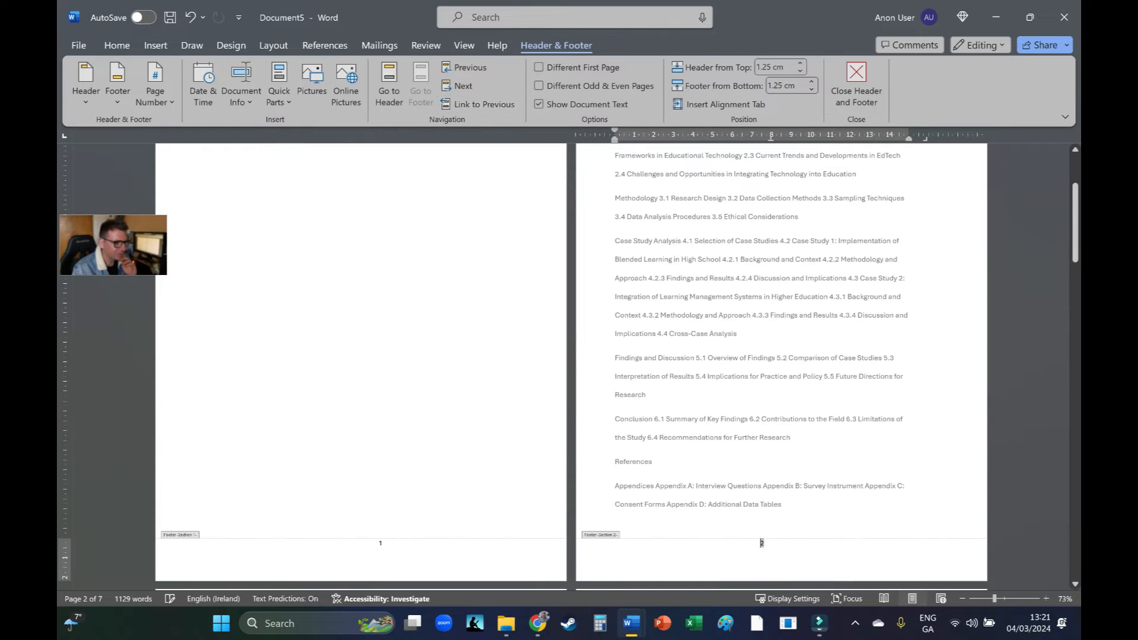
pyautogui.click(384, 543)
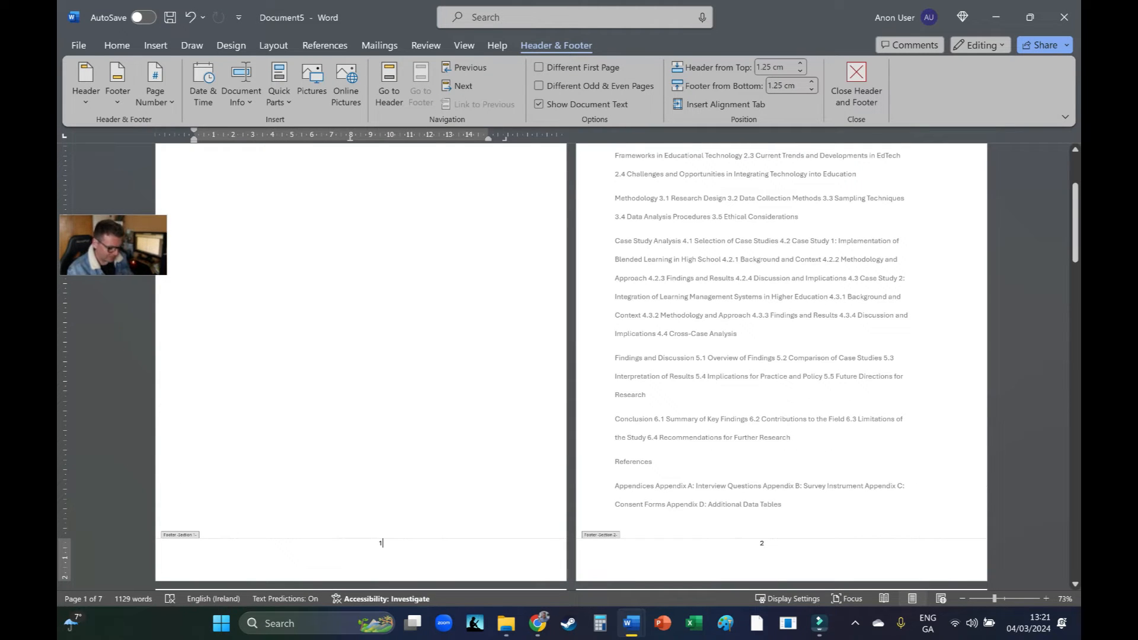
pyautogui.press('BackSpace')
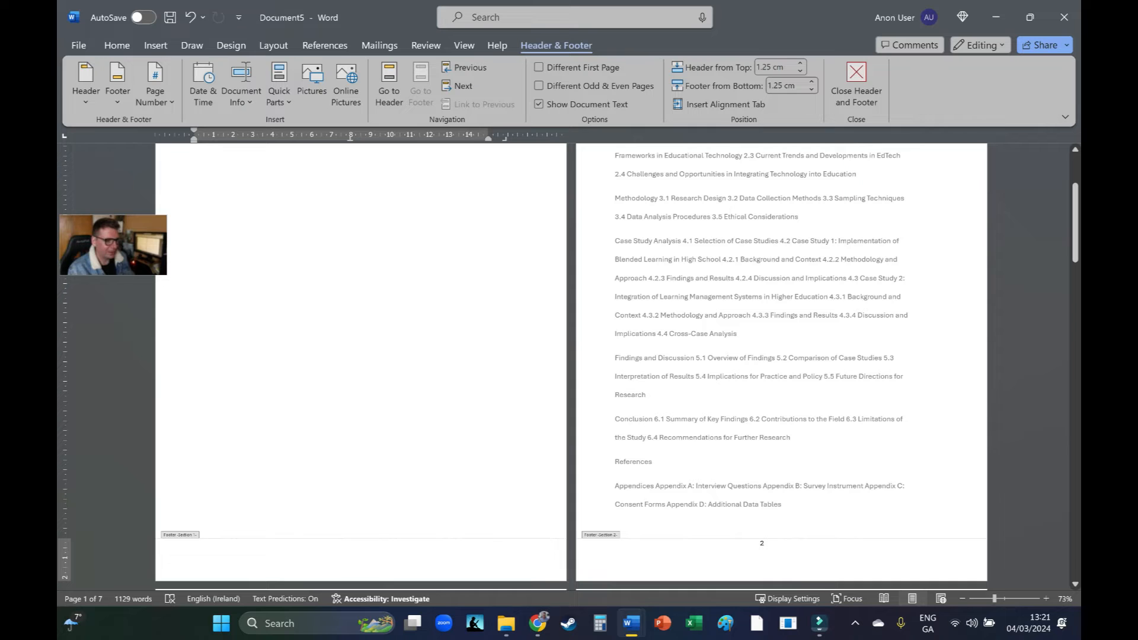
# - Format the Table of Contents section's page numbers as i, ii, iii, starting at the first number
pyautogui.scroll(-3, 567, 366)
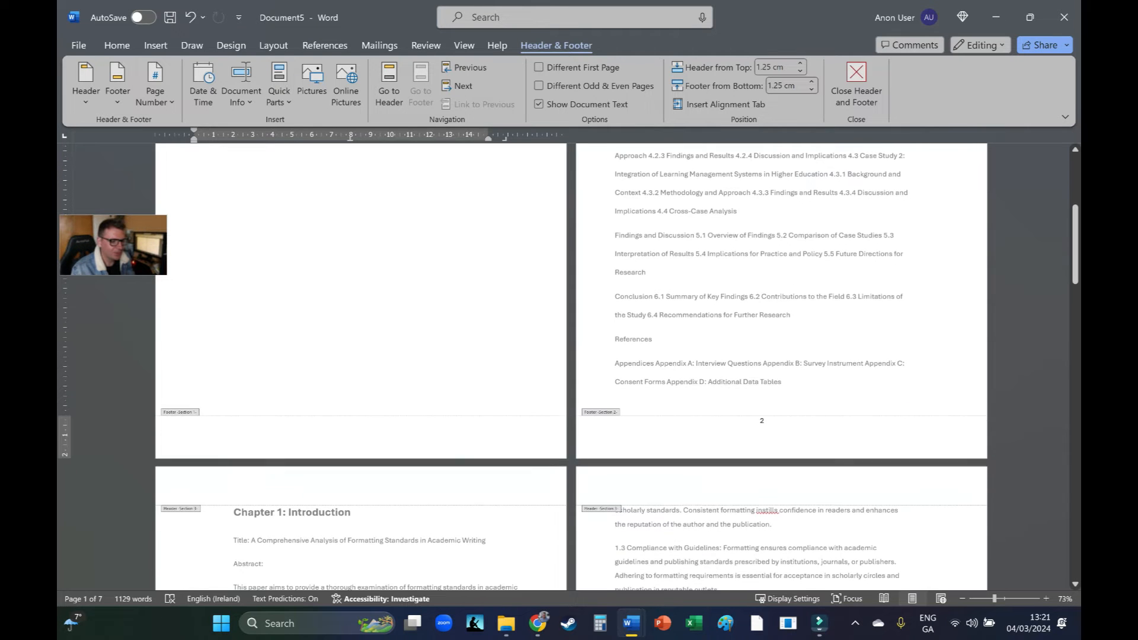
pyautogui.scroll(-2, 567, 366)
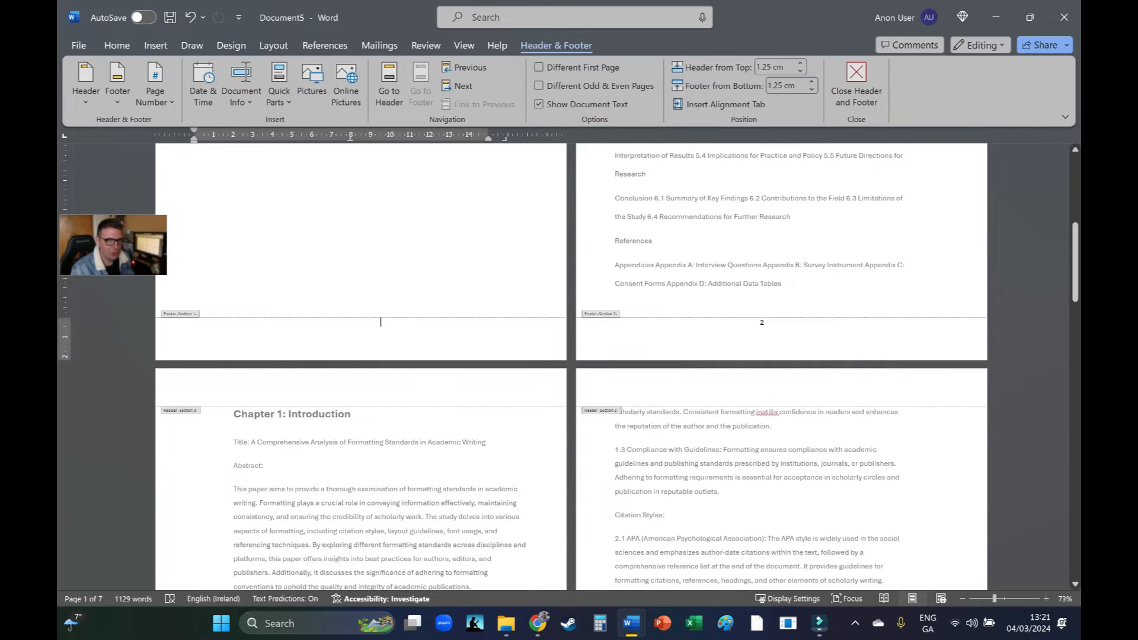
pyautogui.doubleClick(763, 323)
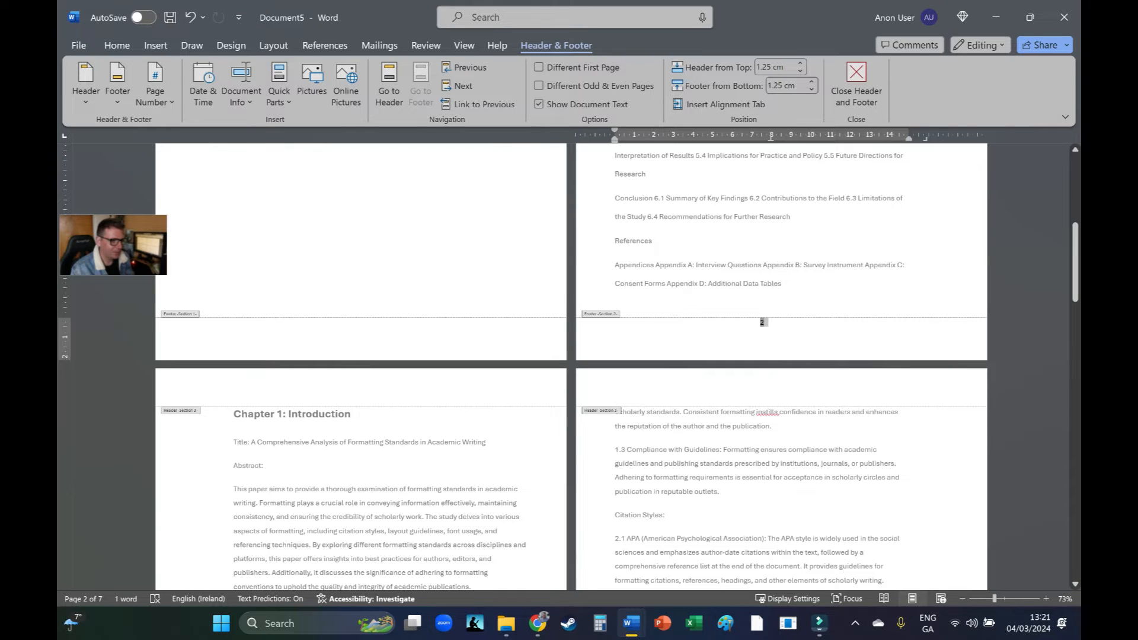
pyautogui.click(155, 89)
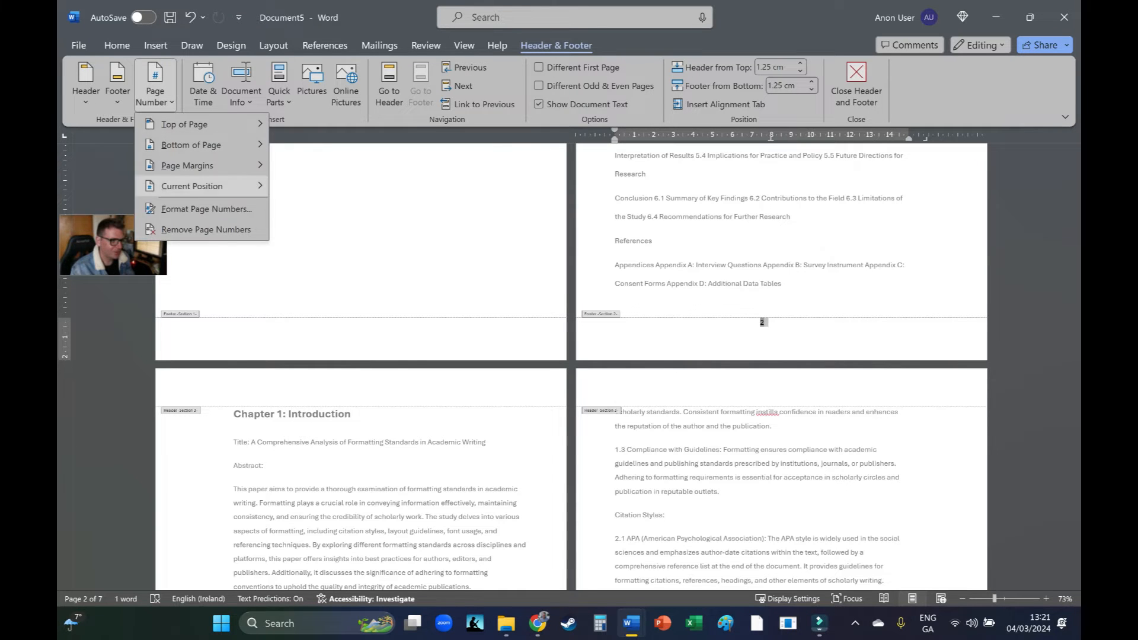
pyautogui.click(206, 209)
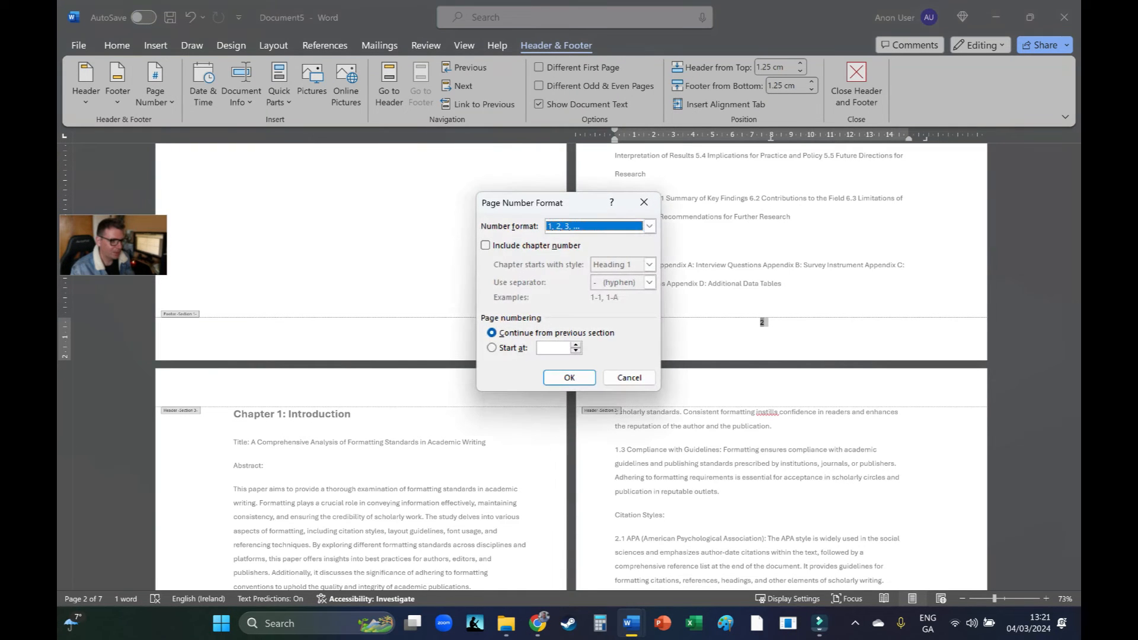
pyautogui.click(492, 347)
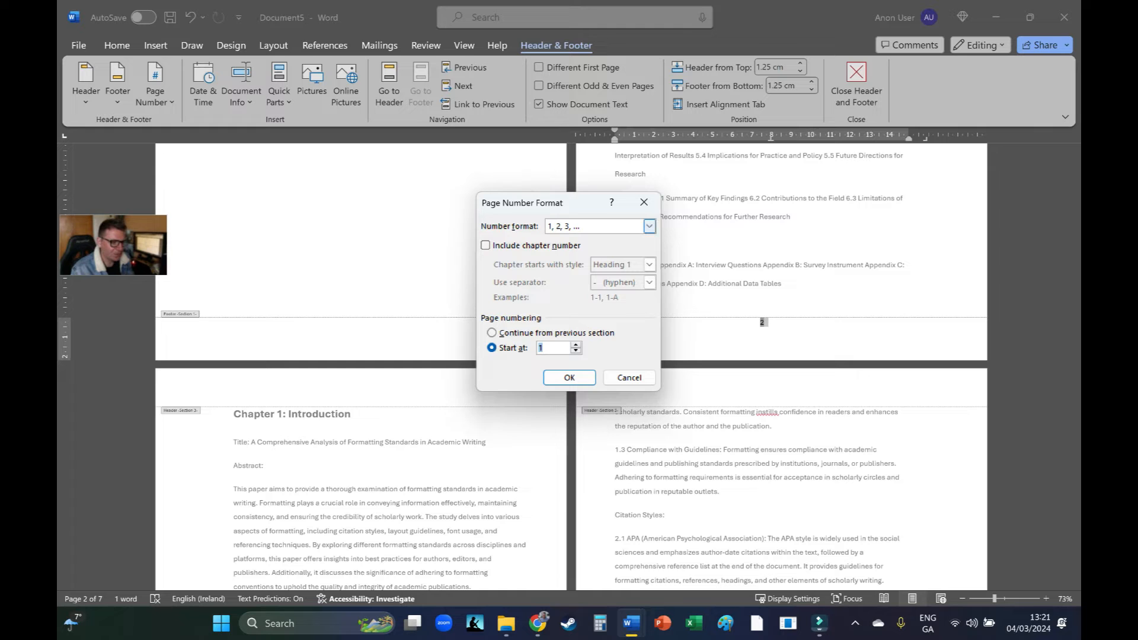
pyautogui.click(649, 226)
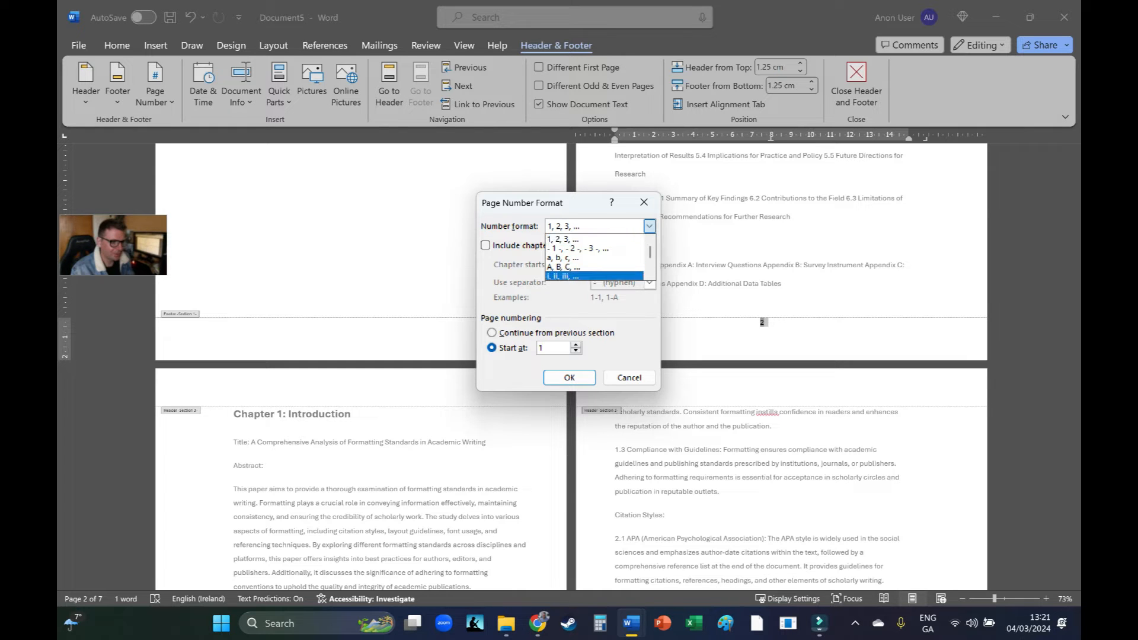
pyautogui.click(562, 275)
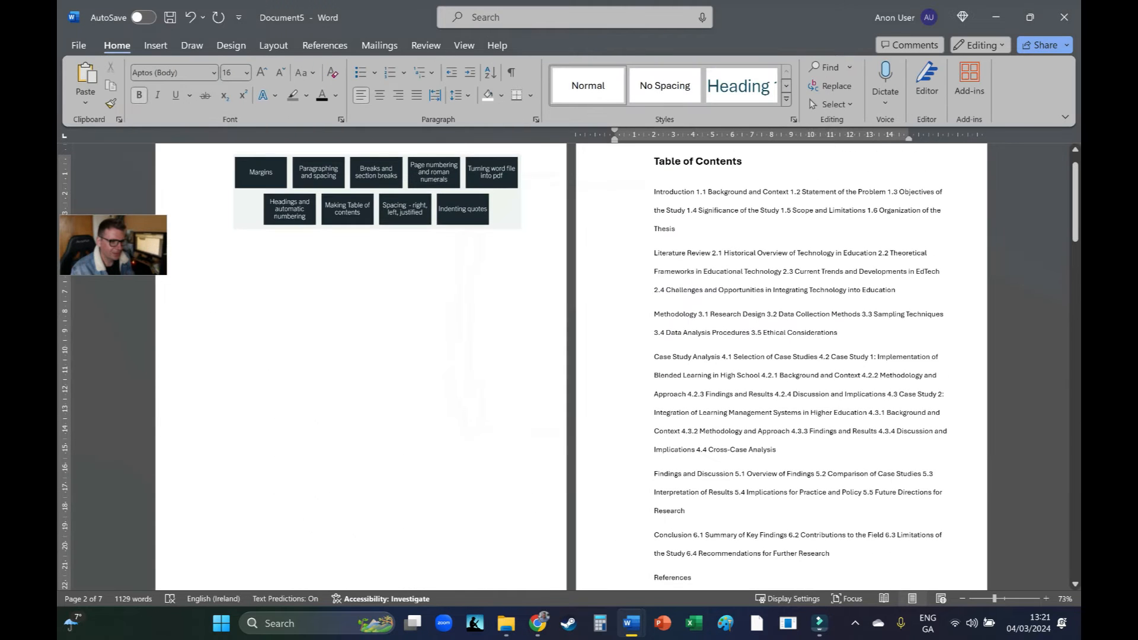
# - Add a blank page between the table of contents and Chapter 1 with a page break
pyautogui.scroll(-5, 728, 375)
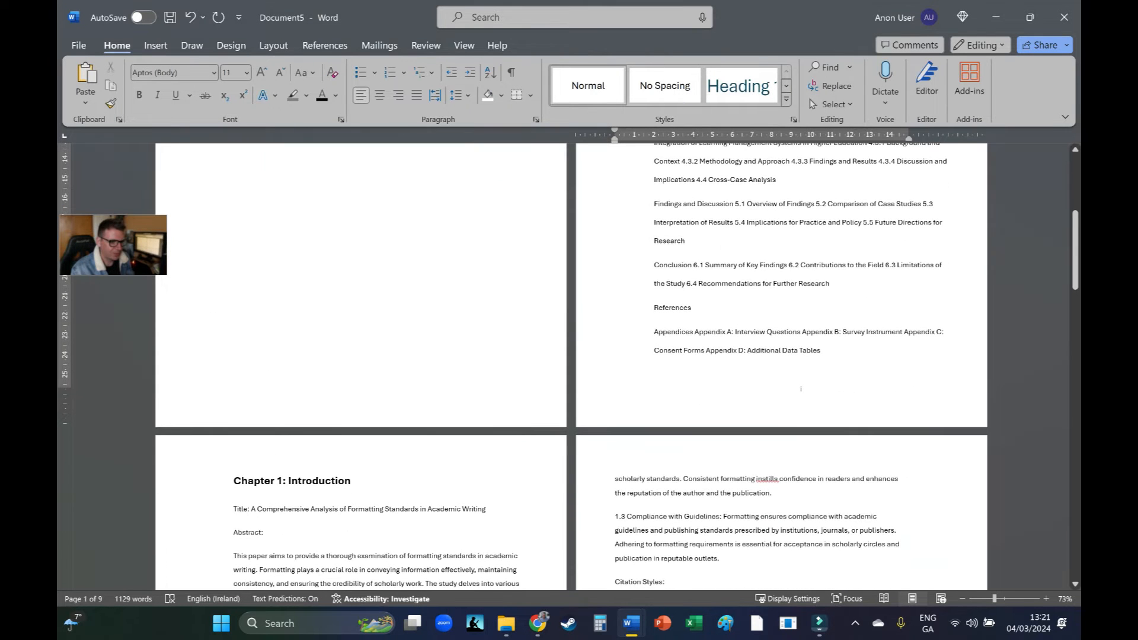
pyautogui.hotkey('ctrl', 'Return')
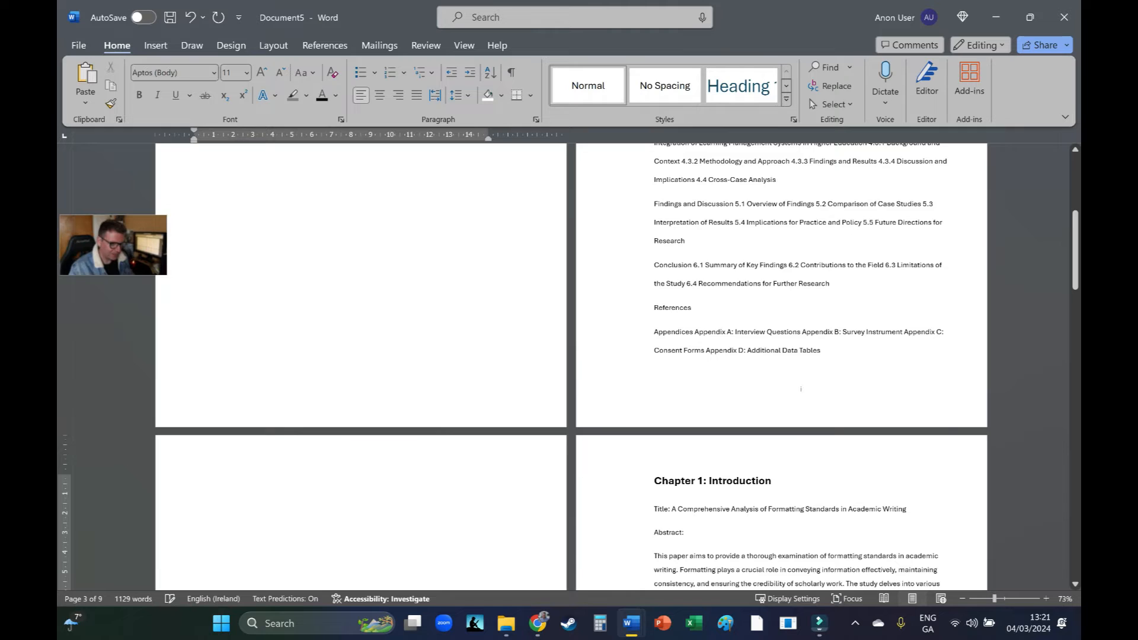
pyautogui.scroll(-4, 727, 375)
pyautogui.scroll(-6, 801, 168)
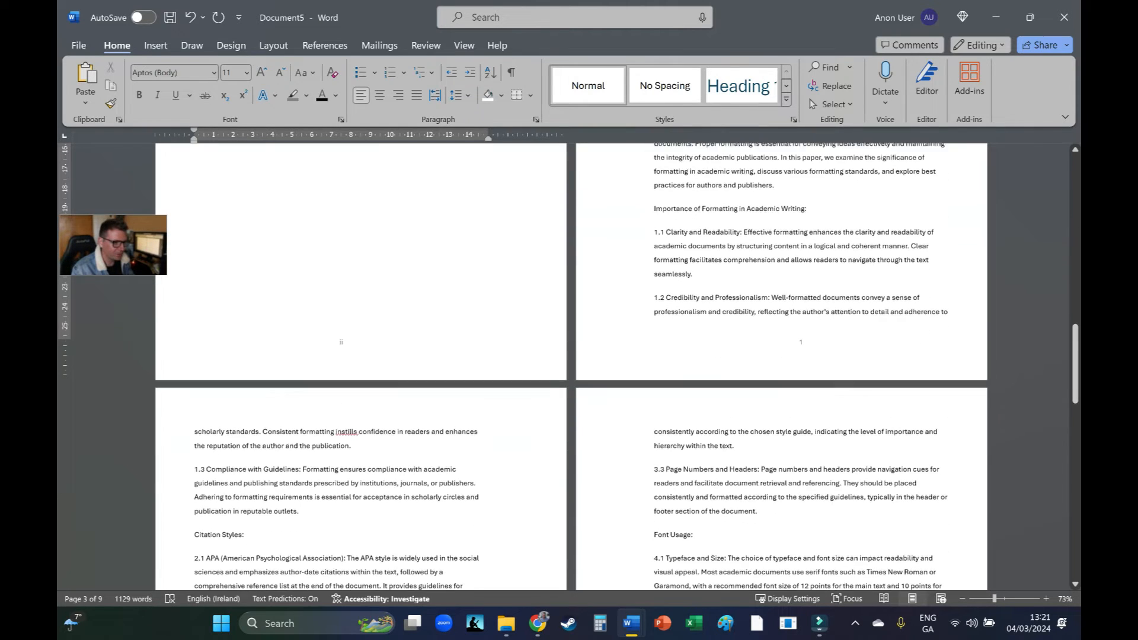
pyautogui.scroll(3, 800, 168)
pyautogui.scroll(3, 800, 217)
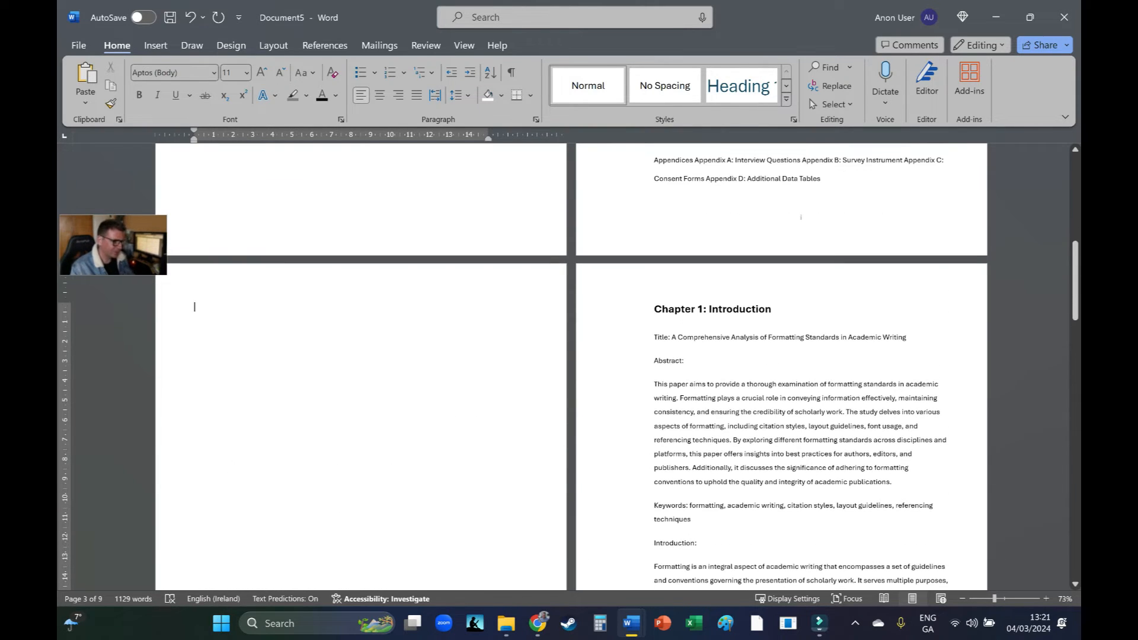
# - Enter the heading "Abstract" on the new blank page and format it as centred, bold 14 pt text
pyautogui.write('Abst4ract')
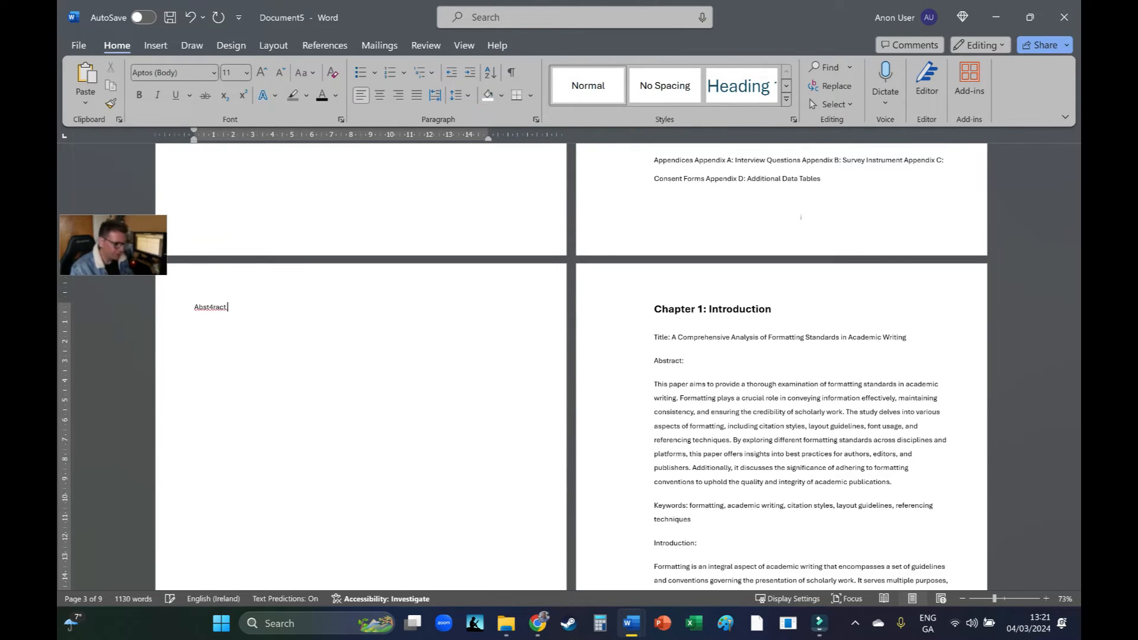
pyautogui.rightClick(209, 307)
pyautogui.click(269, 324)
pyautogui.doubleClick(209, 306)
pyautogui.hotkey('ctrl', 'shift', '.')
pyautogui.hotkey('ctrl', 'shift', '.')
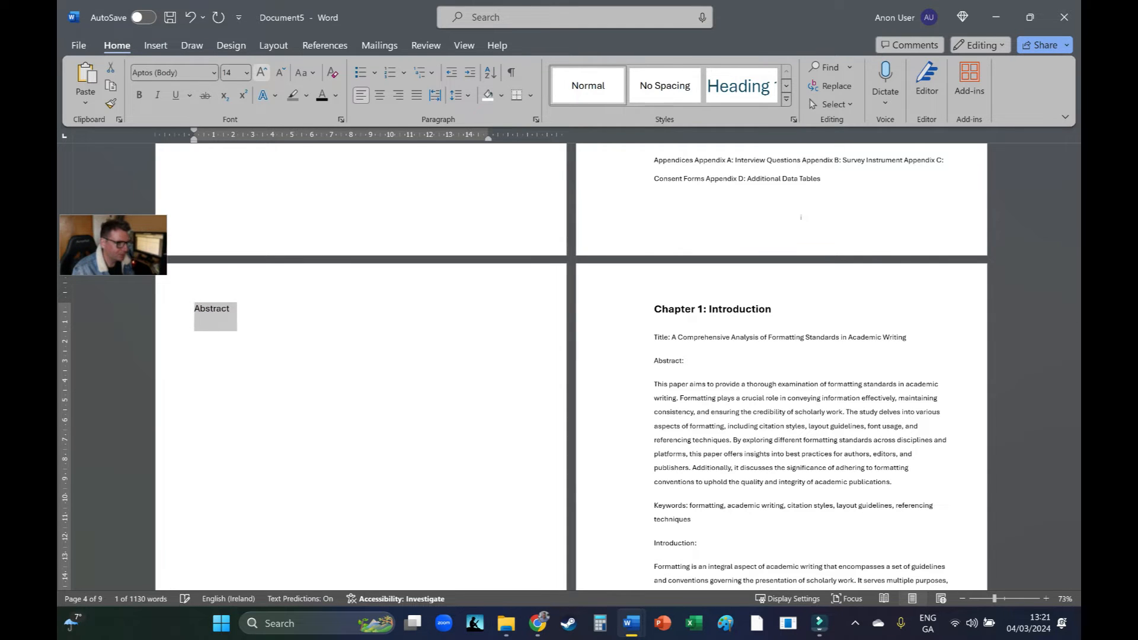
pyautogui.click(139, 95)
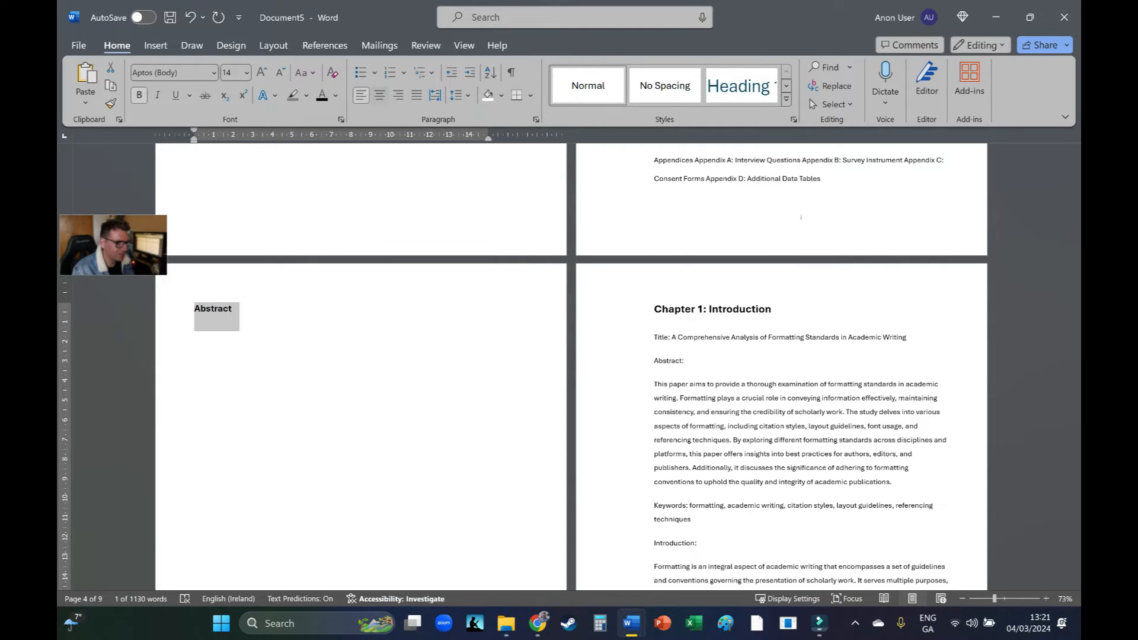
pyautogui.hotkey('ctrl', 'e')
# - Centre the "Chapter 1: Introduction" and "Table of Contents" headings
pyautogui.click(724, 309)
pyautogui.click(380, 95)
pyautogui.scroll(3, 593, 356)
pyautogui.scroll(5, 571, 367)
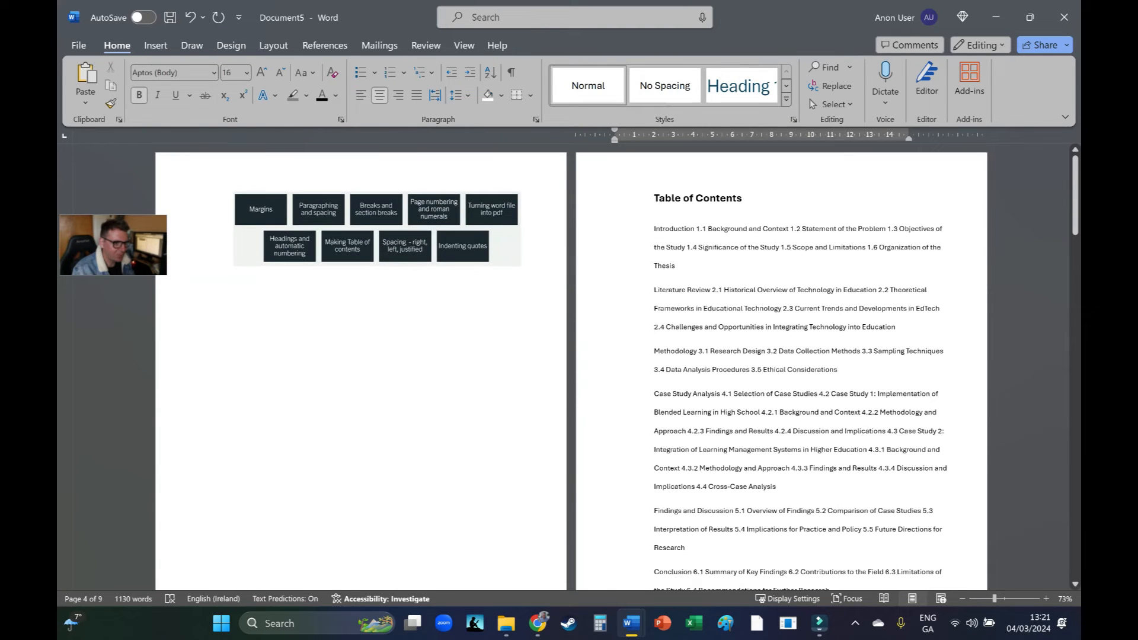
# - Review the headings and footer page numbers from the table of contents page through Chapter 1
pyautogui.scroll(-10, 571, 366)
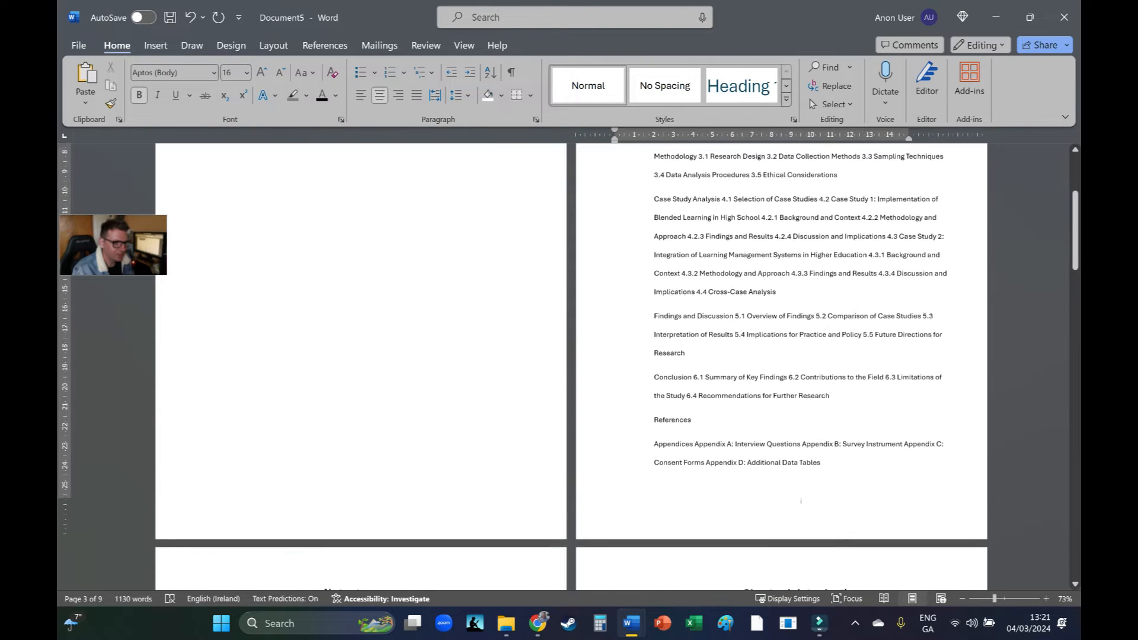
pyautogui.scroll(-3, 571, 366)
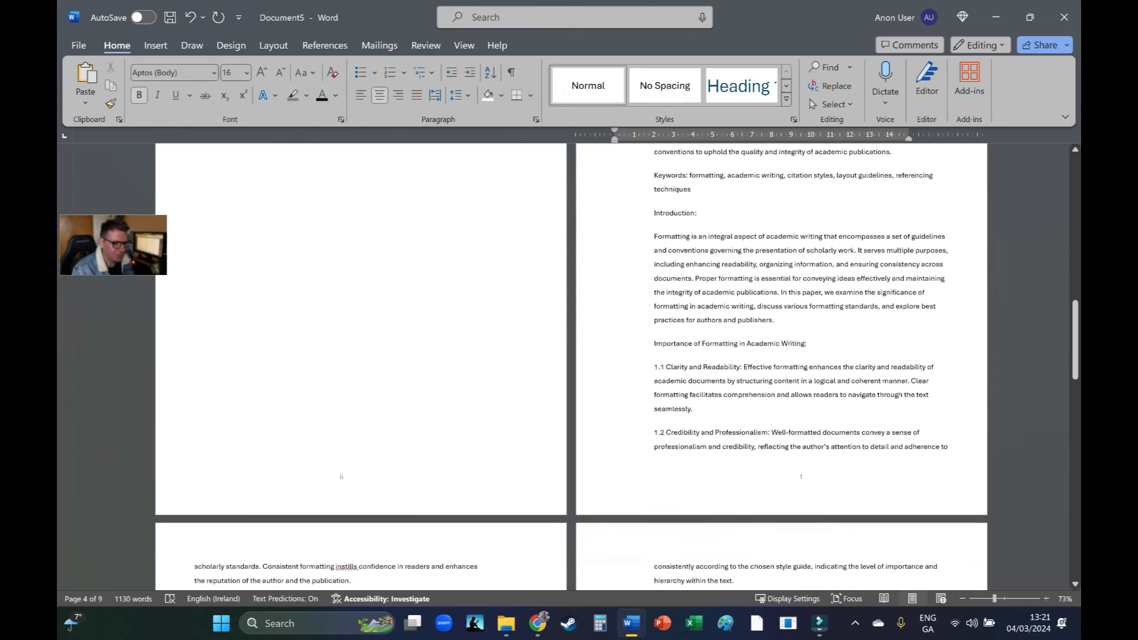
pyautogui.scroll(12, 571, 366)
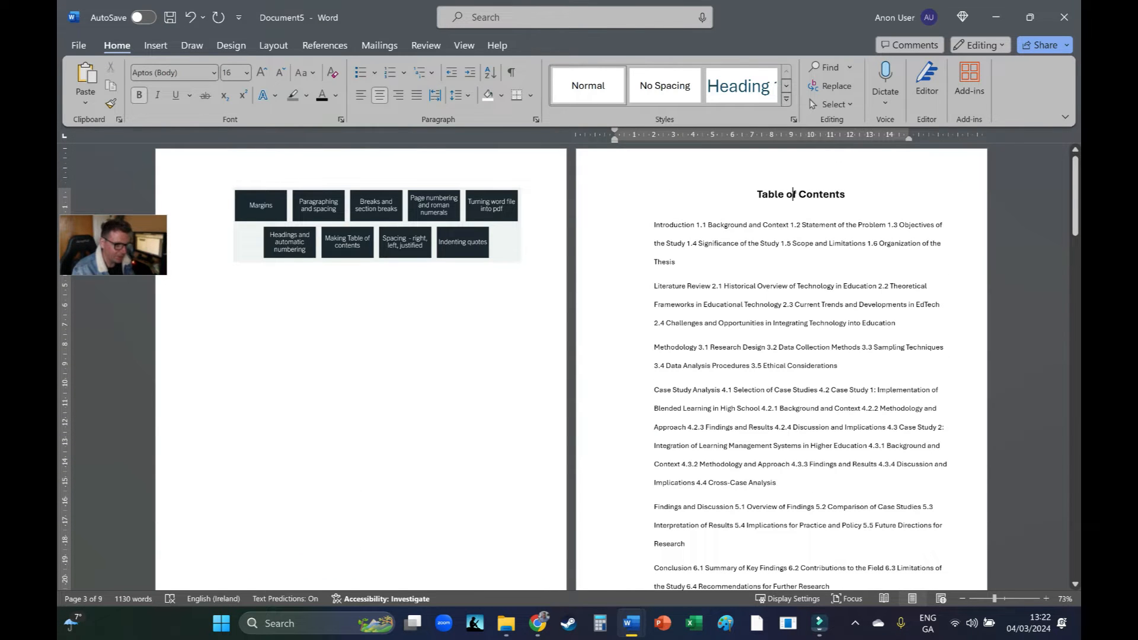
pyautogui.scroll(-8, 793, 197)
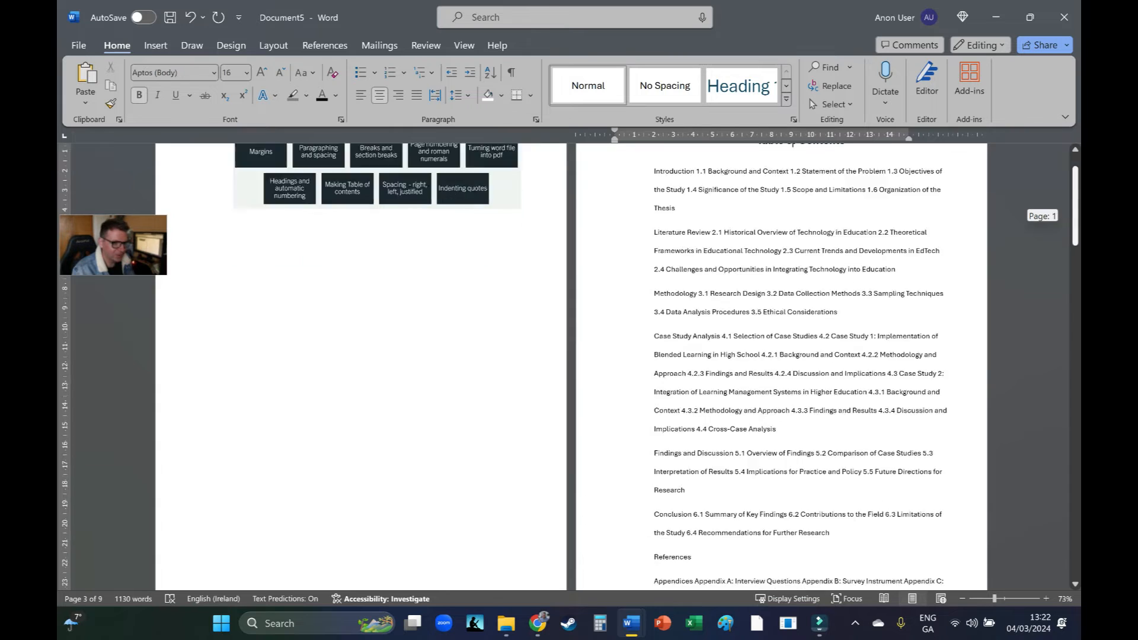
pyautogui.scroll(8, 793, 198)
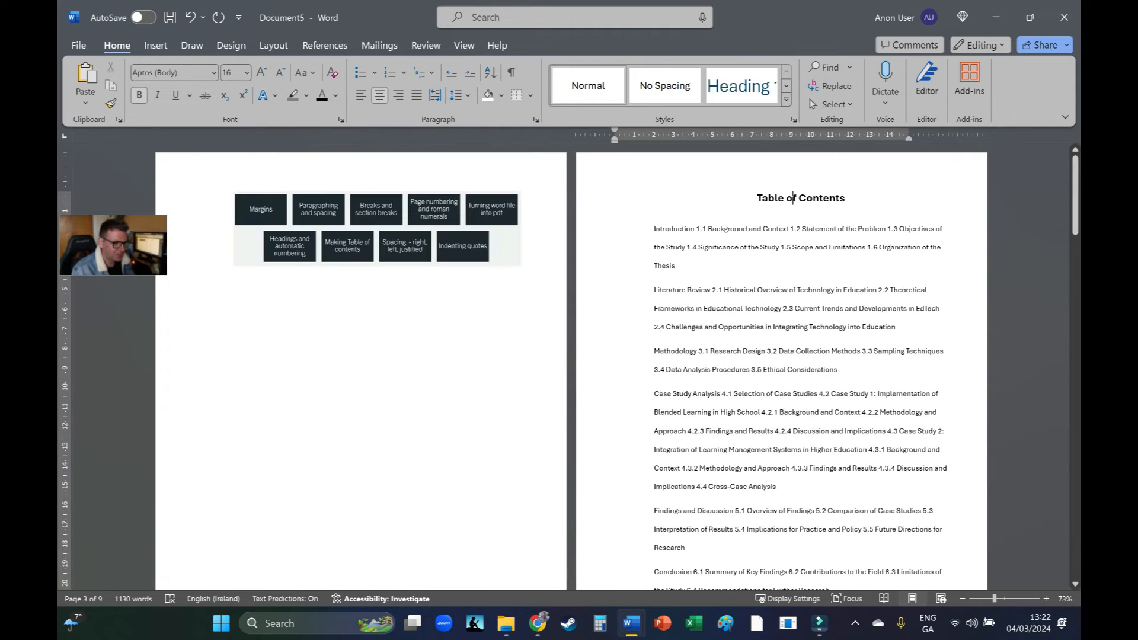
# - Review the table of contents page, the Abstract page and the start of Chapter 1
pyautogui.scroll(-3, 793, 198)
pyautogui.scroll(3, 793, 198)
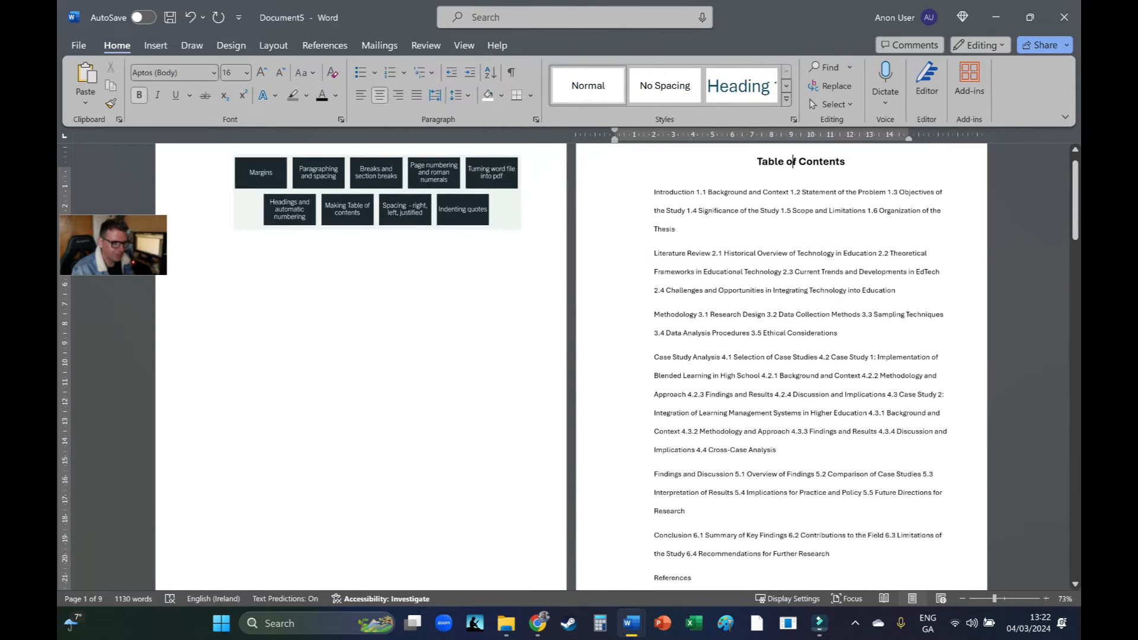
pyautogui.moveTo(653, 204); pyautogui.dragTo(868, 548)
pyautogui.click(746, 344)
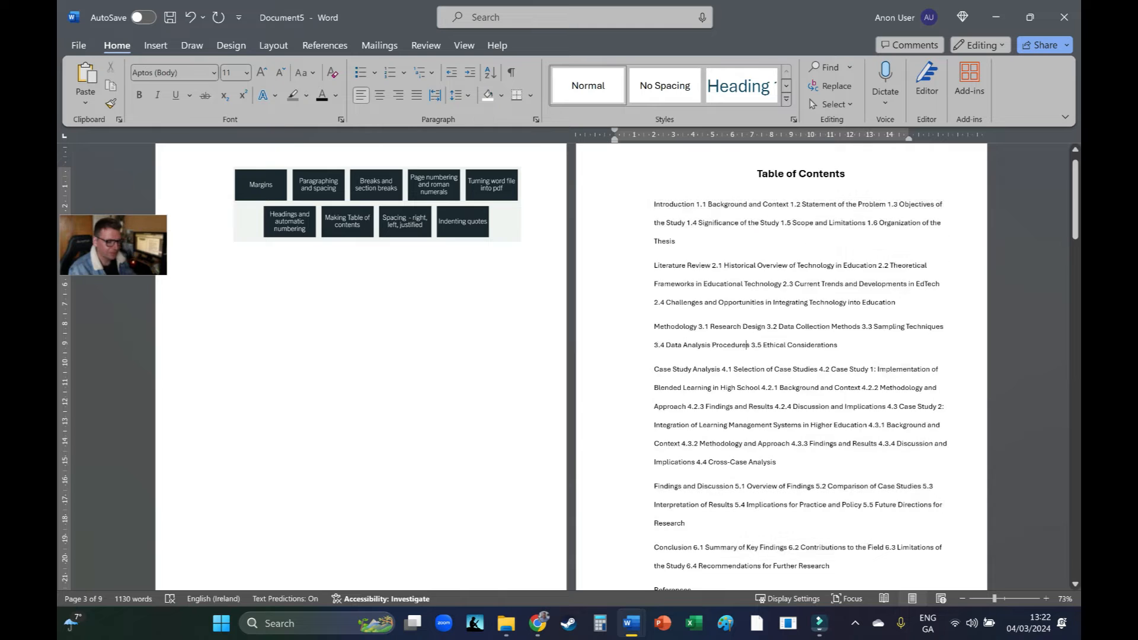
pyautogui.scroll(-3, 746, 344)
pyautogui.scroll(-3, 781, 355)
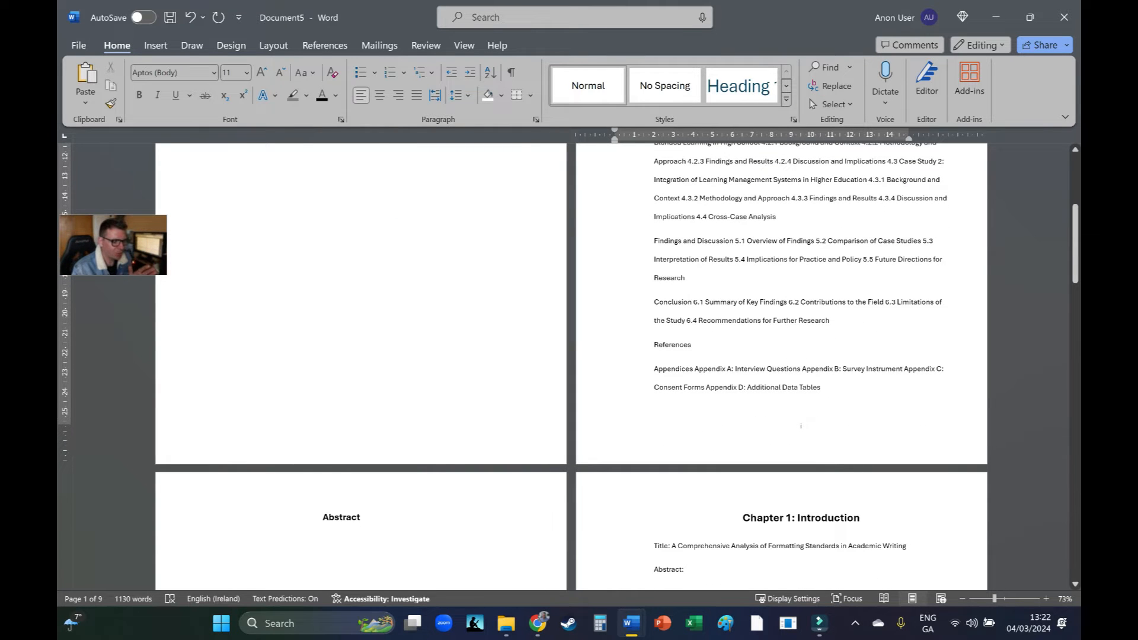
pyautogui.scroll(-12, 800, 425)
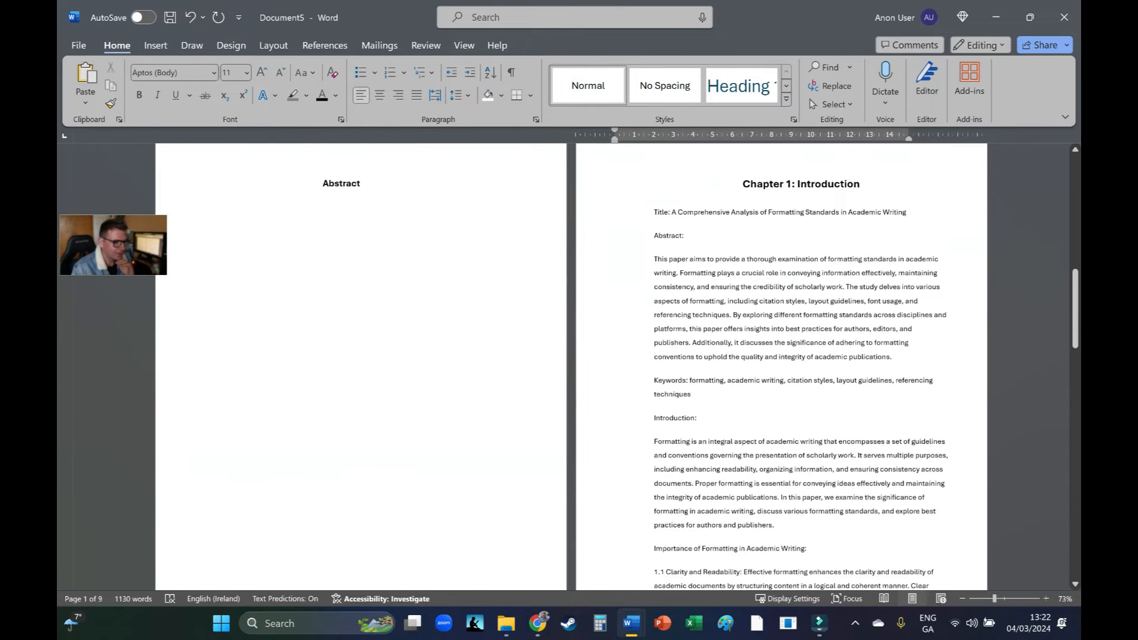
pyautogui.moveTo(1075, 326); pyautogui.dragTo(1074, 206)
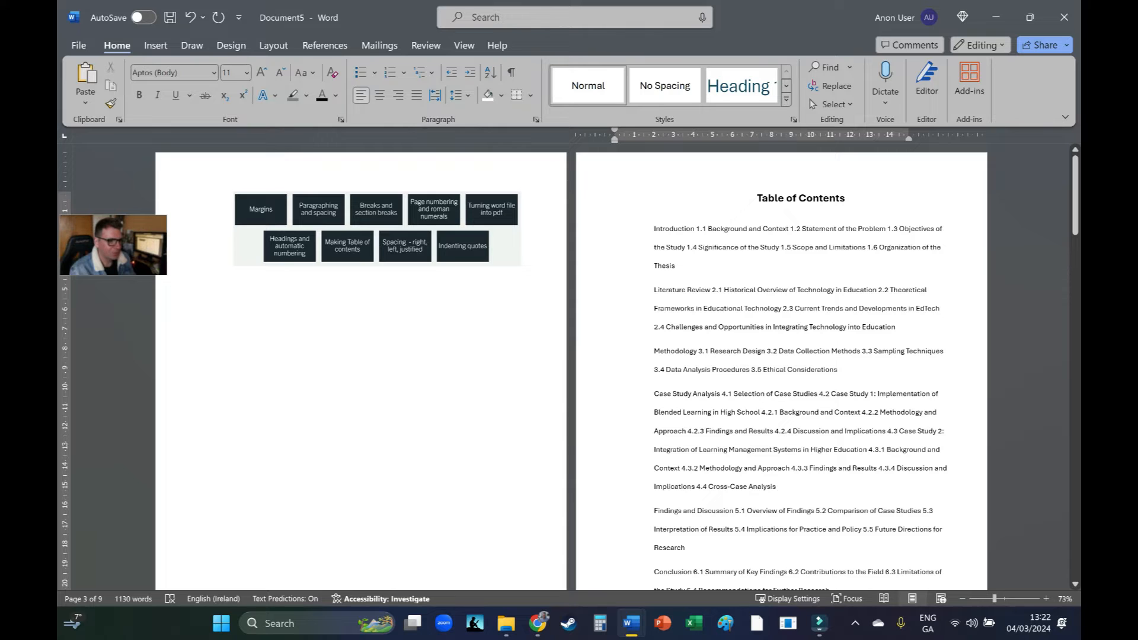
pyautogui.press('alt')
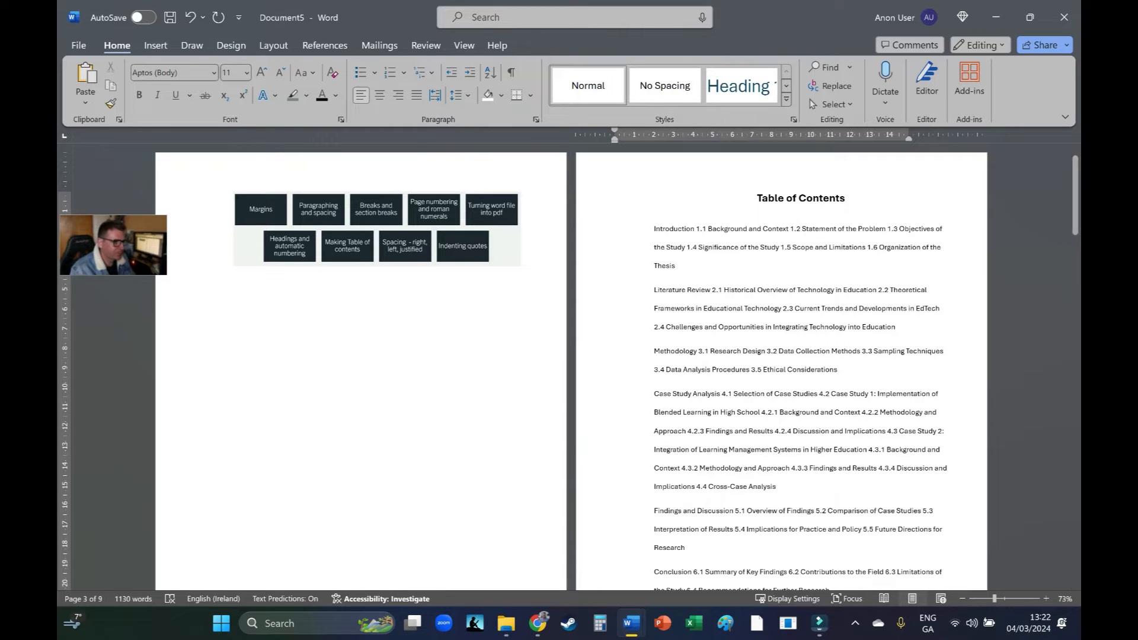
pyautogui.hotkey('ctrl', 'a')
pyautogui.moveTo(166, 275); pyautogui.dragTo(212, 301)
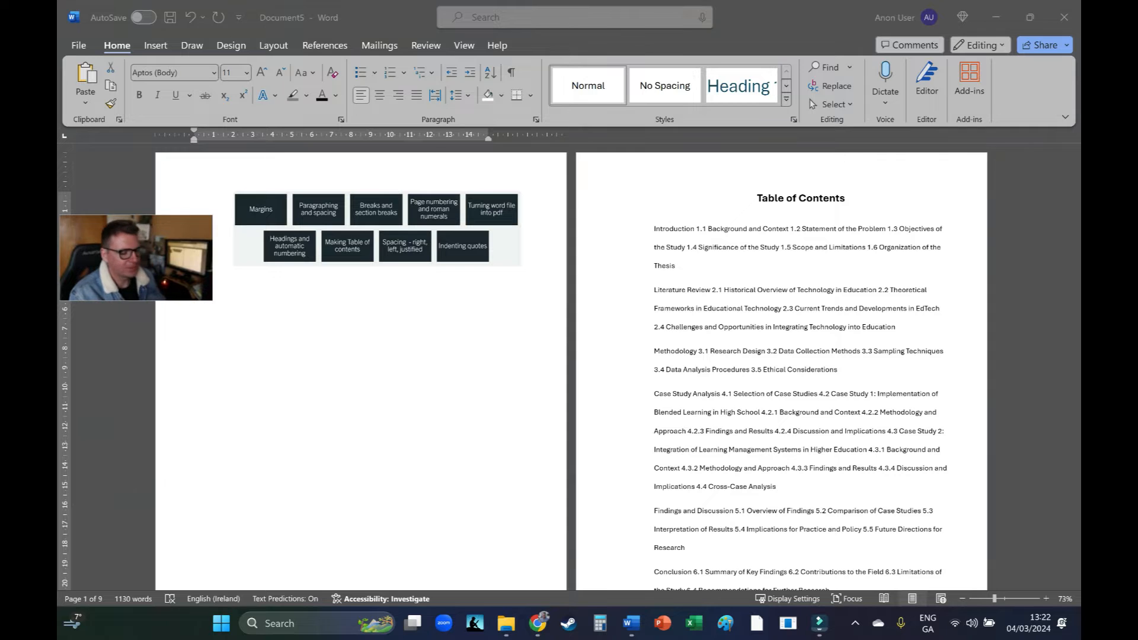
# - Compare the front matter footers with Chapter 1 and inspect the page number in the Chapter 1 footer
pyautogui.scroll(-3, 569, 367)
pyautogui.scroll(-1, 569, 367)
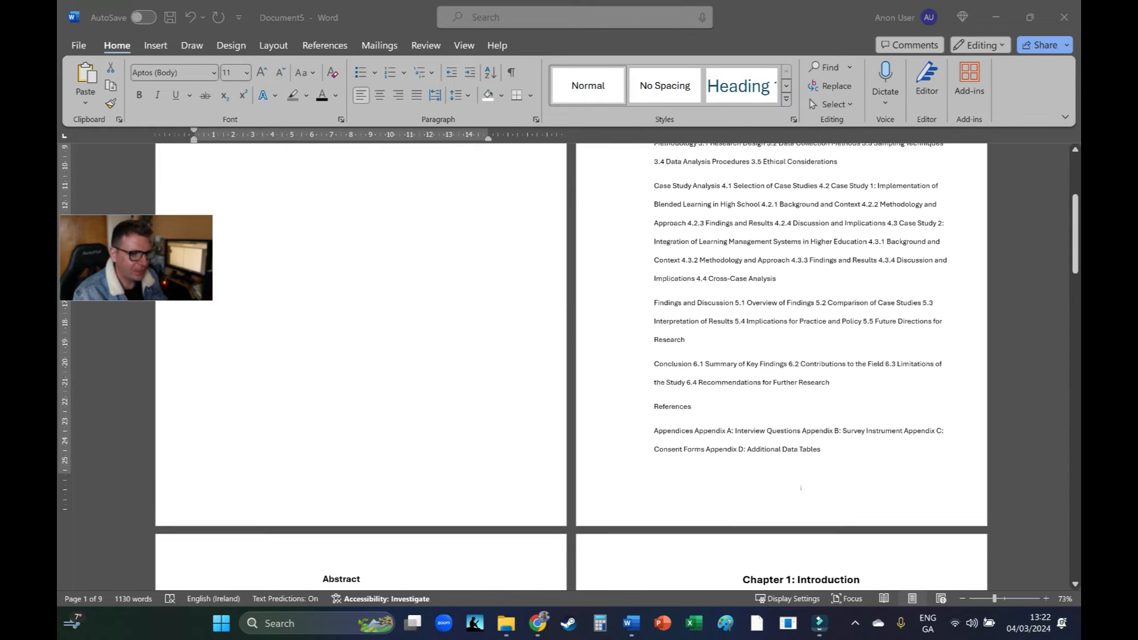
pyautogui.scroll(4, 569, 367)
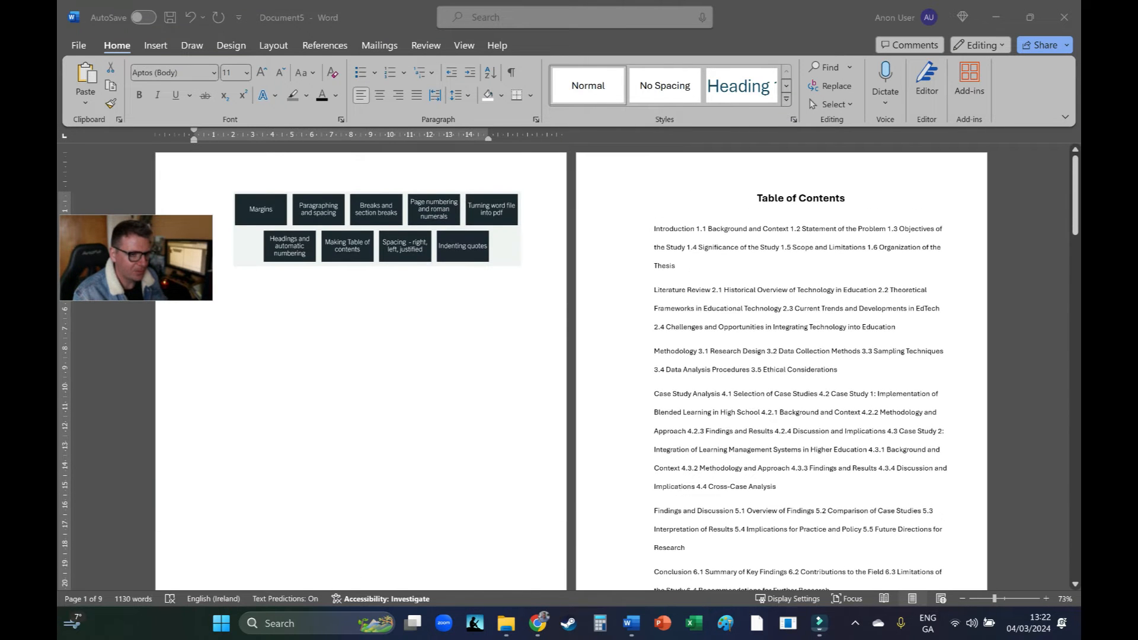
pyautogui.scroll(-4, 569, 367)
pyautogui.scroll(1, 569, 368)
pyautogui.scroll(-5, 569, 367)
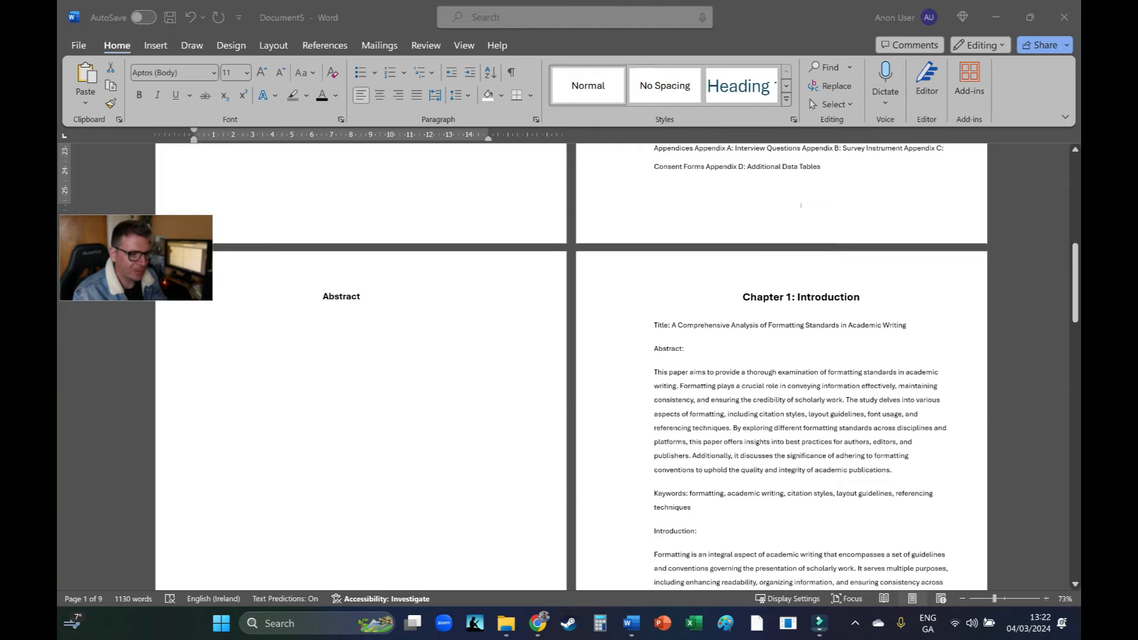
pyautogui.scroll(-10, 801, 204)
pyautogui.doubleClick(801, 427)
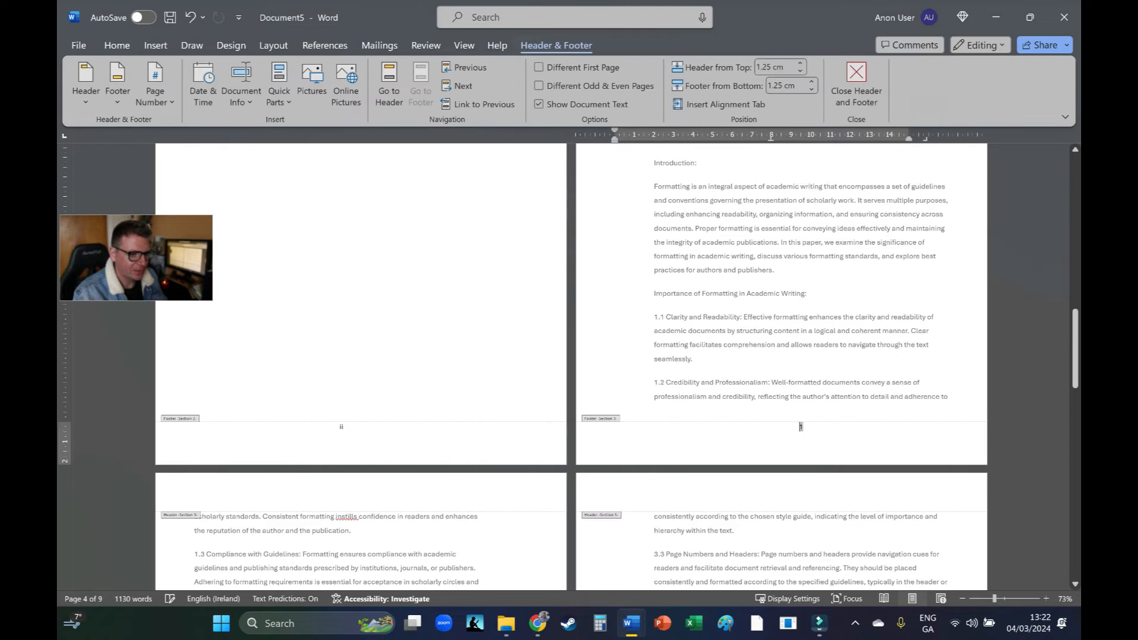
pyautogui.doubleClick(801, 427)
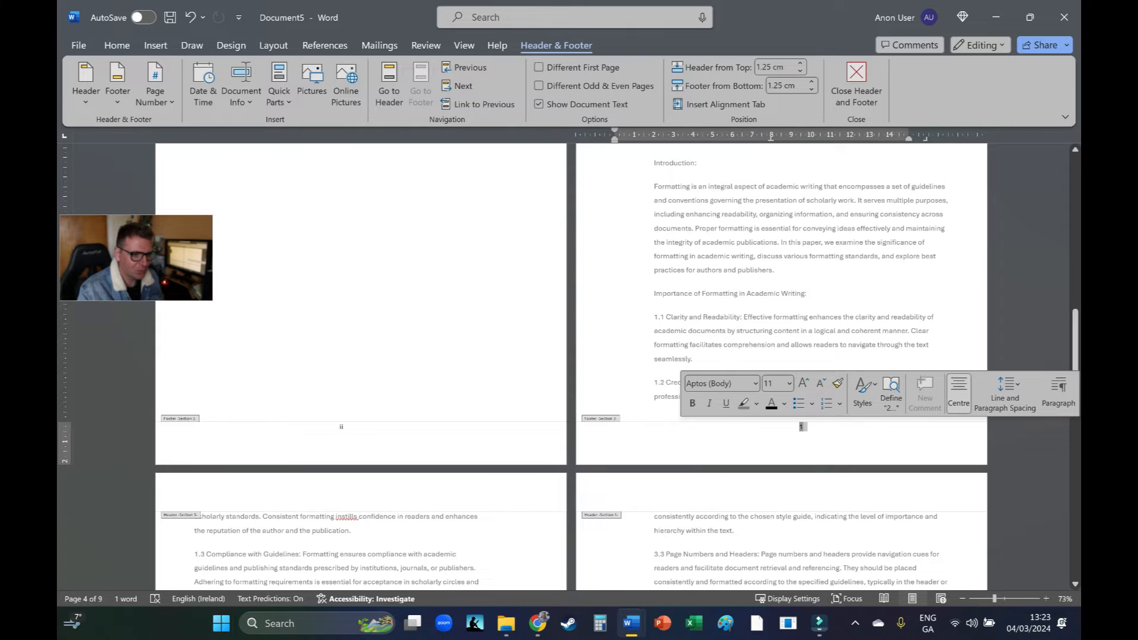
pyautogui.doubleClick(690, 574)
pyautogui.scroll(5, 690, 575)
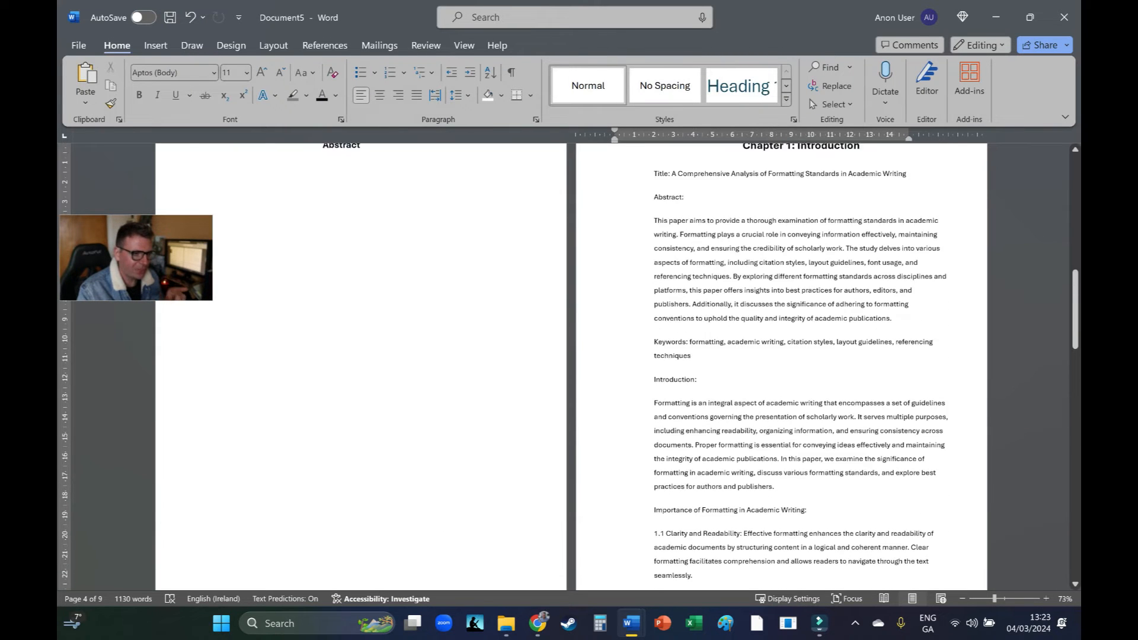
# - Open the Chapter 1 header and examine the header and footer section labels from the first page through Chapter 1
pyautogui.scroll(2, 569, 367)
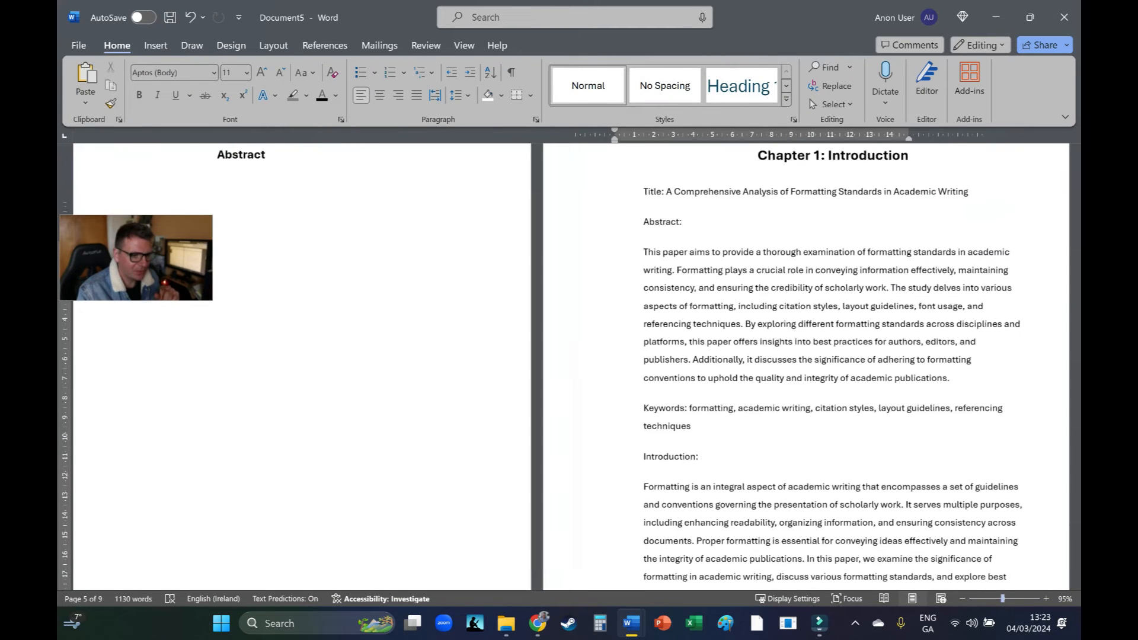
pyautogui.scroll(2, 568, 367)
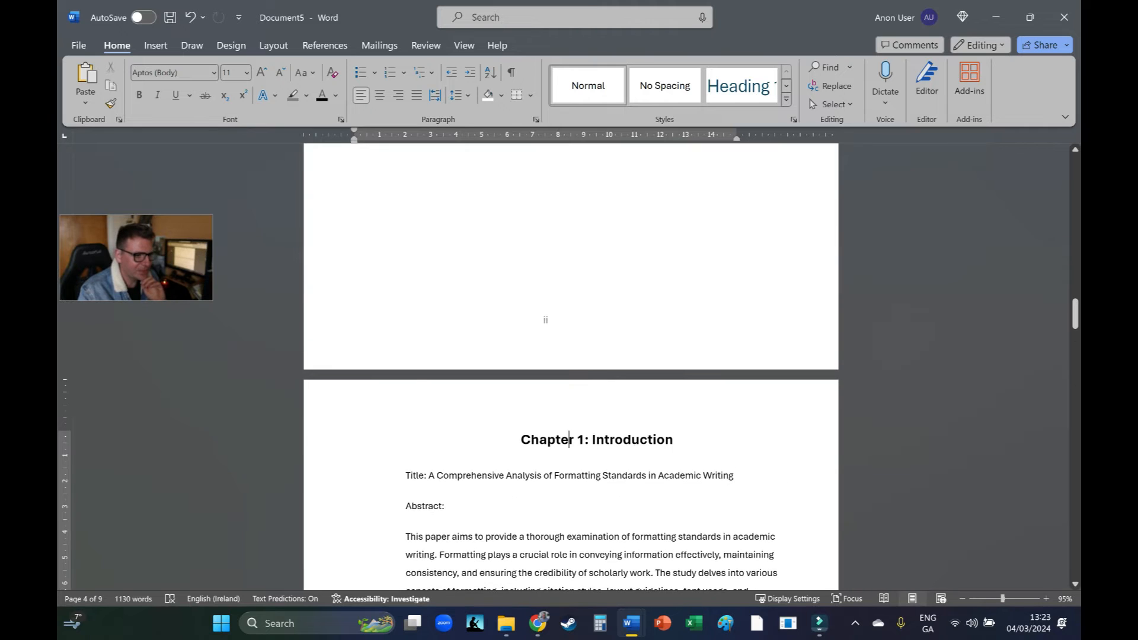
pyautogui.doubleClick(407, 414)
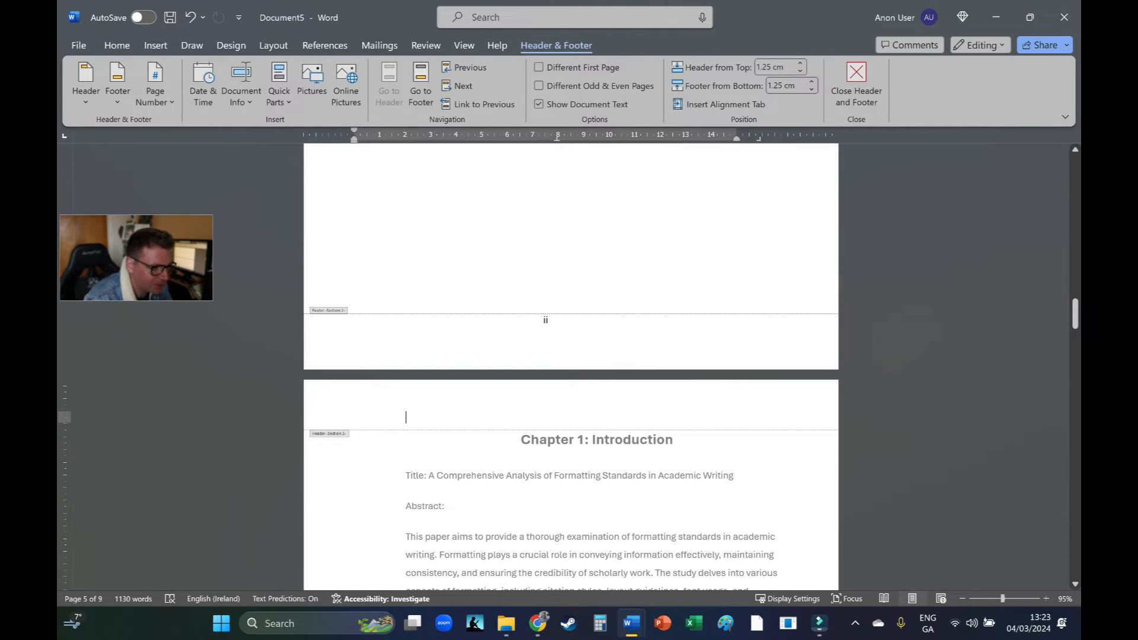
pyautogui.scroll(15, 570, 367)
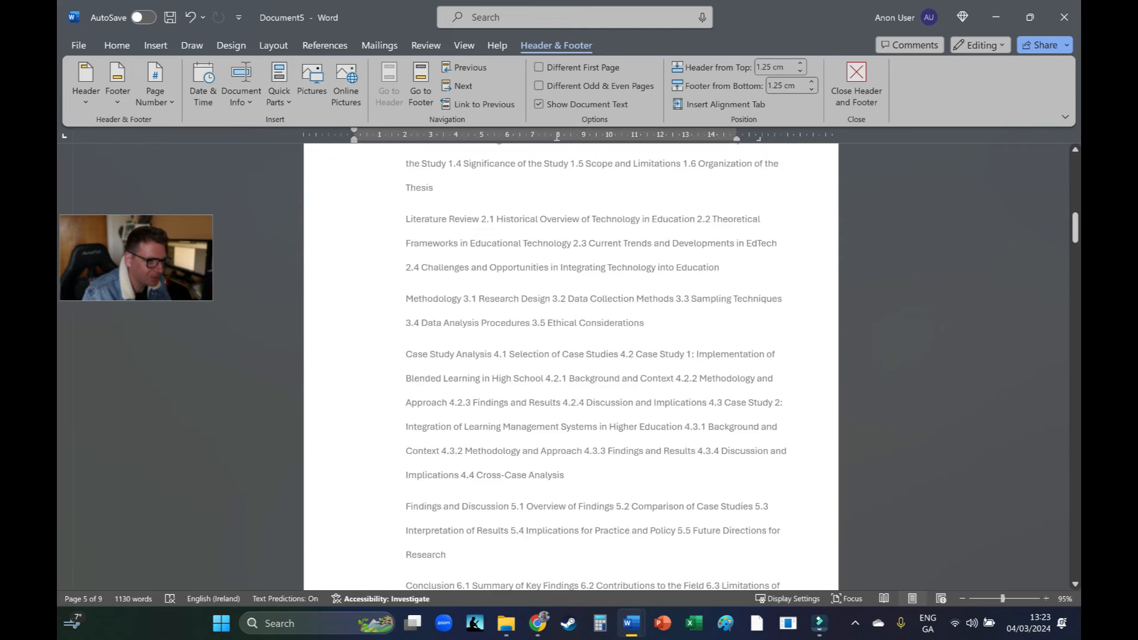
pyautogui.scroll(10, 570, 367)
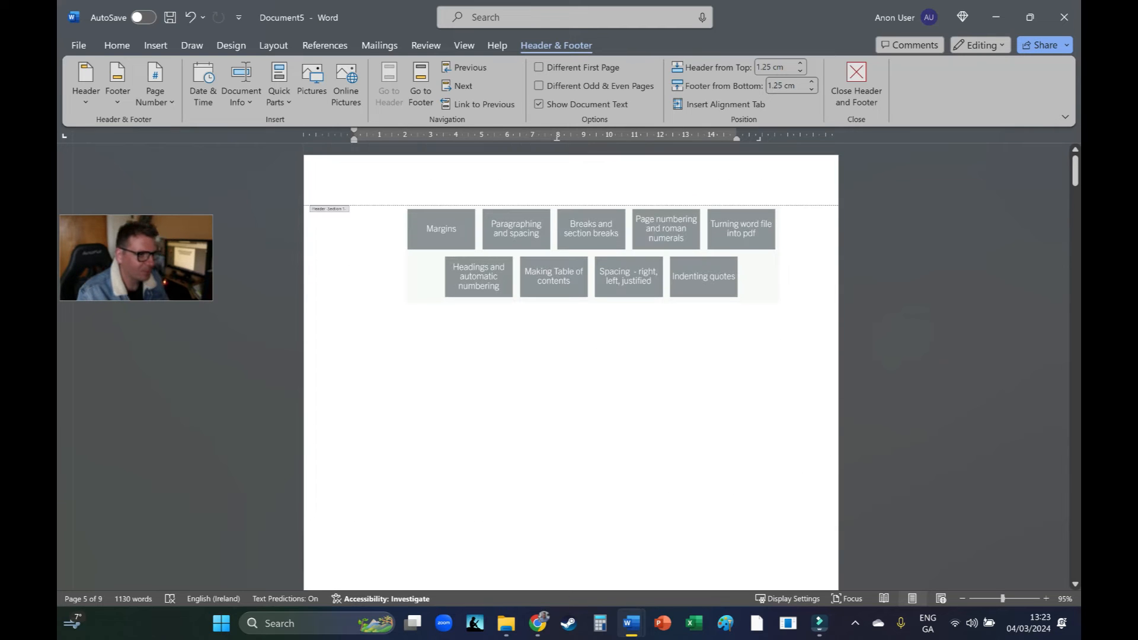
pyautogui.scroll(-12, 570, 367)
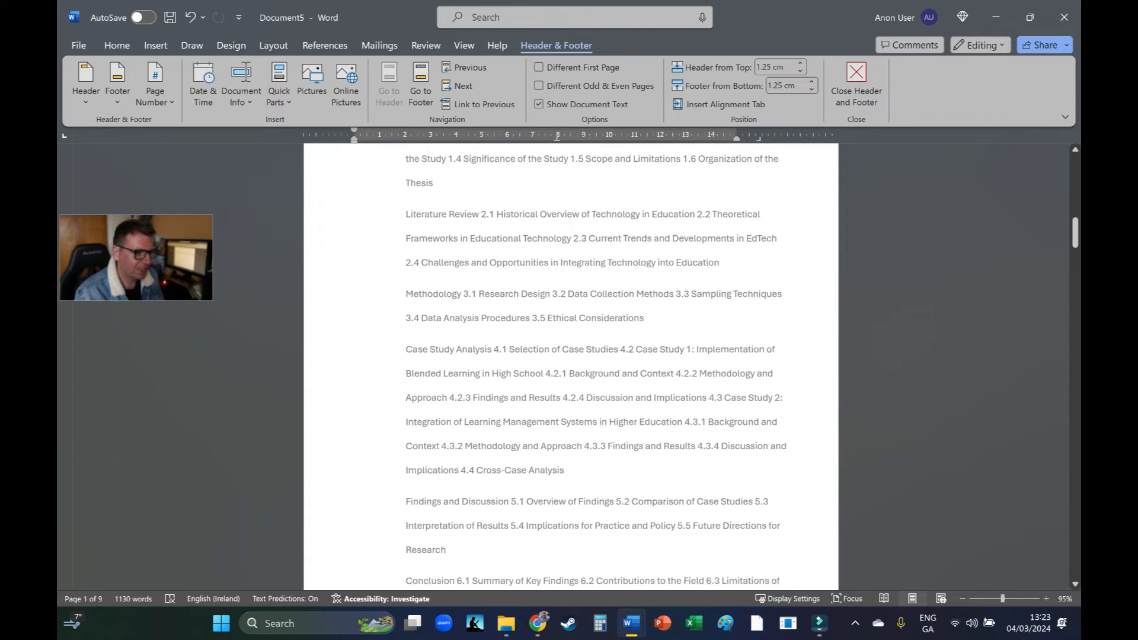
pyautogui.scroll(1, 571, 368)
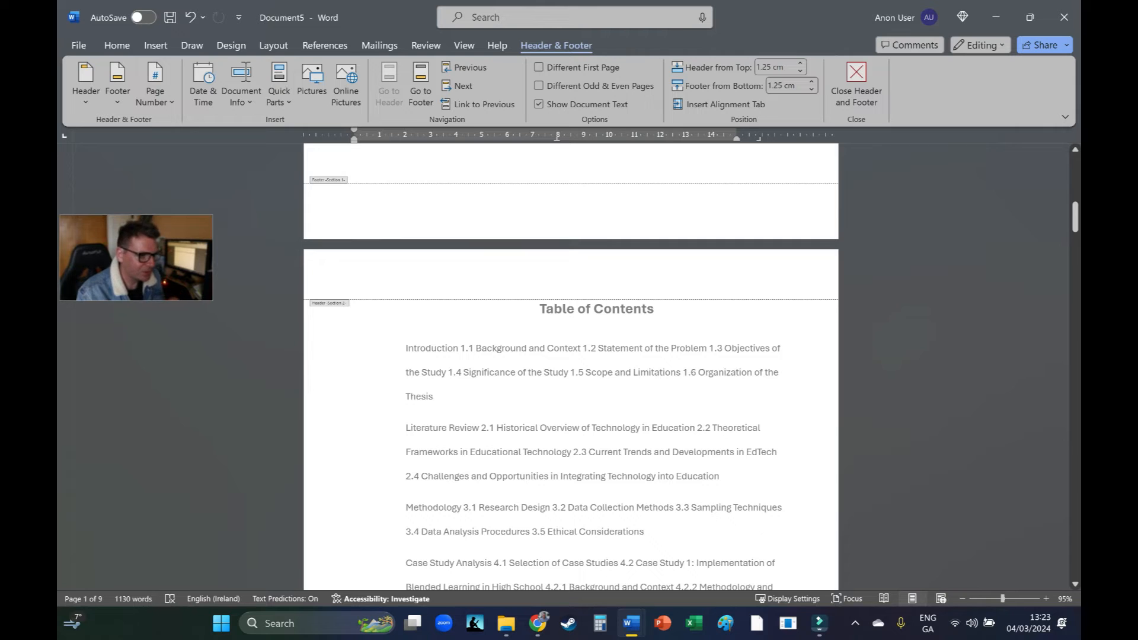
pyautogui.scroll(-10, 571, 367)
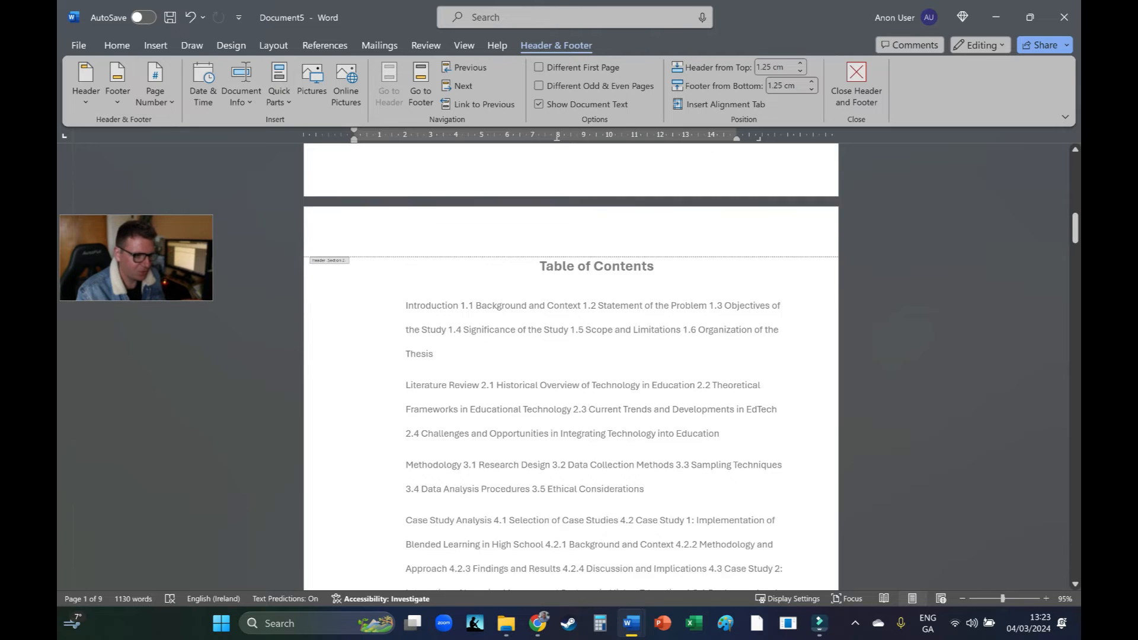
pyautogui.scroll(-8, 571, 368)
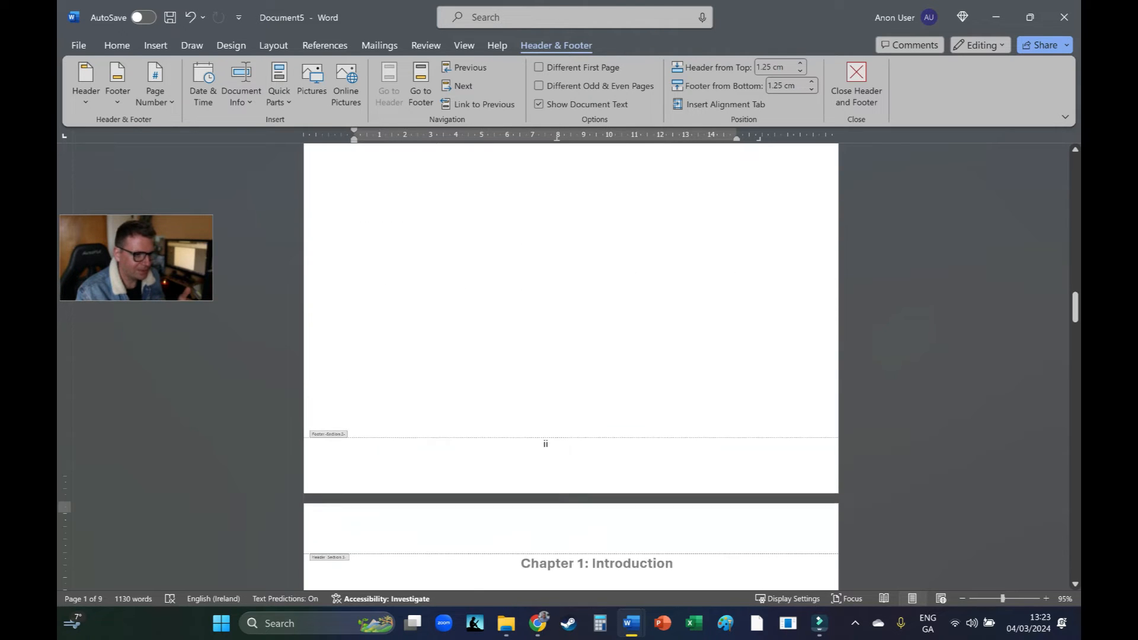
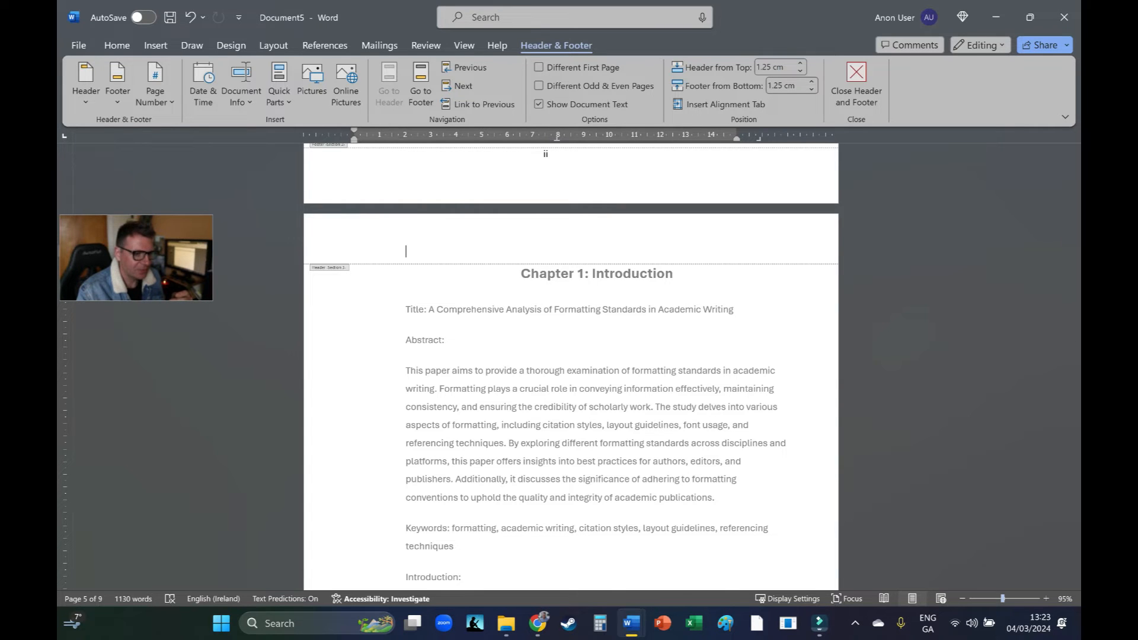
# - Return to the body text and insert a continuous section break before the "Chapter 1: Introduction" heading
pyautogui.doubleClick(624, 424)
pyautogui.click(597, 273)
pyautogui.scroll(-8, 571, 366)
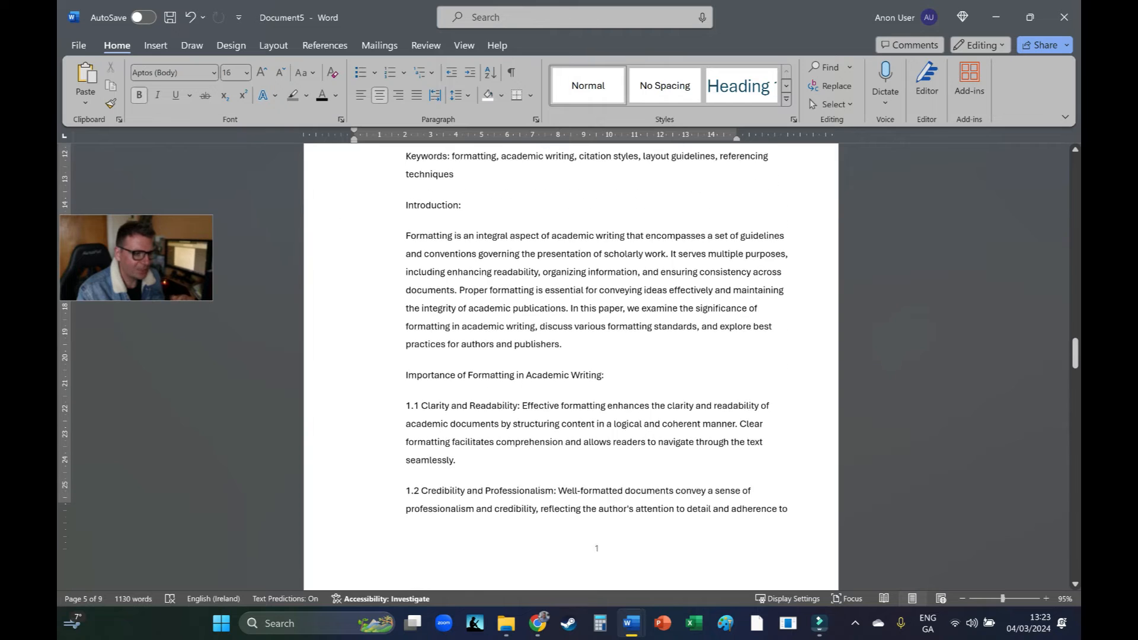
pyautogui.scroll(10, 571, 366)
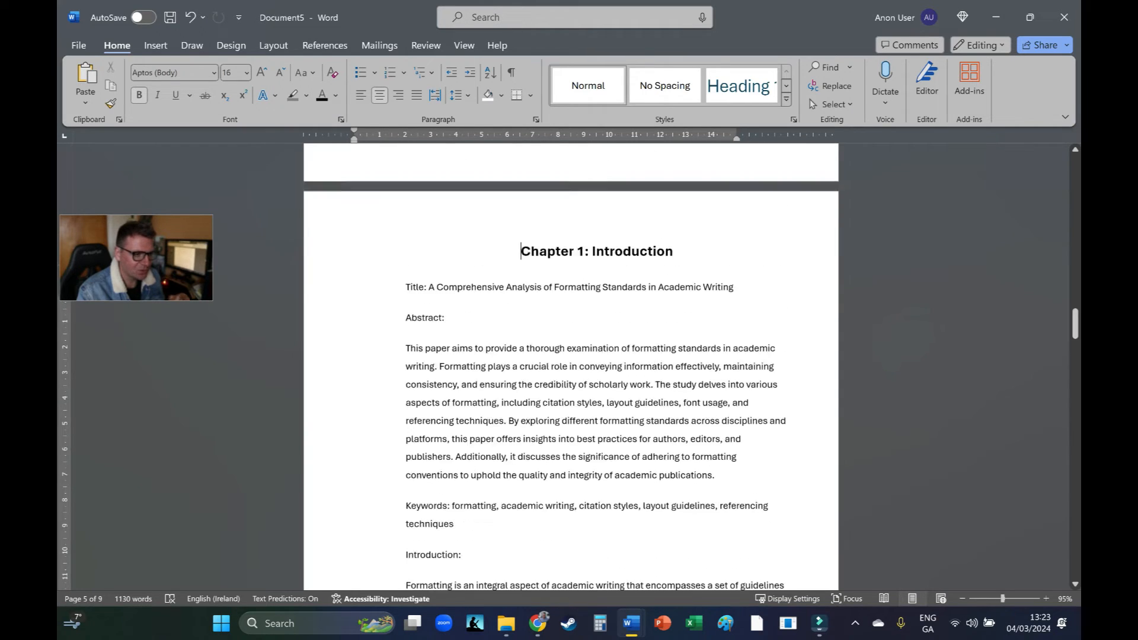
pyautogui.click(273, 45)
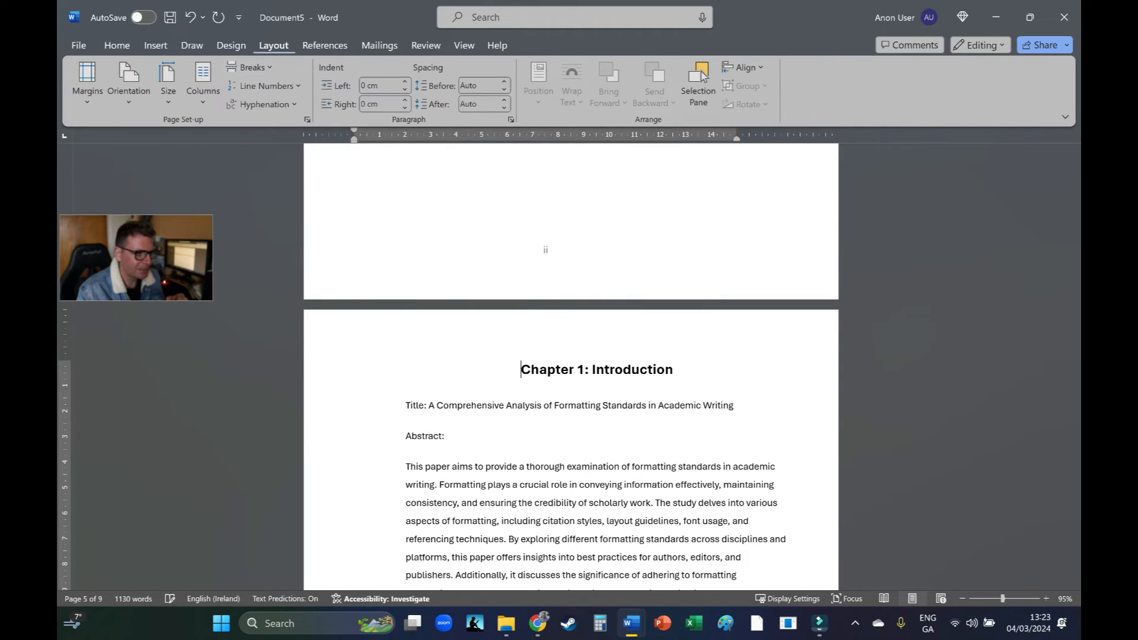
pyautogui.click(249, 66)
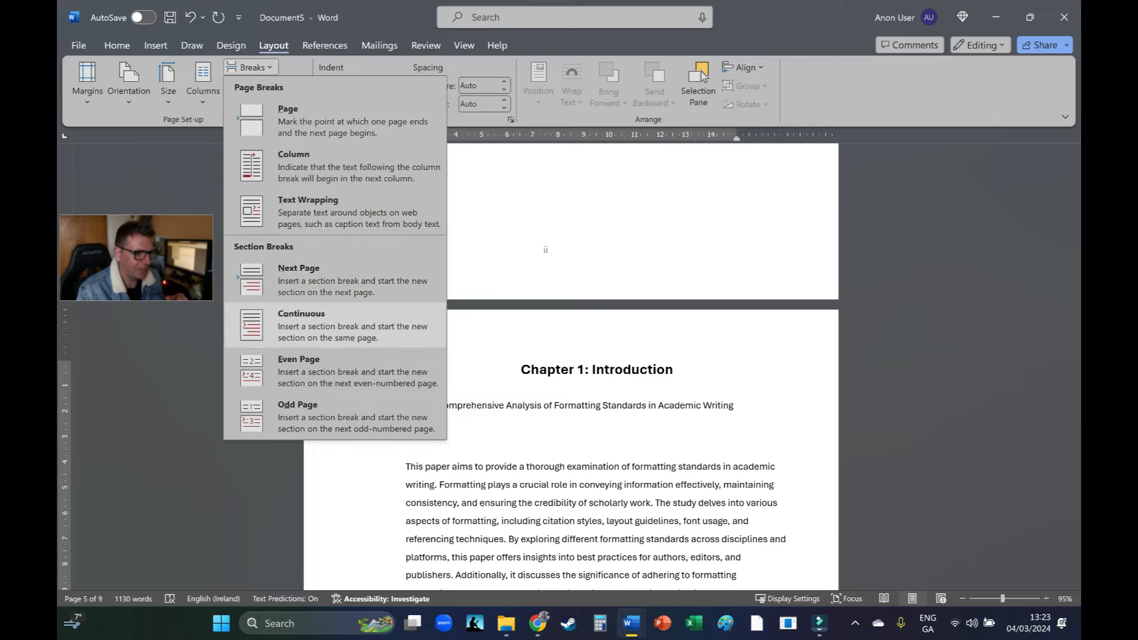
pyautogui.click(331, 324)
# - Check the header, footer and page numbers on the Chapter 1 page and the pages following it
pyautogui.doubleClick(405, 348)
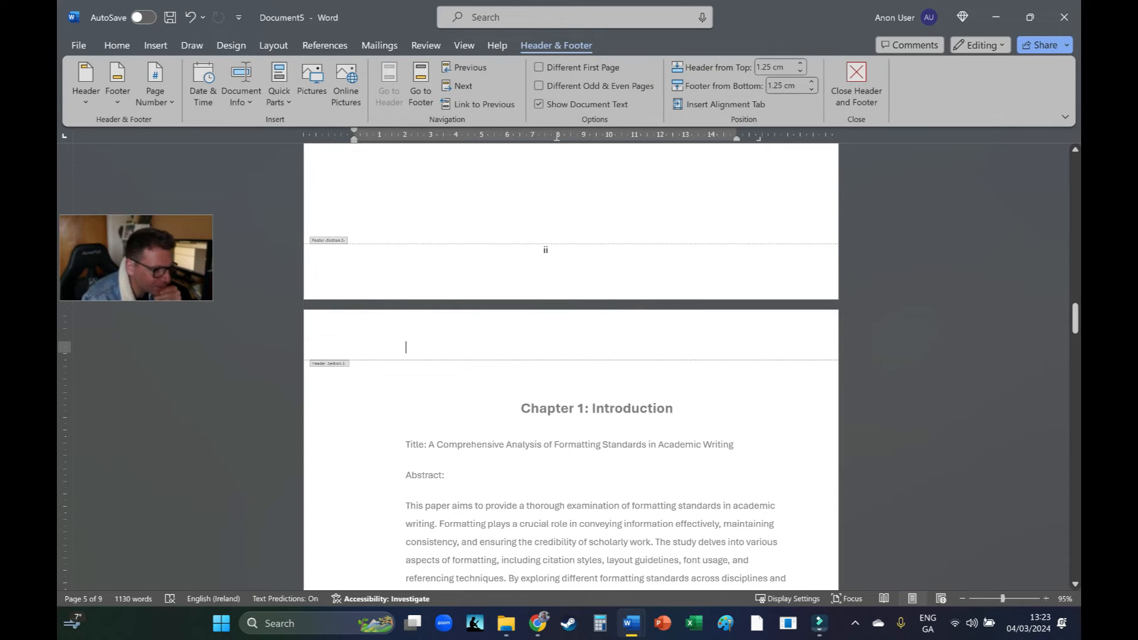
pyautogui.scroll(-8, 571, 366)
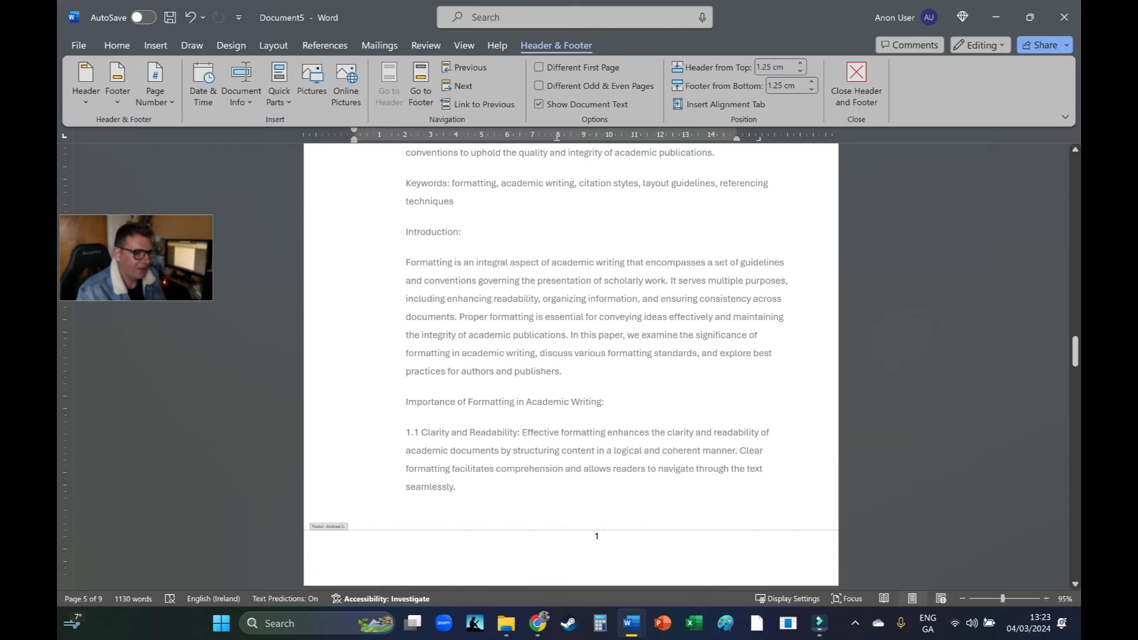
pyautogui.doubleClick(596, 549)
pyautogui.doubleClick(458, 488)
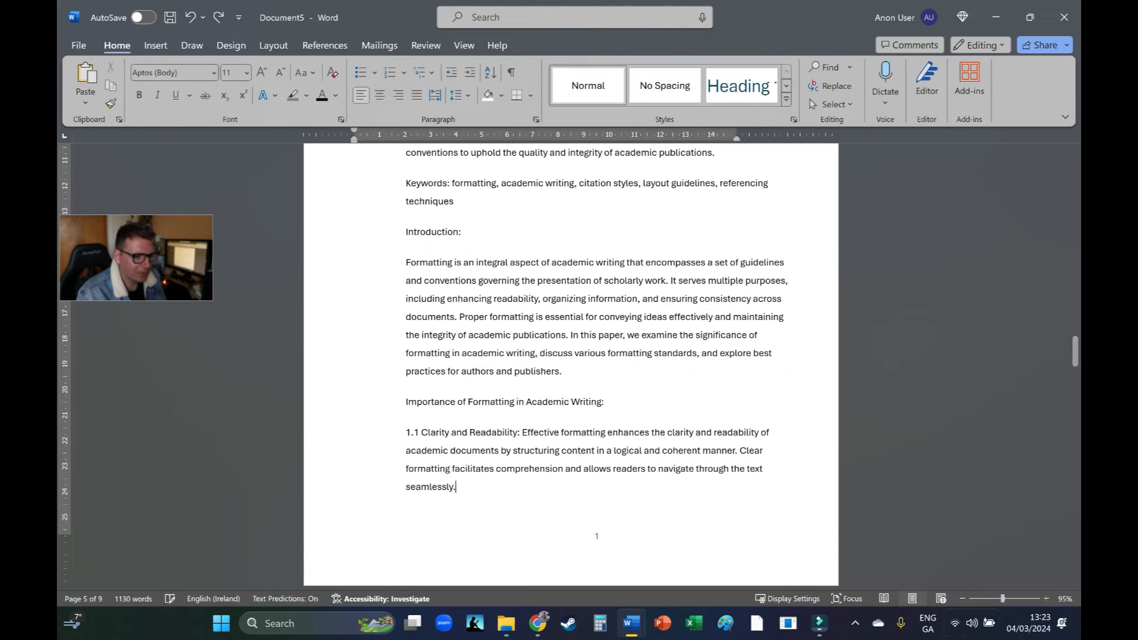
pyautogui.scroll(-2, 571, 355)
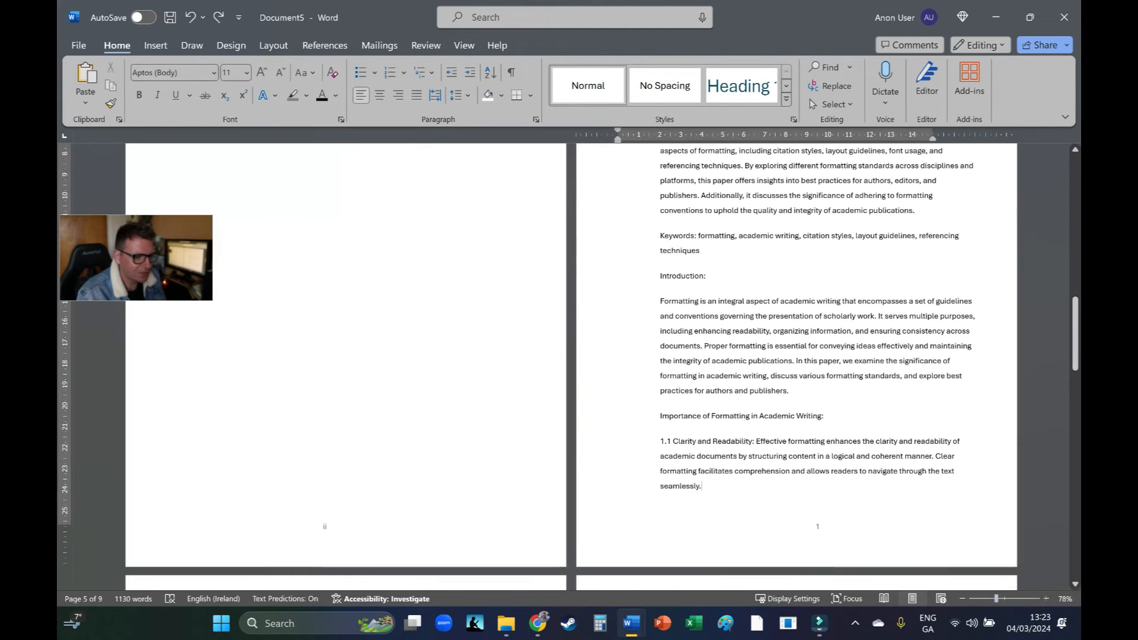
pyautogui.scroll(-10, 570, 366)
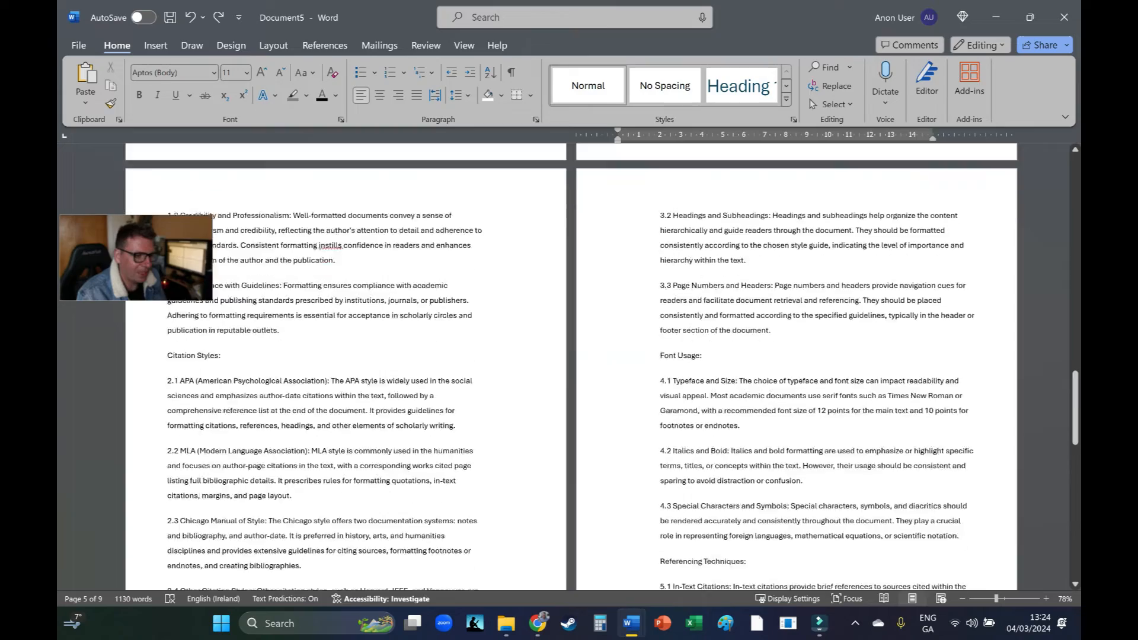
pyautogui.scroll(15, 571, 368)
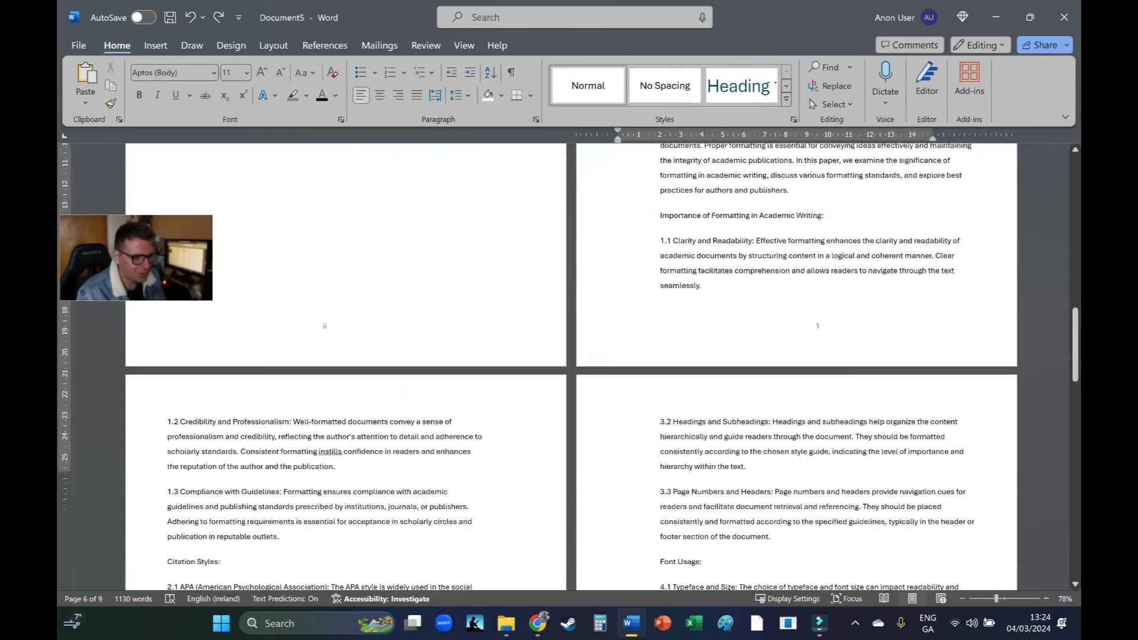
pyautogui.click(755, 238)
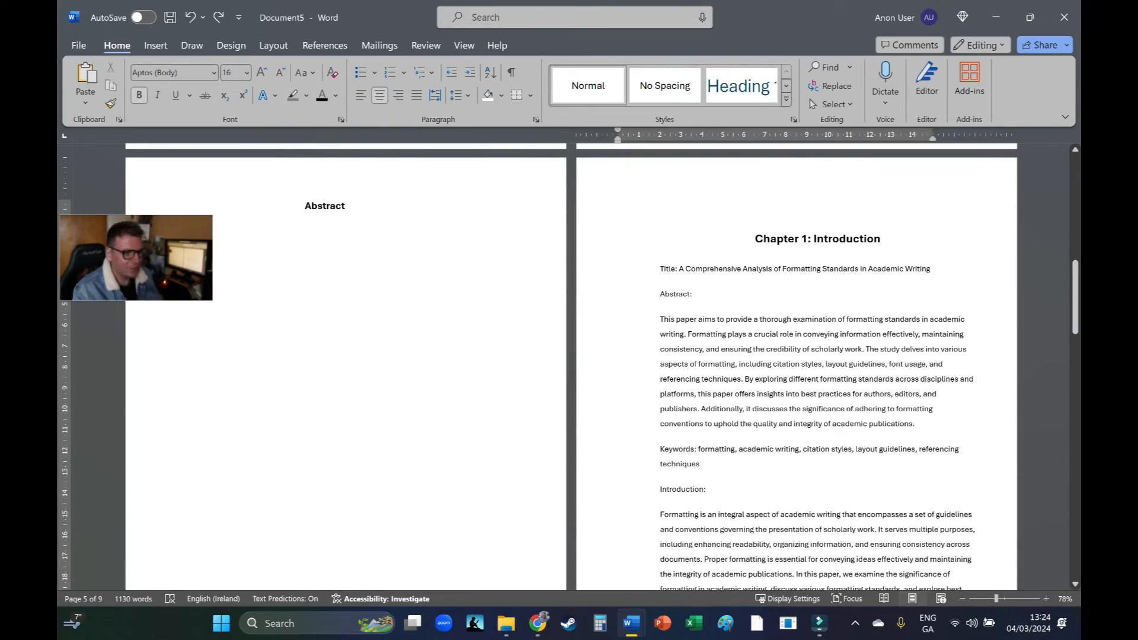
# - Set the page numbering in the Chapter 1 footer to start at 10, in the 1, 2, 3 format
pyautogui.scroll(-5, 570, 367)
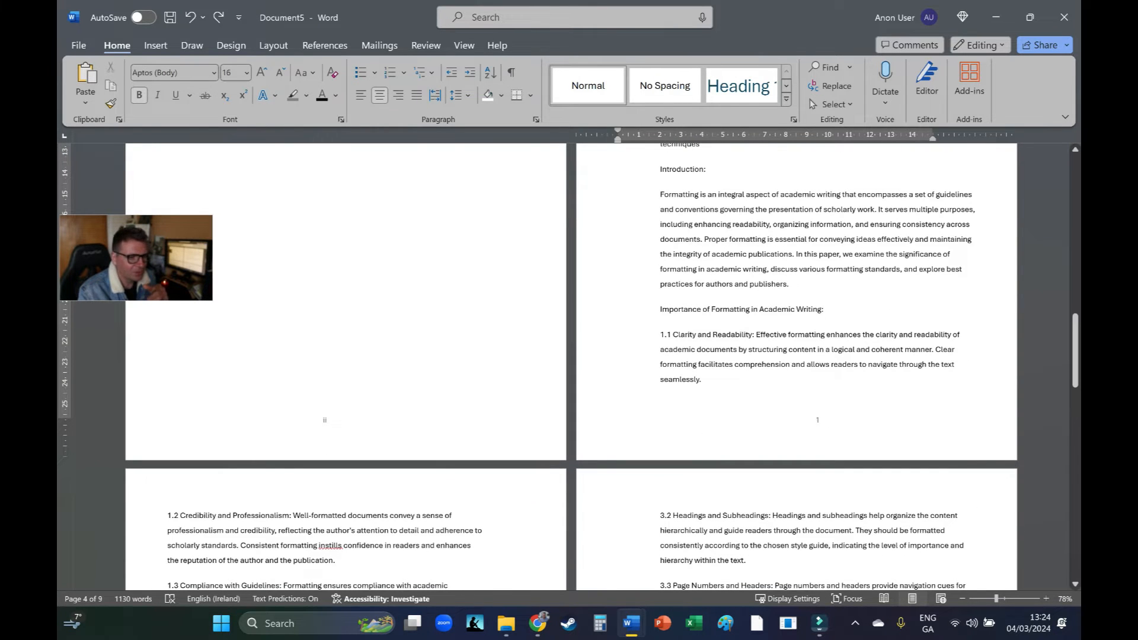
pyautogui.doubleClick(817, 420)
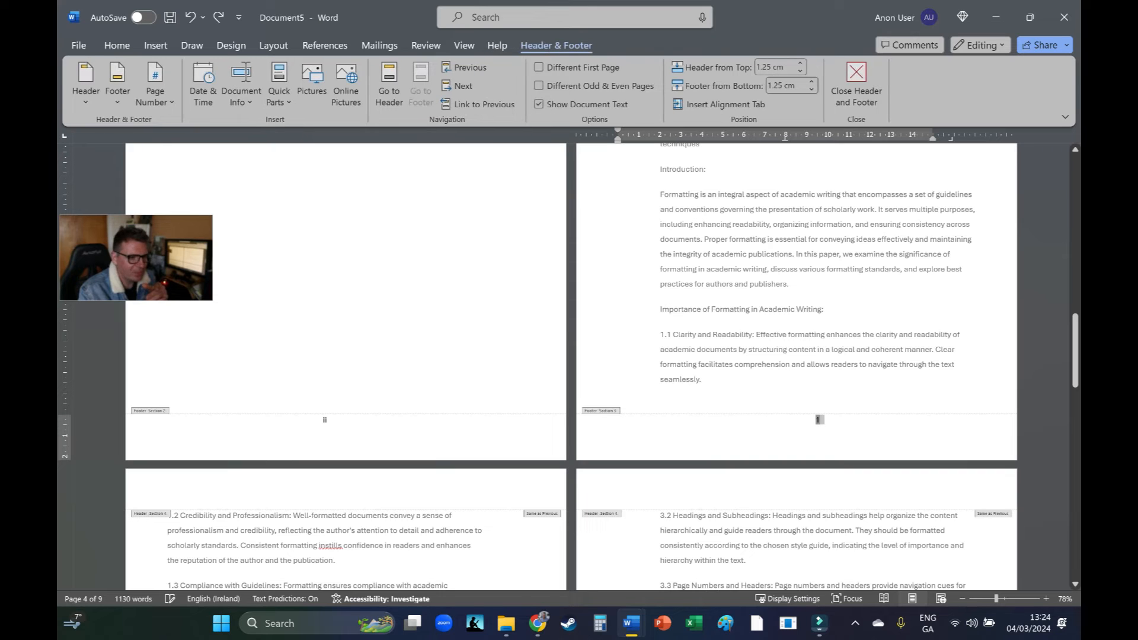
pyautogui.click(154, 90)
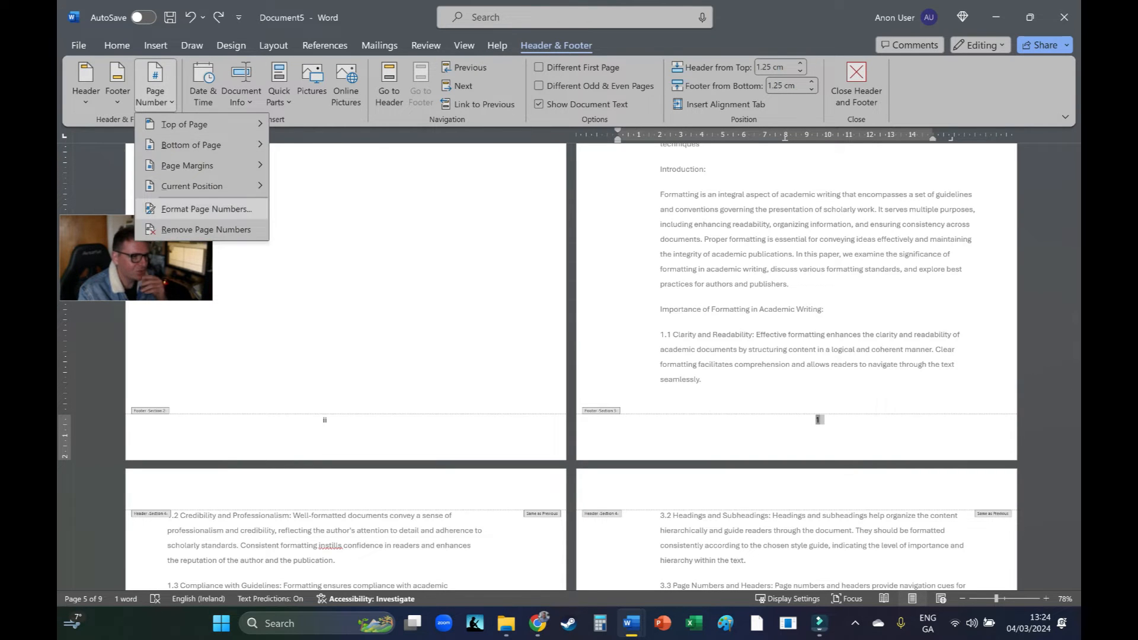
pyautogui.click(206, 209)
pyautogui.click(576, 345)
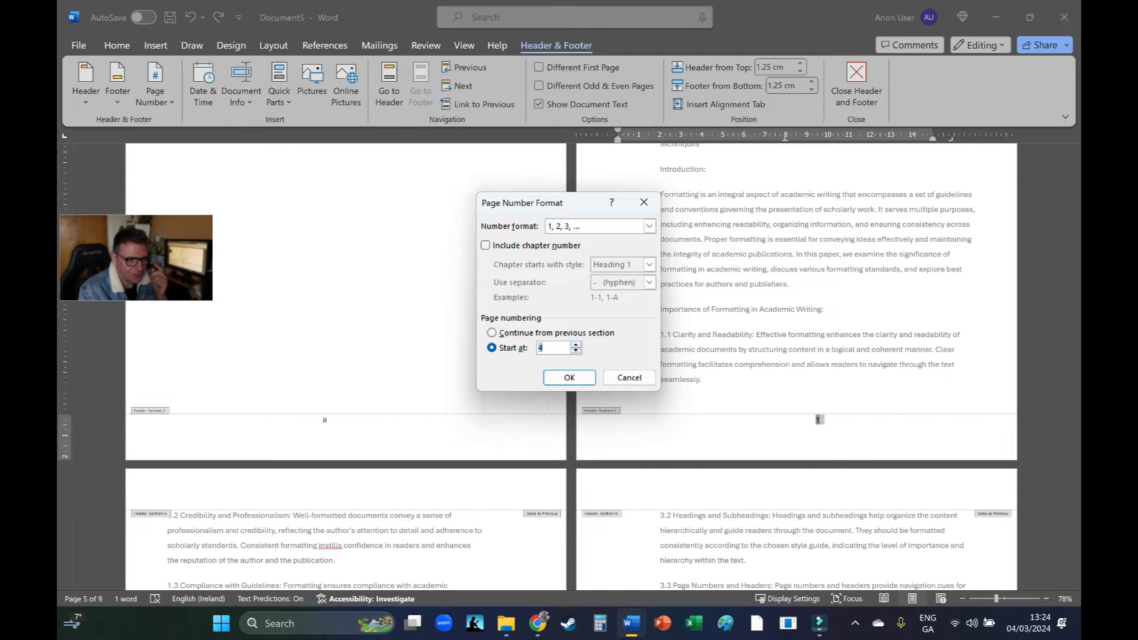
pyautogui.click(575, 344)
pyautogui.click(575, 344)
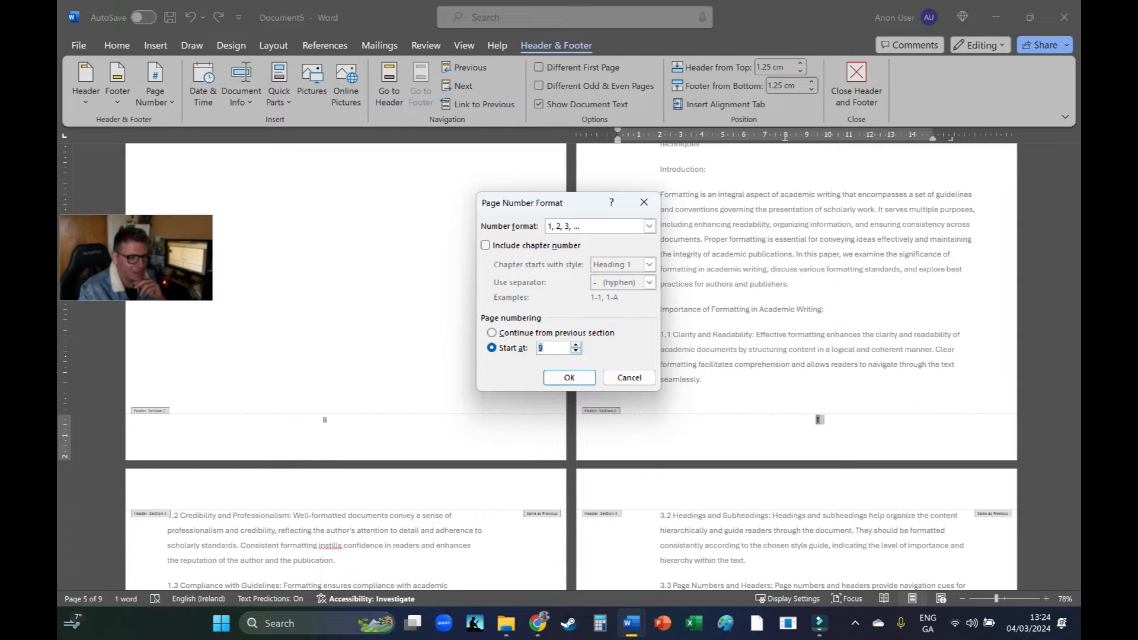
pyautogui.click(575, 344)
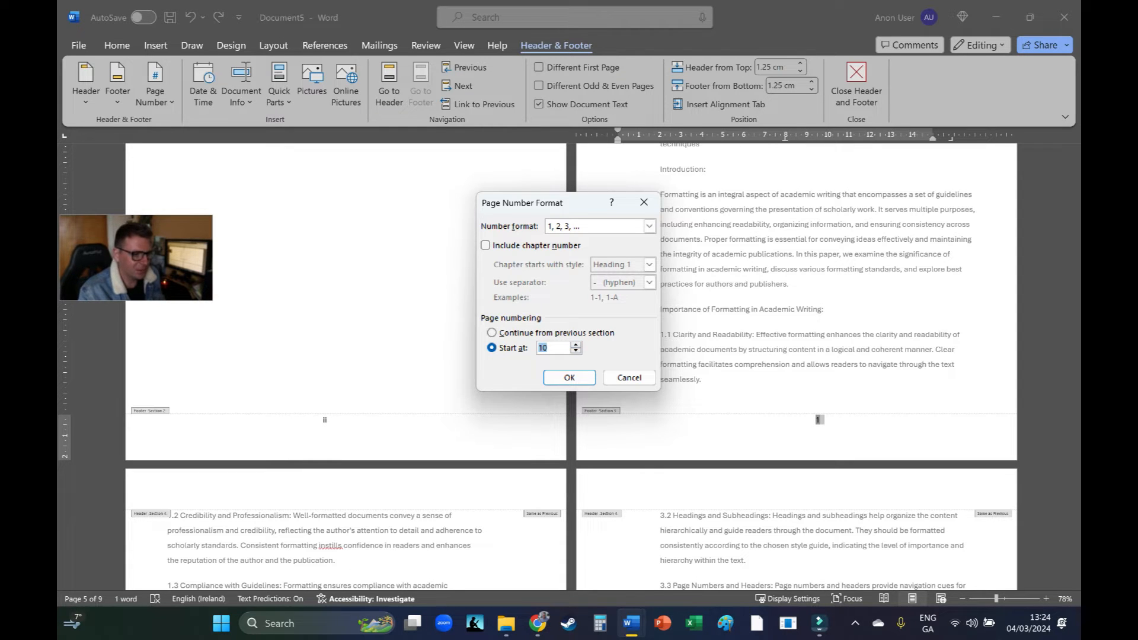
# - Start the Chapter 1 section's page numbering at 1 and close footer editing
pyautogui.write('1')
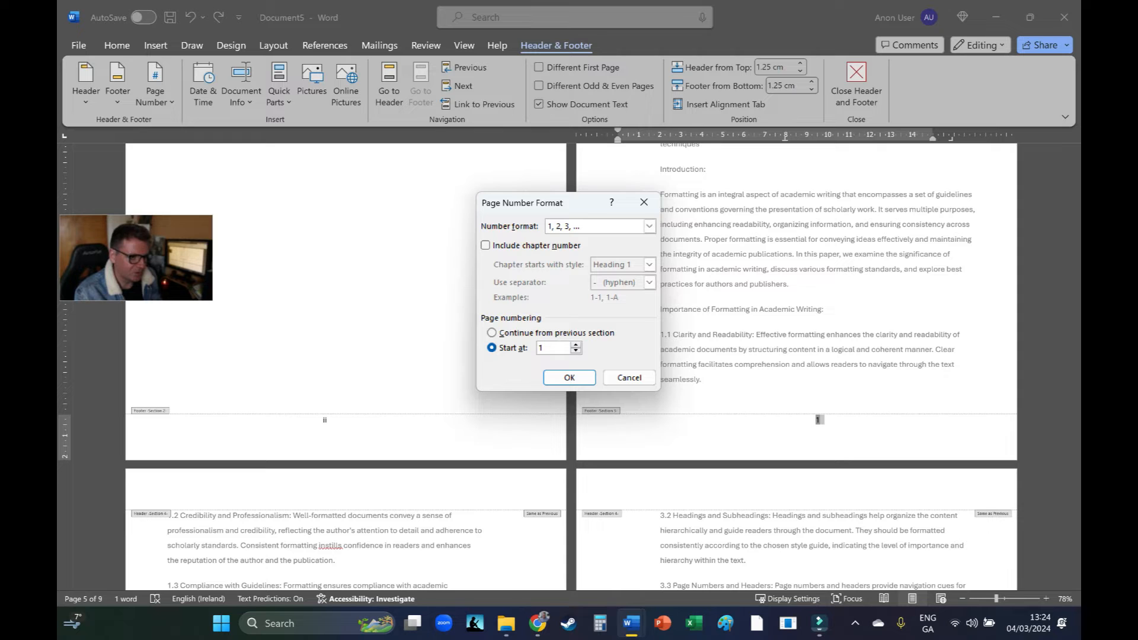
pyautogui.click(568, 378)
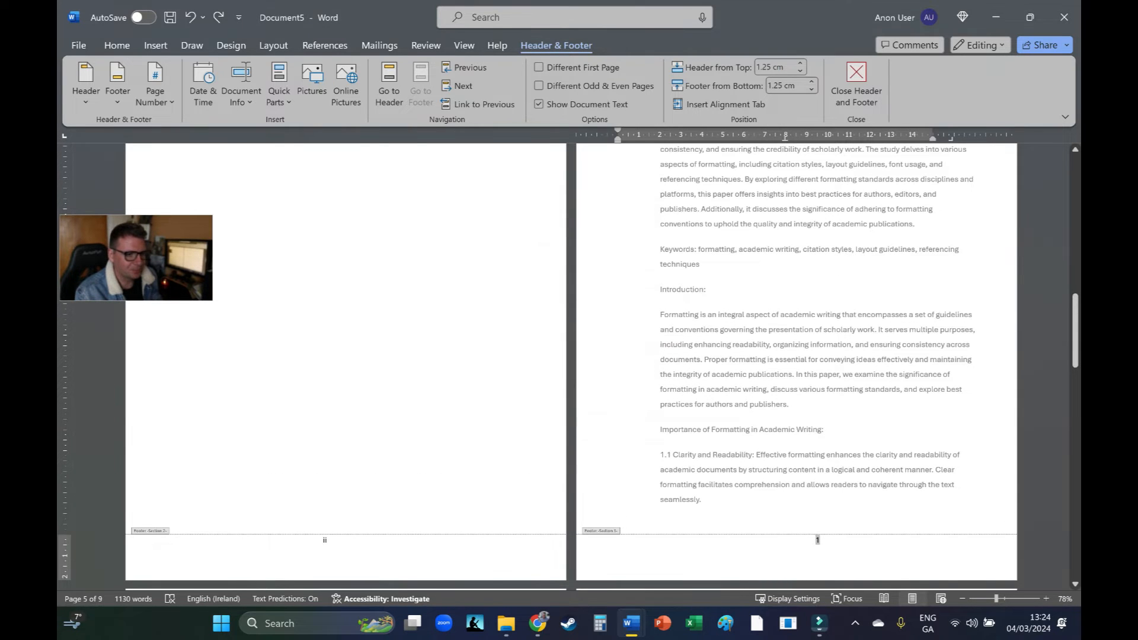
pyautogui.scroll(10, 796, 355)
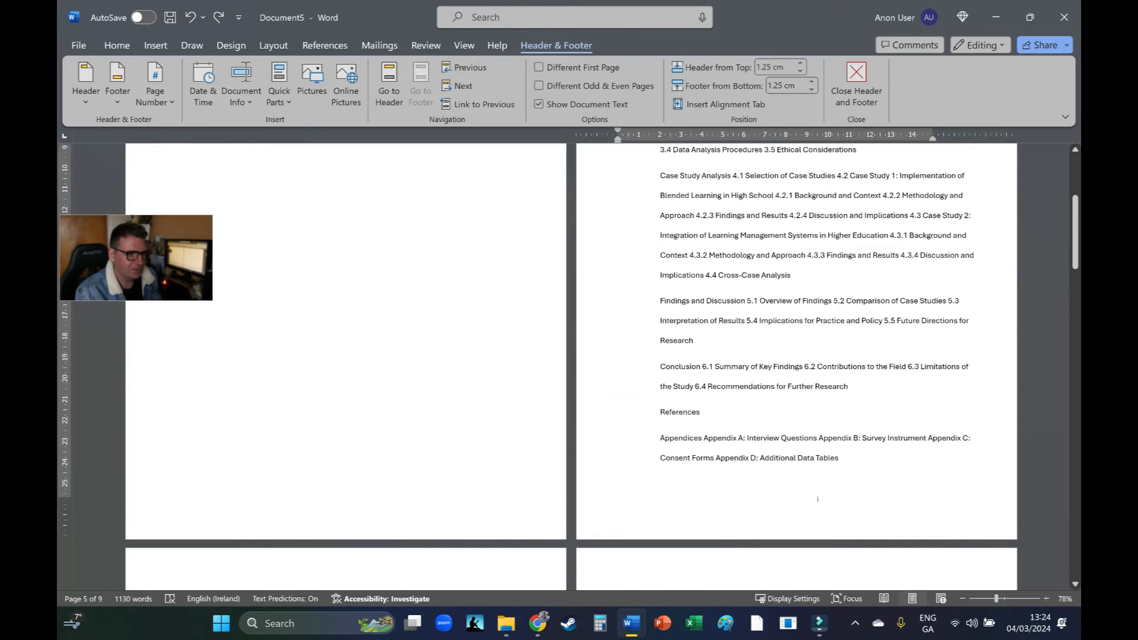
pyautogui.doubleClick(821, 255)
pyautogui.scroll(4, 568, 365)
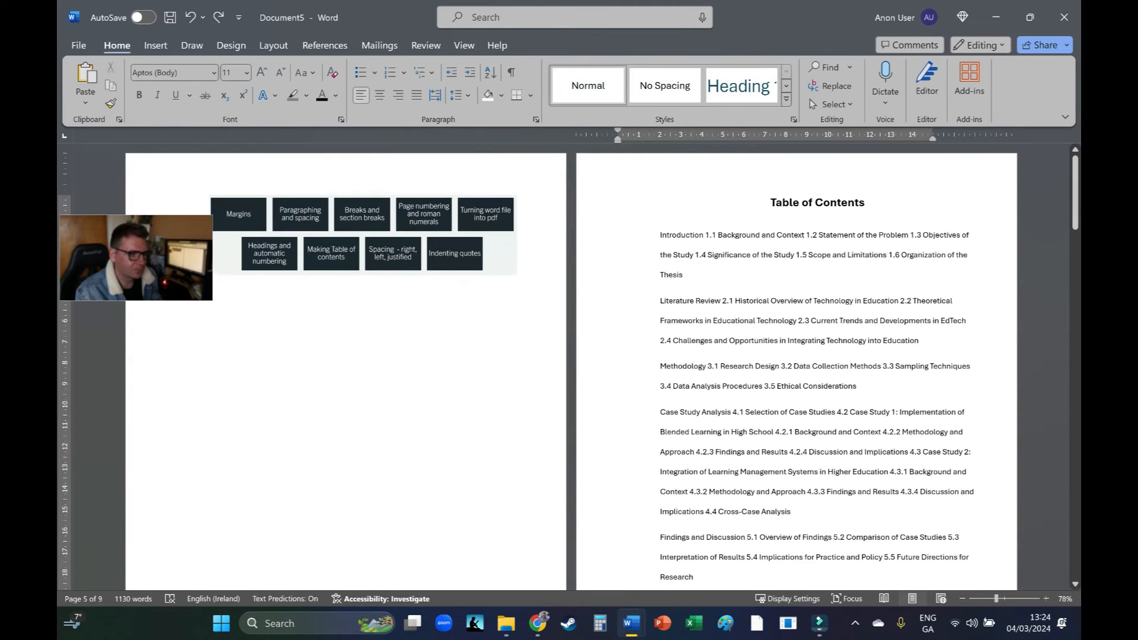
# - Review the overview graphic of formatting topics on the document's first page
pyautogui.moveTo(136, 257); pyautogui.dragTo(344, 441)
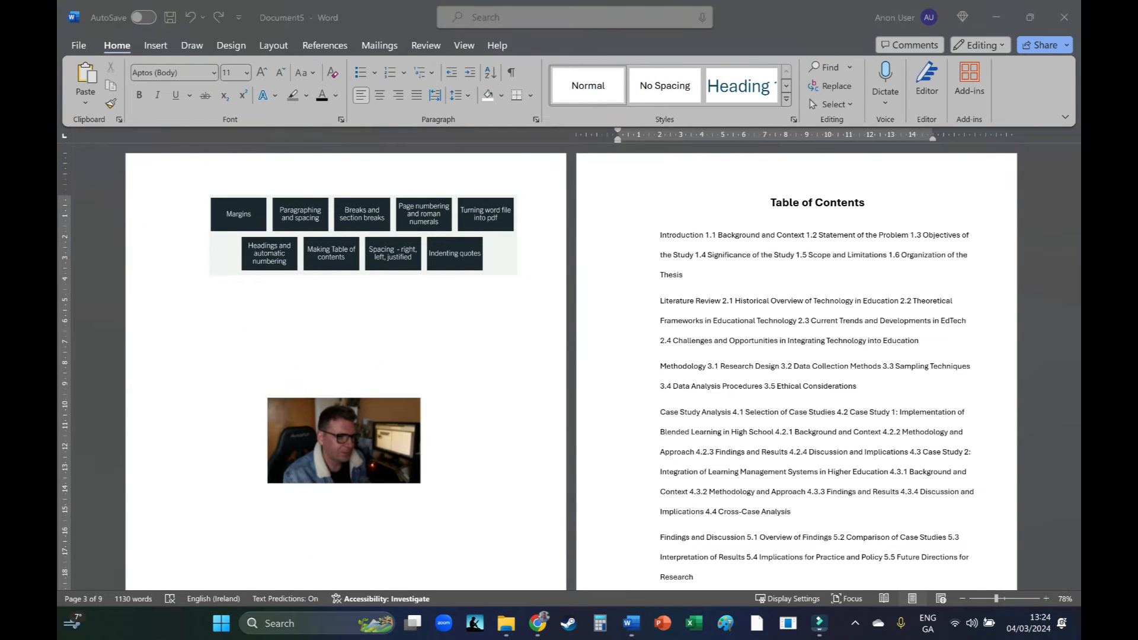
pyautogui.scroll(7, 568, 365)
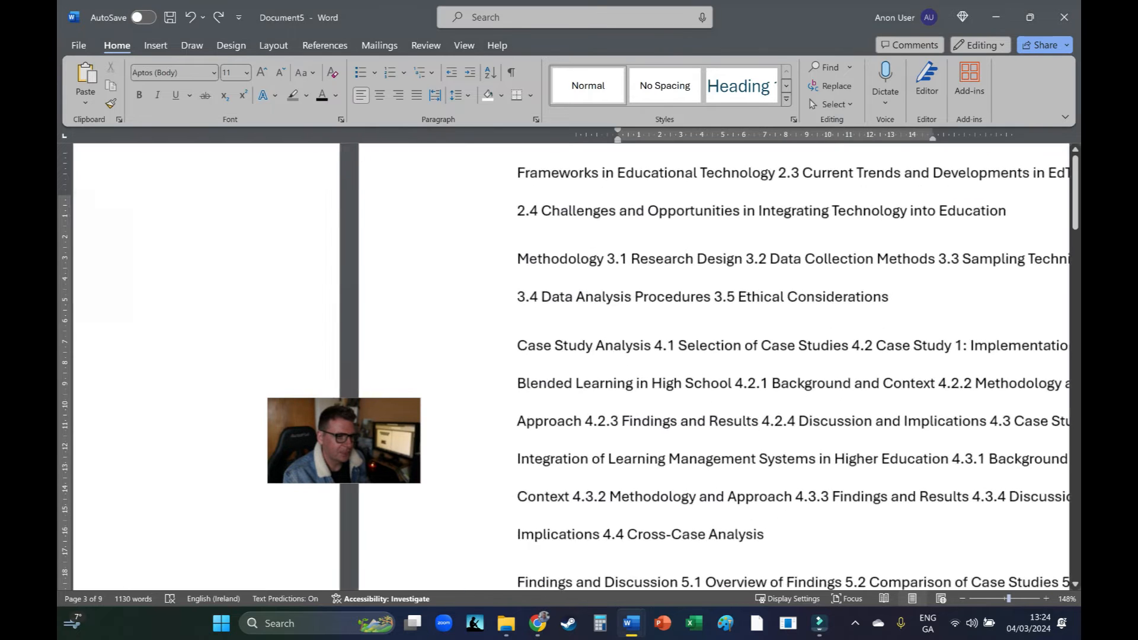
pyautogui.scroll(5, 568, 365)
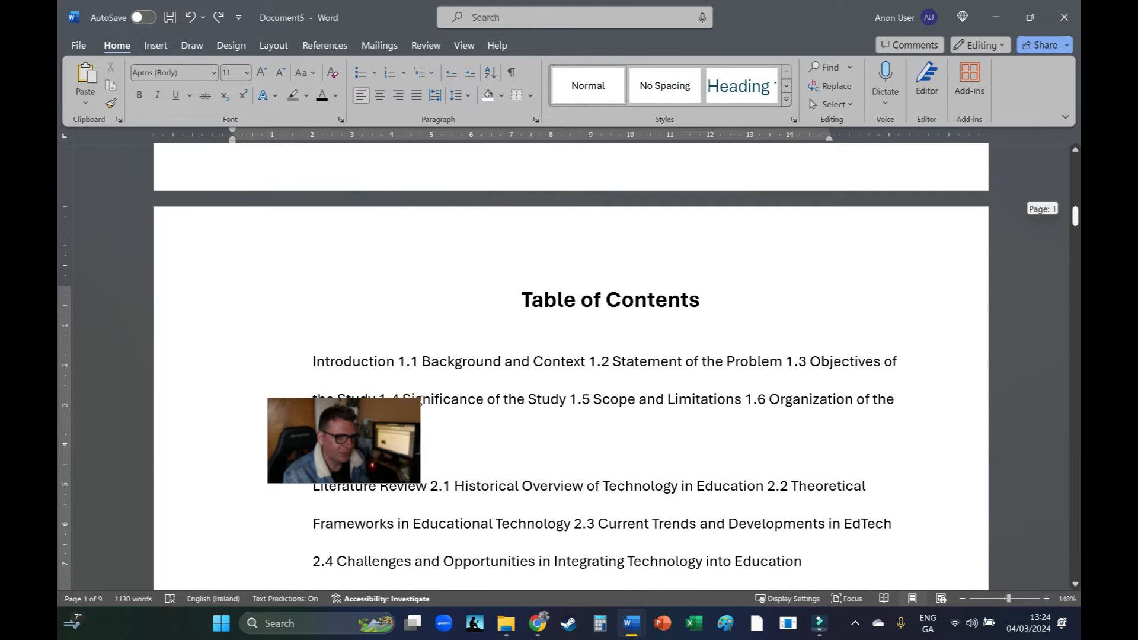
pyautogui.scroll(10, 567, 365)
pyautogui.moveTo(344, 441); pyautogui.dragTo(403, 484)
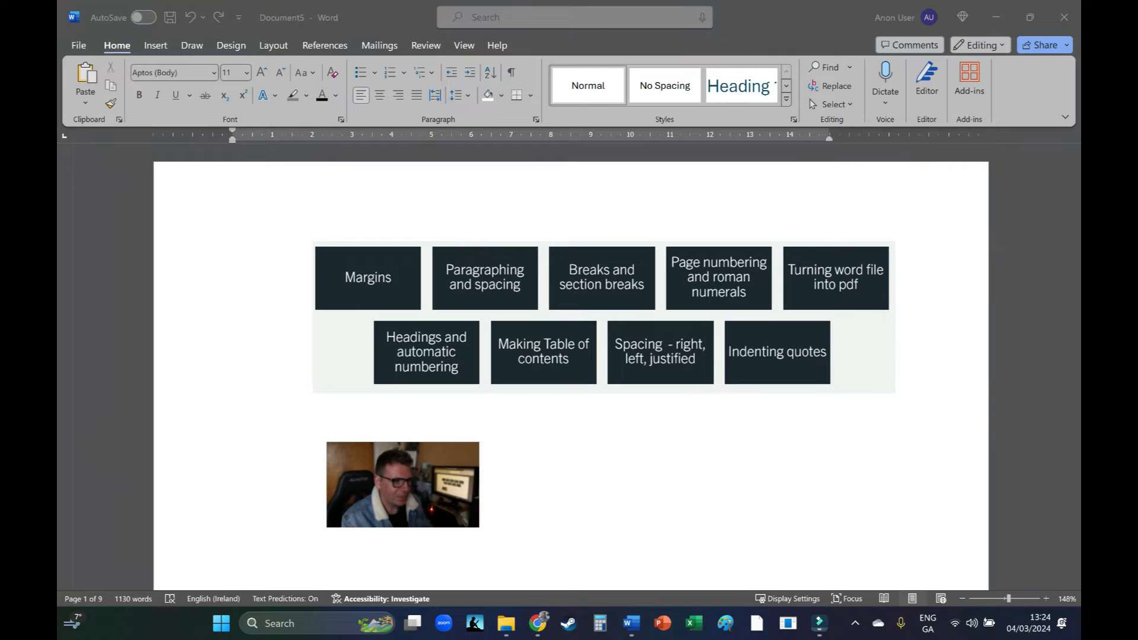
pyautogui.click(1009, 598)
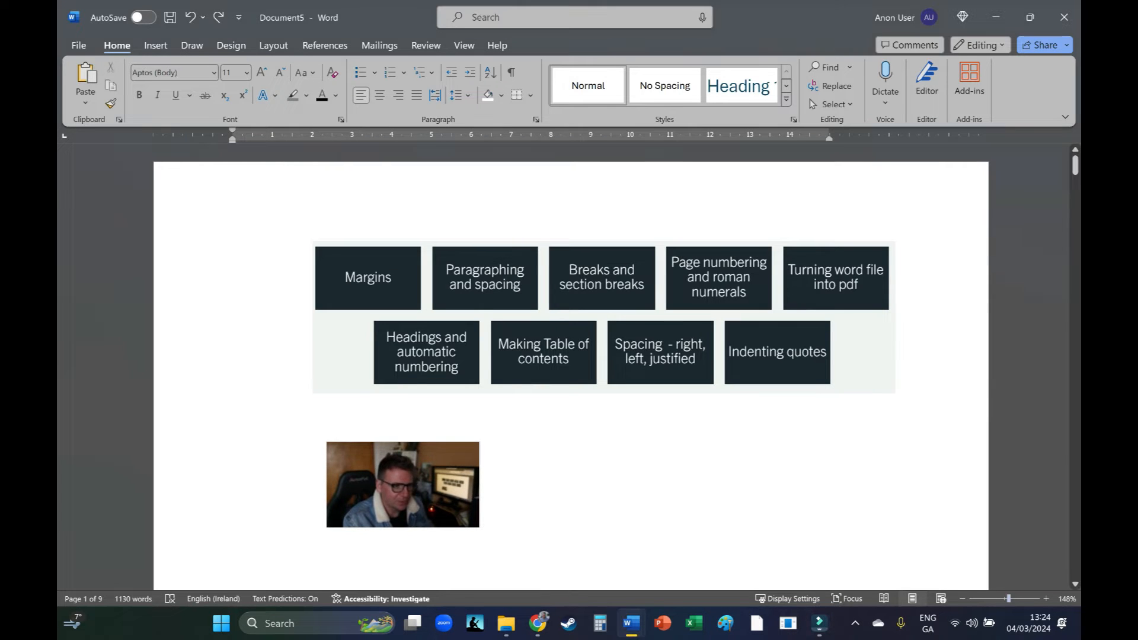
pyautogui.moveTo(1008, 598); pyautogui.dragTo(1001, 598)
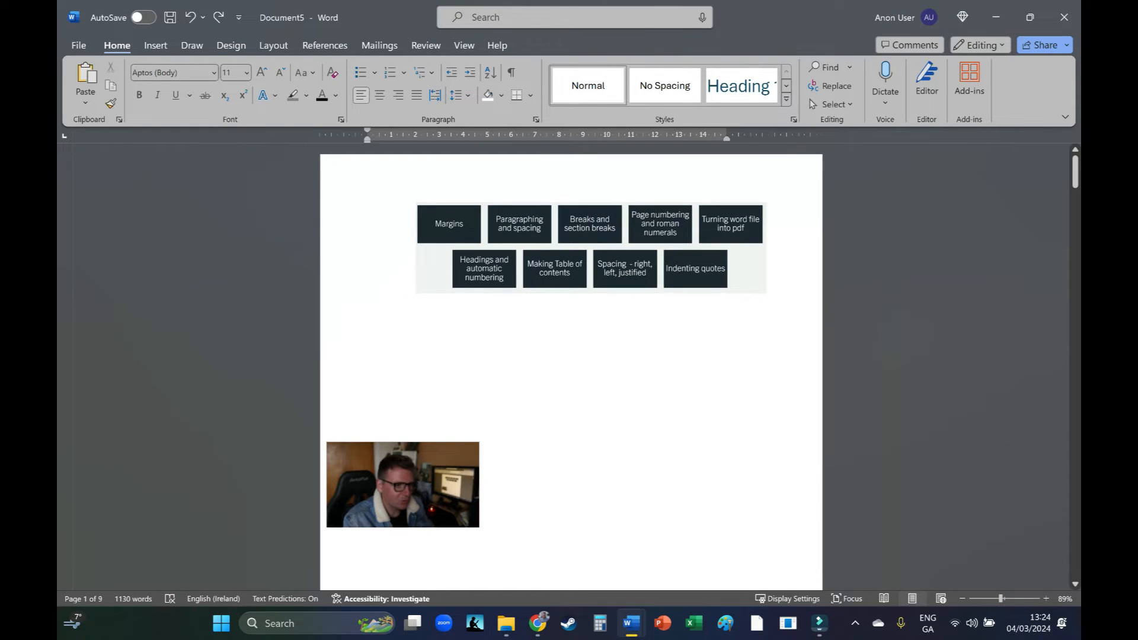
pyautogui.moveTo(403, 484); pyautogui.dragTo(553, 414)
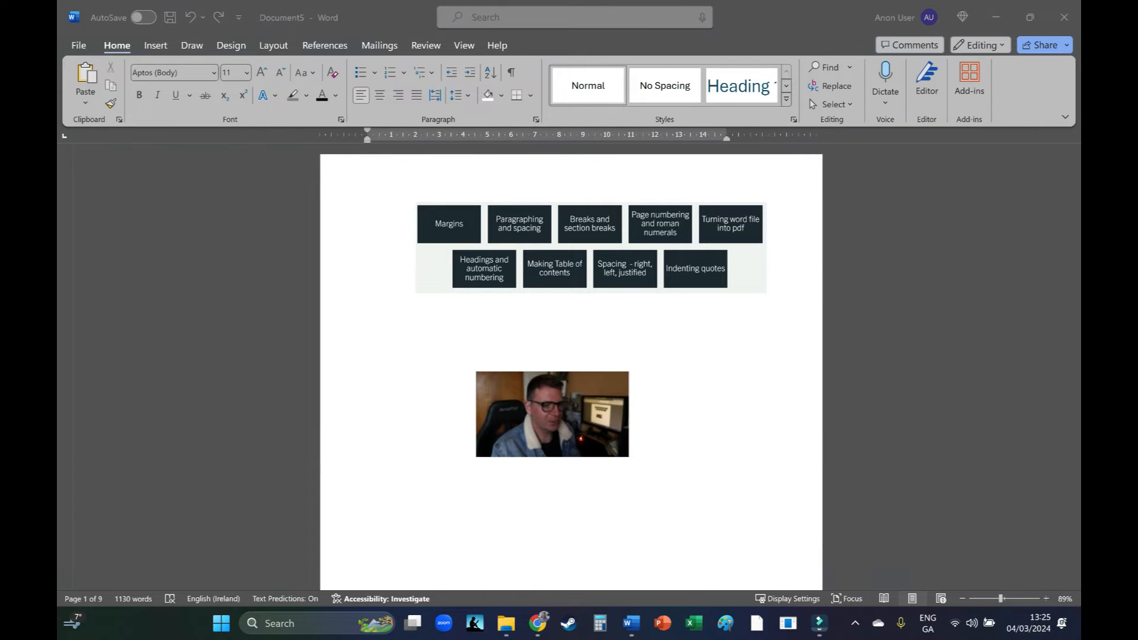
pyautogui.click(809, 98)
# - Cut all the placeholder outline text below the Table of Contents heading, from Introduction through Appendices
pyautogui.scroll(-6, 571, 309)
pyautogui.moveTo(552, 414); pyautogui.dragTo(210, 429)
pyautogui.scroll(-6, 571, 368)
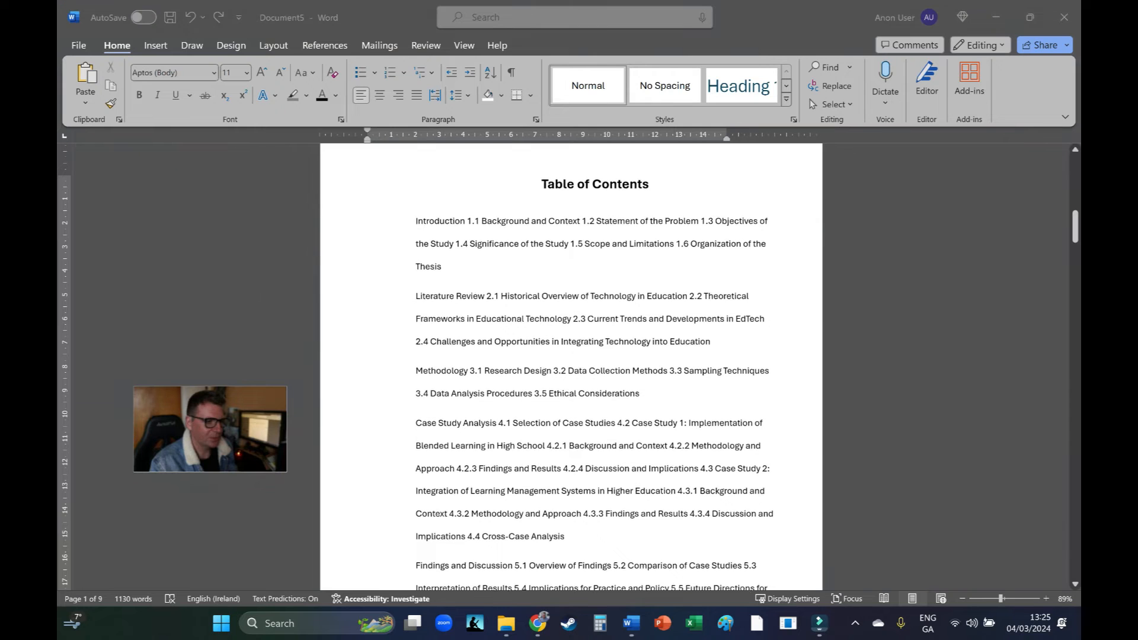
pyautogui.click(600, 513)
pyautogui.moveTo(415, 220); pyautogui.dragTo(595, 370)
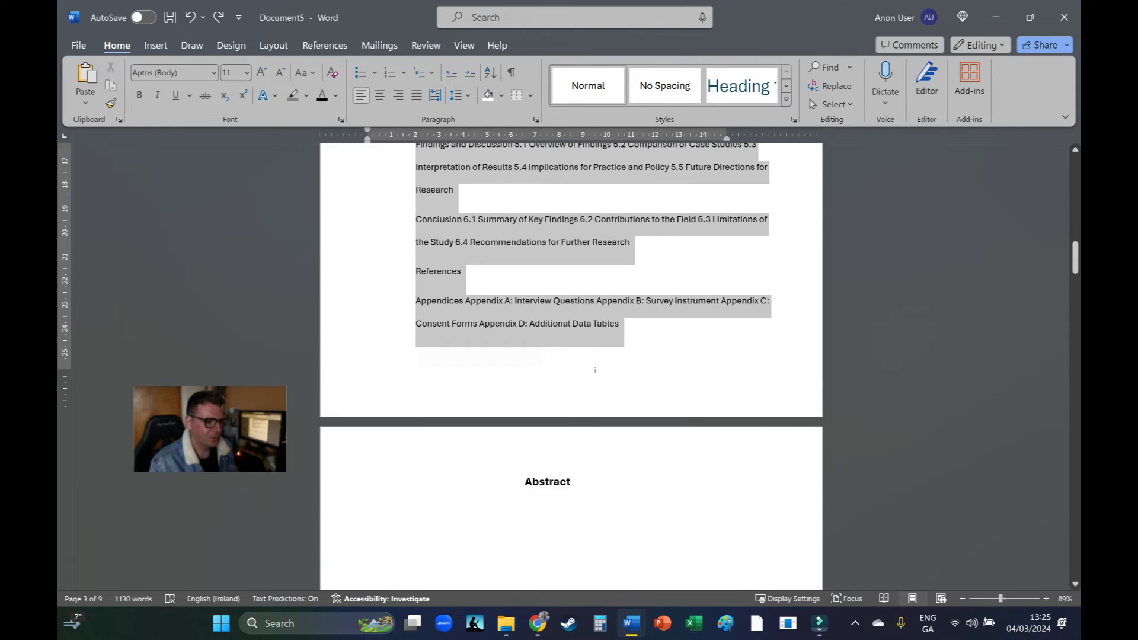
pyautogui.press('Delete')
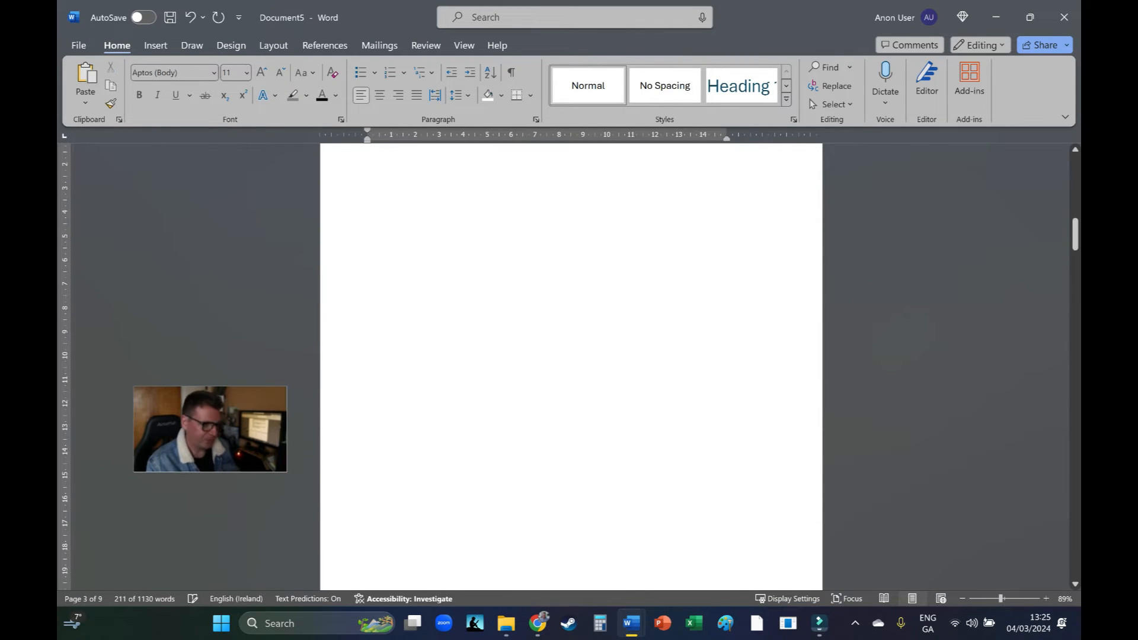
# - Paste the cut outline text below the Conclusion paragraph near the end of the document
pyautogui.moveTo(1075, 234); pyautogui.dragTo(1075, 487)
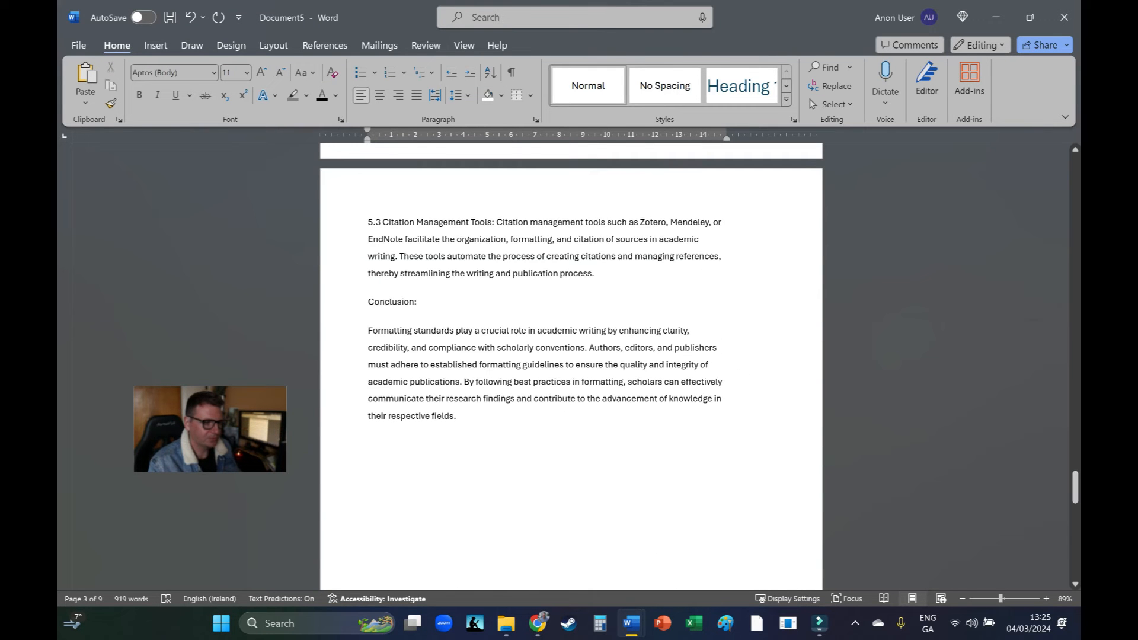
pyautogui.click(368, 473)
pyautogui.hotkey('ctrl', 'v')
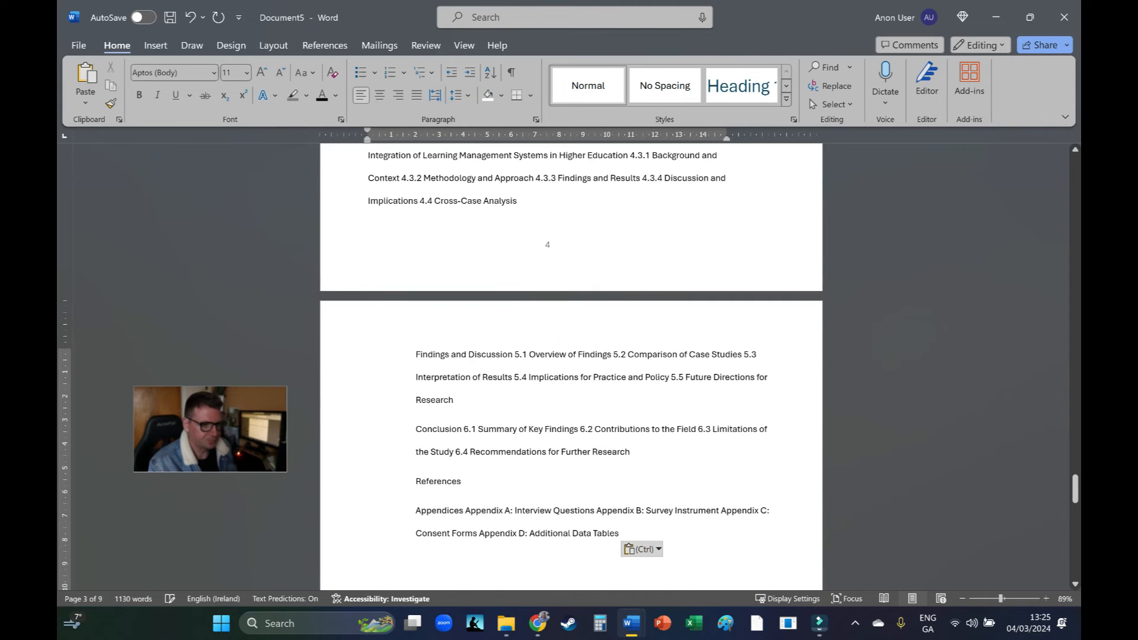
pyautogui.scroll(3, 571, 368)
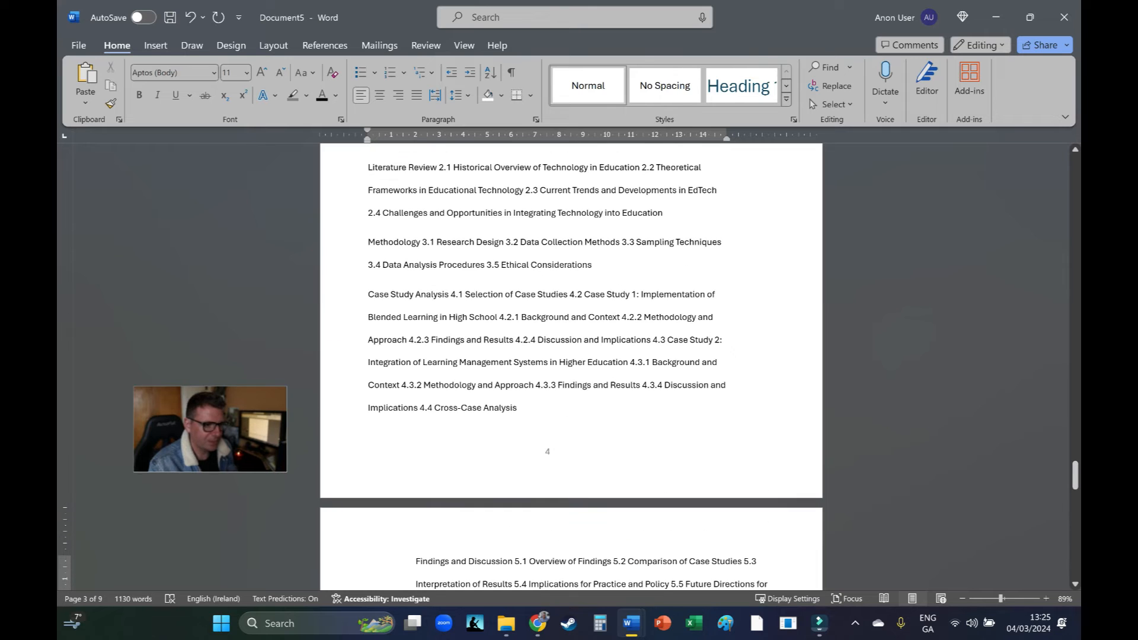
pyautogui.scroll(3, 570, 368)
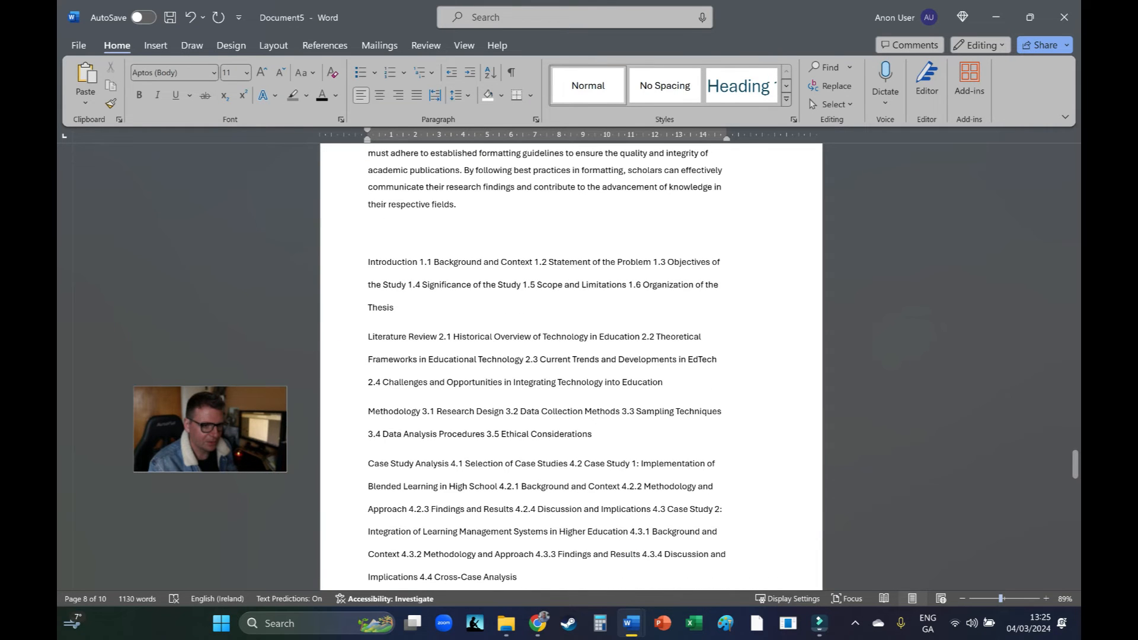
pyautogui.scroll(-2, 570, 367)
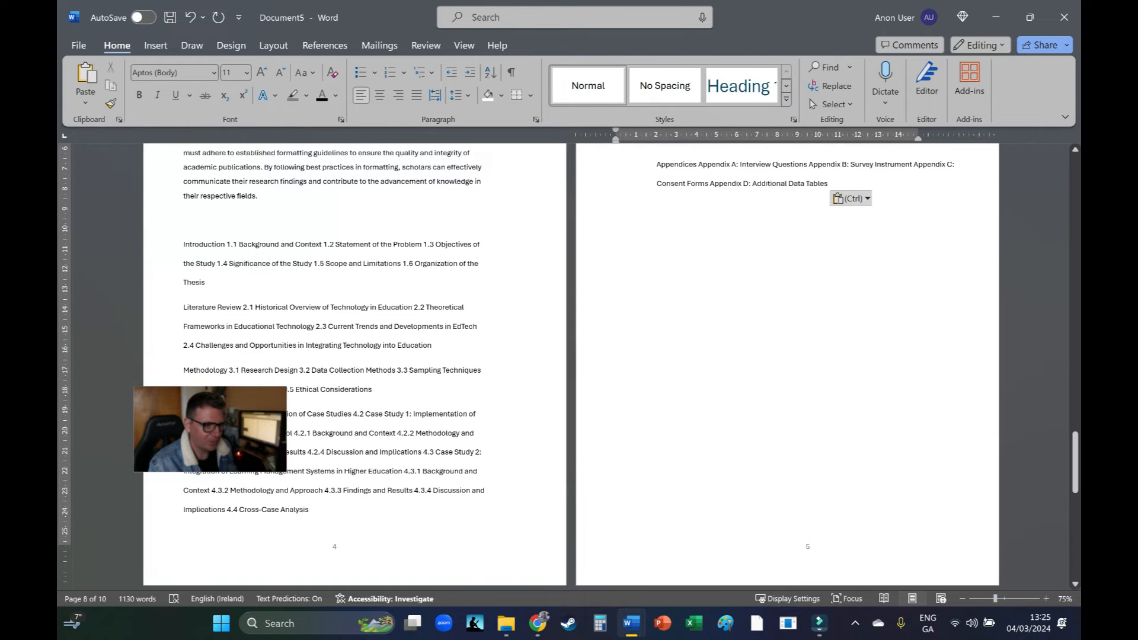
# - Apply the preset Mirrored margins (2.54 cm top, bottom and outside, 3.18 cm inside) to the entire document
pyautogui.moveTo(209, 429); pyautogui.dragTo(890, 412)
pyautogui.click(657, 212)
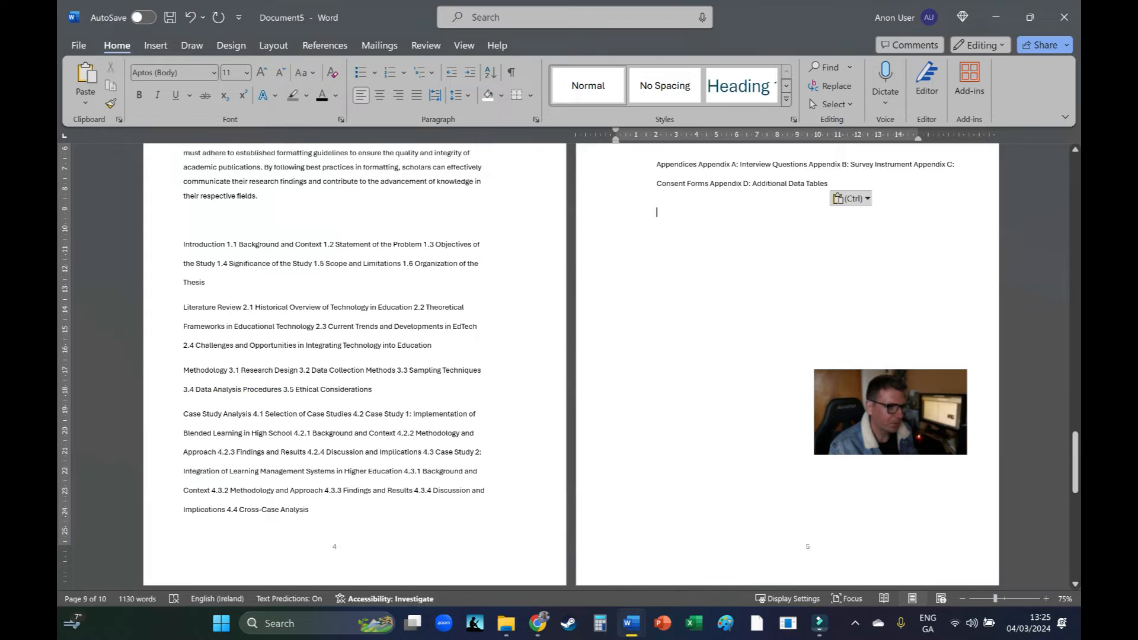
pyautogui.hotkey('ctrl', 'a')
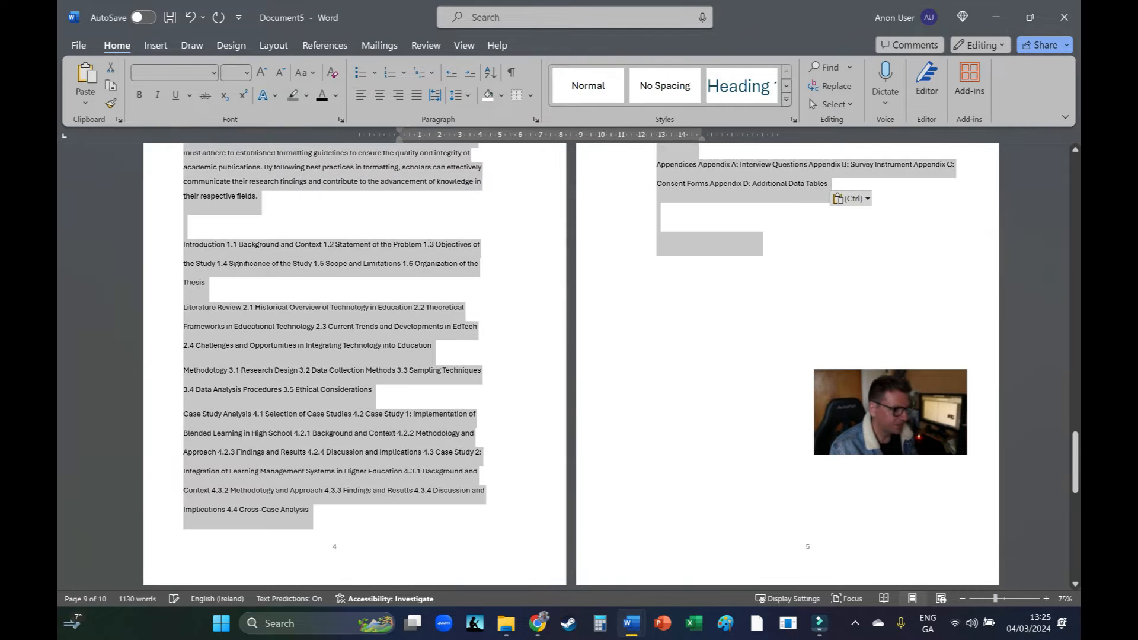
pyautogui.hotkey('alt', 'p')
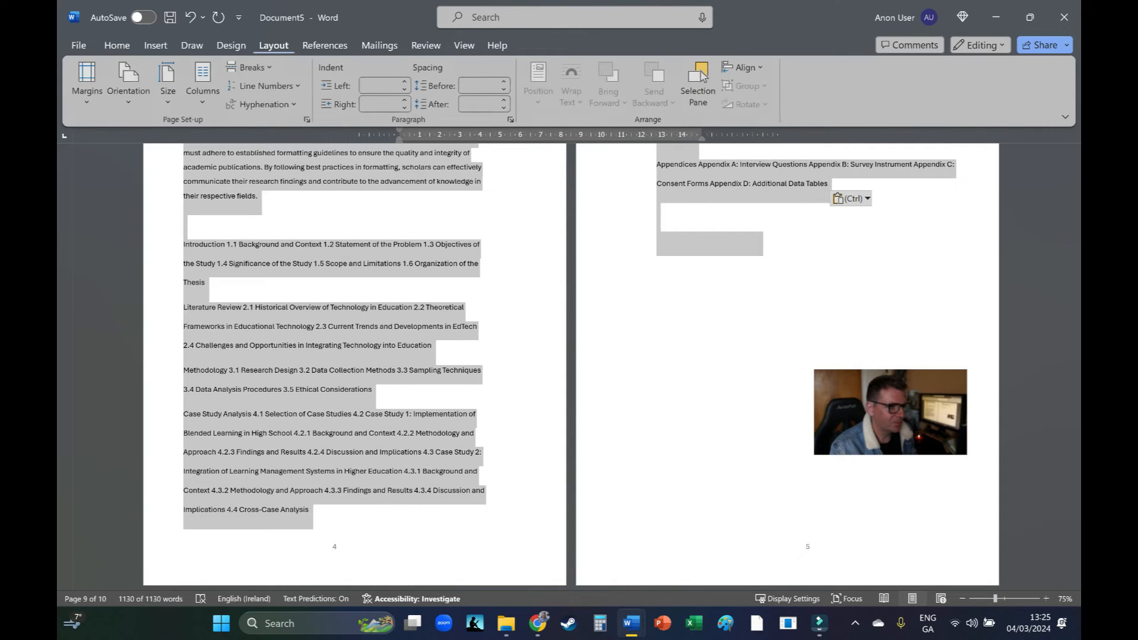
pyautogui.press('m')
pyautogui.press('Down')
pyautogui.press('Down')
pyautogui.press('Down')
pyautogui.press('Down')
pyautogui.press('Down')
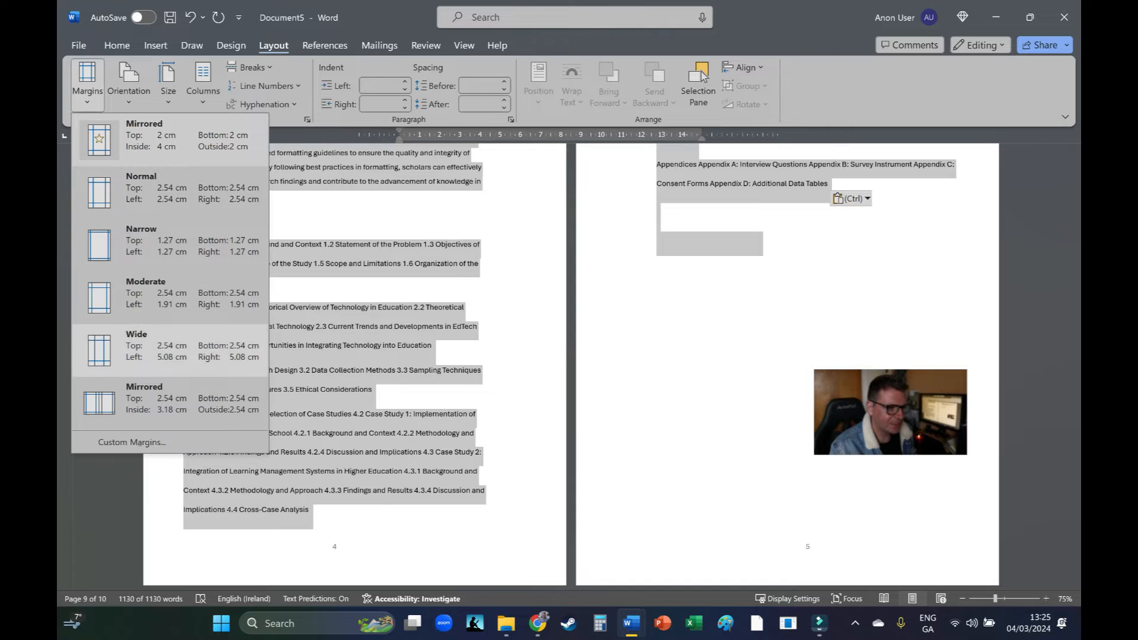
pyautogui.press('Escape')
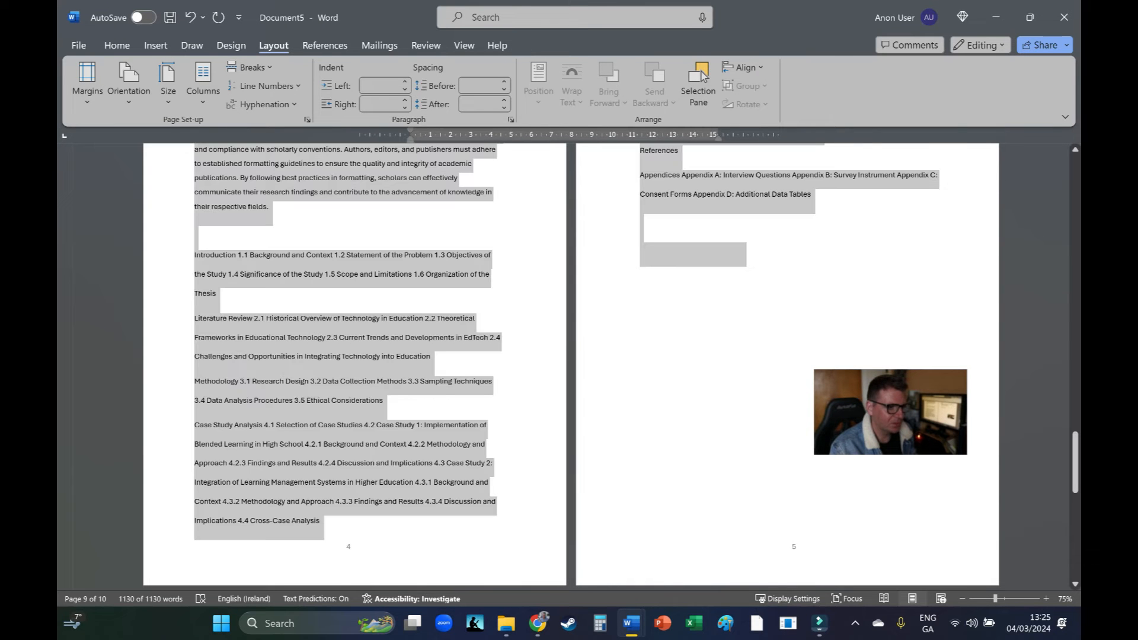
# - Select the whole document and give all paragraphs the same line spacing as the body text
pyautogui.scroll(6, 569, 366)
pyautogui.click(367, 443)
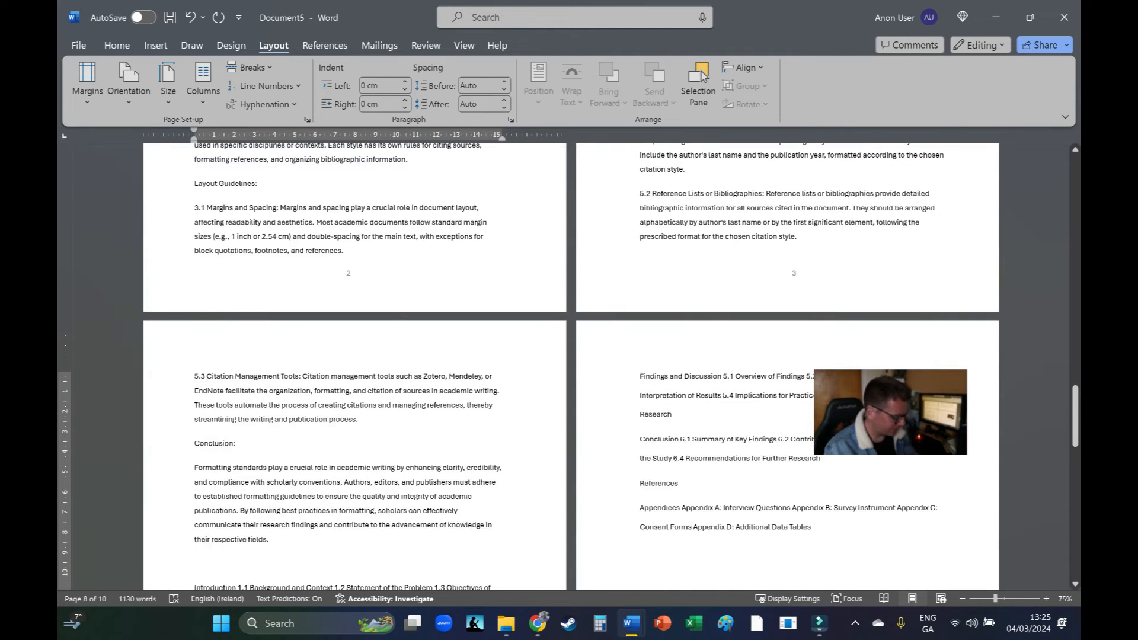
pyautogui.hotkey('ctrl', 'a')
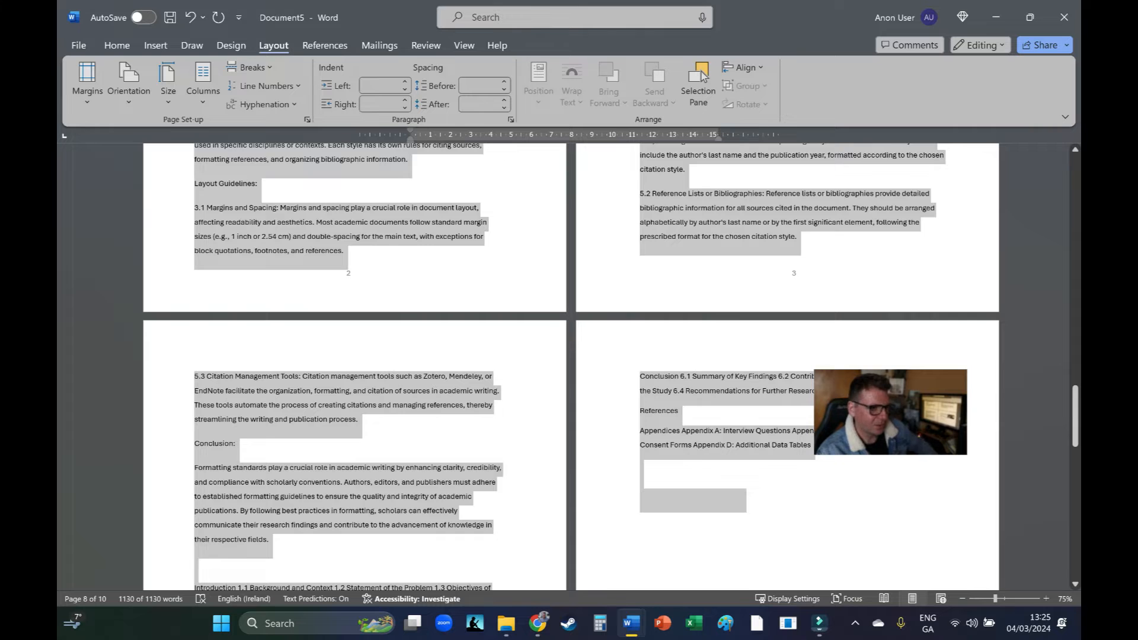
pyautogui.moveTo(890, 413); pyautogui.dragTo(917, 513)
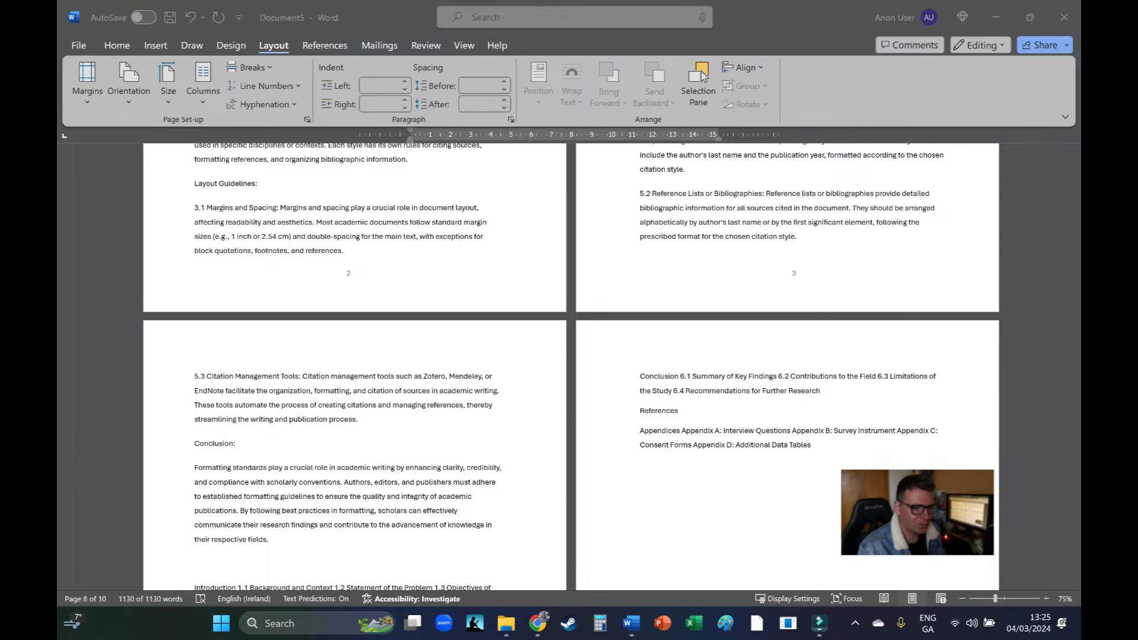
# - Examine the front-matter pages around the Abstract, including their roman page numbers, and the start of Chapter 1
pyautogui.moveTo(1075, 431); pyautogui.dragTo(1075, 274)
pyautogui.click(777, 323)
pyautogui.moveTo(917, 513); pyautogui.dragTo(385, 405)
pyautogui.scroll(3, 571, 367)
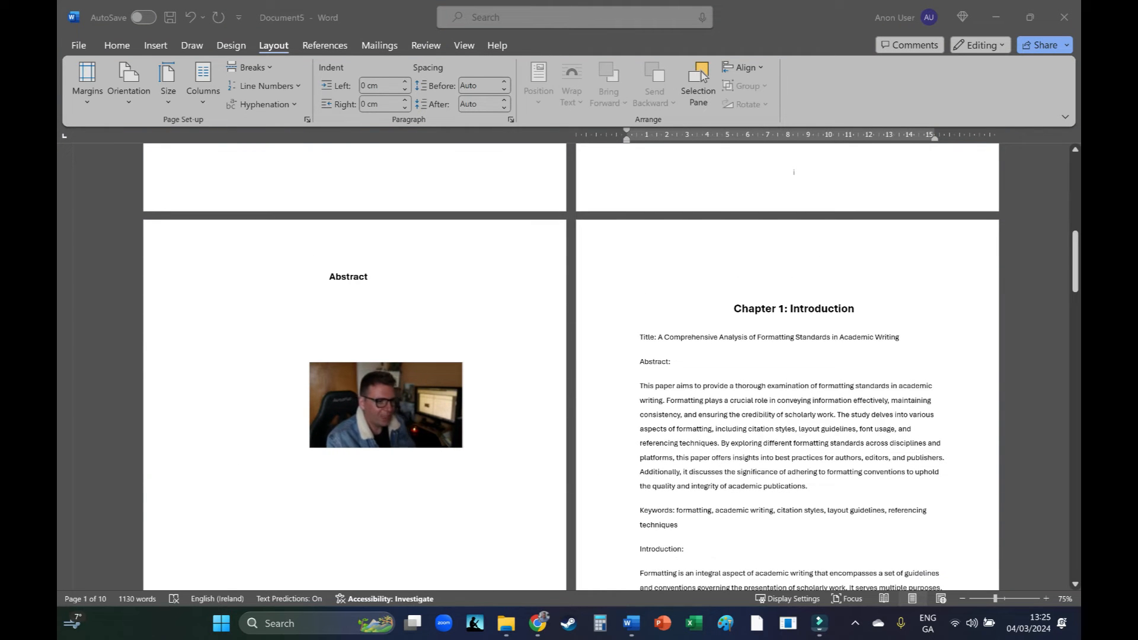
pyautogui.click(701, 75)
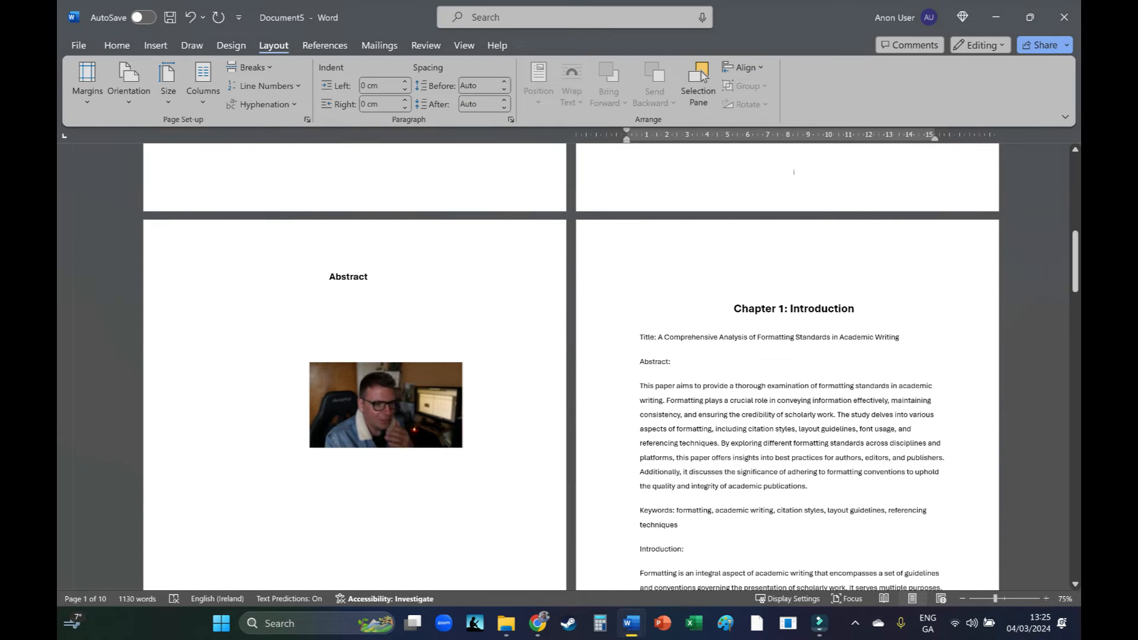
pyautogui.scroll(5, 701, 75)
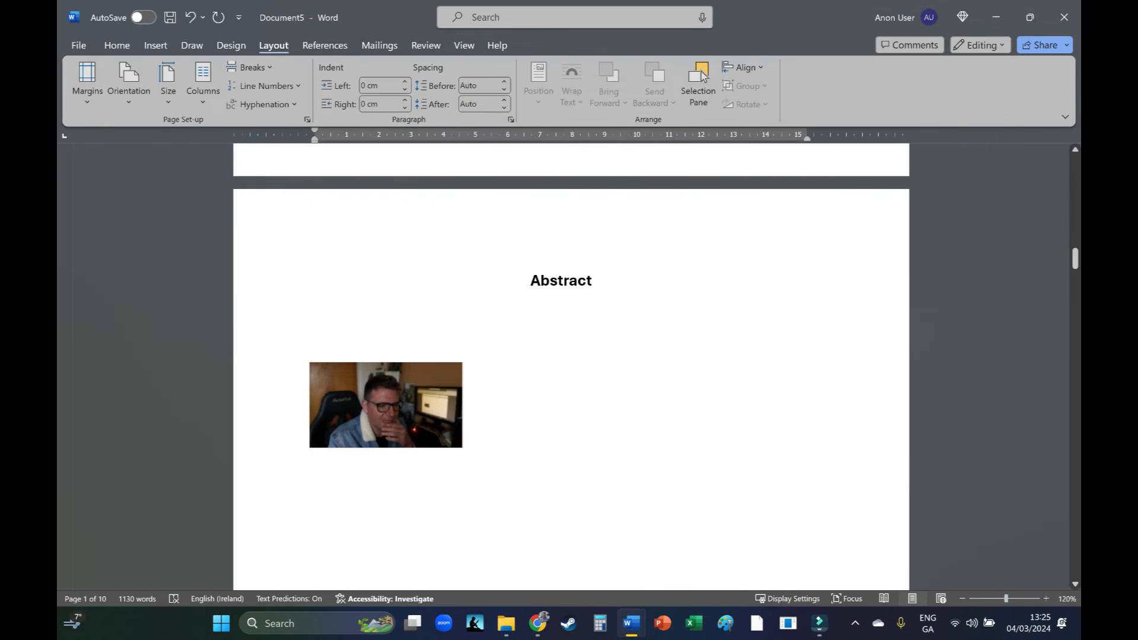
pyautogui.scroll(-2, 701, 76)
pyautogui.scroll(3, 701, 75)
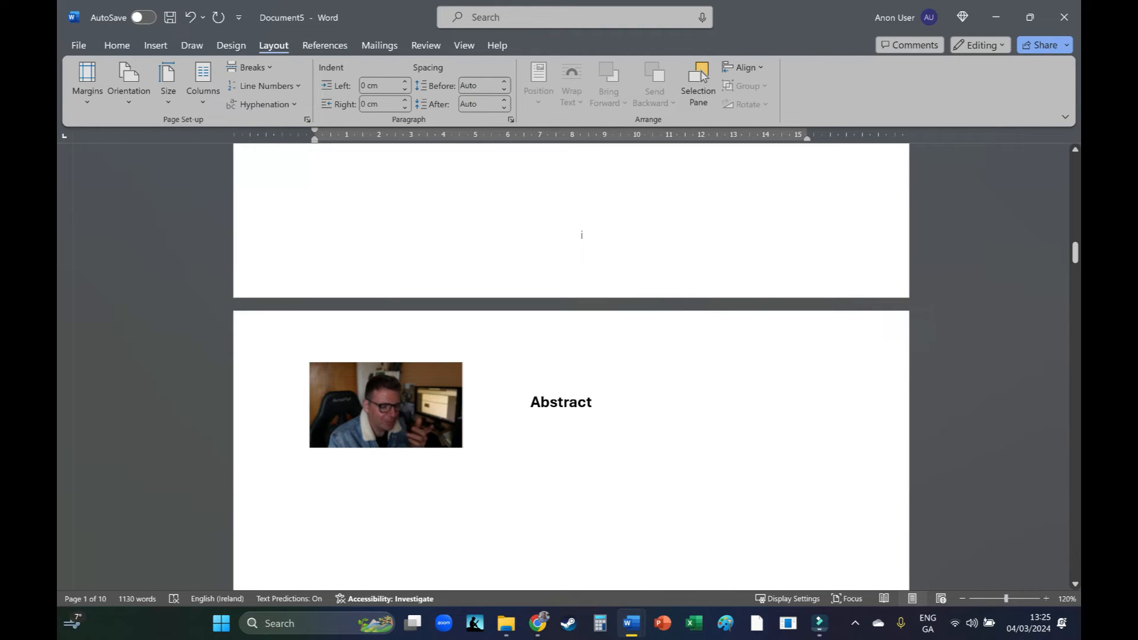
pyautogui.scroll(-10, 701, 76)
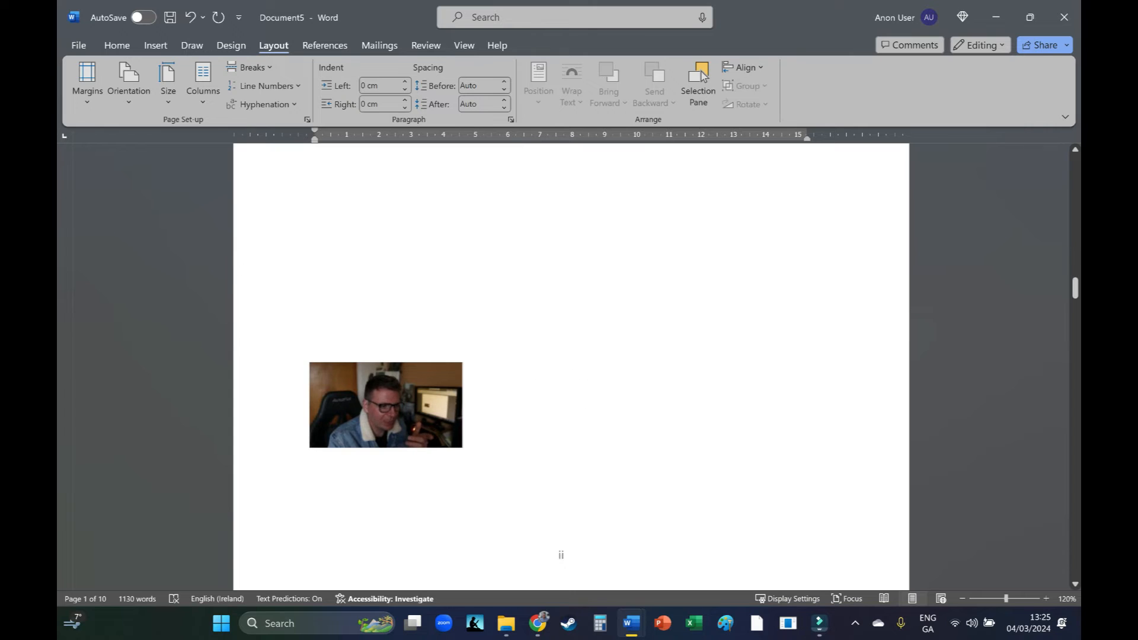
# - Delete the Title line below the Chapter 1: Introduction heading and remove the colon after Abstract
pyautogui.scroll(-2, 701, 75)
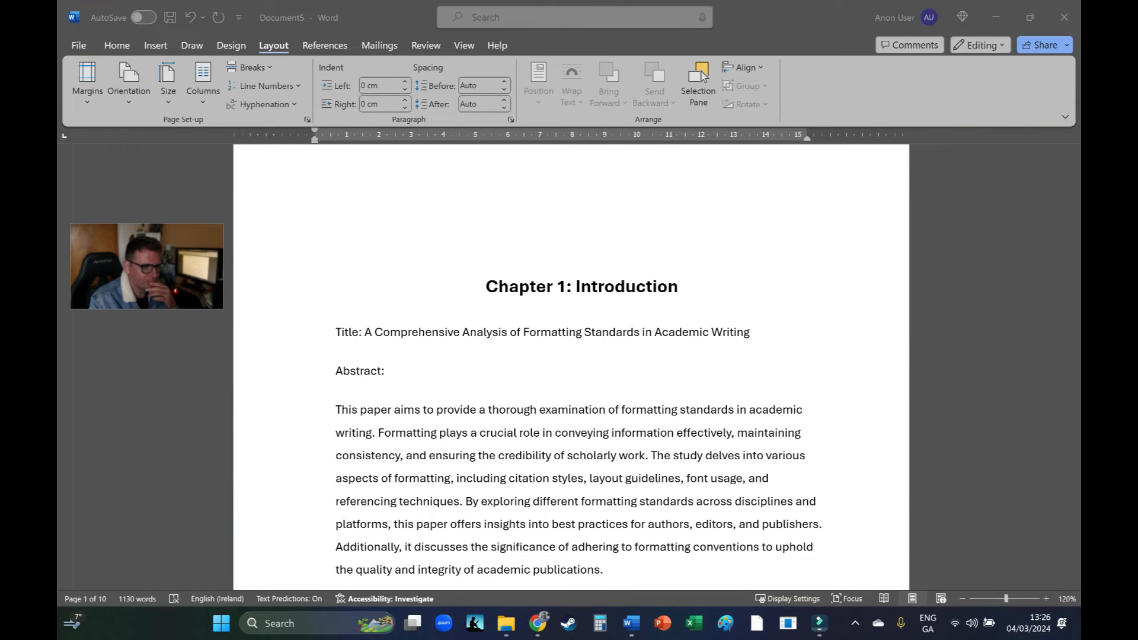
pyautogui.moveTo(751, 333); pyautogui.dragTo(336, 333)
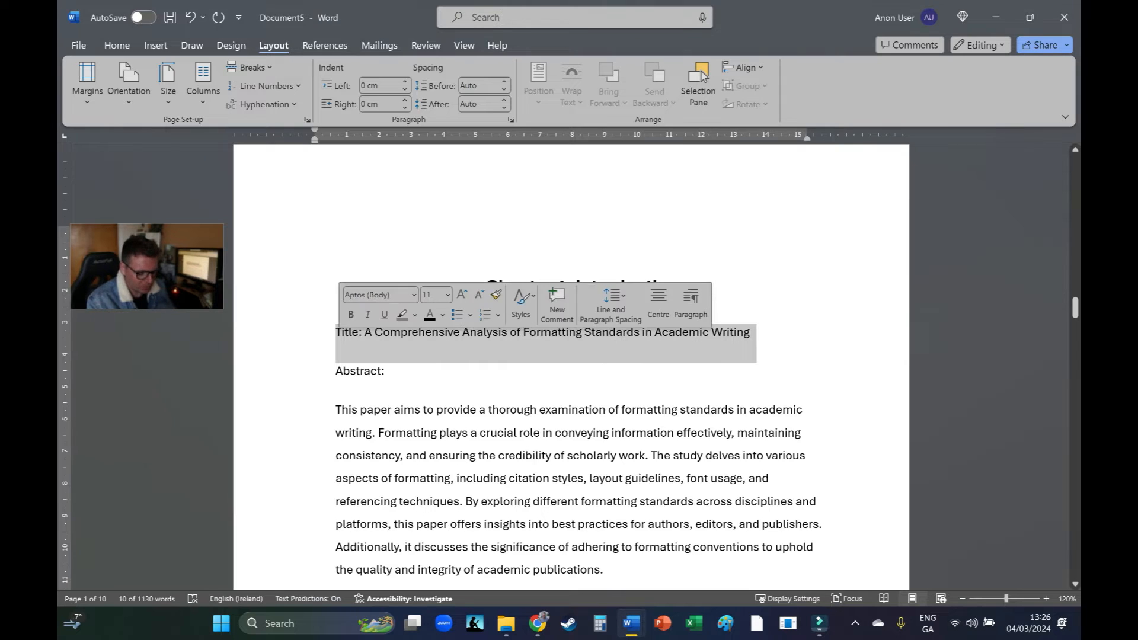
pyautogui.press('Delete')
pyautogui.press('End')
pyautogui.press('BackSpace')
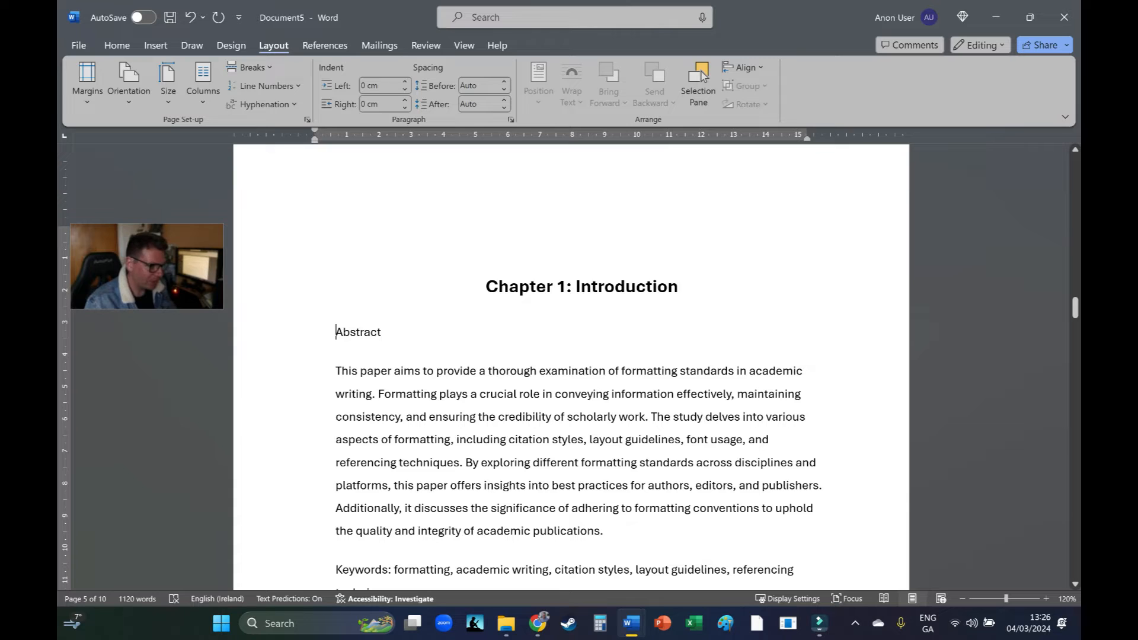
# - Number the Abstract heading 1.1 and the Introduction heading 1.2, and remove the colon after Introduction
pyautogui.write('1.1')
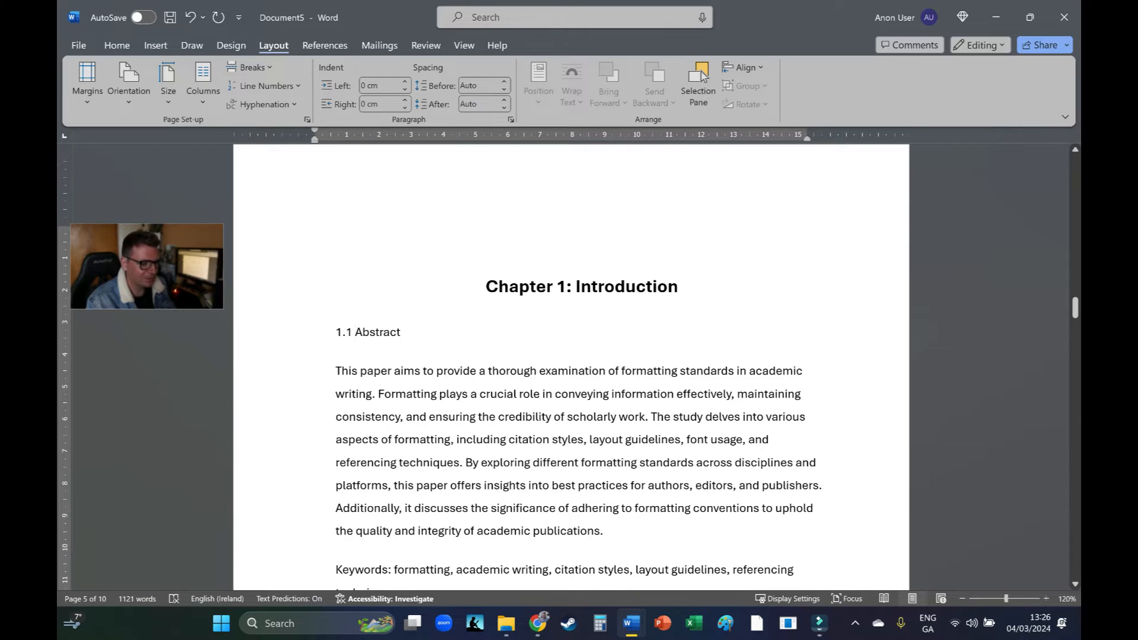
pyautogui.scroll(-4, 700, 75)
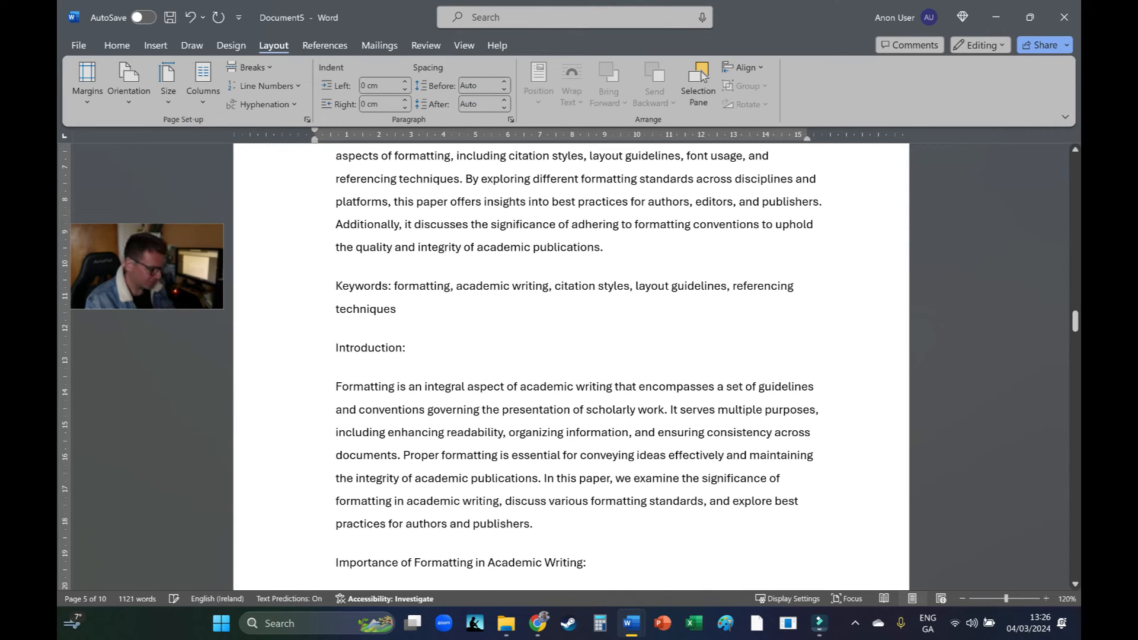
pyautogui.click(336, 347)
pyautogui.write('1.2')
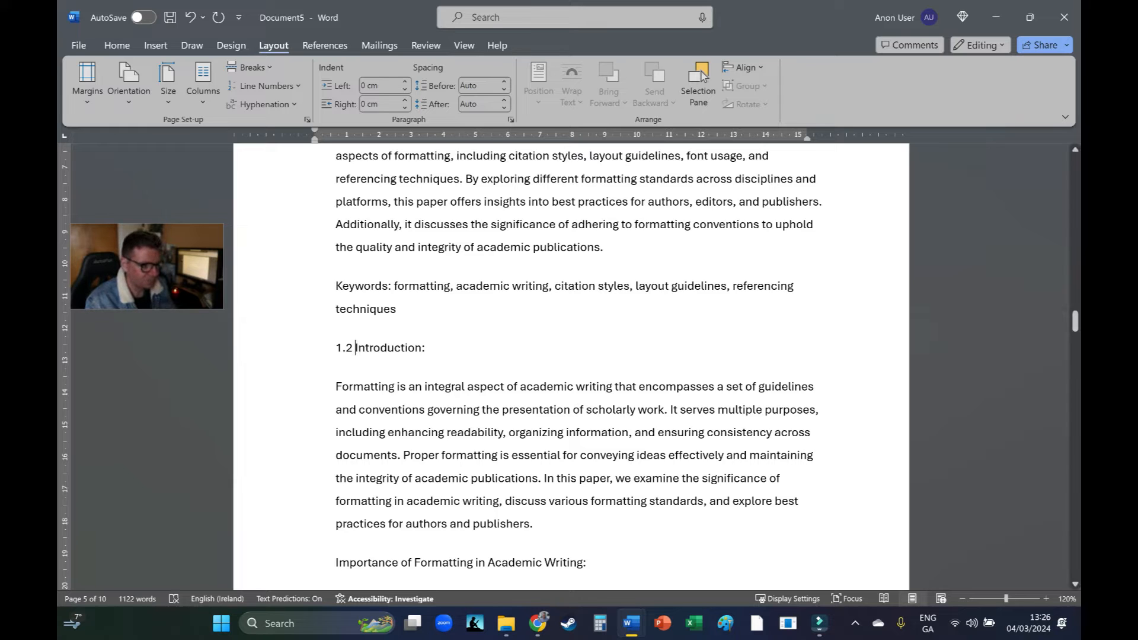
pyautogui.press('BackSpace')
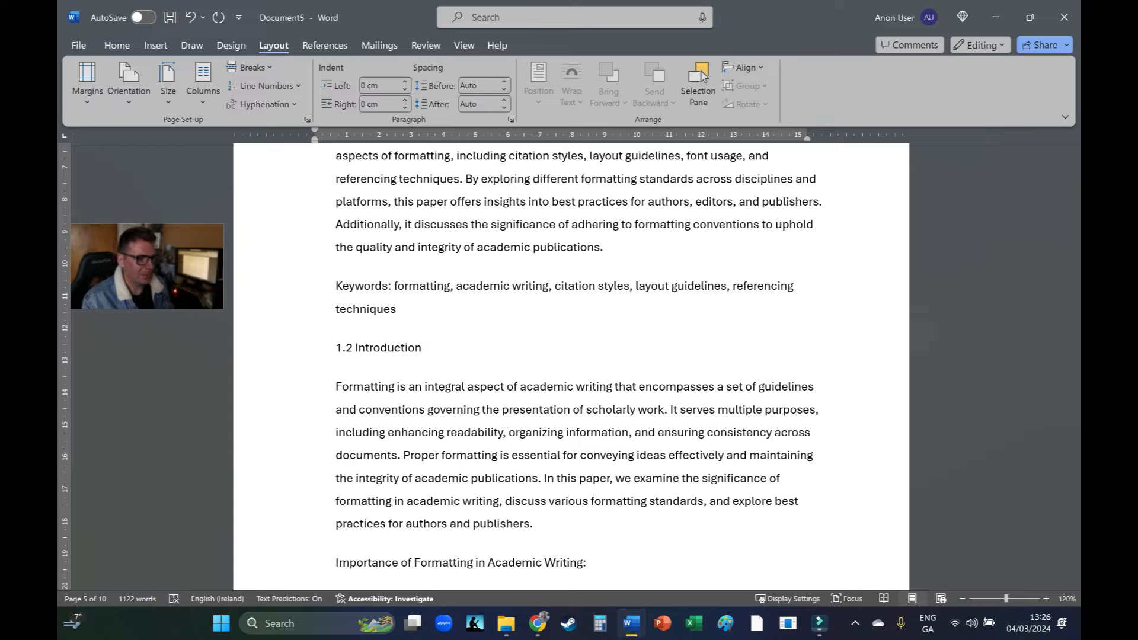
pyautogui.scroll(5, 702, 76)
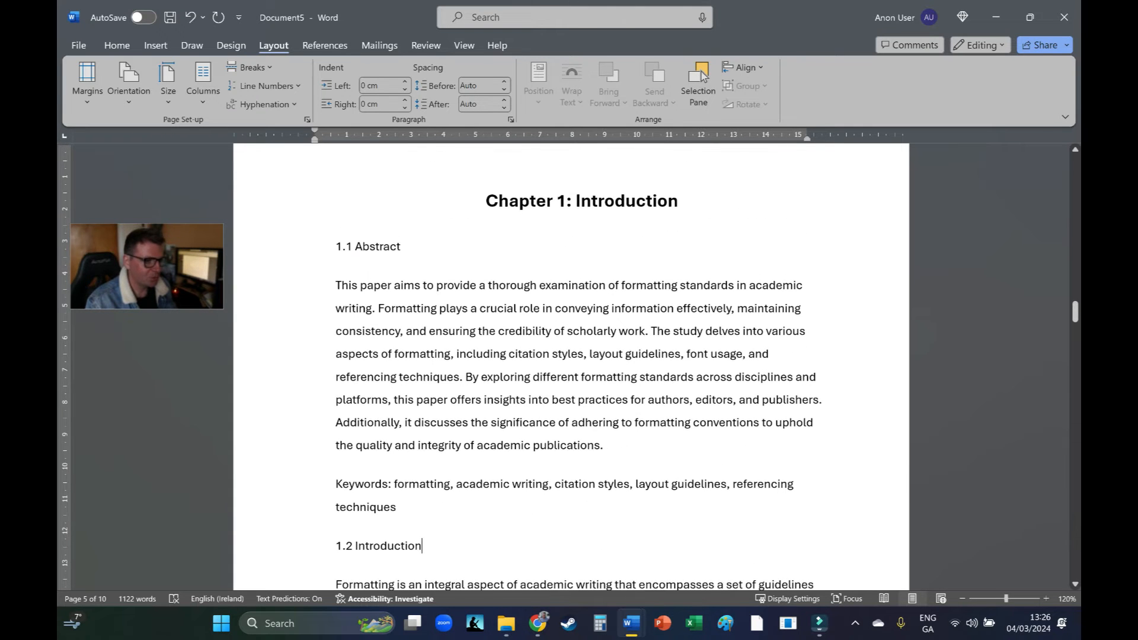
pyautogui.moveTo(402, 373); pyautogui.dragTo(335, 374)
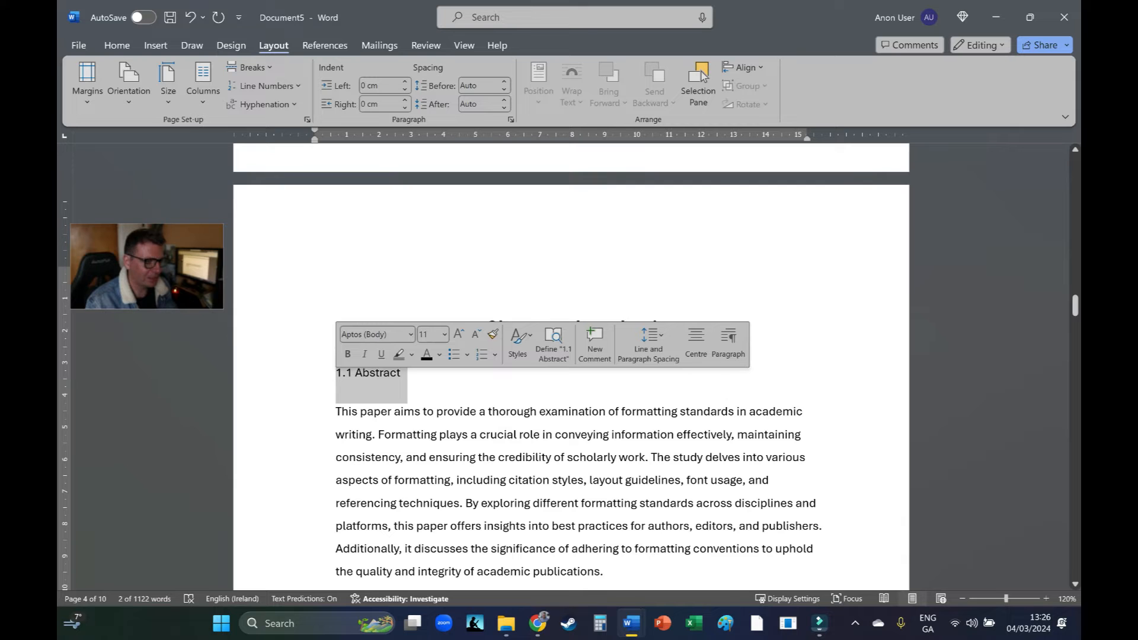
pyautogui.click(370, 372)
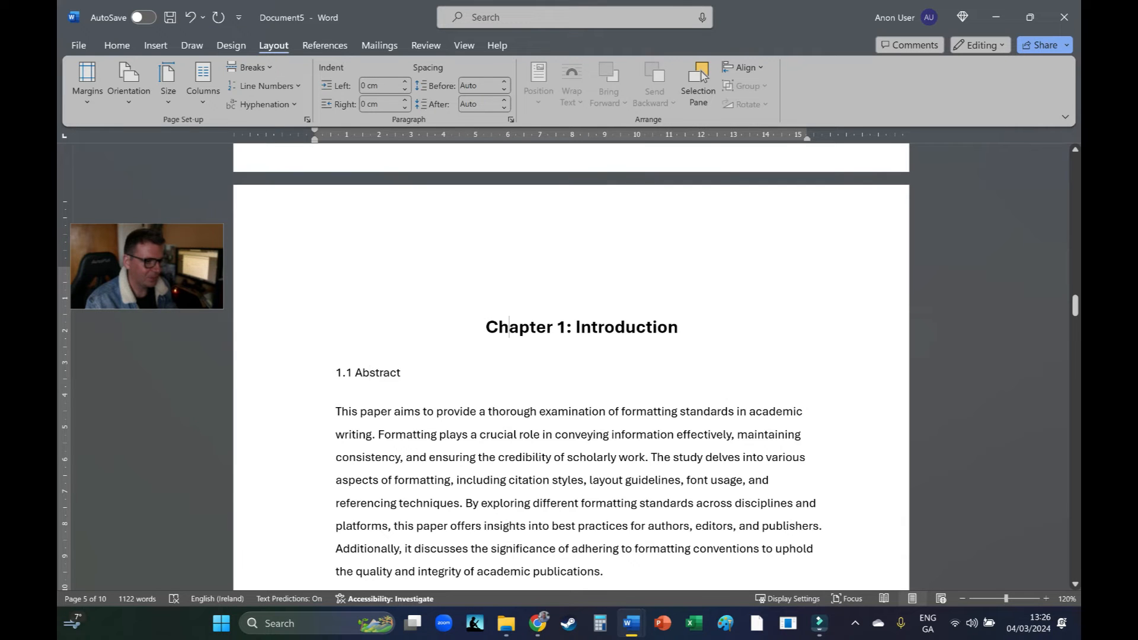
# - Number the Importance of Formatting heading 1.3 and split Clarity and Readability onto its own line as 1.3.1, without its colon
pyautogui.scroll(-10, 702, 75)
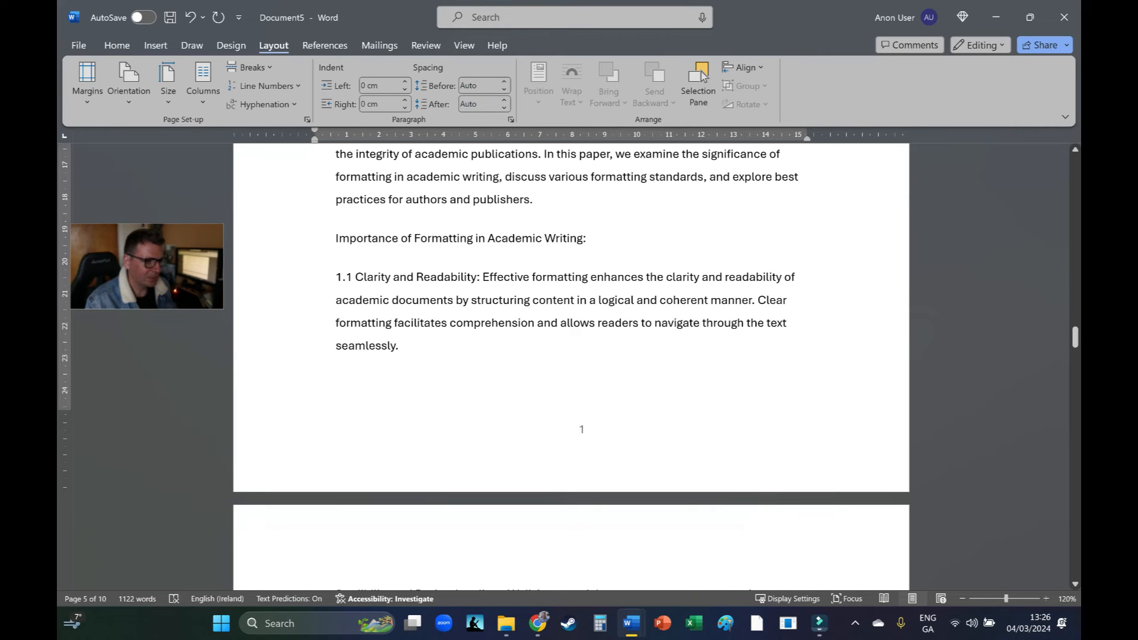
pyautogui.write('1.3')
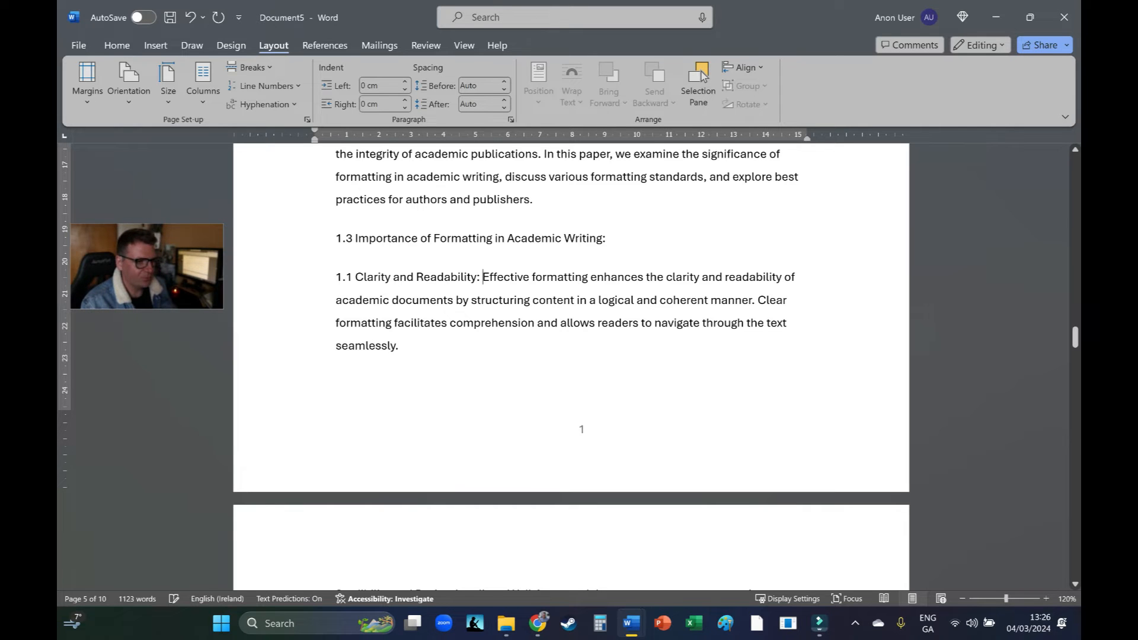
pyautogui.press('Return')
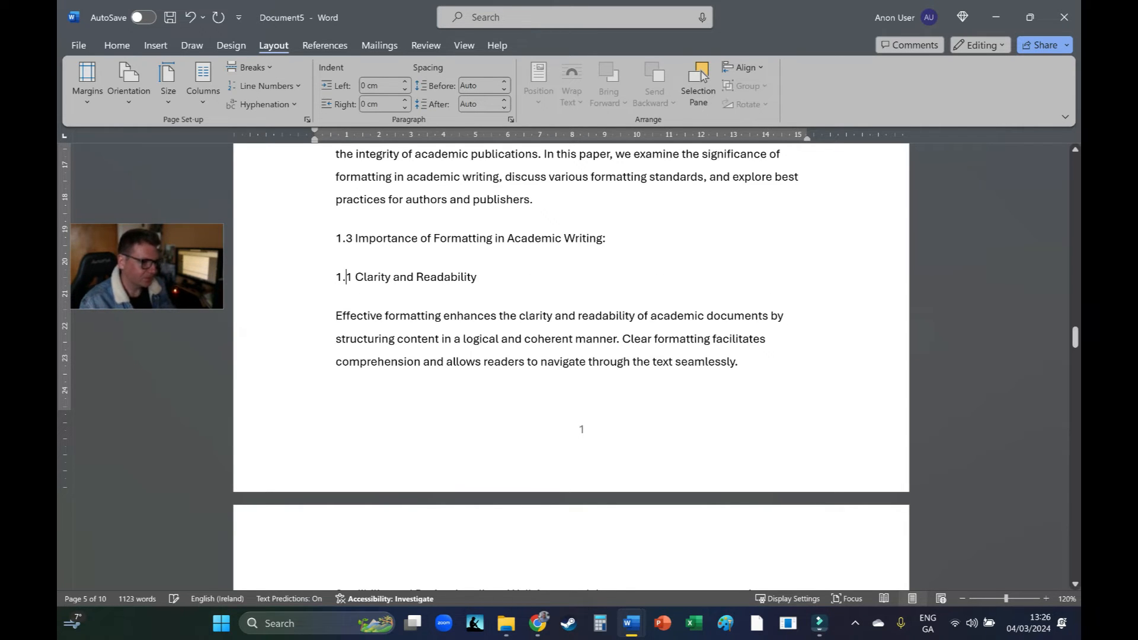
pyautogui.write('3')
pyautogui.press('Delete')
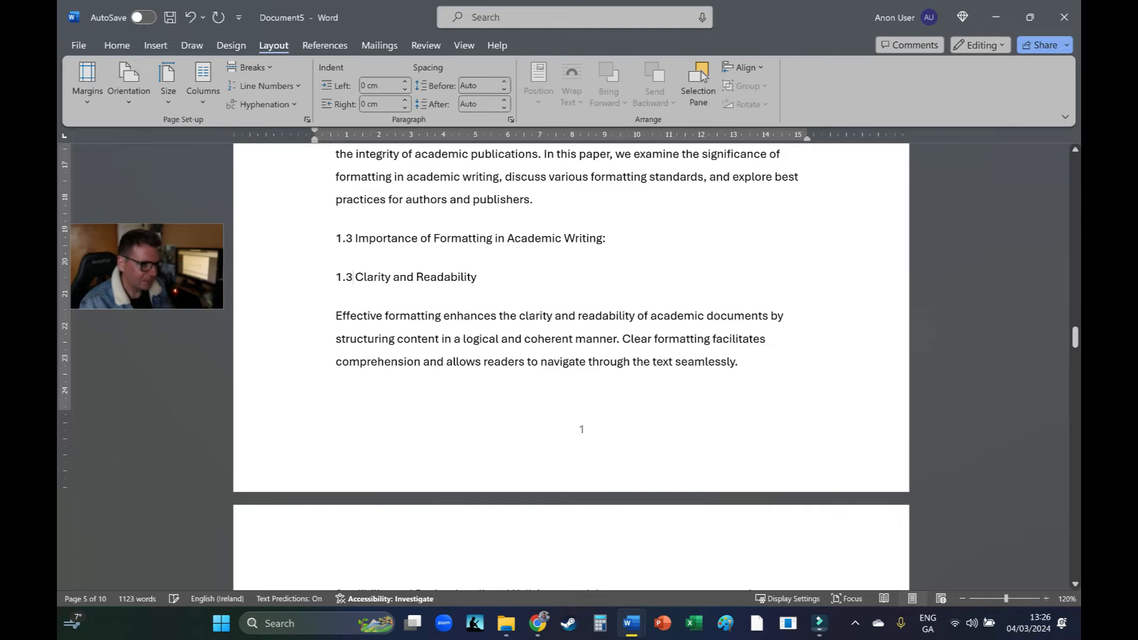
pyautogui.write('.1')
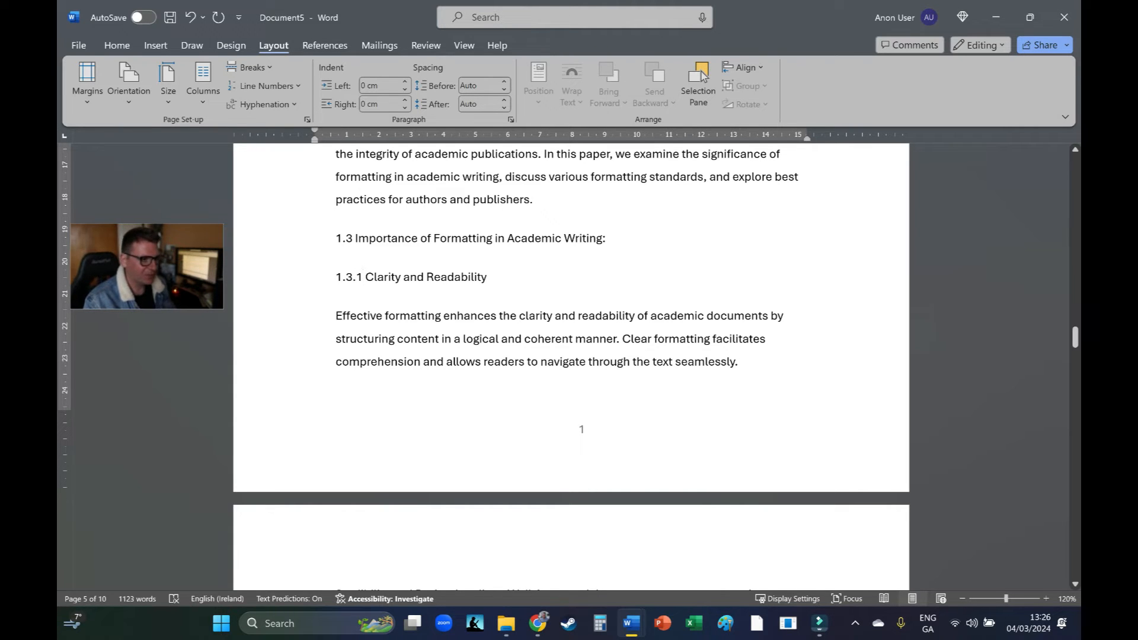
# - Renumber Credibility and Professionalism as 1.3.2 and split it from its paragraph onto its own line without the colon
pyautogui.scroll(-5, 571, 365)
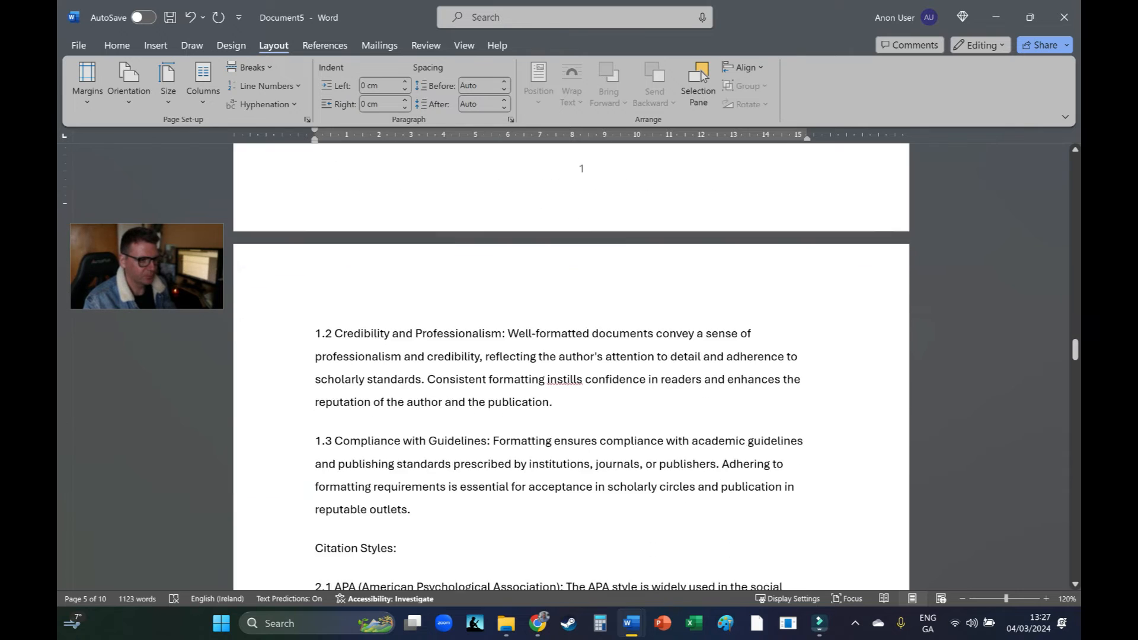
pyautogui.click(325, 270)
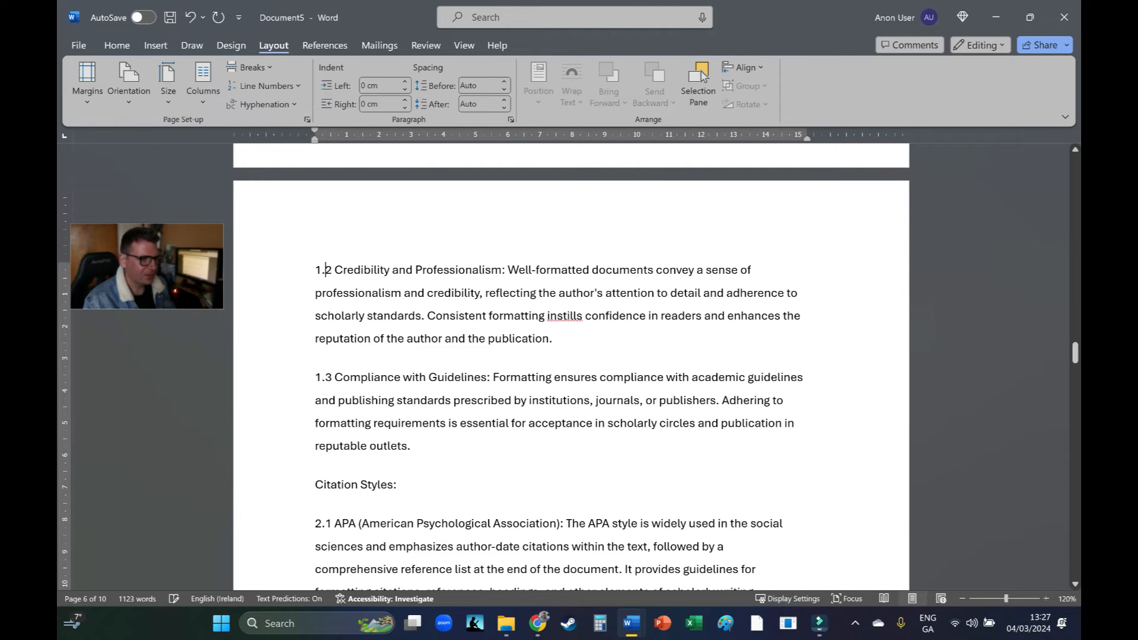
pyautogui.write('3.')
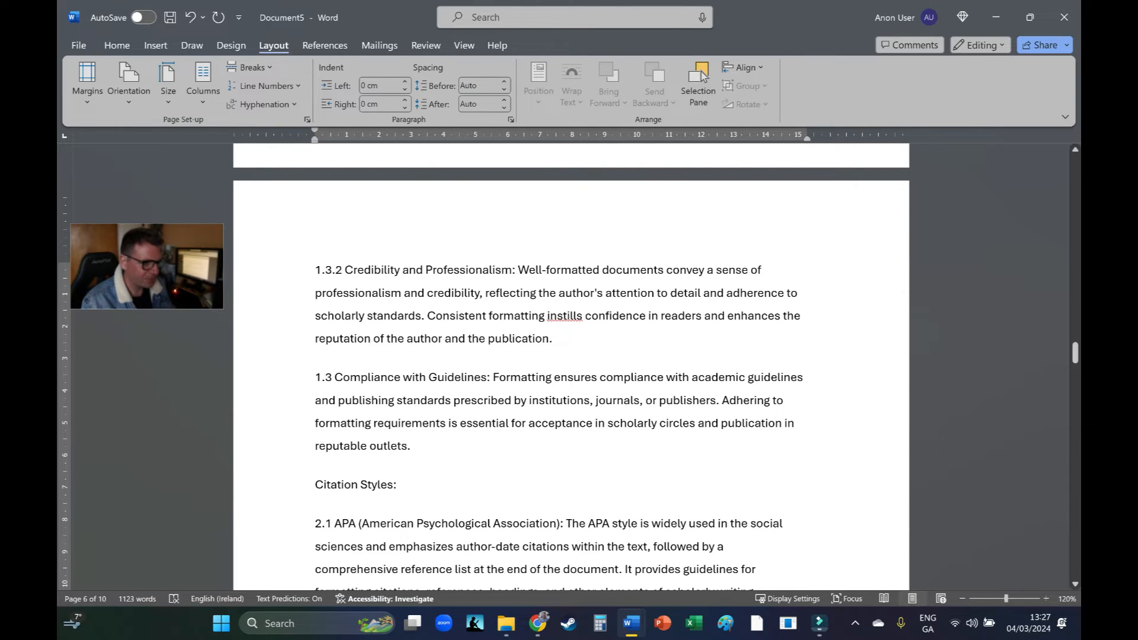
pyautogui.press('Return')
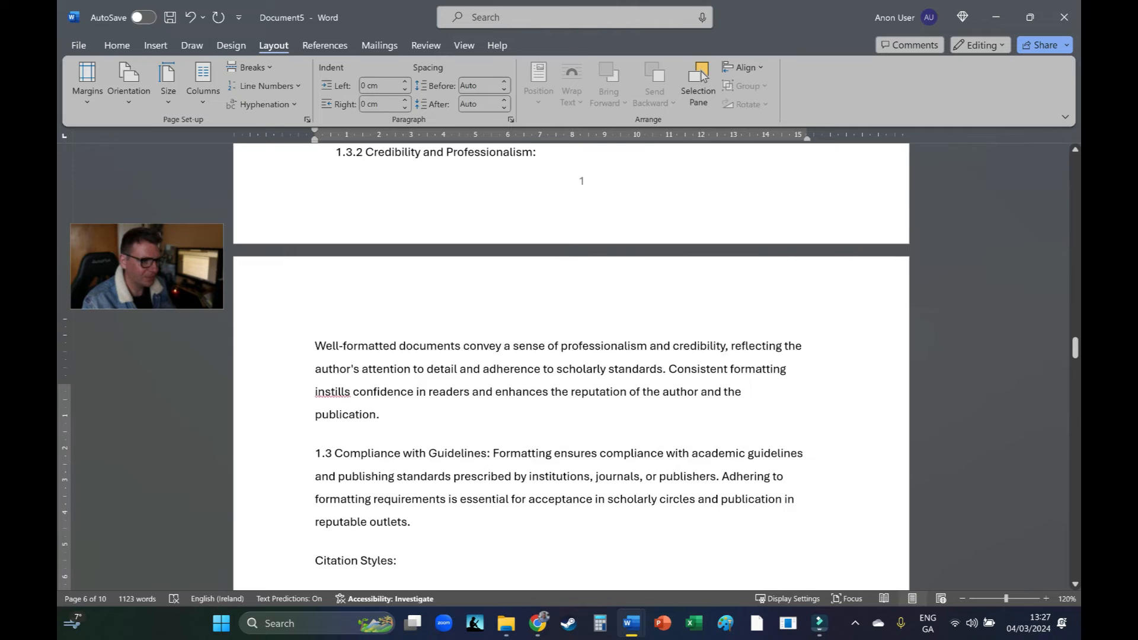
pyautogui.press('BackSpace')
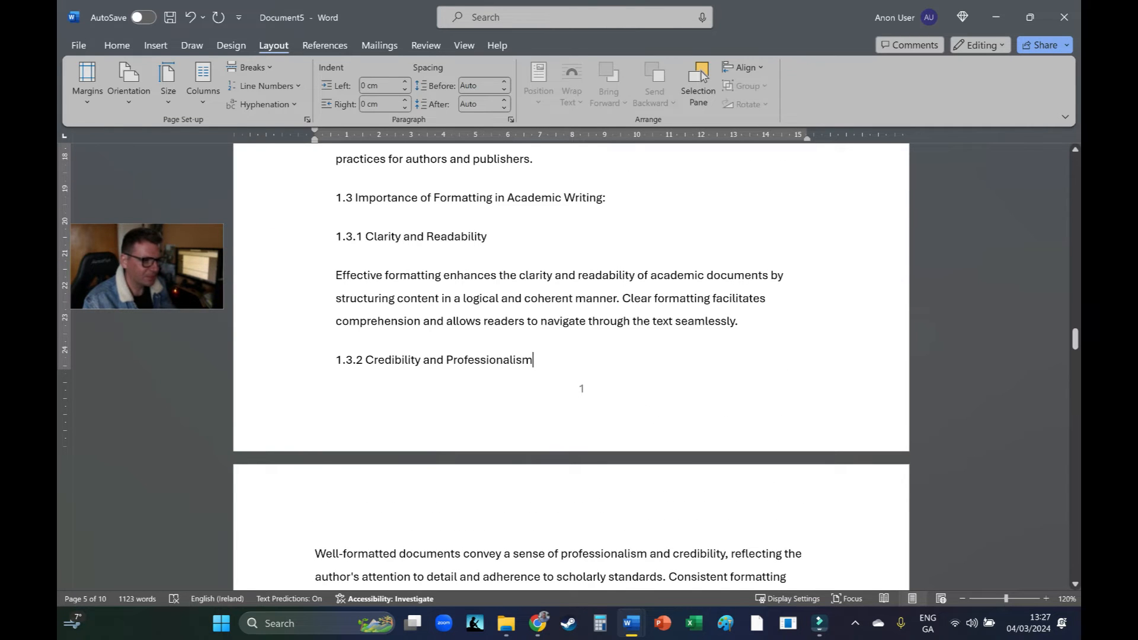
# - Renumber Compliance with Guidelines as 1.3.3 and split it from its paragraph onto its own line without the colon
pyautogui.scroll(-8, 702, 77)
pyautogui.click(325, 174)
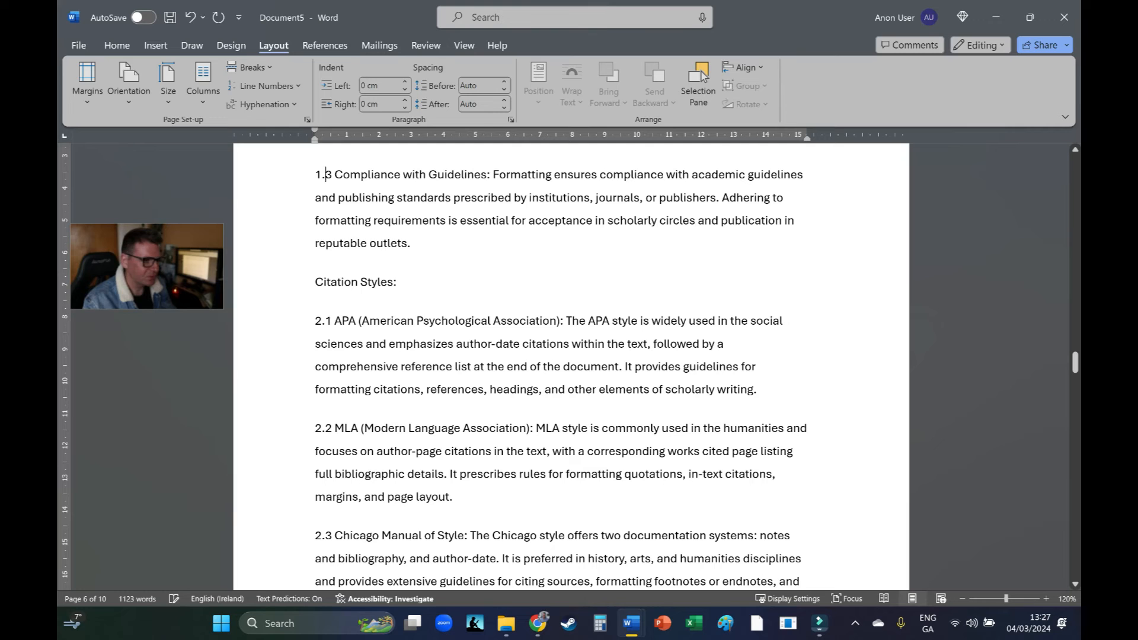
pyautogui.write('4')
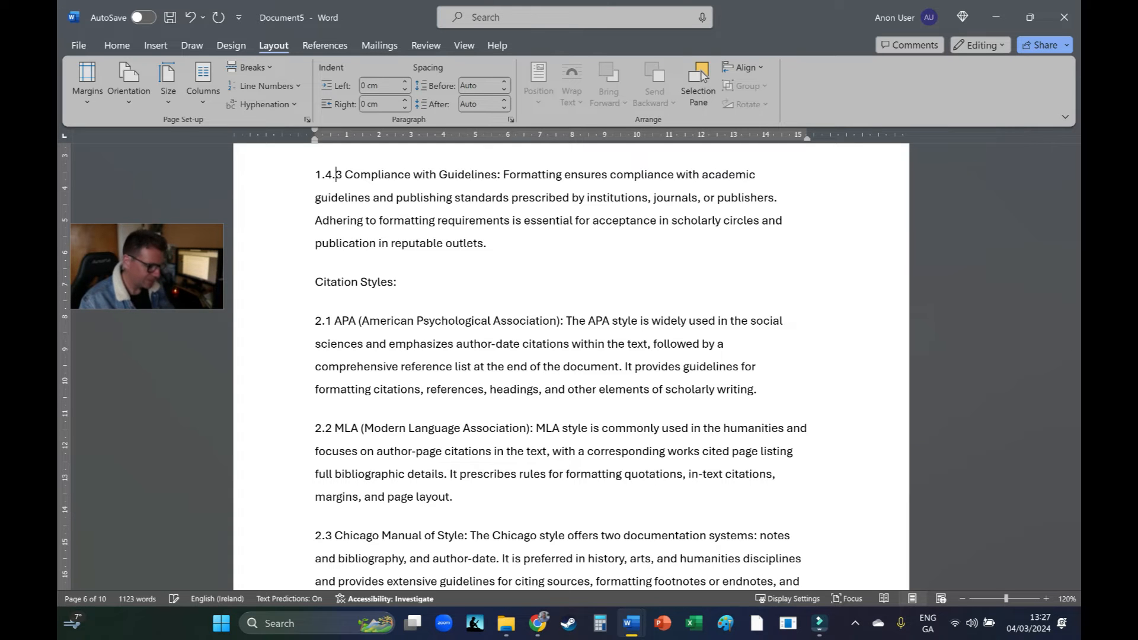
pyautogui.scroll(2, 702, 77)
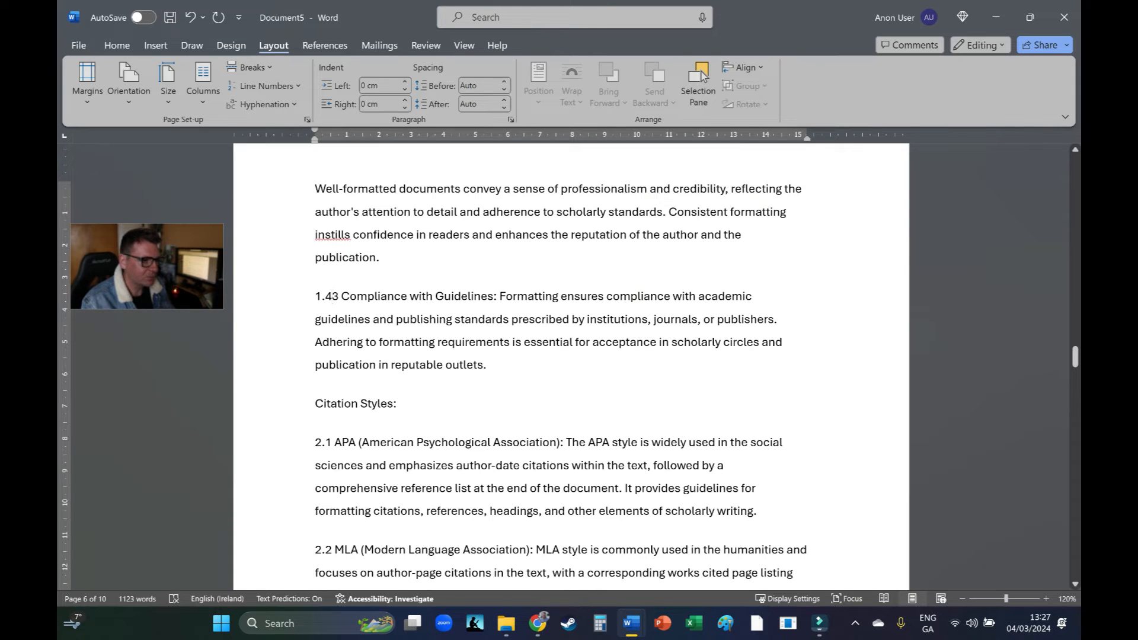
pyautogui.press('BackSpace')
pyautogui.scroll(5, 702, 76)
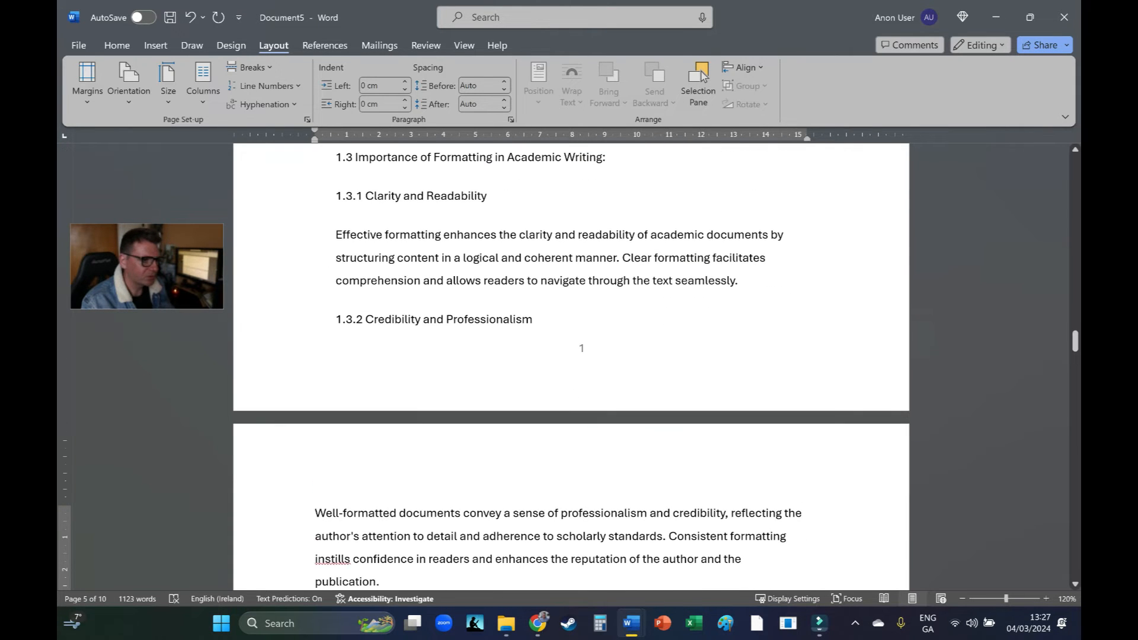
pyautogui.write('.3')
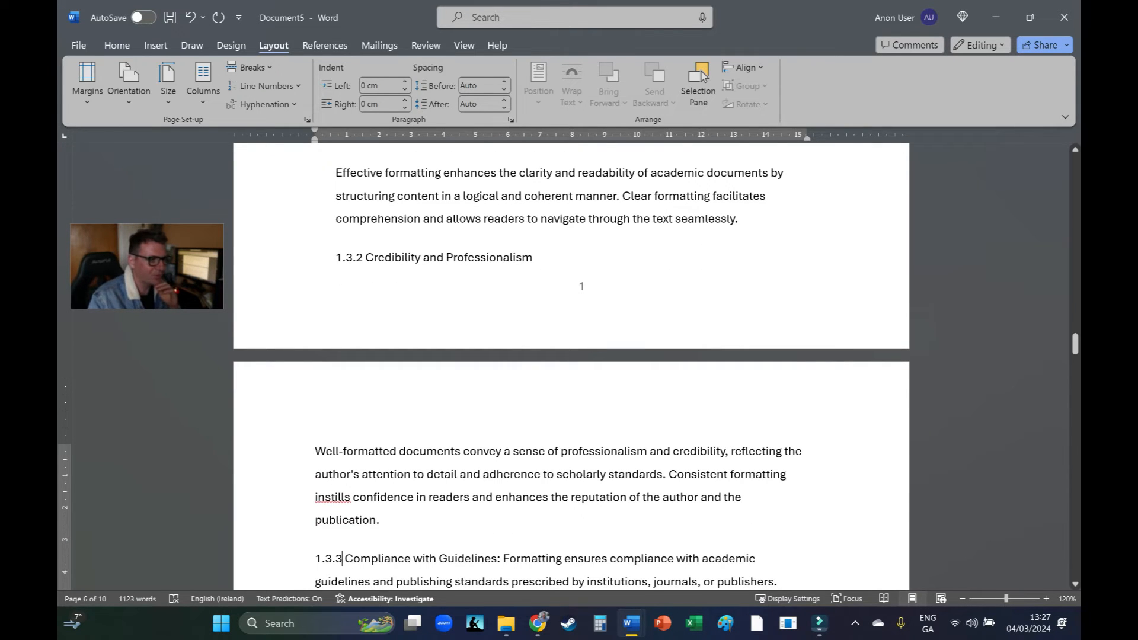
pyautogui.scroll(-3, 702, 76)
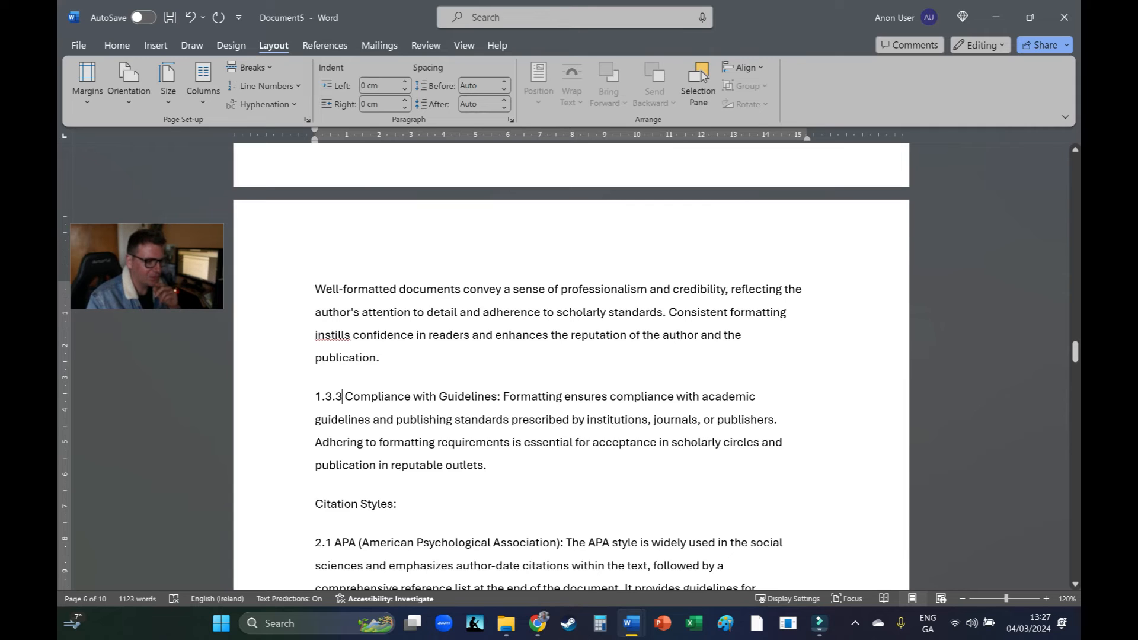
pyautogui.press('Return')
pyautogui.press('Left')
pyautogui.press('BackSpace')
pyautogui.press('BackSpace')
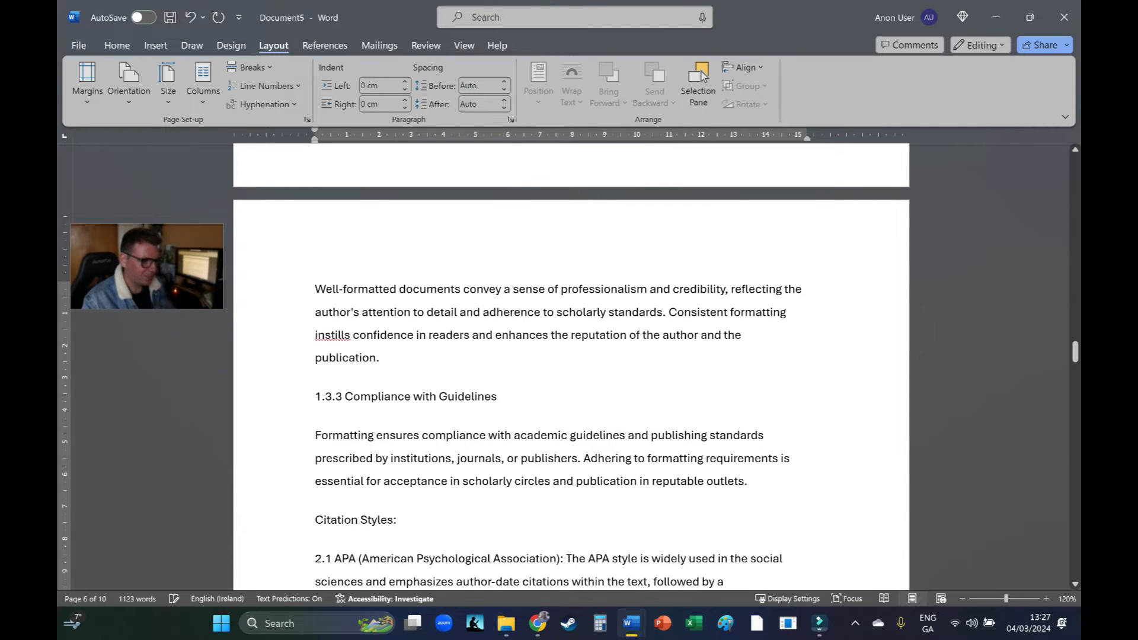
# - Number the Citation Styles heading 1.4 and delete the number in front of the APA (American Psychological Association) entry
pyautogui.write('1.4')
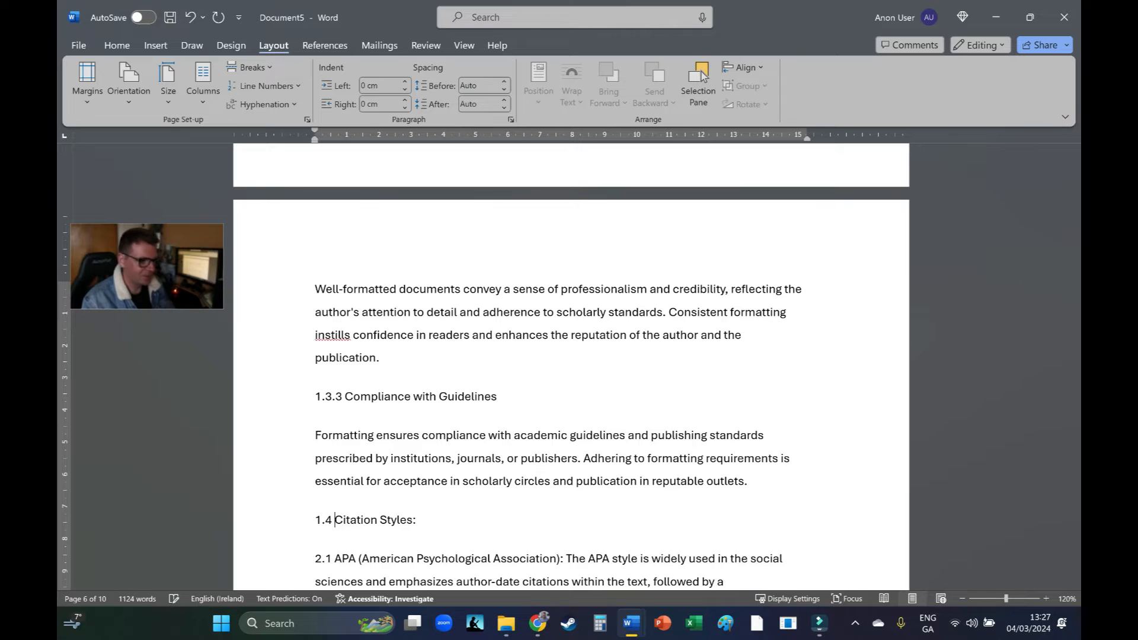
pyautogui.scroll(-2, 702, 75)
pyautogui.doubleClick(324, 479)
pyautogui.press('BackSpace')
# - Delete the Keywords paragraph above the 1.2 Introduction heading
pyautogui.scroll(4, 324, 478)
pyautogui.scroll(8, 703, 76)
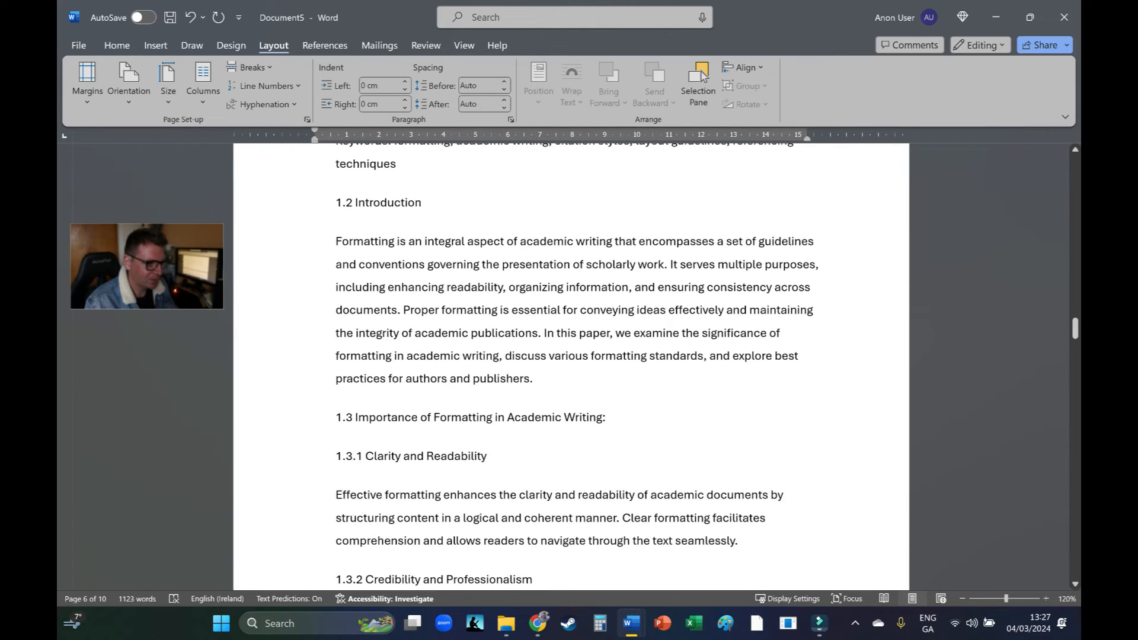
pyautogui.scroll(1, 702, 75)
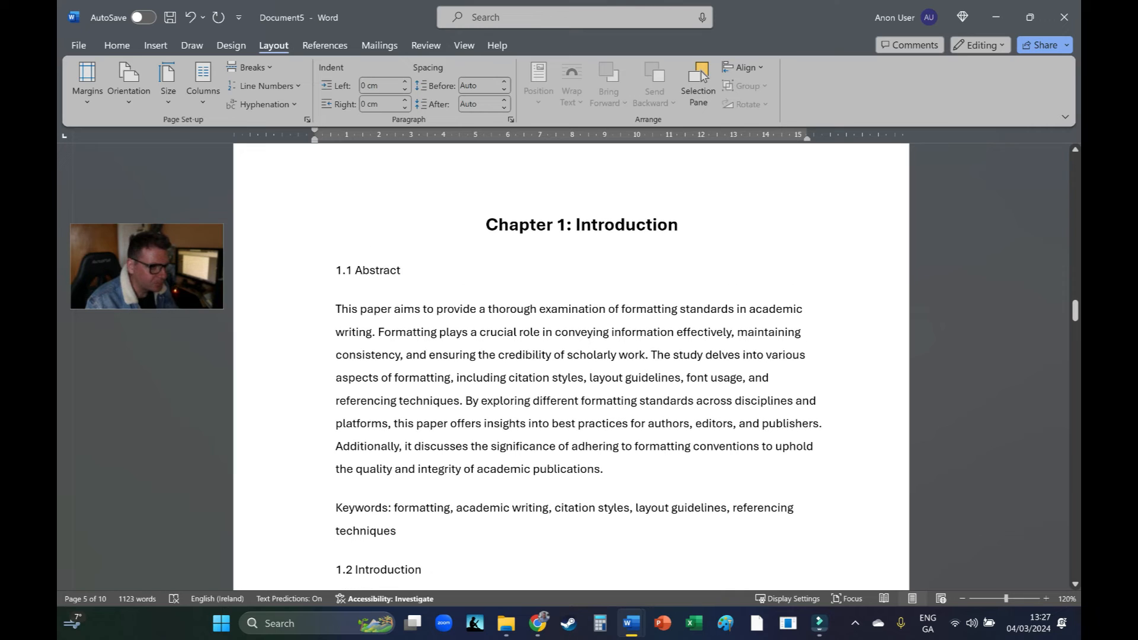
pyautogui.hotkey('ctrl', 'shift', 'Up')
pyautogui.press('Delete')
pyautogui.press('Delete')
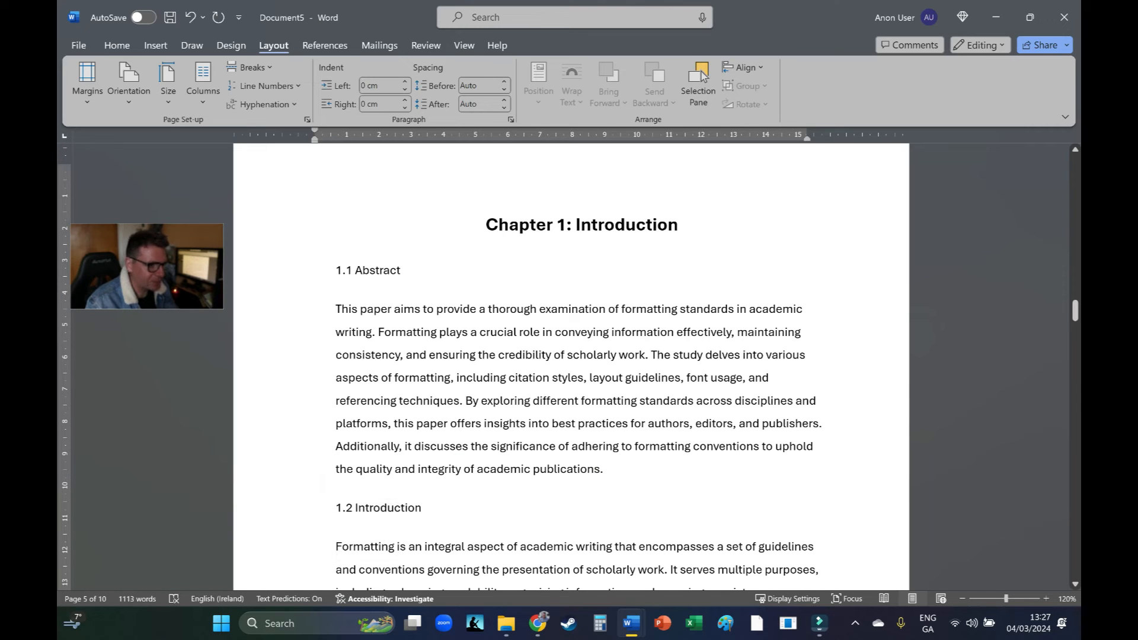
# - Insert an empty line between the Chapter 1: Introduction title and the 1.1 Abstract heading
pyautogui.hotkey('ctrl', 'Up')
pyautogui.hotkey('ctrl', 'Up')
pyautogui.press('Return')
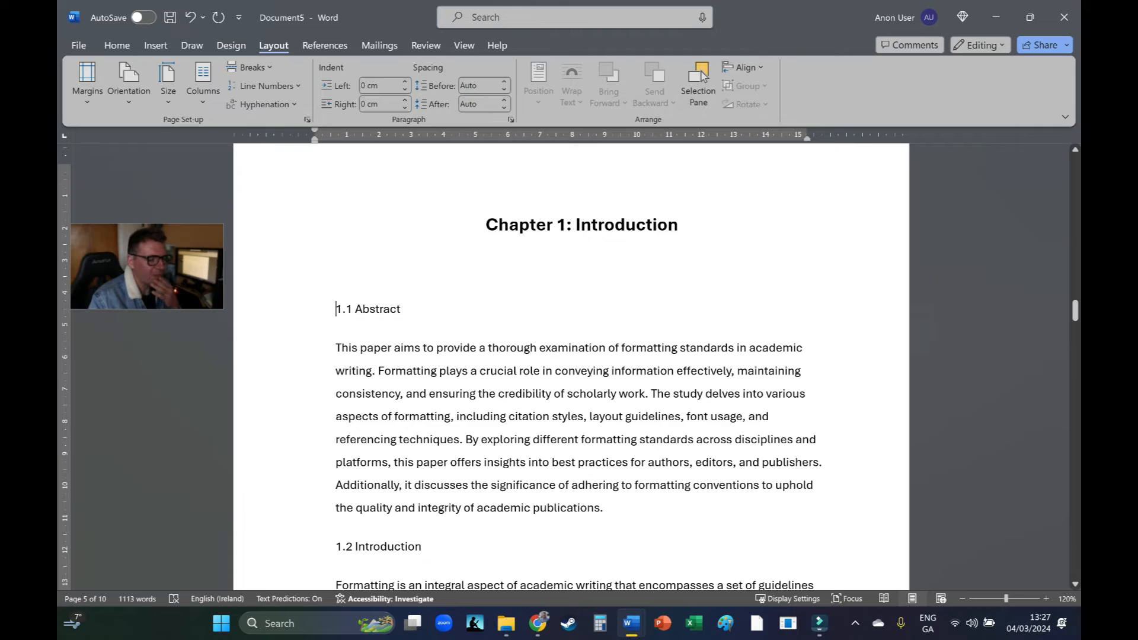
# - Change the number of the Citation Styles heading to 1.4.3
pyautogui.scroll(4, 571, 366)
pyautogui.moveTo(1074, 297)
pyautogui.mouseDown()
pyautogui.moveTo(1074, 209)
pyautogui.moveTo(1075, 303)
pyautogui.mouseUp()
pyautogui.click(335, 347)
pyautogui.keyDown('ctrl'); pyautogui.scroll(-4, 820, 194); pyautogui.keyUp('ctrl')
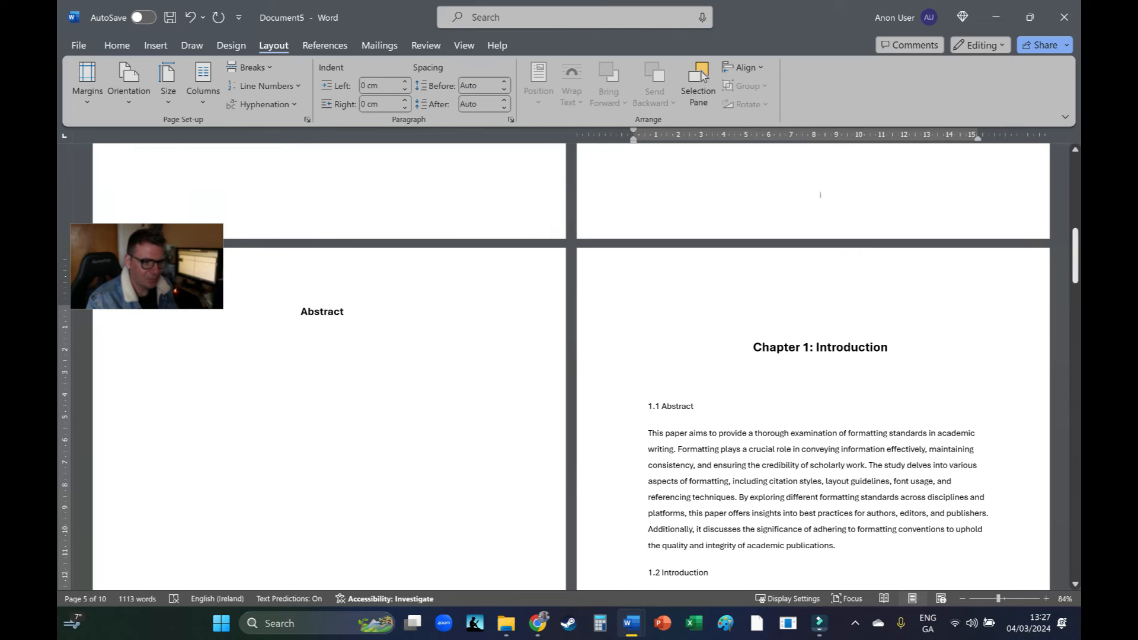
pyautogui.scroll(-10, 820, 355)
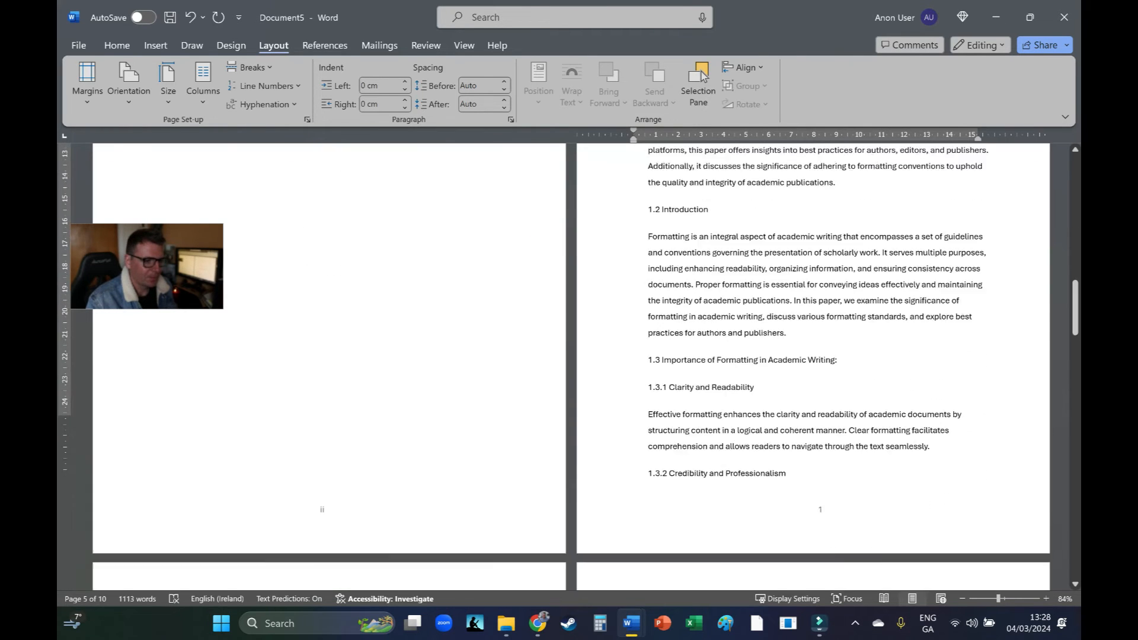
pyautogui.scroll(-2, 702, 75)
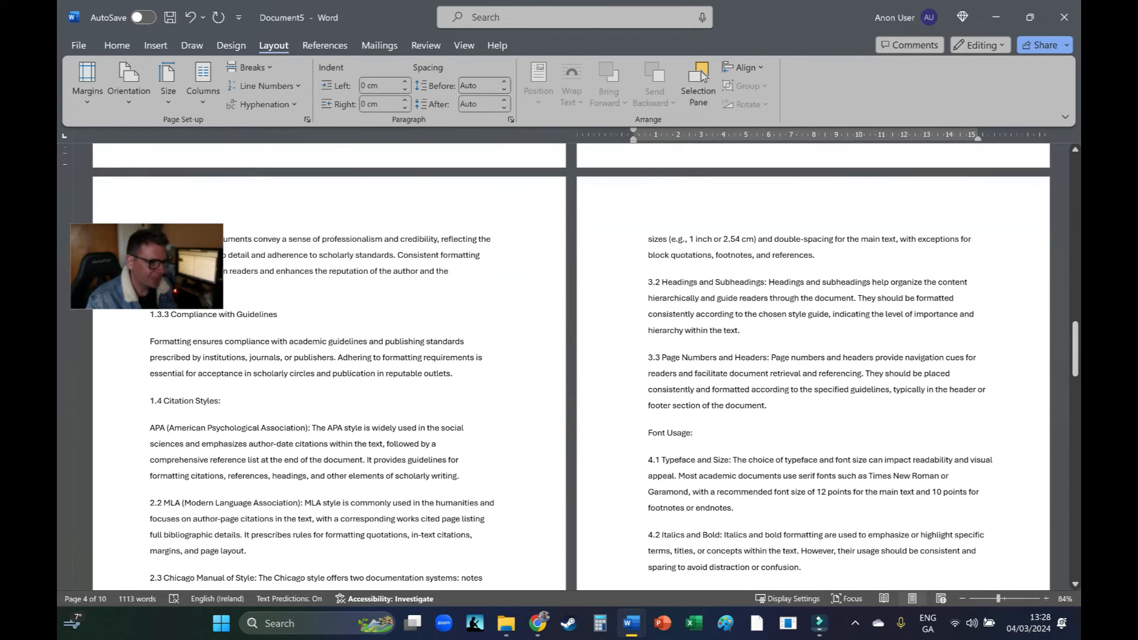
pyautogui.click(162, 401)
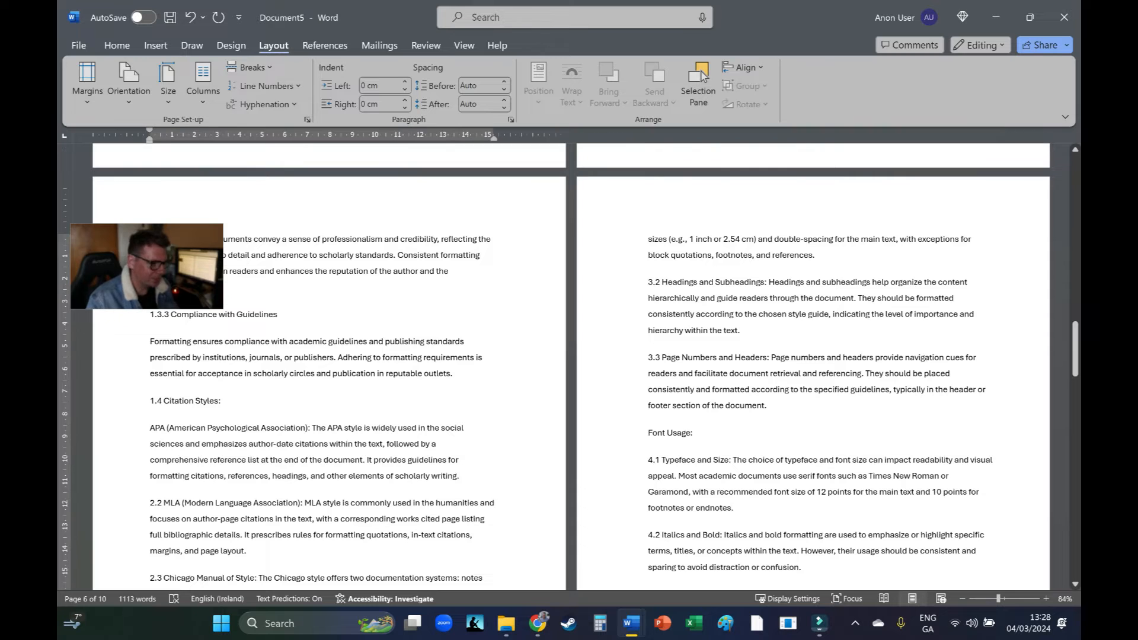
pyautogui.write('.3')
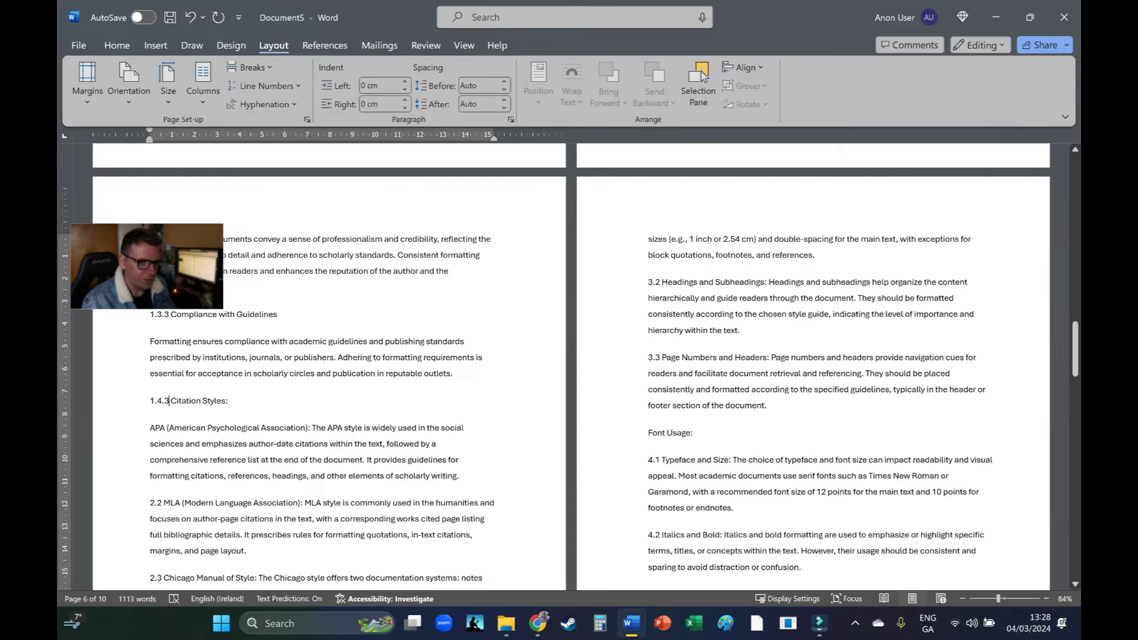
pyautogui.moveTo(1075, 349); pyautogui.dragTo(1075, 260)
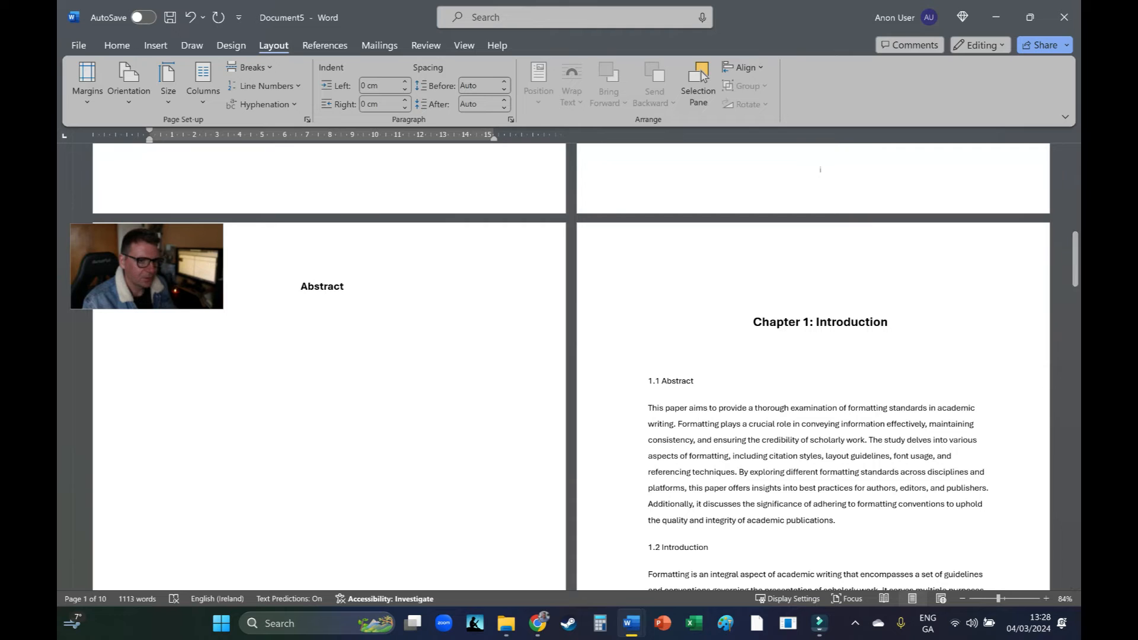
# - Select the Abstract page title and open the full list of styles
pyautogui.tripleClick(327, 287)
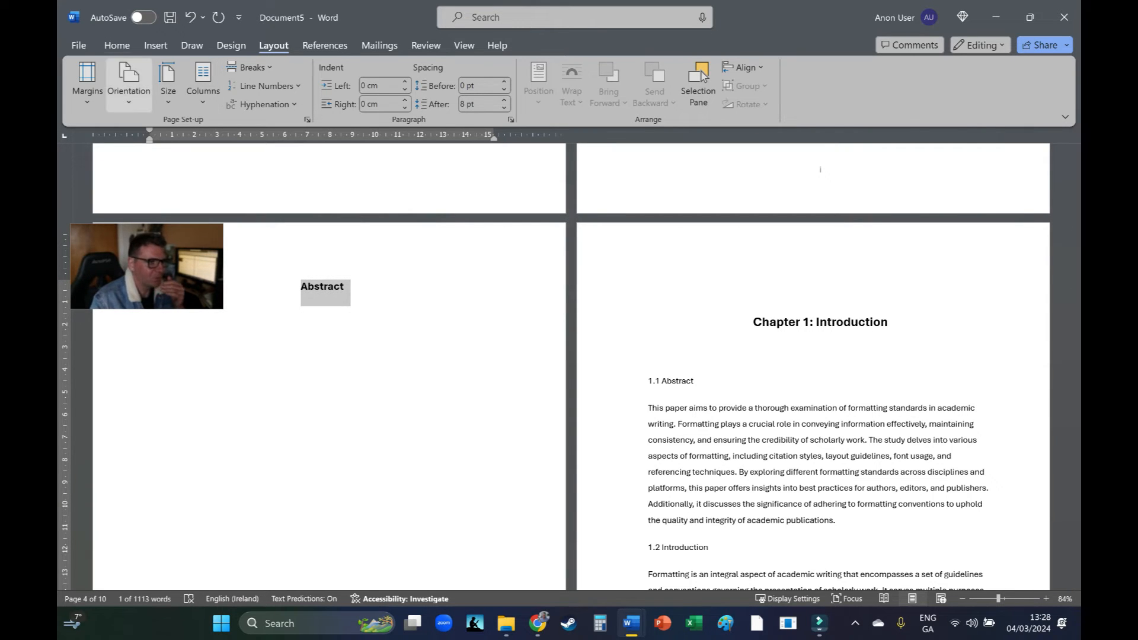
pyautogui.click(117, 45)
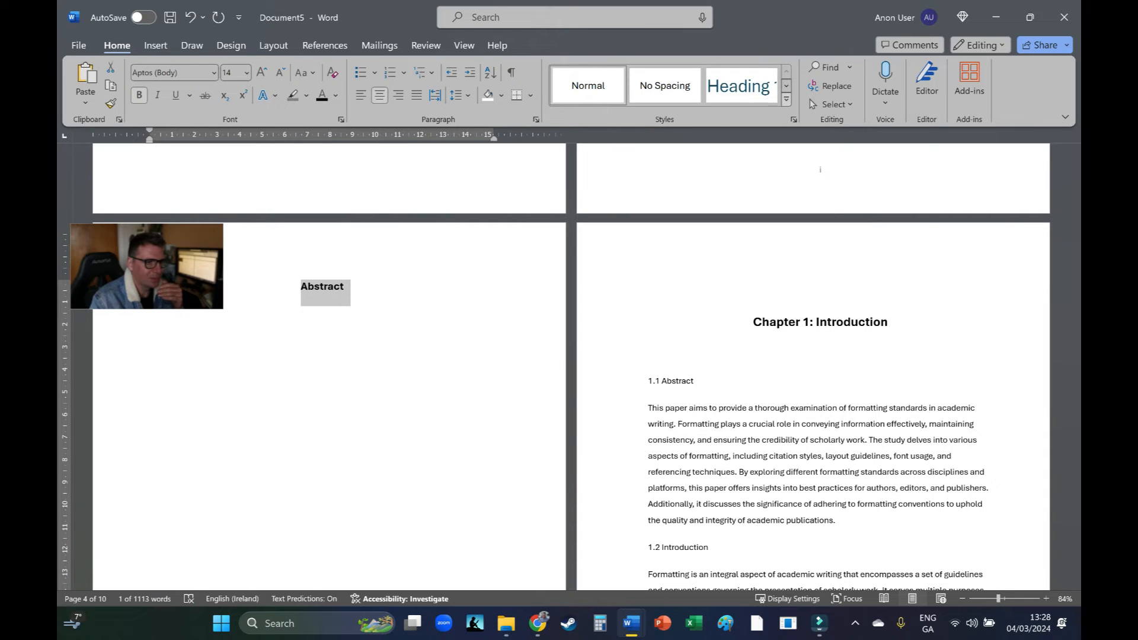
pyautogui.click(785, 86)
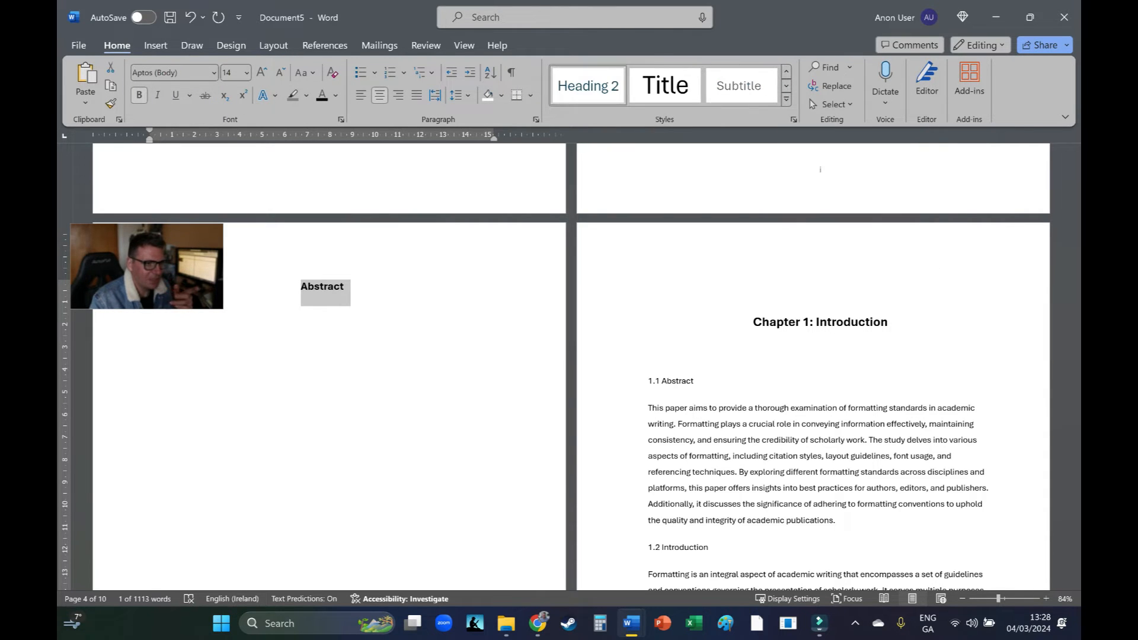
pyautogui.click(786, 86)
pyautogui.click(786, 86)
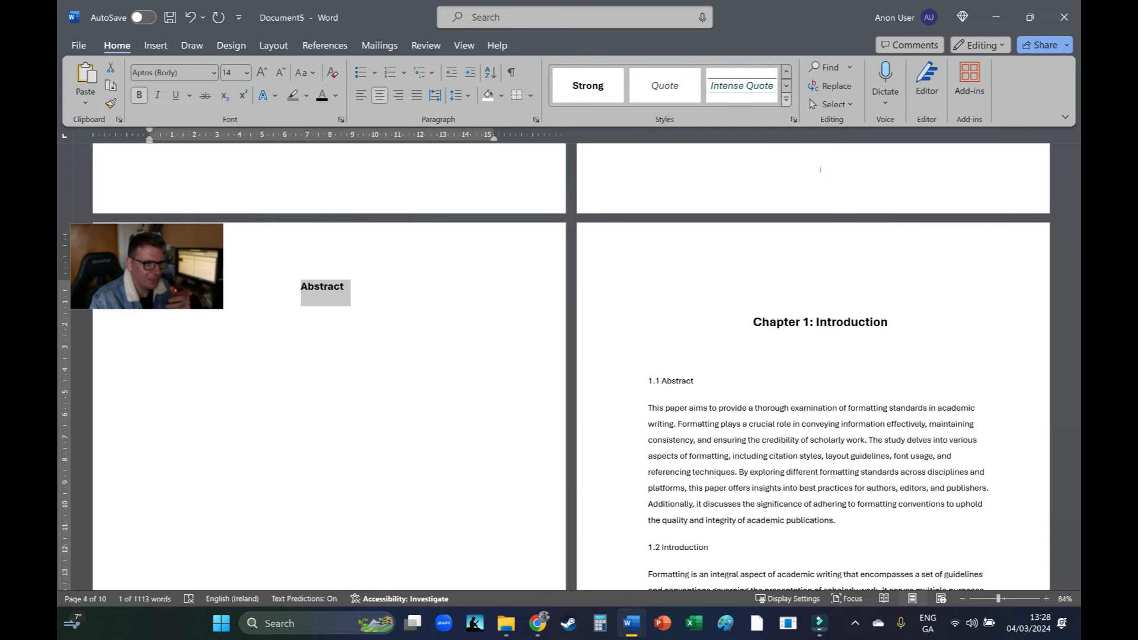
pyautogui.click(794, 120)
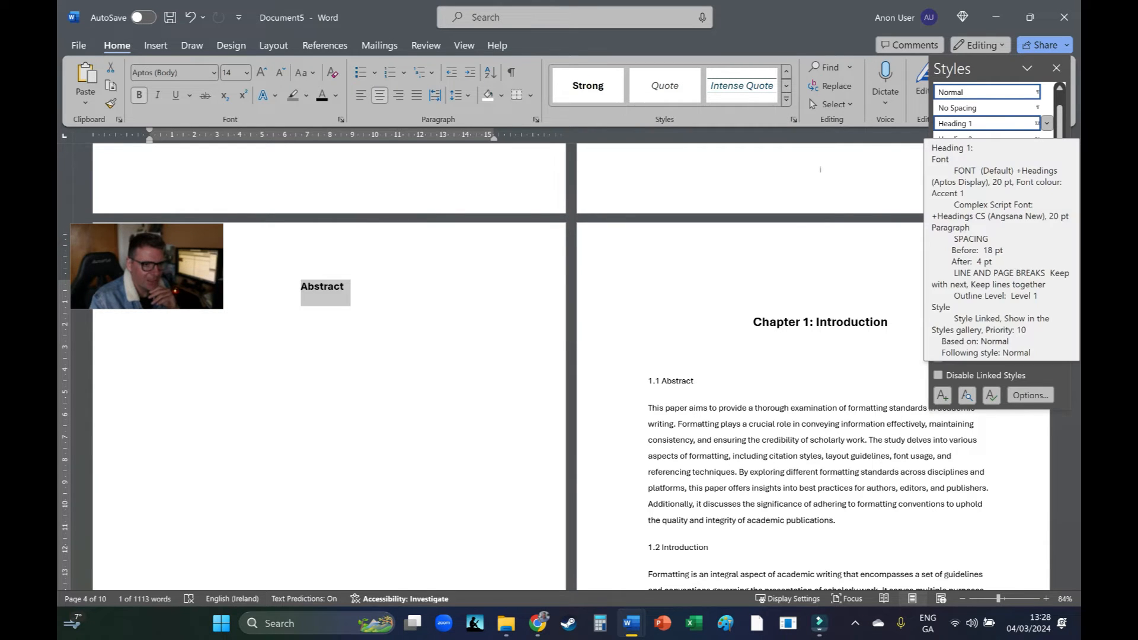
pyautogui.click(1046, 124)
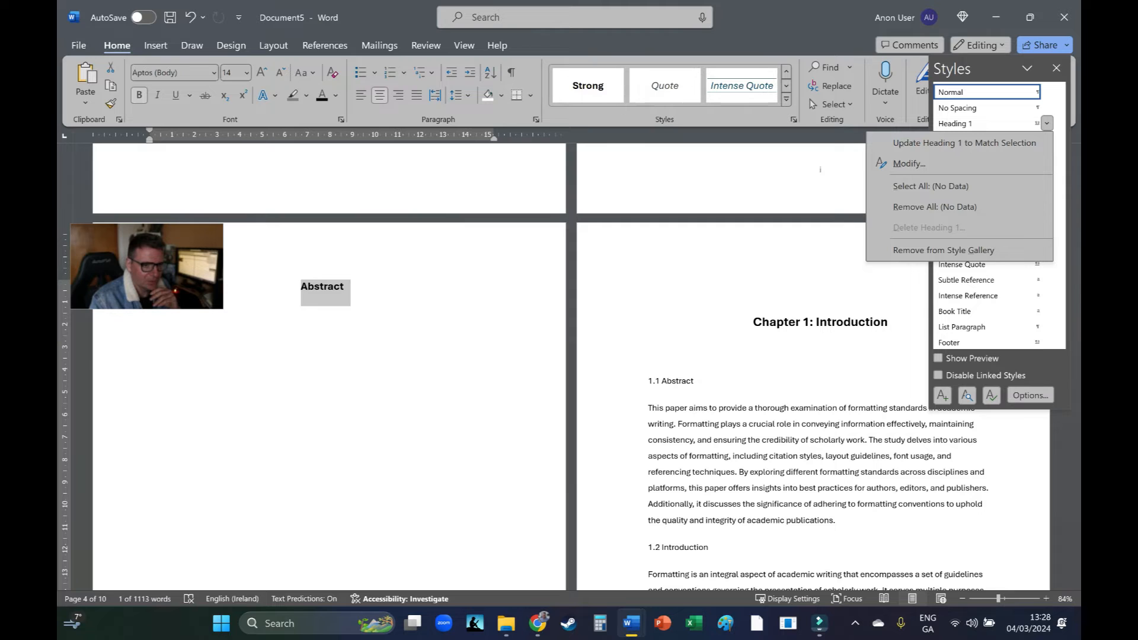
pyautogui.press('Escape')
# - Undo the manual formatting on the Abstract page title
pyautogui.hotkey('ctrl', 'z')
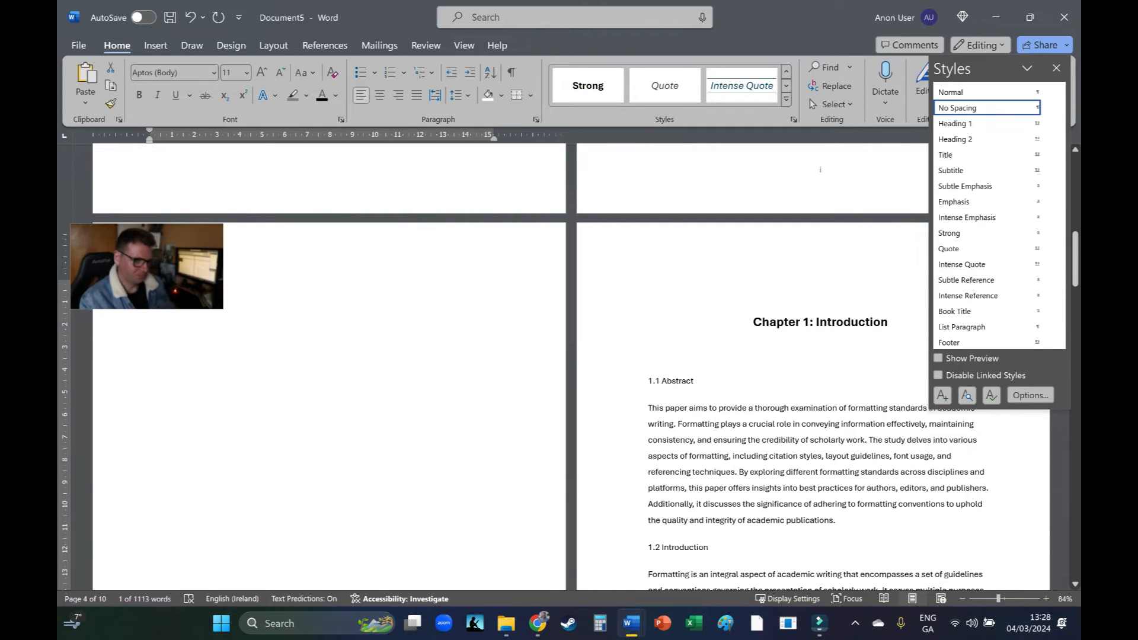
pyautogui.scroll(1, 569, 367)
pyautogui.hotkey('ctrl', 'y')
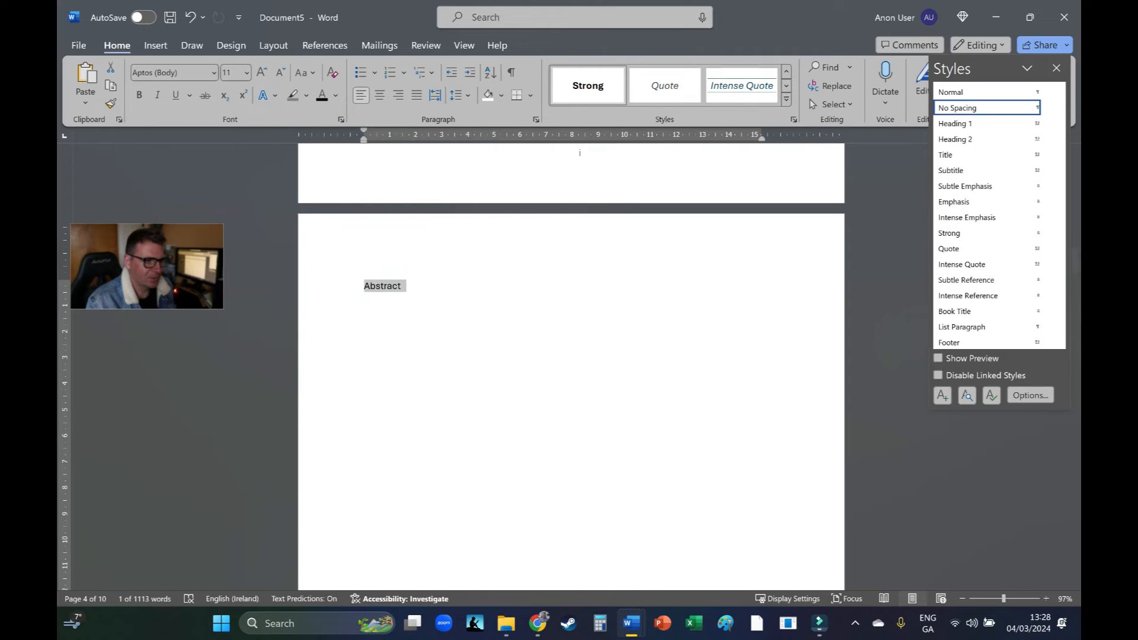
# - Apply the Heading 1 style to the Abstract page title
pyautogui.moveTo(147, 267); pyautogui.dragTo(185, 224)
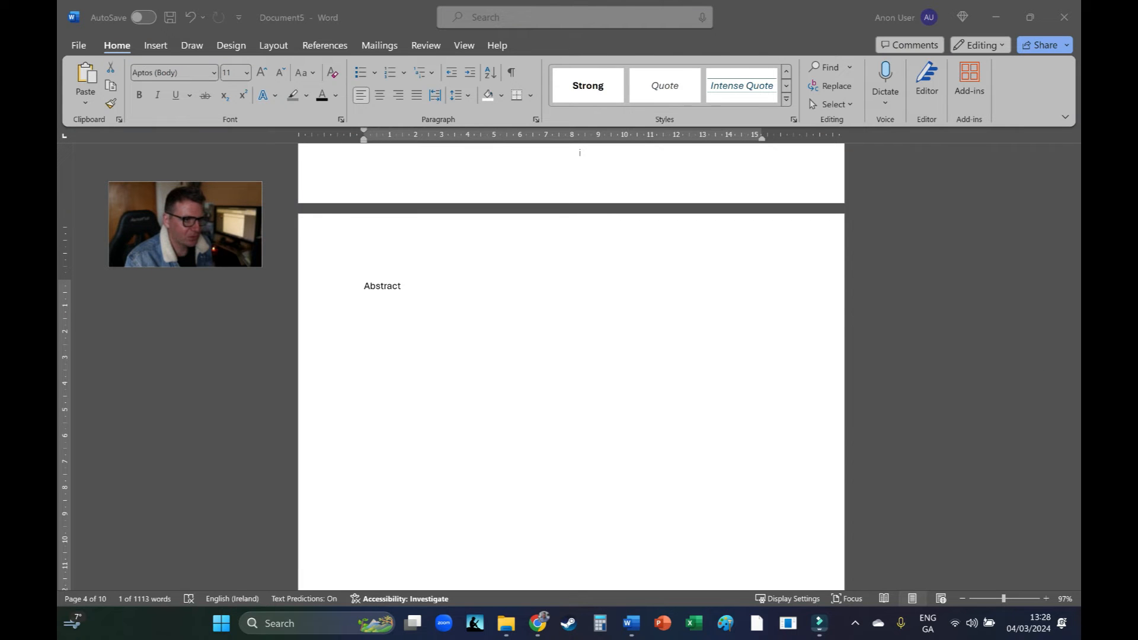
pyautogui.click(631, 623)
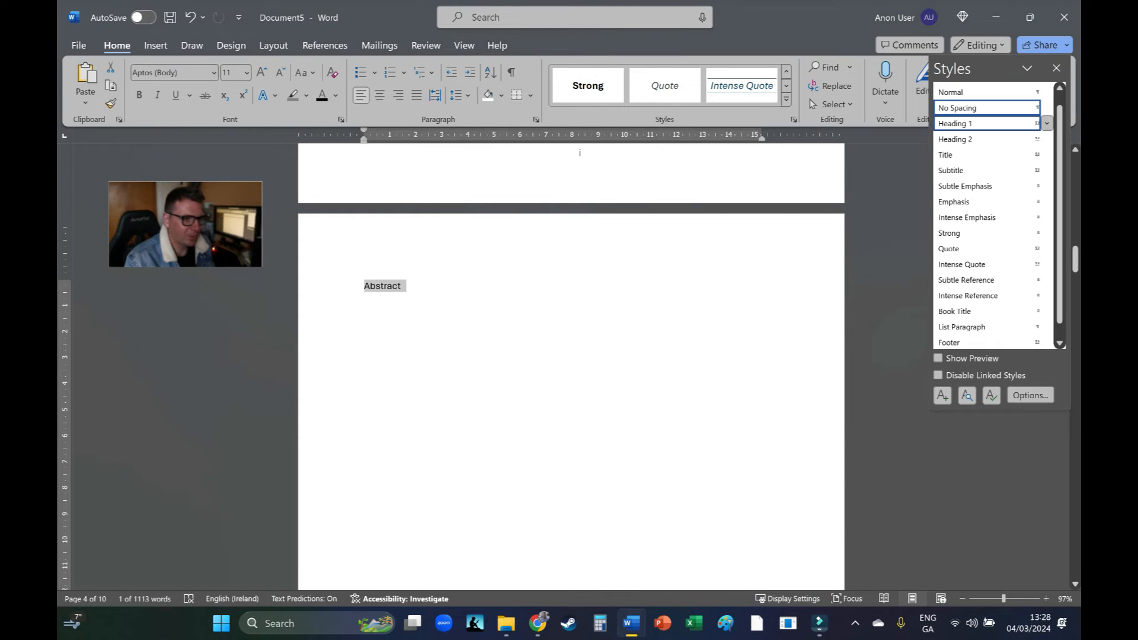
pyautogui.click(978, 124)
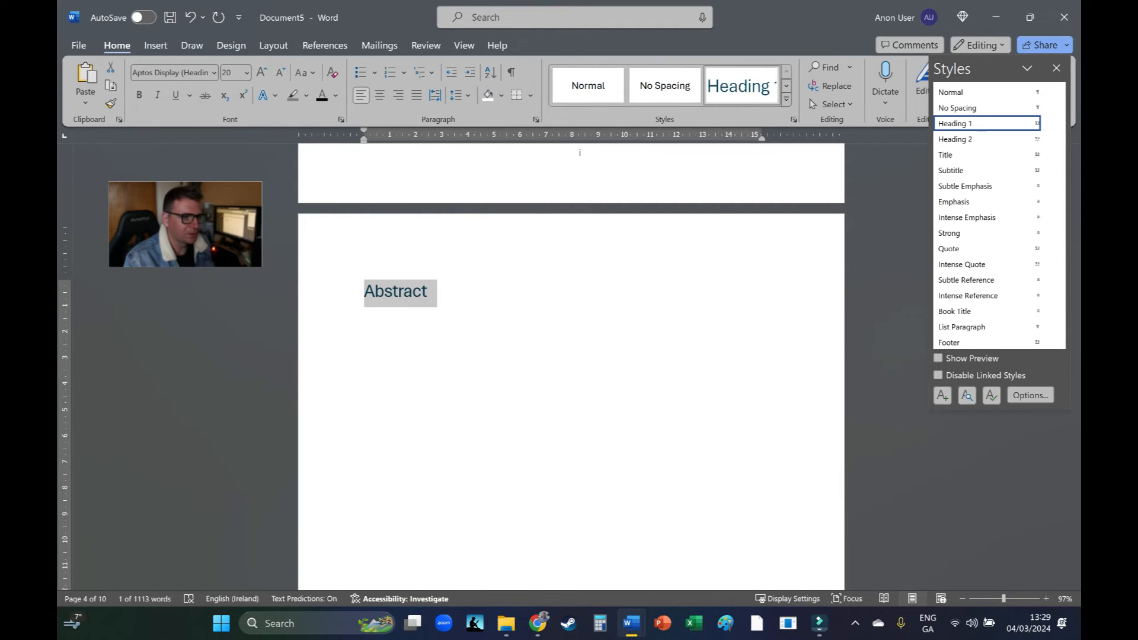
pyautogui.click(428, 290)
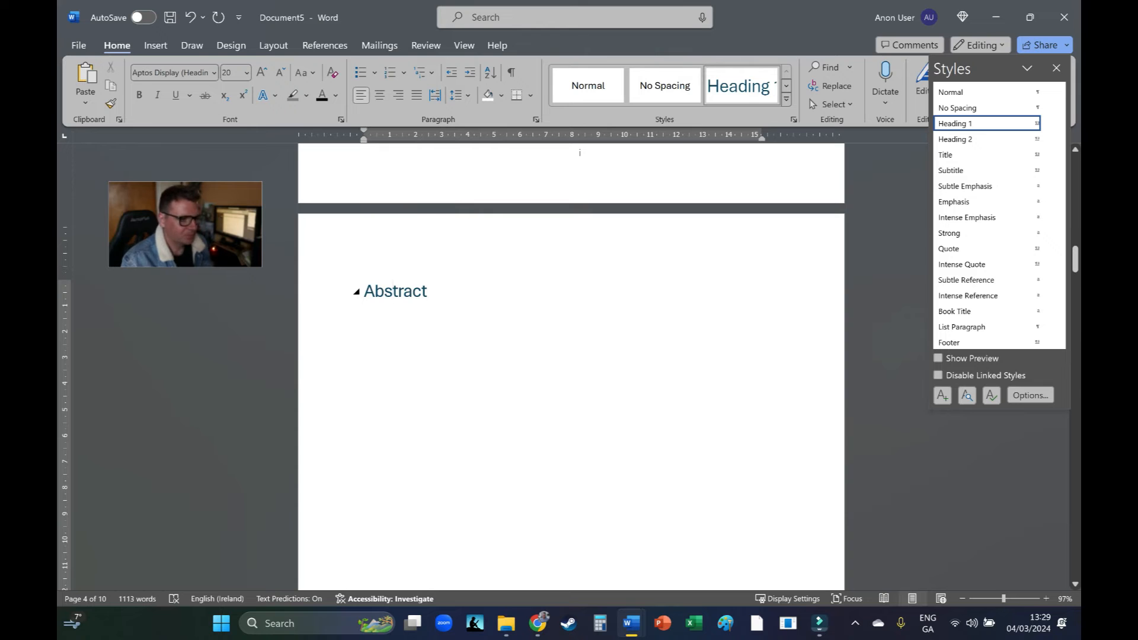
# - Set all the text in the document to Times New Roman, 12 pt
pyautogui.scroll(-15, 580, 153)
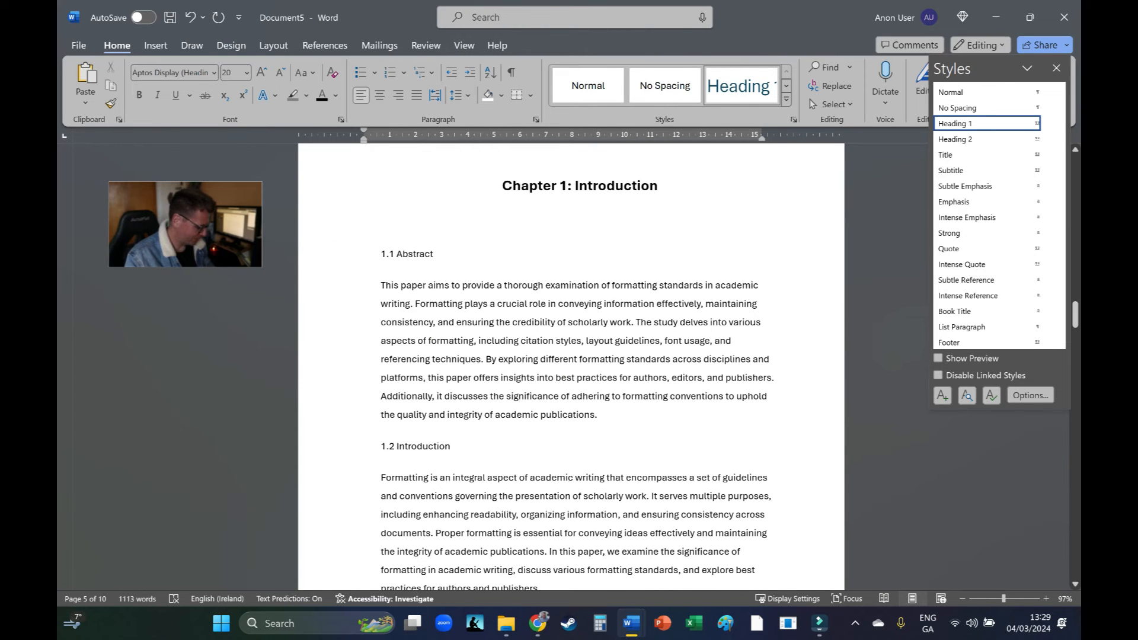
pyautogui.hotkey('ctrl', 'a')
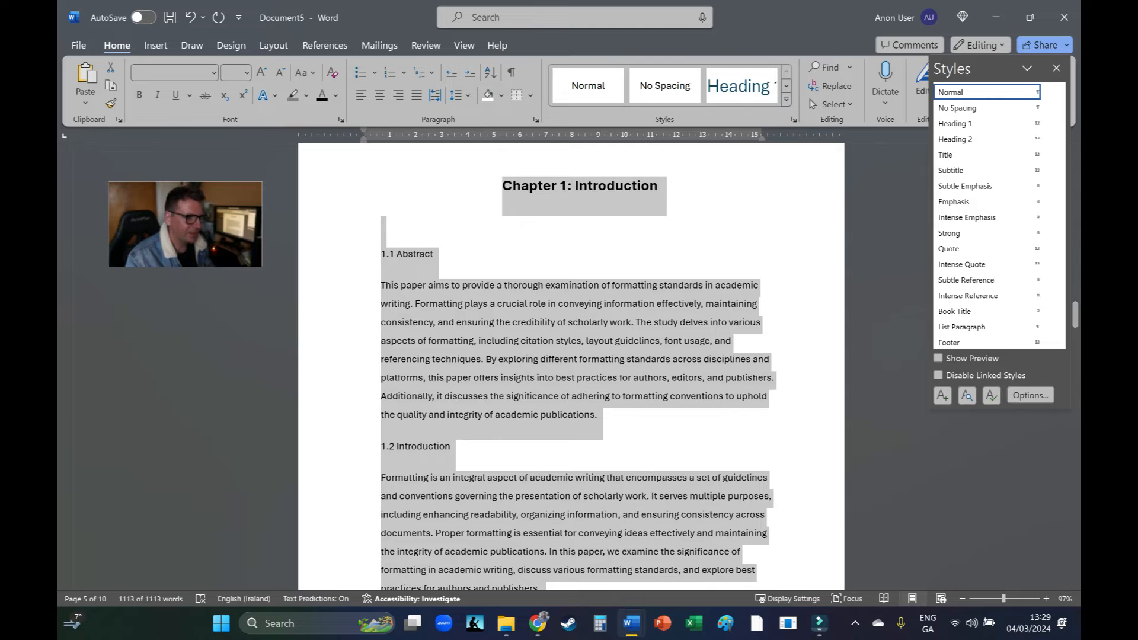
pyautogui.click(213, 72)
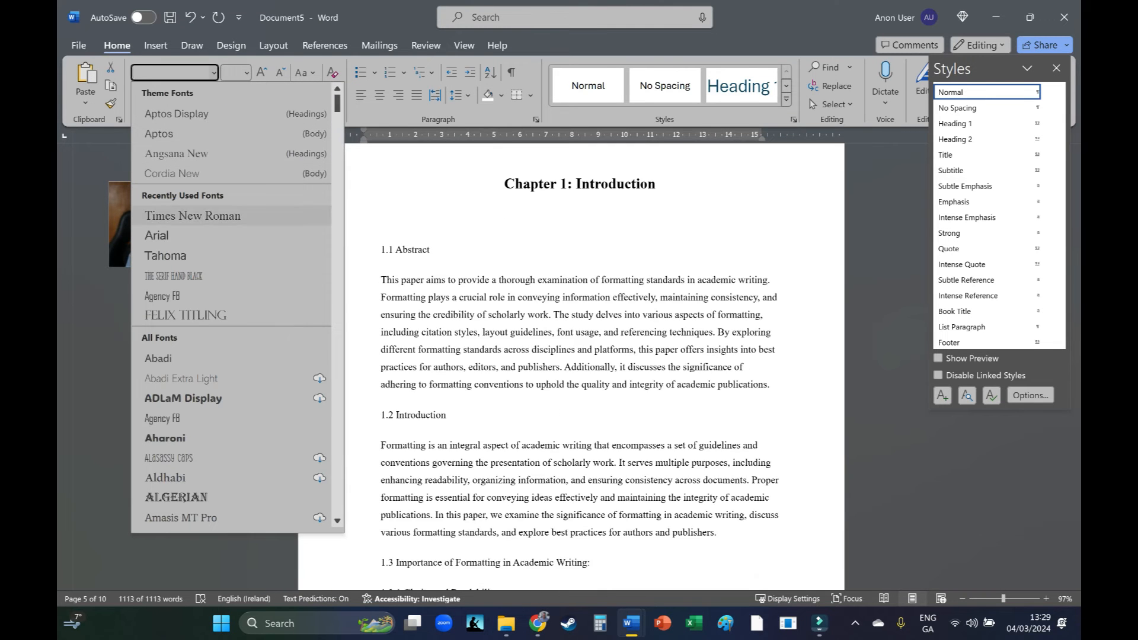
pyautogui.click(192, 216)
pyautogui.click(247, 72)
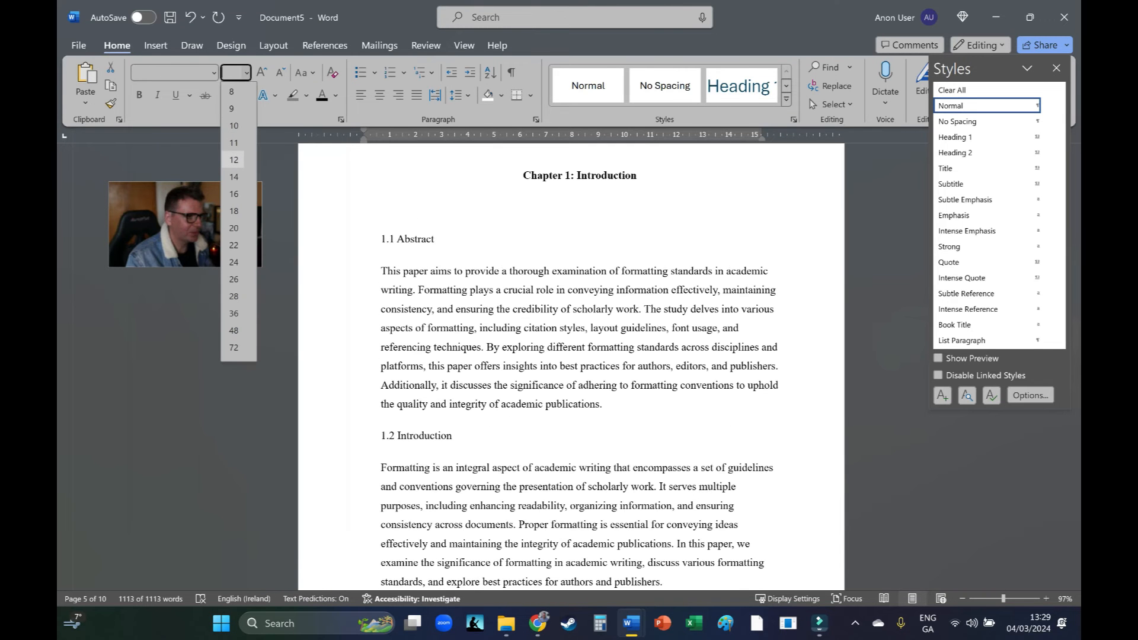
pyautogui.click(234, 159)
pyautogui.click(459, 309)
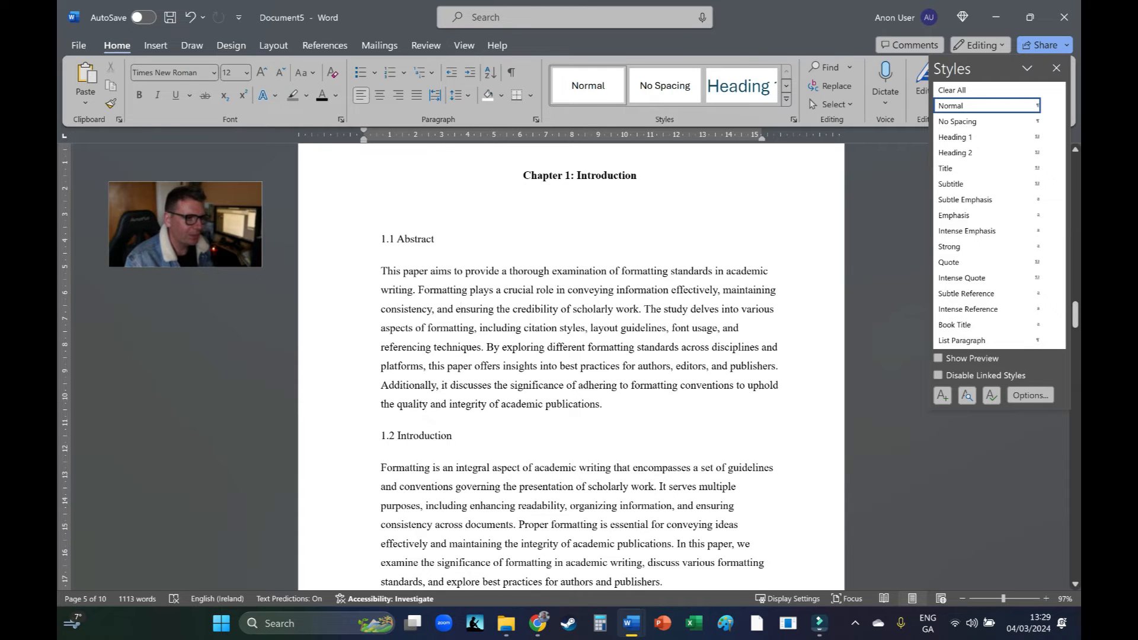
# - Restore the Abstract page title to the font and size defined by its Heading 1 style
pyautogui.scroll(3, 459, 309)
pyautogui.click(579, 373)
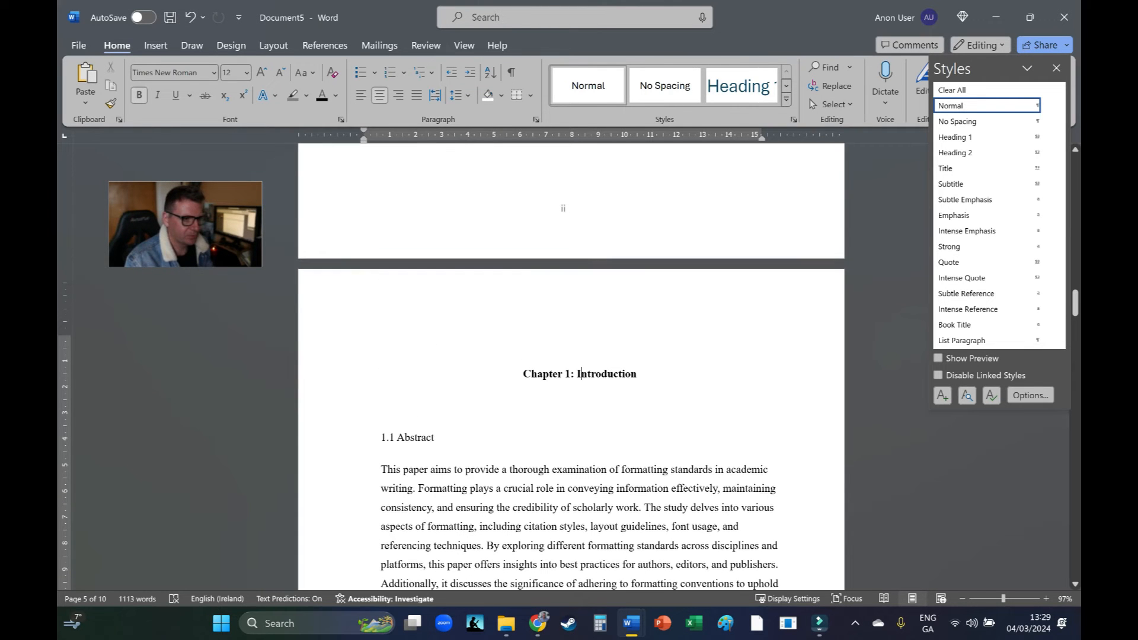
pyautogui.scroll(1, 580, 374)
pyautogui.scroll(15, 579, 373)
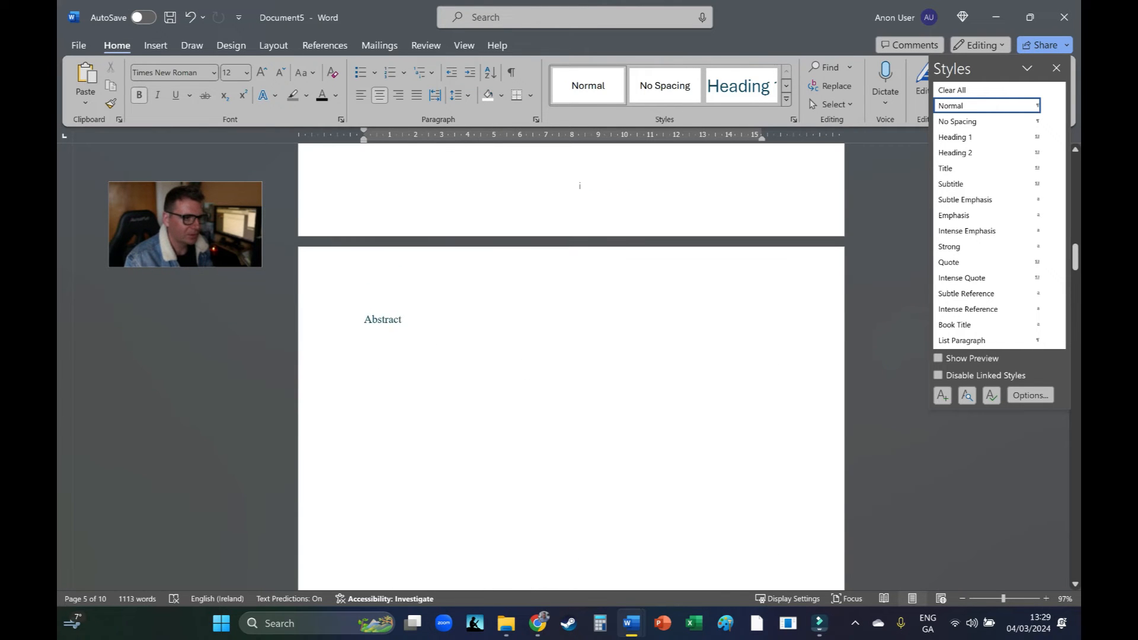
pyautogui.scroll(5, 580, 270)
pyautogui.scroll(-9, 578, 389)
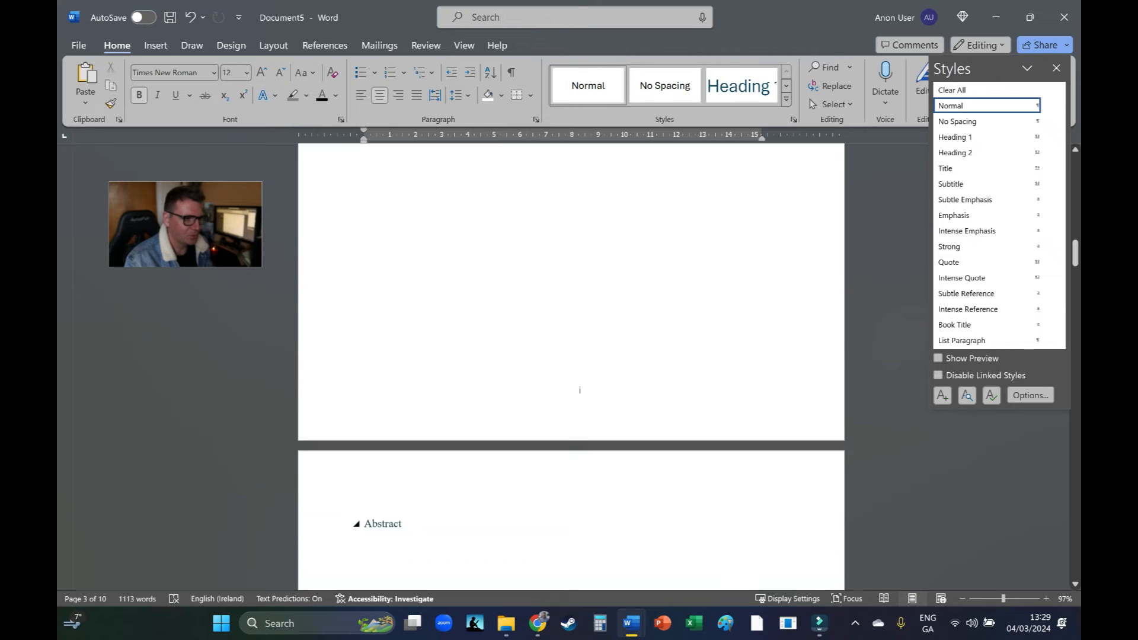
pyautogui.tripleClick(394, 221)
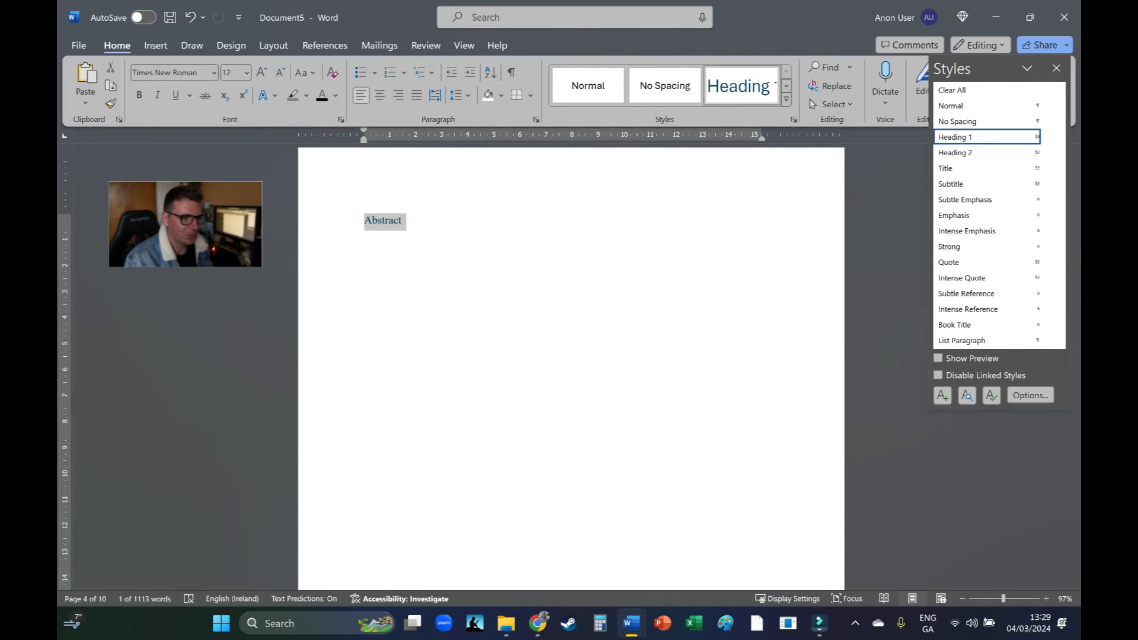
pyautogui.hotkey('ctrl', 'z')
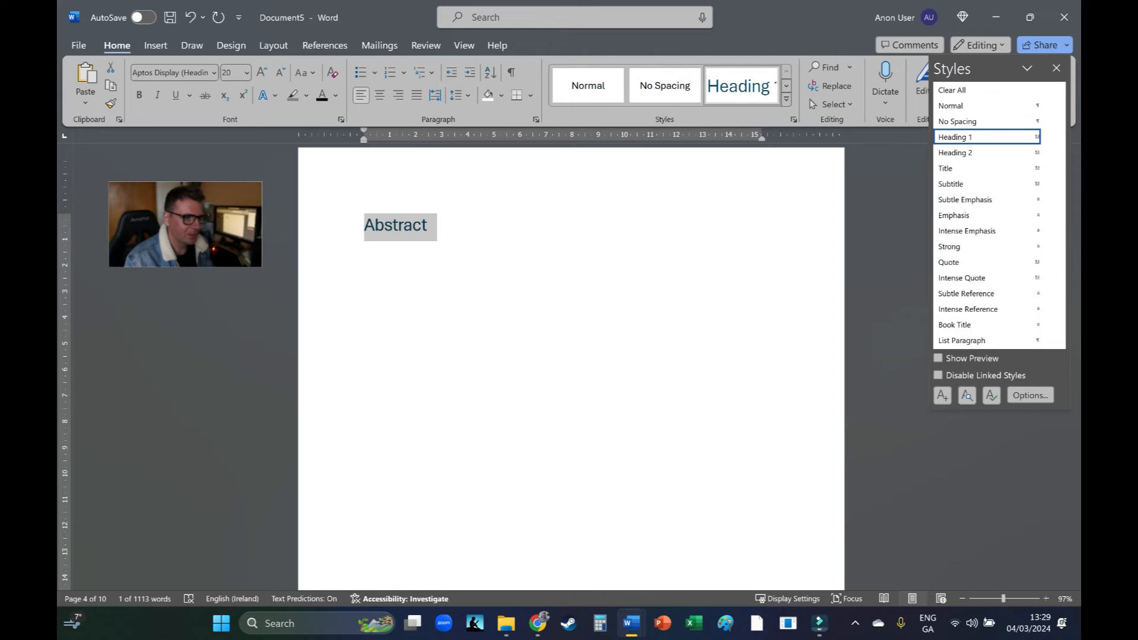
# - Modify the Heading 1 style to use bold Times New Roman at 16 pt
pyautogui.rightClick(736, 88)
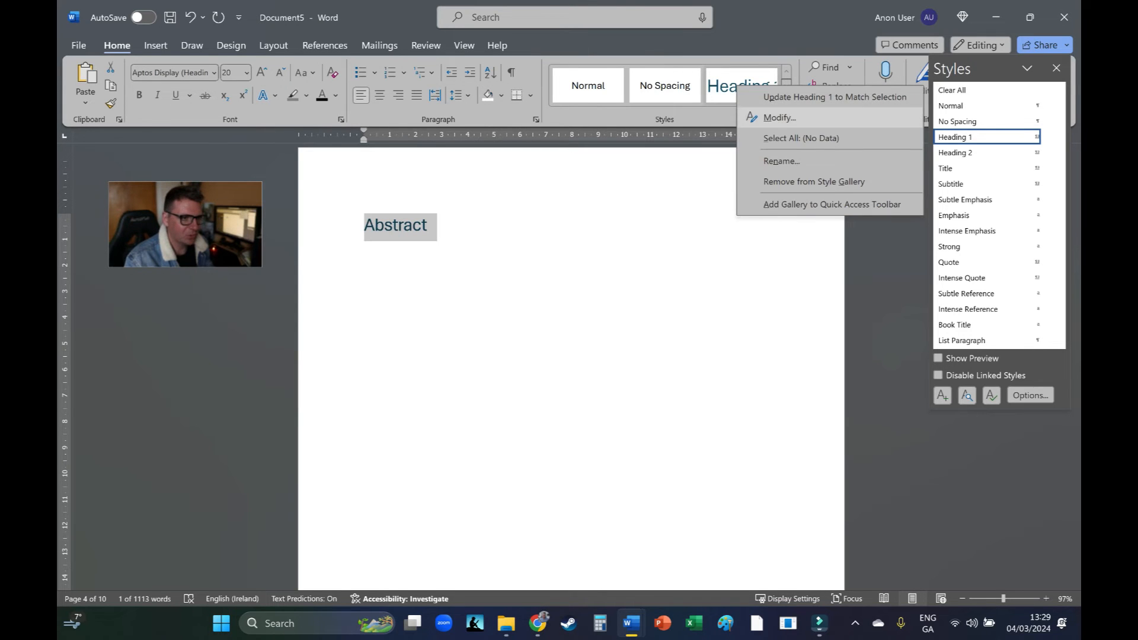
pyautogui.click(777, 117)
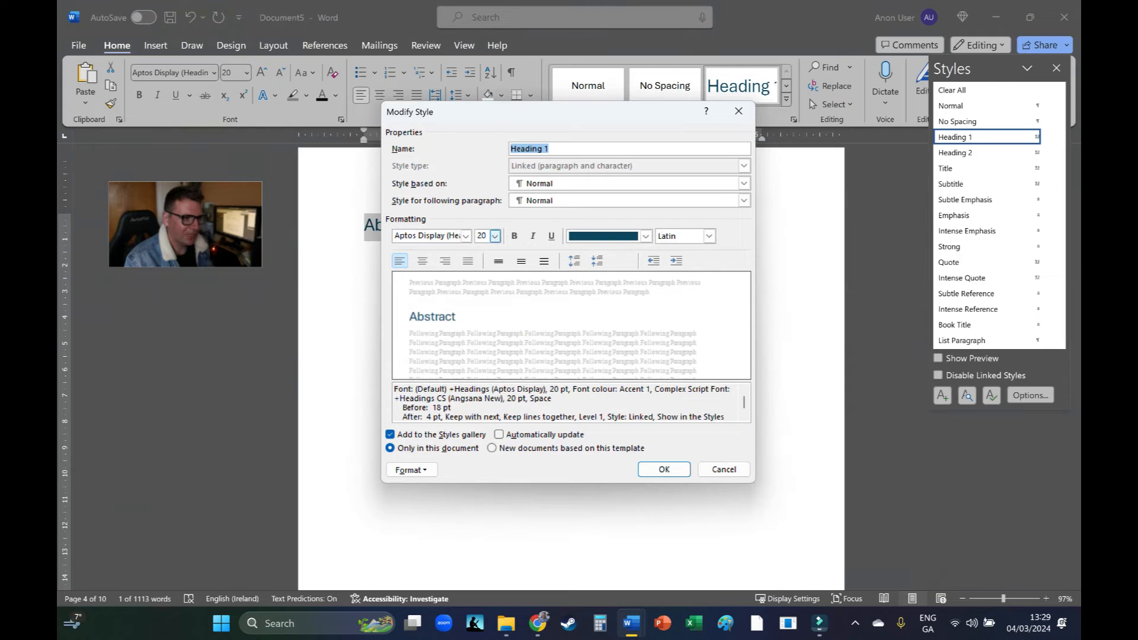
pyautogui.click(466, 236)
pyautogui.press('Down')
pyautogui.press('Down')
pyautogui.press('Down')
pyautogui.press('Down')
pyautogui.press('Return')
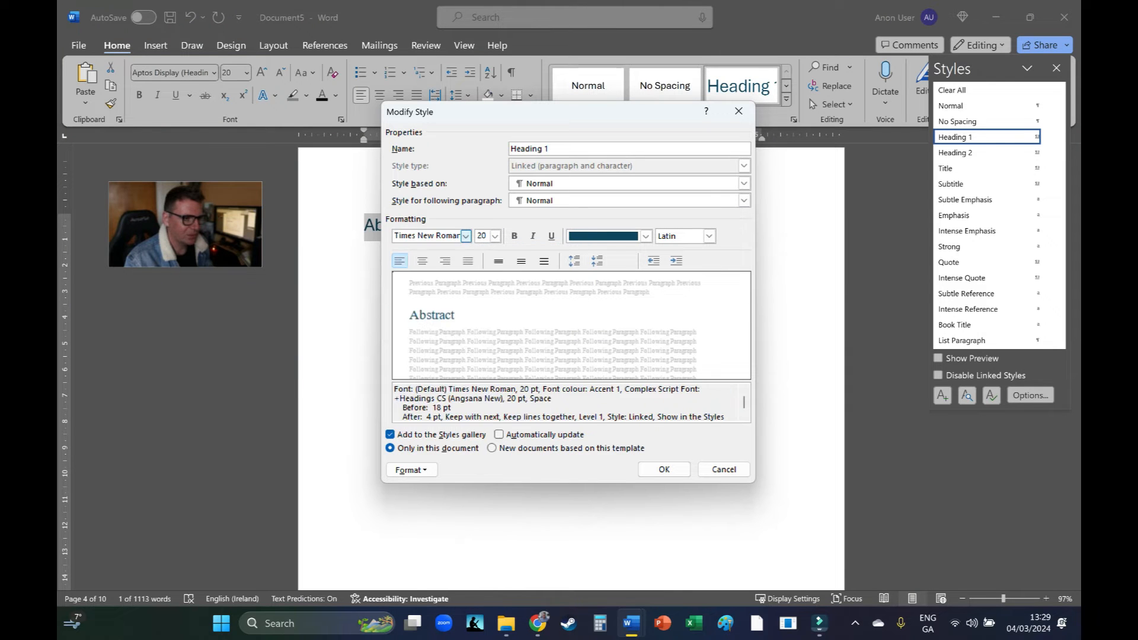
pyautogui.click(495, 235)
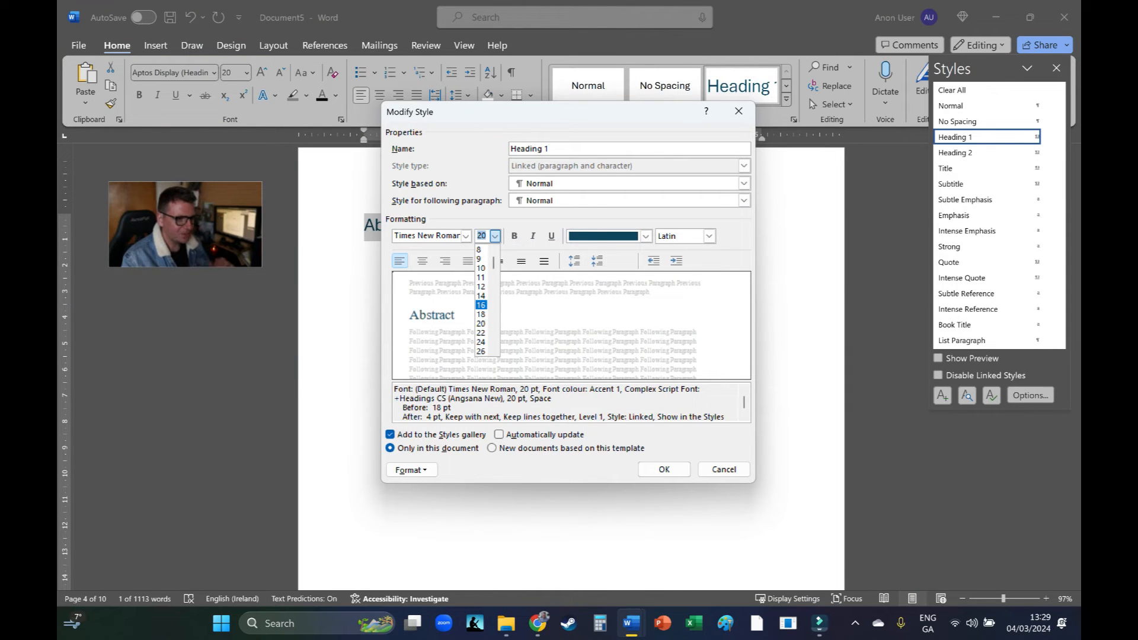
pyautogui.press('Return')
pyautogui.click(514, 236)
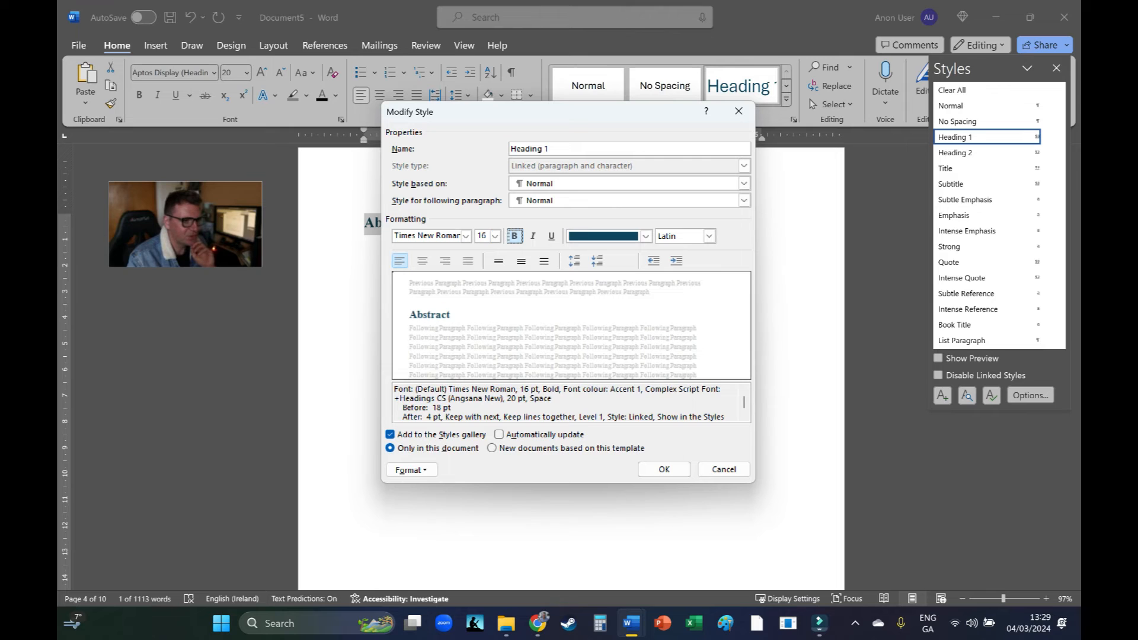
# - Set the Heading 1 style to centred alignment, 30 pt spacing before, 16 pt after and automatic font colour, and save the style
pyautogui.hotkey('ctrl', 'e')
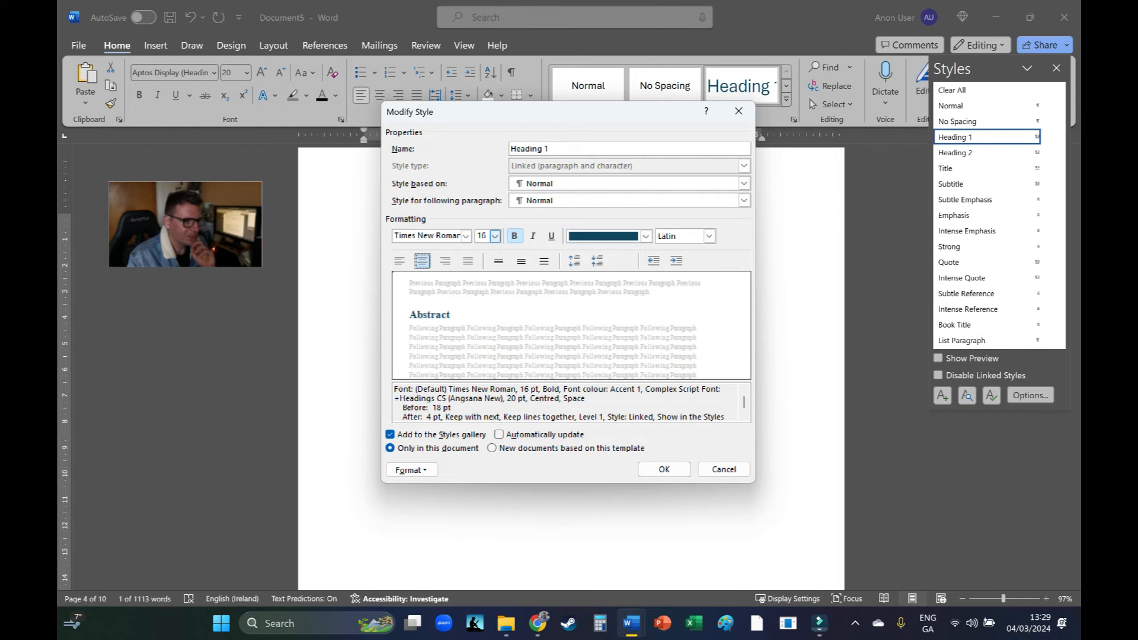
pyautogui.click(575, 260)
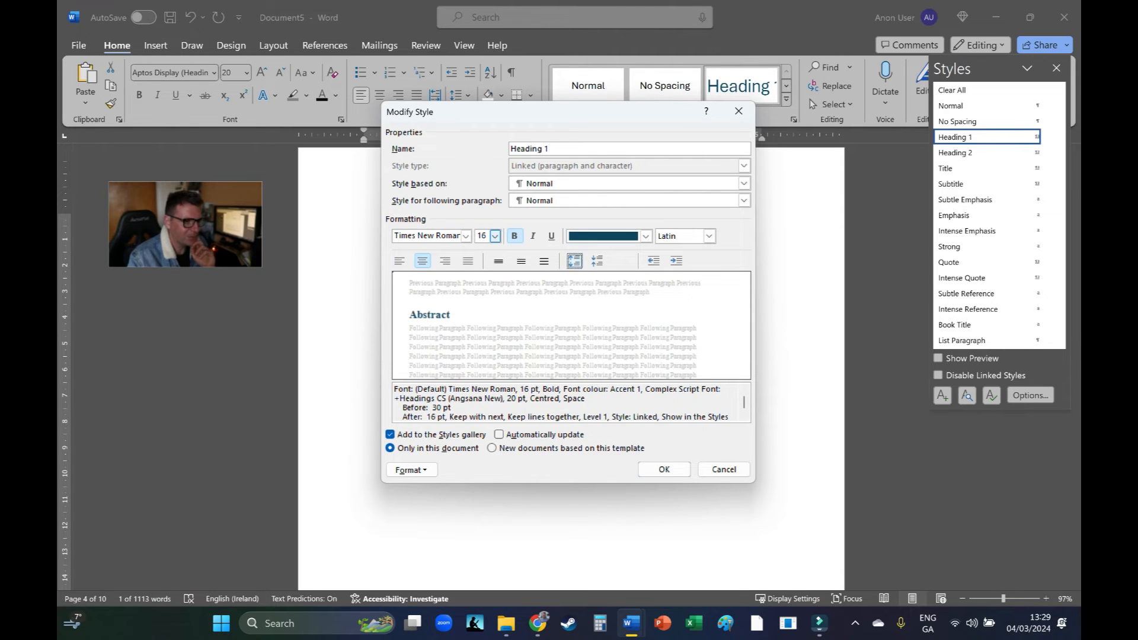
pyautogui.click(646, 236)
pyautogui.click(610, 249)
pyautogui.press('Return')
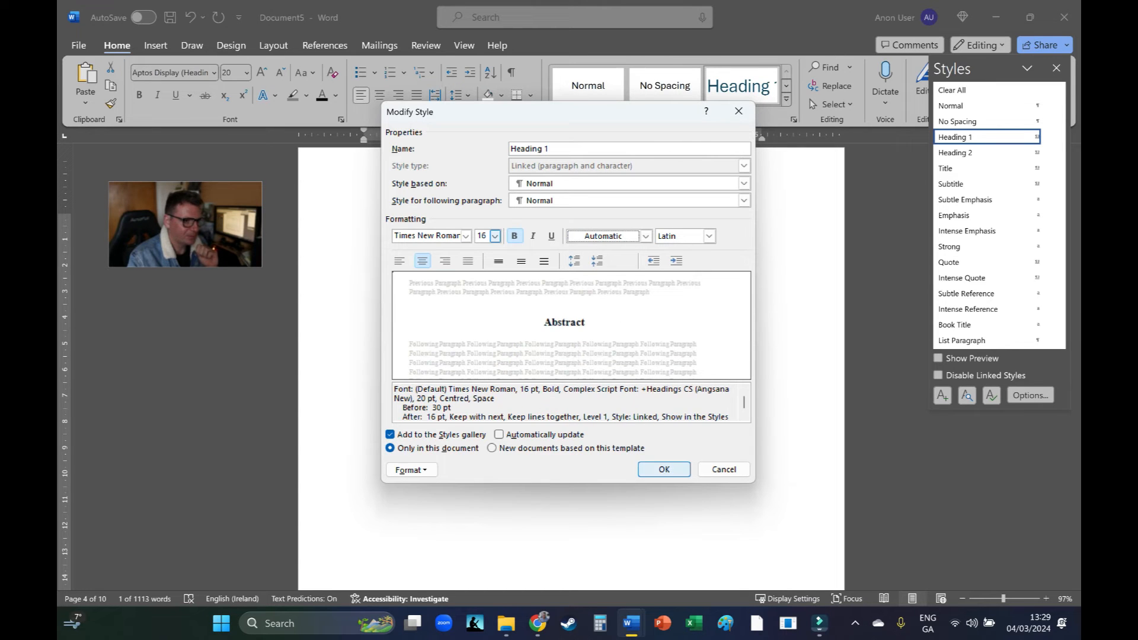
pyautogui.press('End')
pyautogui.press('Return')
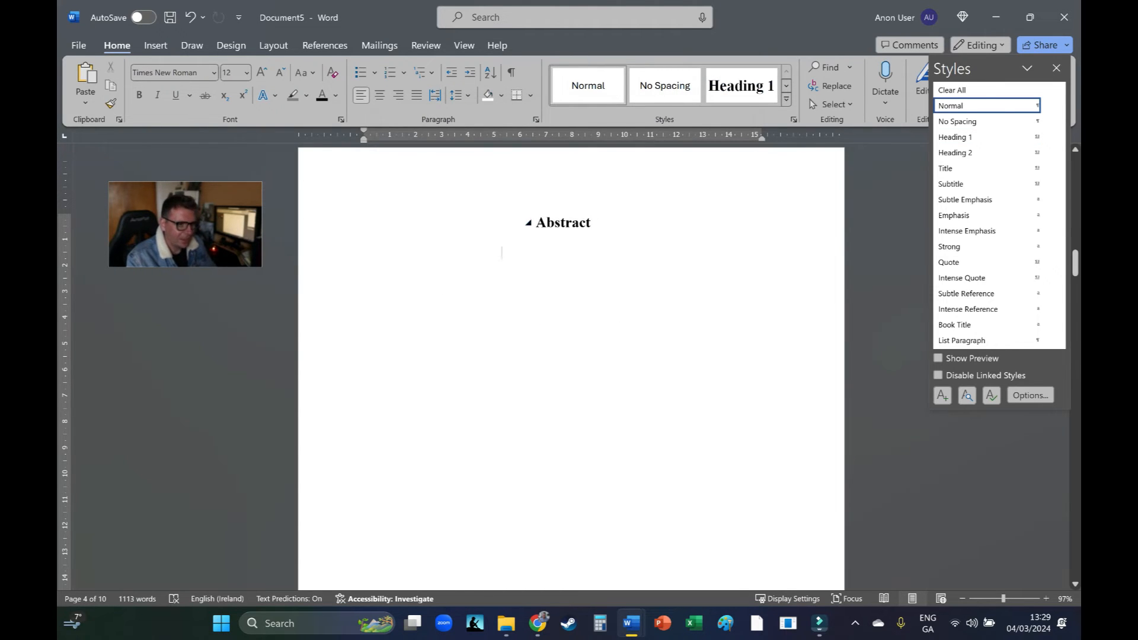
# - Apply the Heading 1 style to the Chapter 1: Introduction title
pyautogui.scroll(-6, 571, 368)
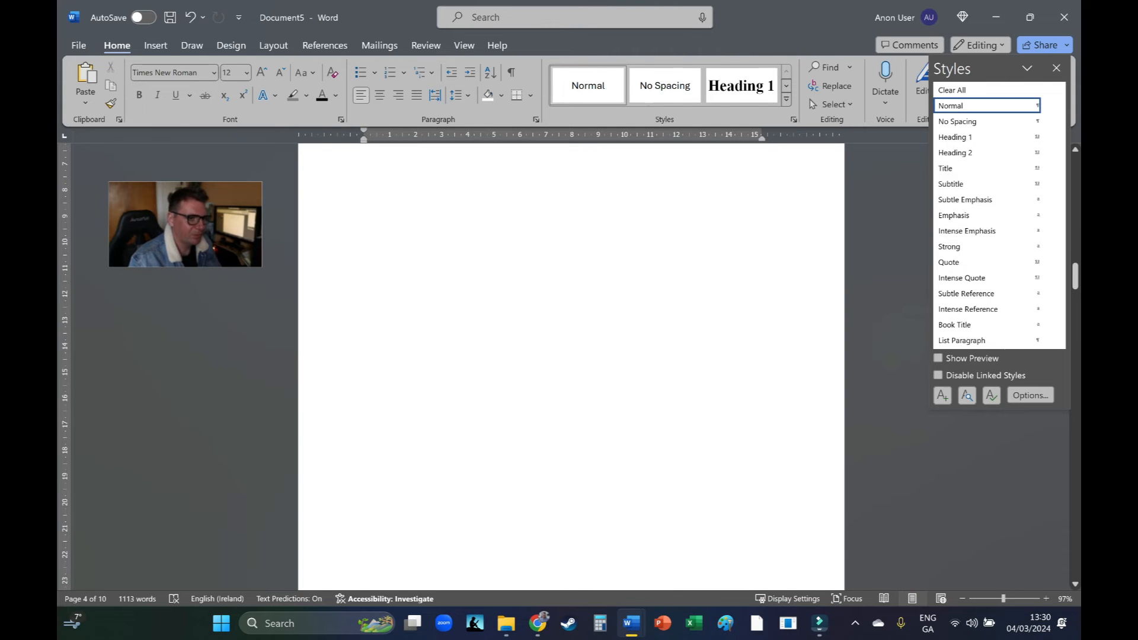
pyautogui.scroll(-3, 571, 367)
pyautogui.tripleClick(607, 341)
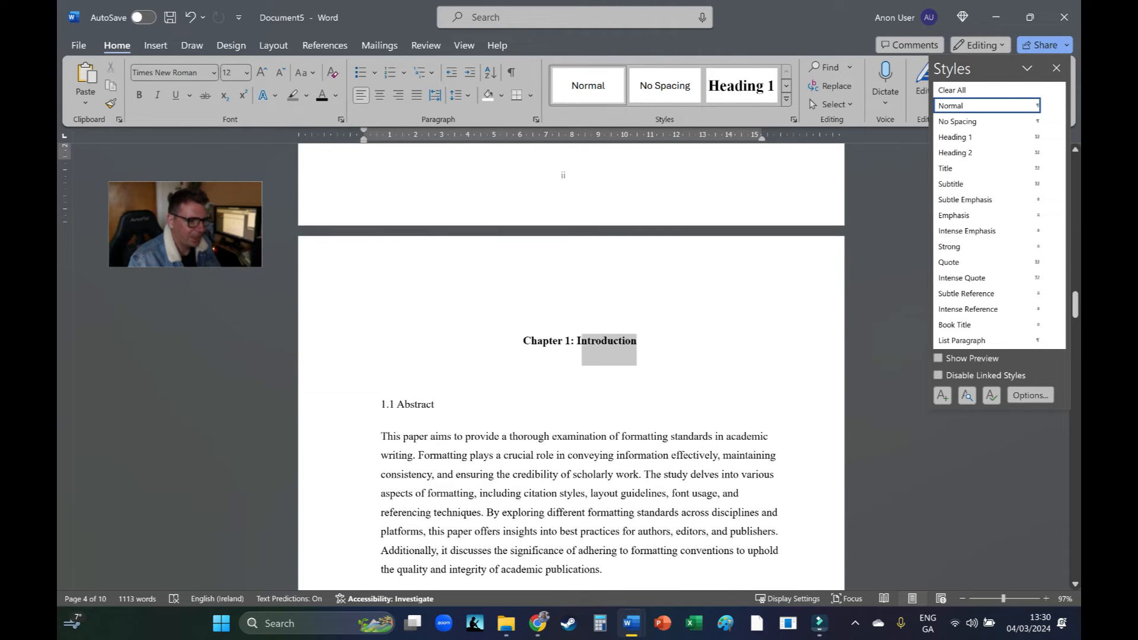
pyautogui.click(741, 86)
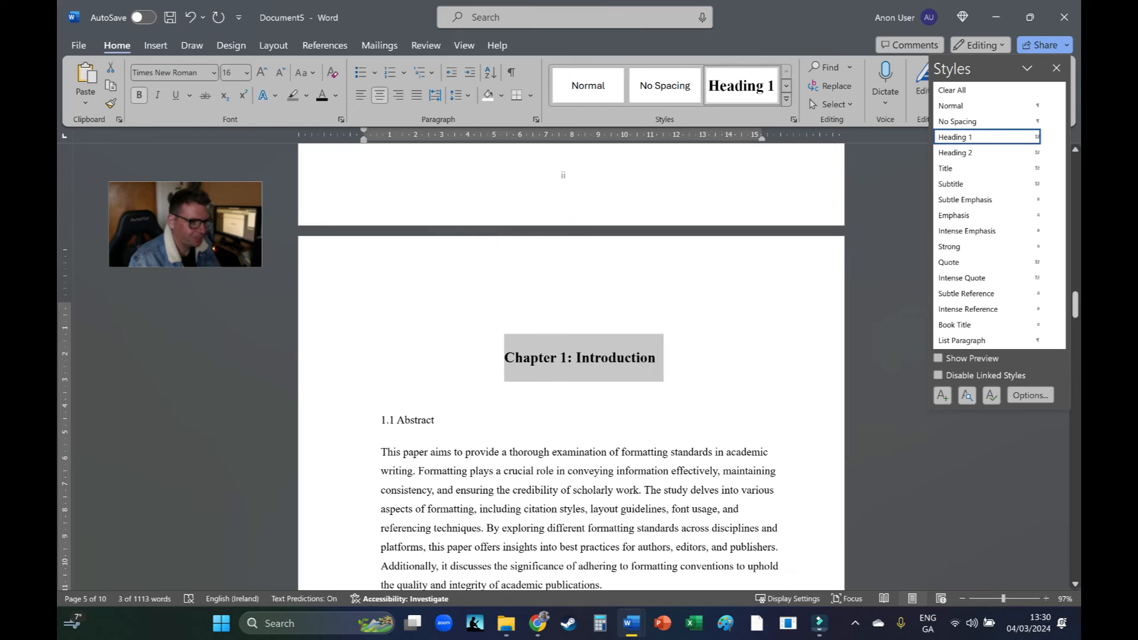
# - Apply the Heading 2 style to the 1.1 Abstract section title
pyautogui.tripleClick(417, 420)
pyautogui.click(787, 87)
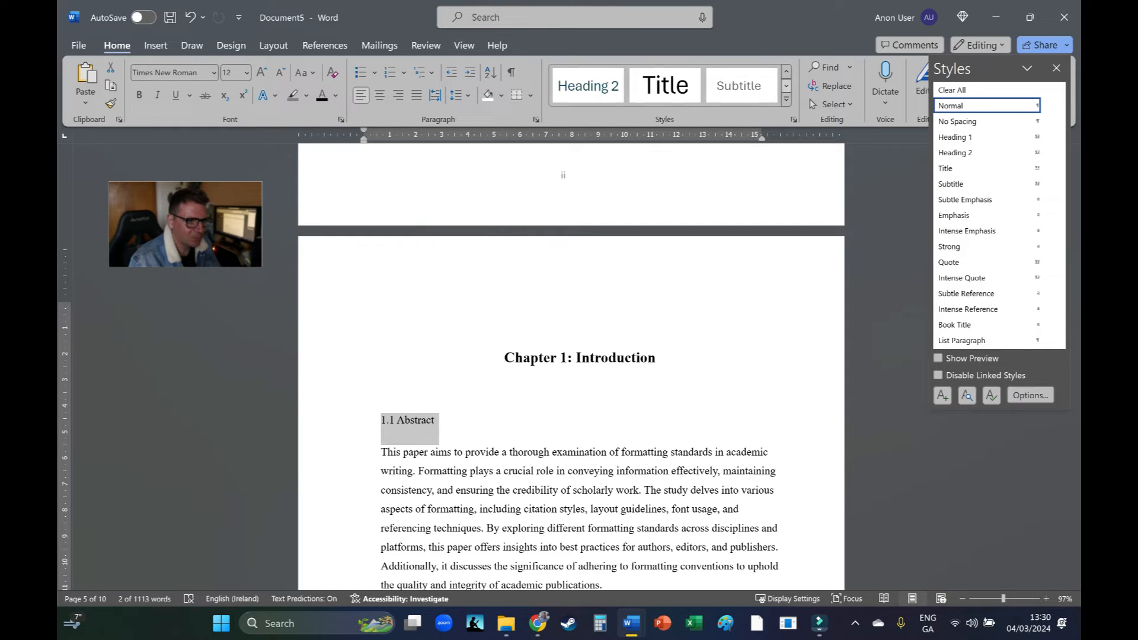
pyautogui.click(588, 86)
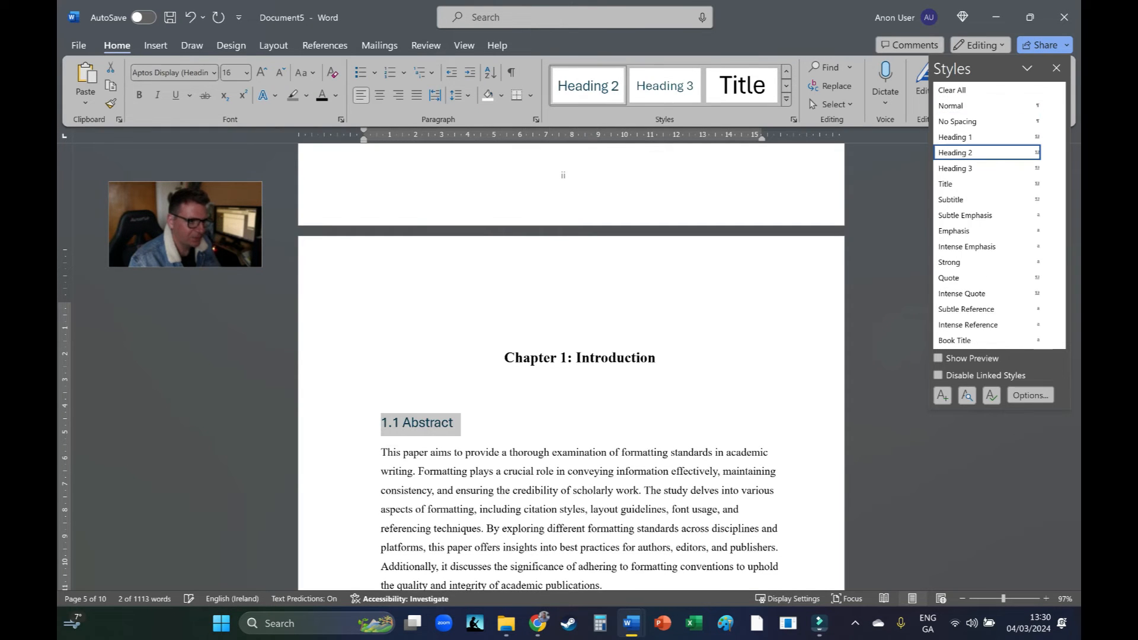
# - Modify the Heading 2 style to bold Times New Roman at 12 pt, with 20 pt spacing before and 16 pt after
pyautogui.rightClick(578, 89)
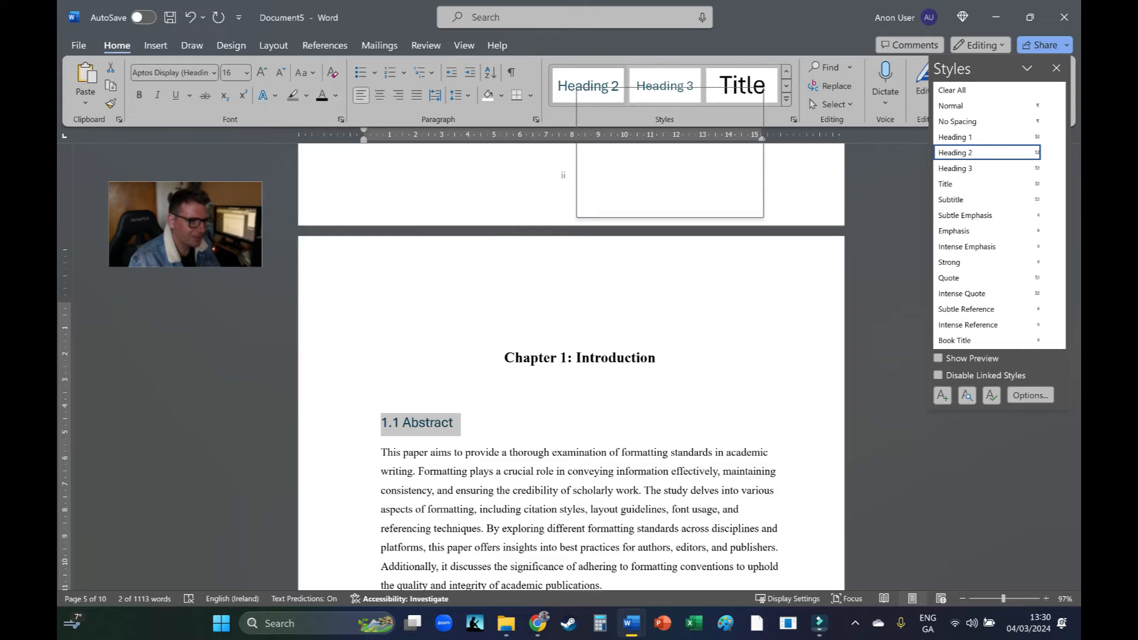
pyautogui.click(620, 119)
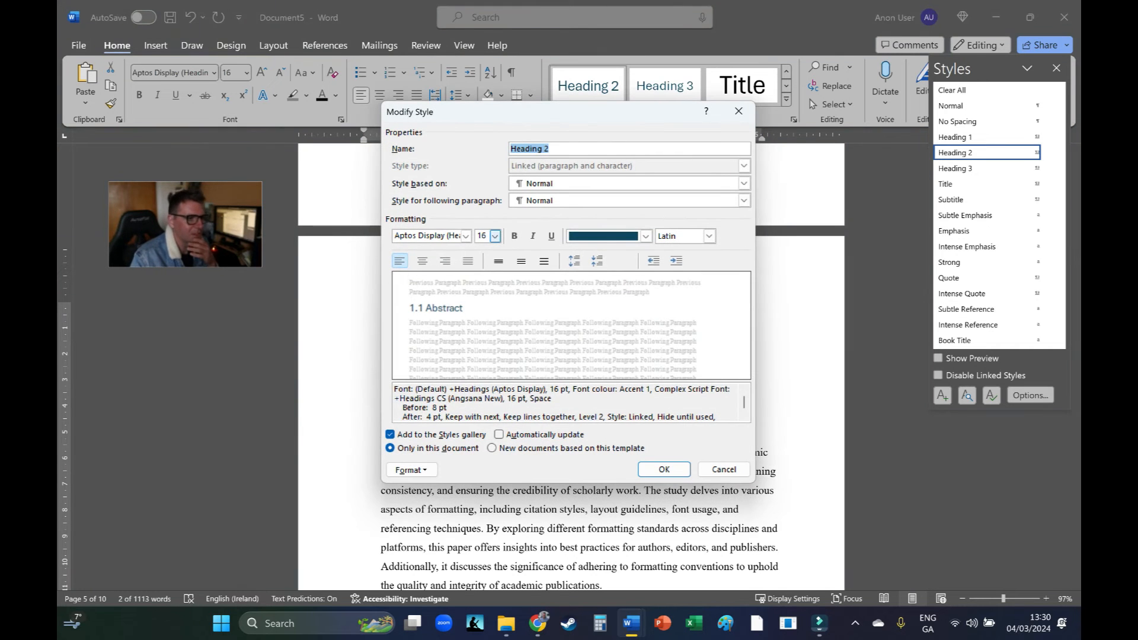
pyautogui.click(465, 236)
pyautogui.press('Down')
pyautogui.press('Down')
pyautogui.press('Down')
pyautogui.press('Down')
pyautogui.press('Return')
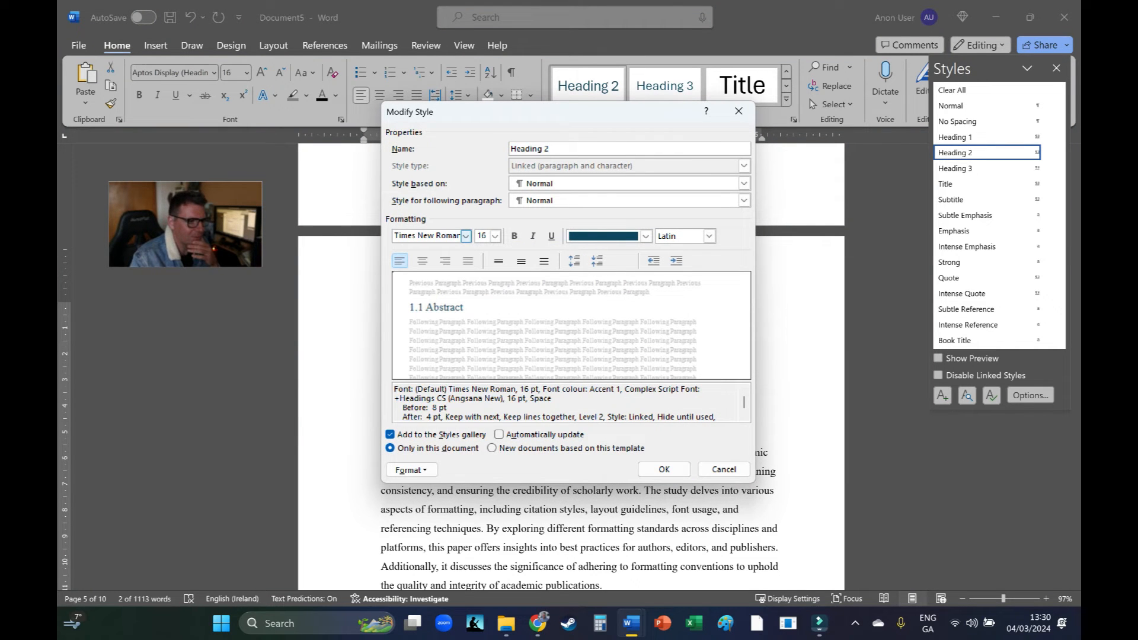
pyautogui.click(515, 236)
pyautogui.click(495, 236)
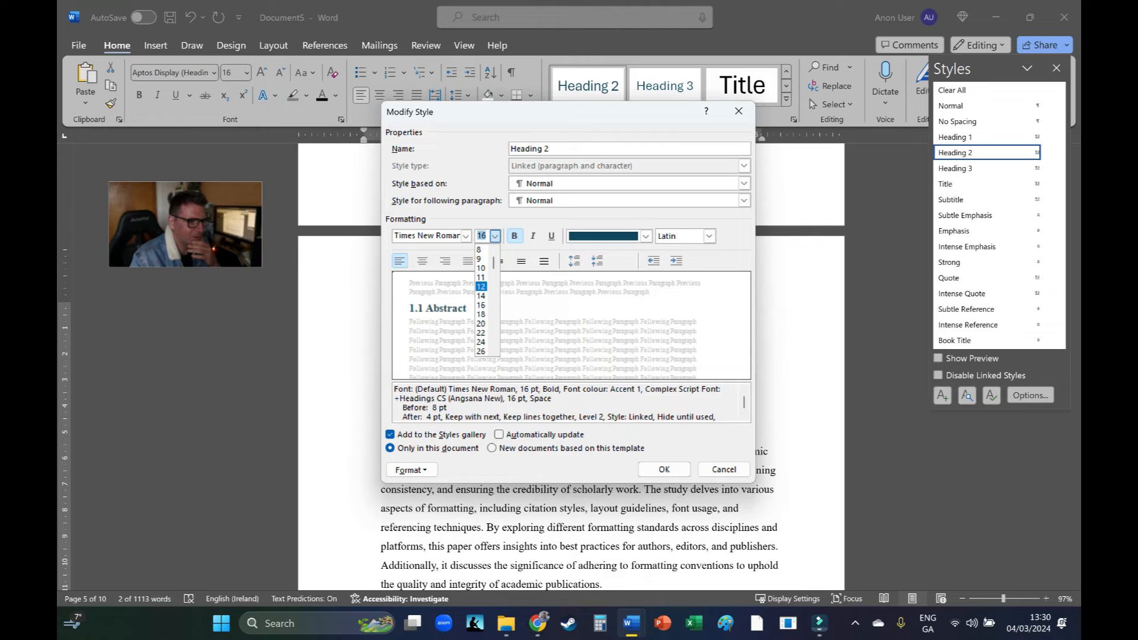
pyautogui.click(480, 286)
pyautogui.click(574, 260)
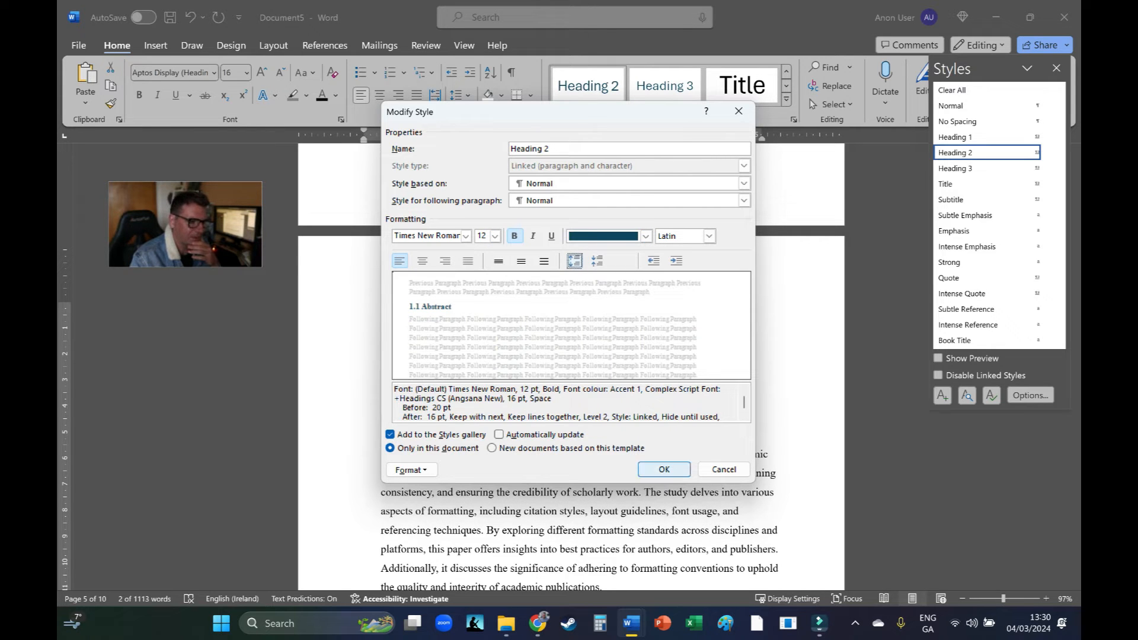
pyautogui.press('Return')
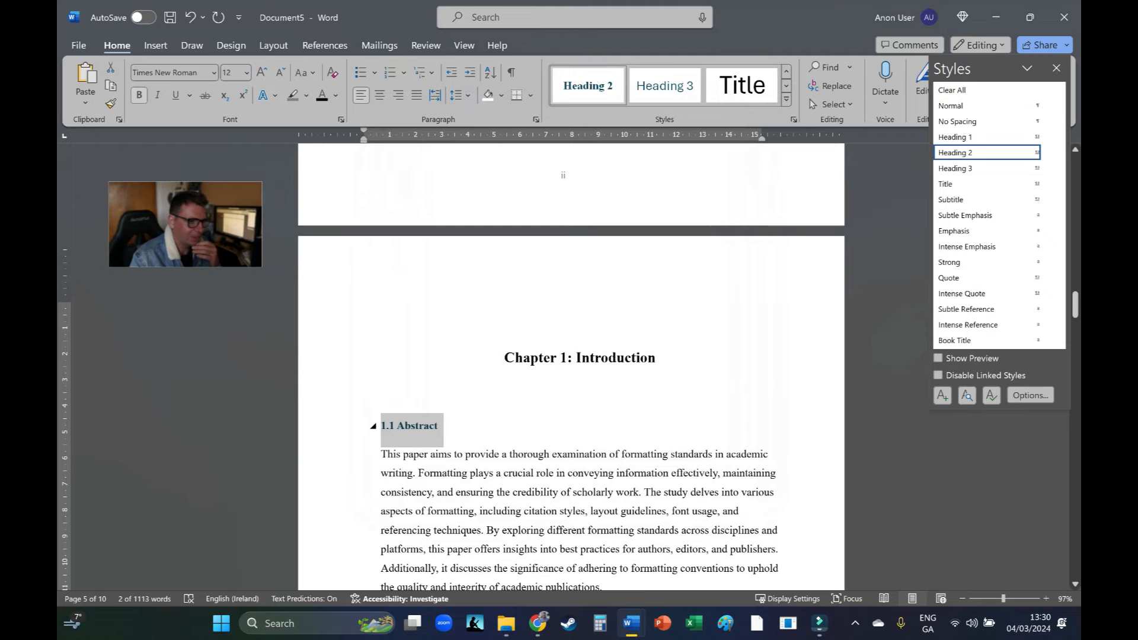
# - Apply the Heading 2 style to the section titles 1.2 Introduction and 1.3 Importance of Formatting in Academic Writing
pyautogui.click(381, 421)
pyautogui.scroll(-3, 572, 366)
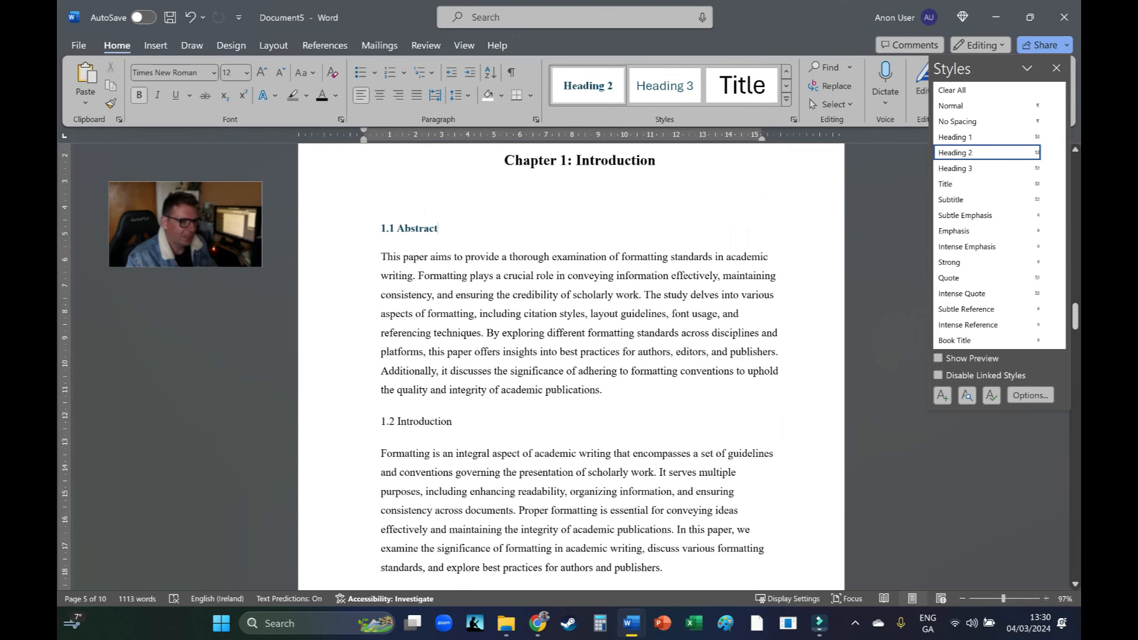
pyautogui.tripleClick(424, 421)
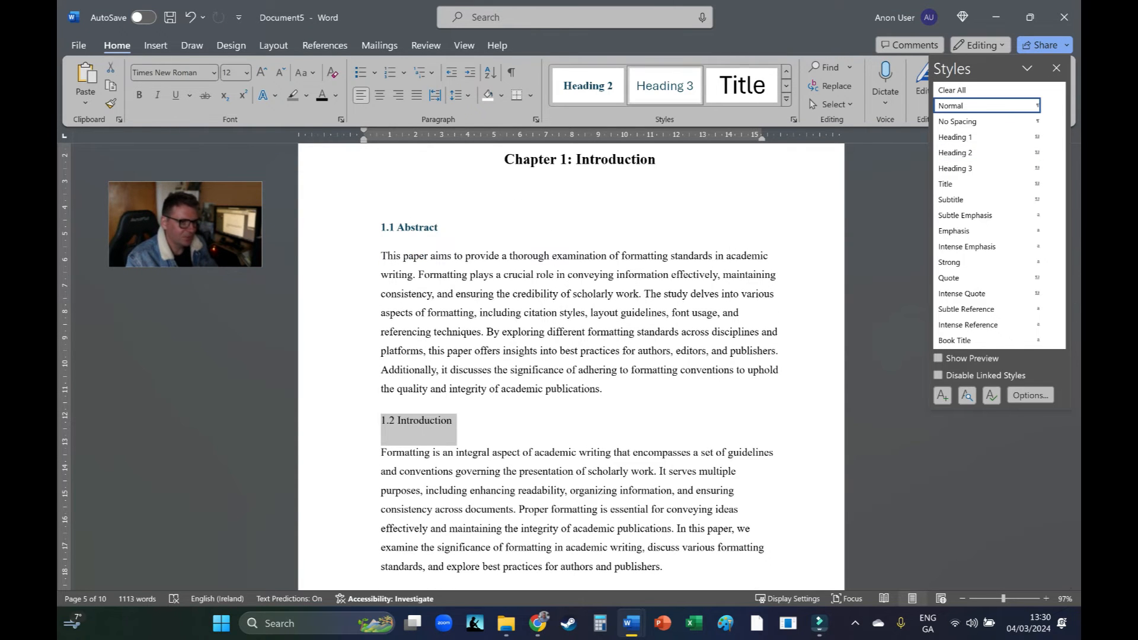
pyautogui.click(587, 86)
pyautogui.scroll(-6, 571, 366)
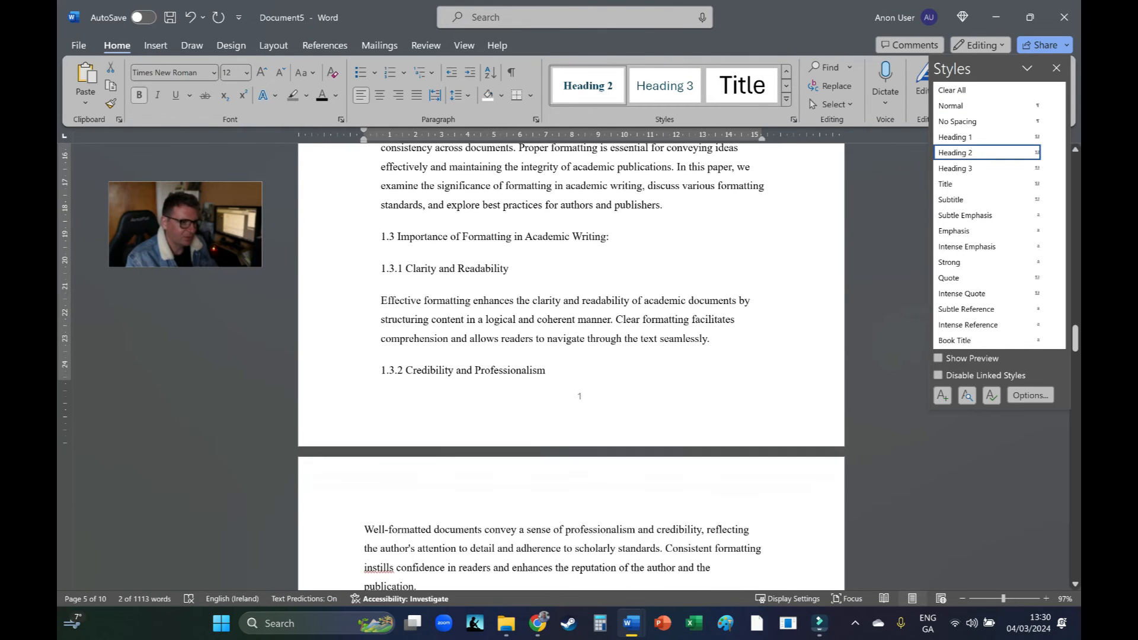
pyautogui.moveTo(609, 237); pyautogui.dragTo(380, 236)
pyautogui.click(588, 85)
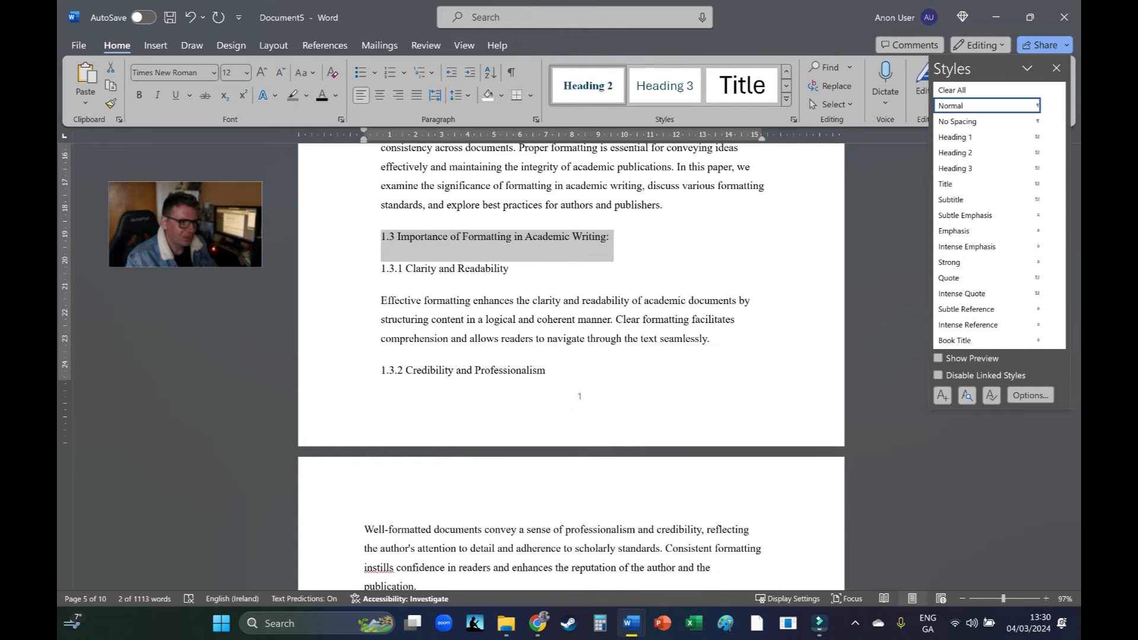
# - Apply the Heading 3 style to the 1.3.1 Clarity and Readability subsection title
pyautogui.click(445, 271)
pyautogui.moveTo(509, 271); pyautogui.dragTo(381, 270)
pyautogui.click(664, 86)
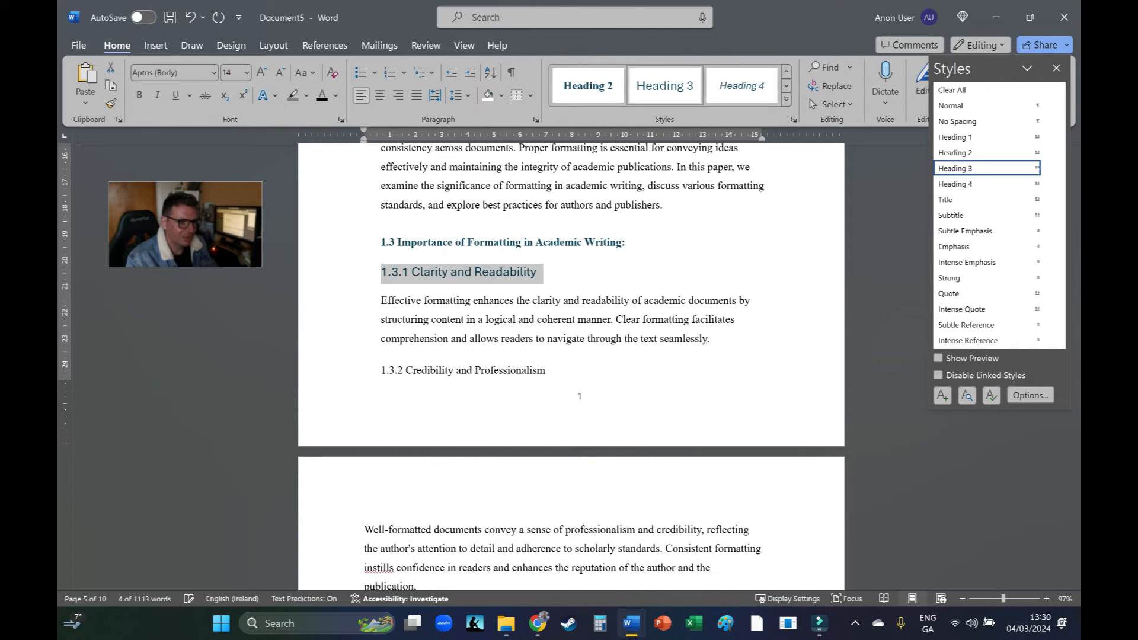
# - Modify the Heading 3 style to use Times New Roman at 12 pt
pyautogui.rightClick(679, 87)
pyautogui.click(720, 116)
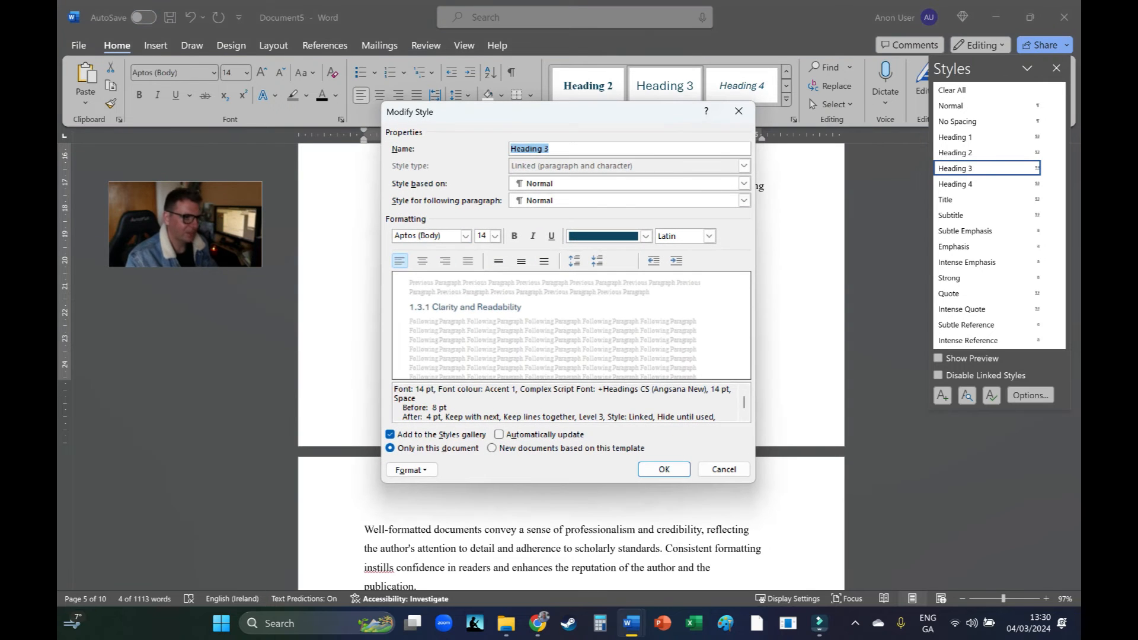
pyautogui.click(465, 235)
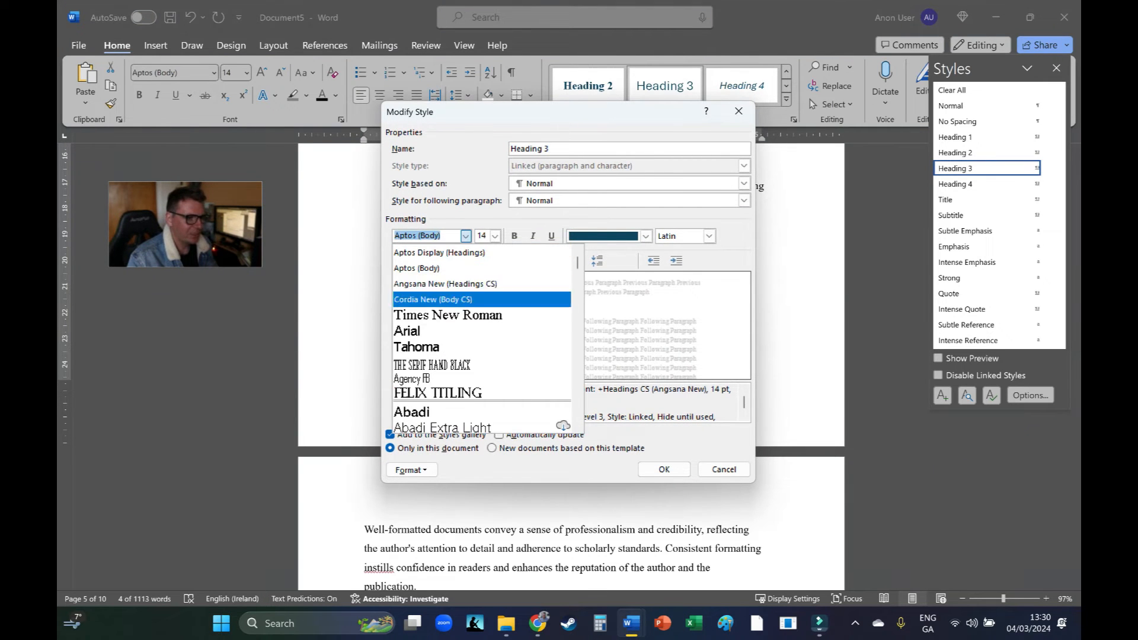
pyautogui.click(454, 315)
pyautogui.click(494, 235)
pyautogui.click(481, 286)
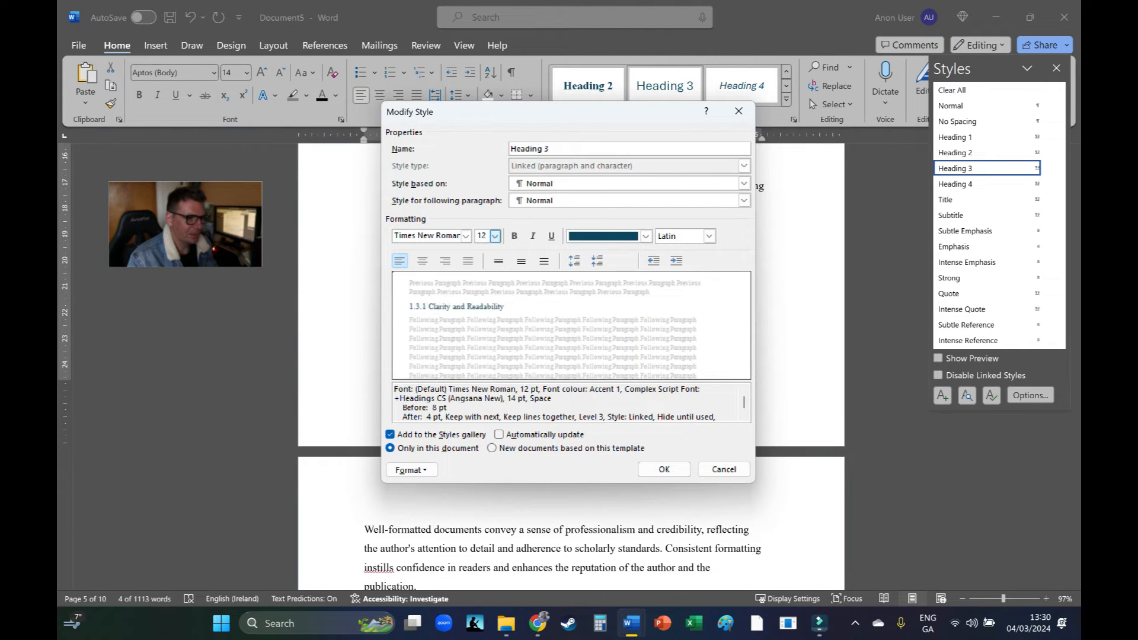
# - Make the Heading 3 style bold italic in automatic colour, with 20 pt spacing before and 16 pt after, and save it
pyautogui.click(514, 236)
pyautogui.click(532, 236)
pyautogui.click(645, 236)
pyautogui.click(599, 252)
pyautogui.click(575, 260)
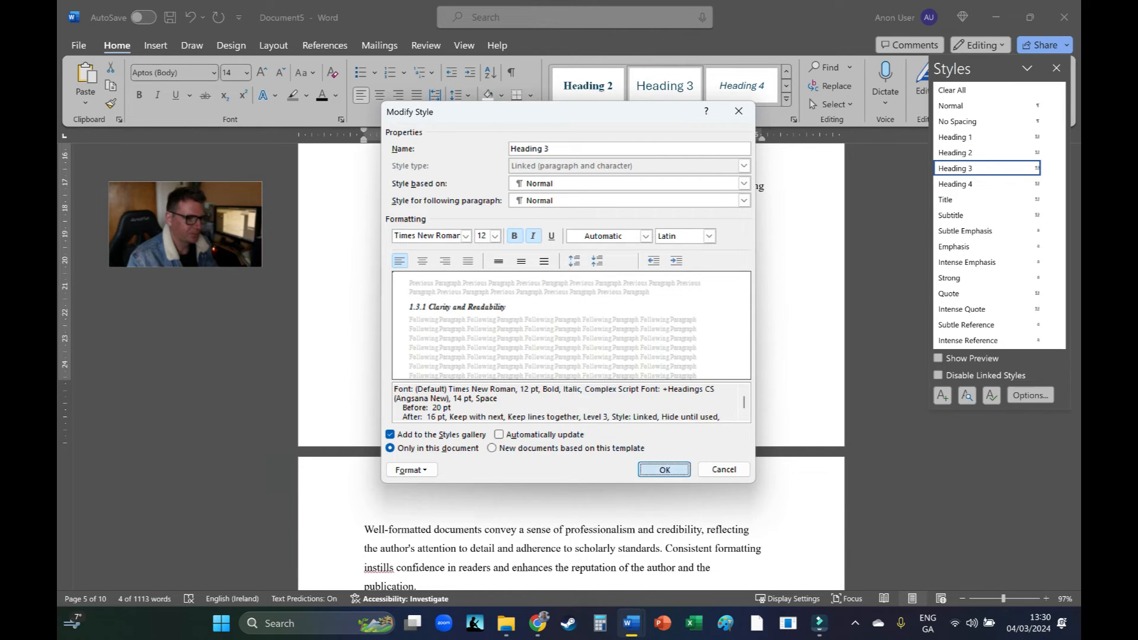
pyautogui.click(664, 469)
# - Apply the Heading 3 style to titles 1.3.2 Credibility and Professionalism, 1.3.3 Compliance with Guidelines and 1.4.3 Citation Styles, and close the styles list
pyautogui.click(524, 322)
pyautogui.moveTo(547, 373); pyautogui.dragTo(381, 372)
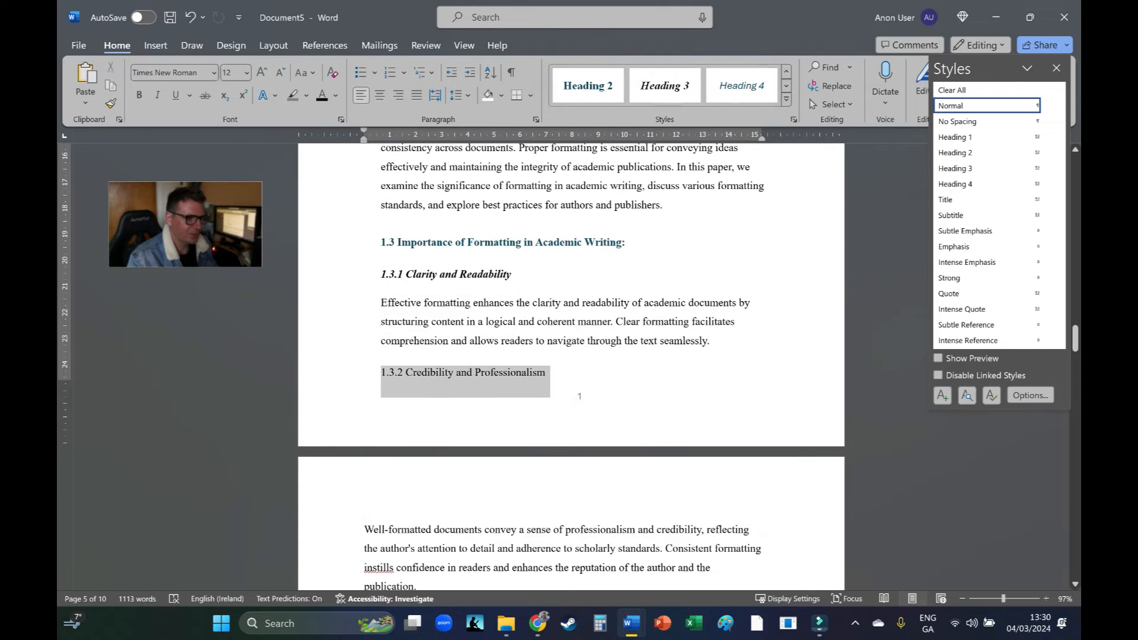
pyautogui.click(665, 86)
pyautogui.scroll(-6, 571, 366)
pyautogui.moveTo(525, 284); pyautogui.dragTo(369, 284)
pyautogui.click(664, 86)
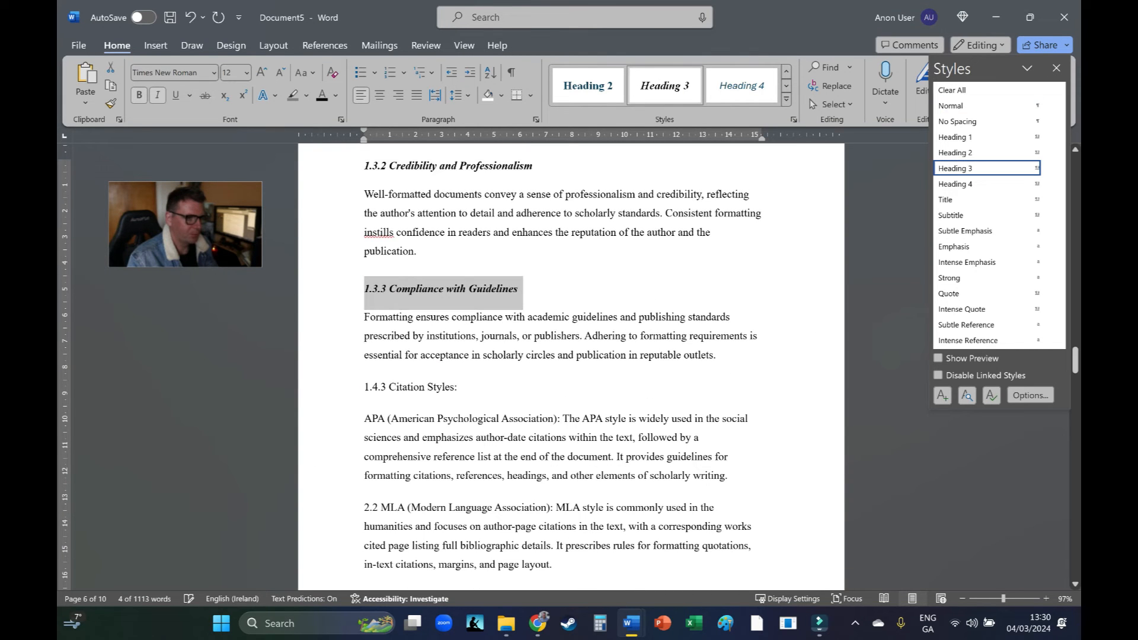
pyautogui.moveTo(461, 387); pyautogui.dragTo(364, 386)
pyautogui.click(664, 86)
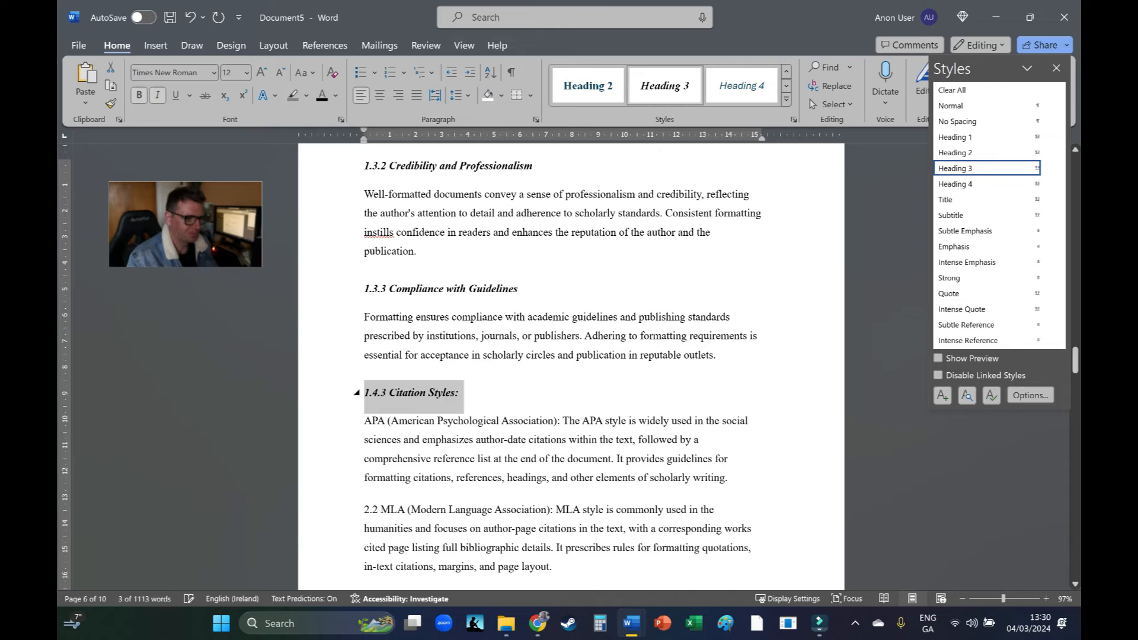
pyautogui.click(1056, 68)
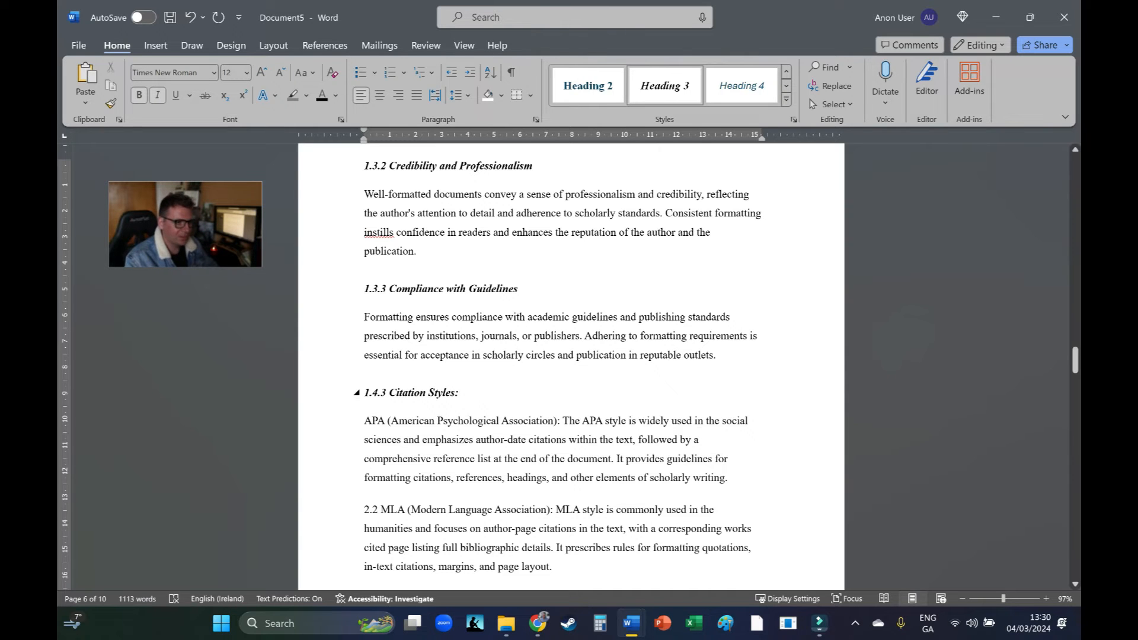
# - Apply the Heading 1 style to the Table of Contents page title
pyautogui.scroll(3, 572, 366)
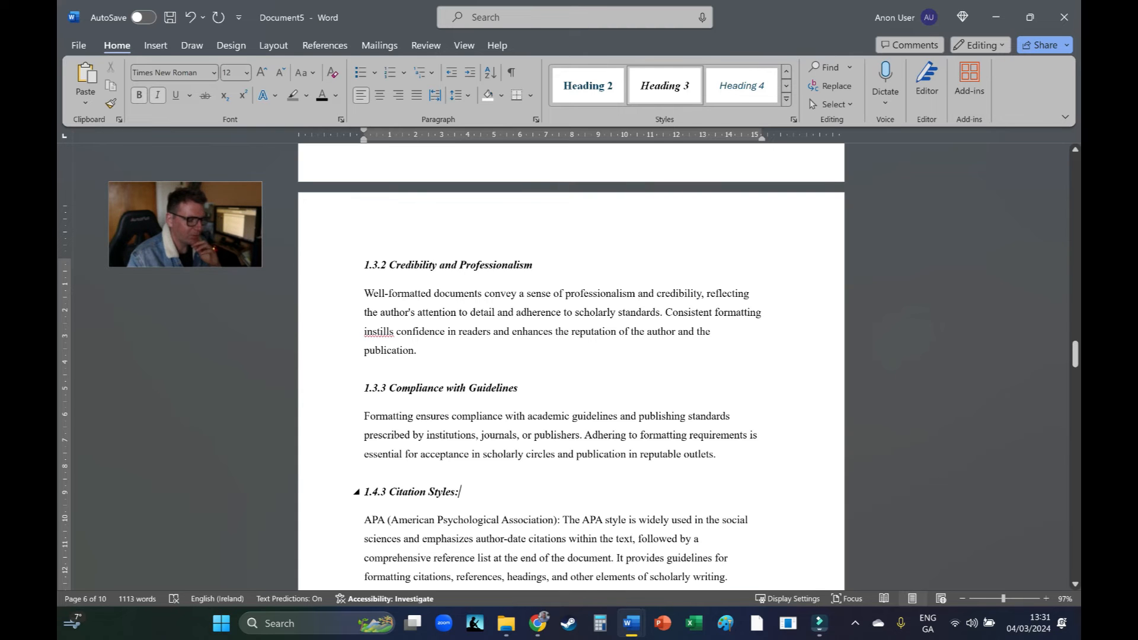
pyautogui.scroll(10, 571, 366)
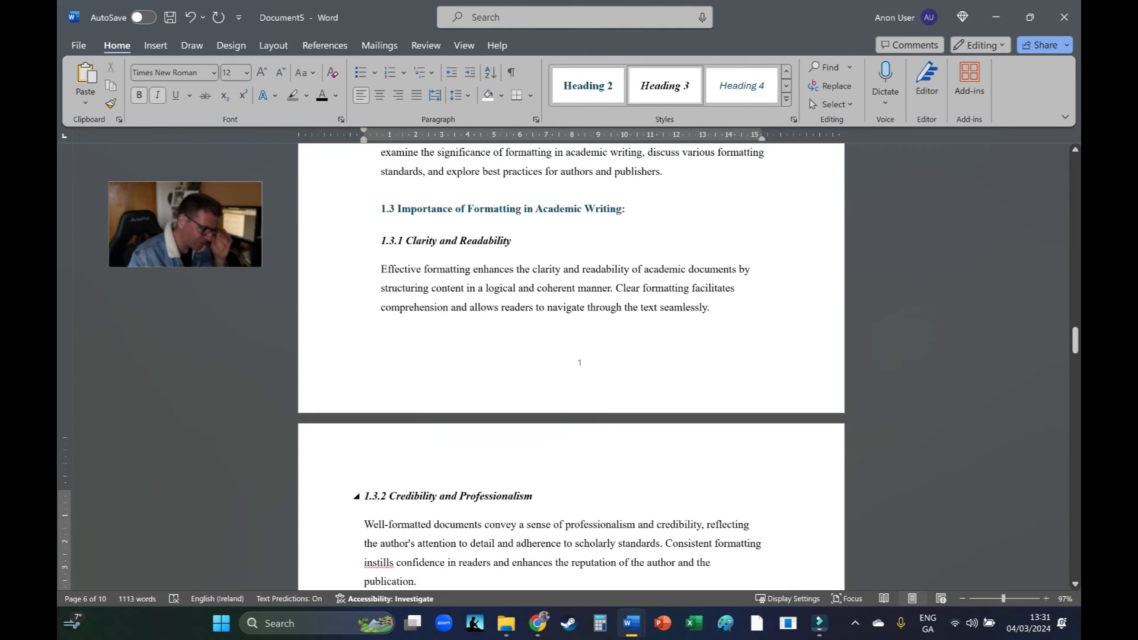
pyautogui.scroll(15, 571, 367)
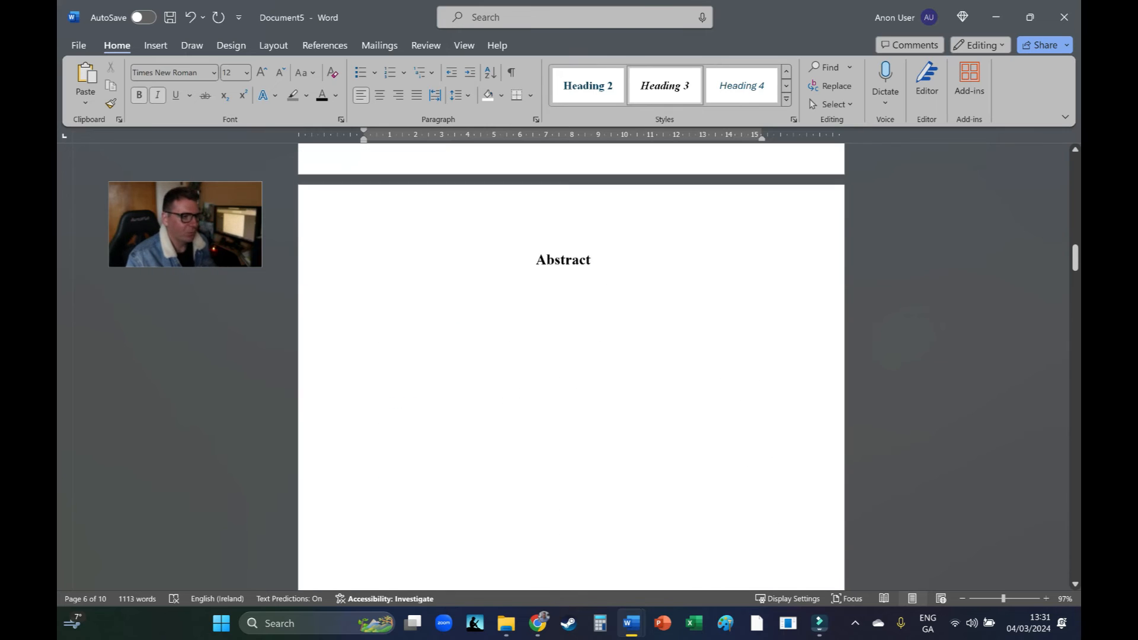
pyautogui.scroll(5, 571, 366)
pyautogui.moveTo(626, 338); pyautogui.dragTo(538, 337)
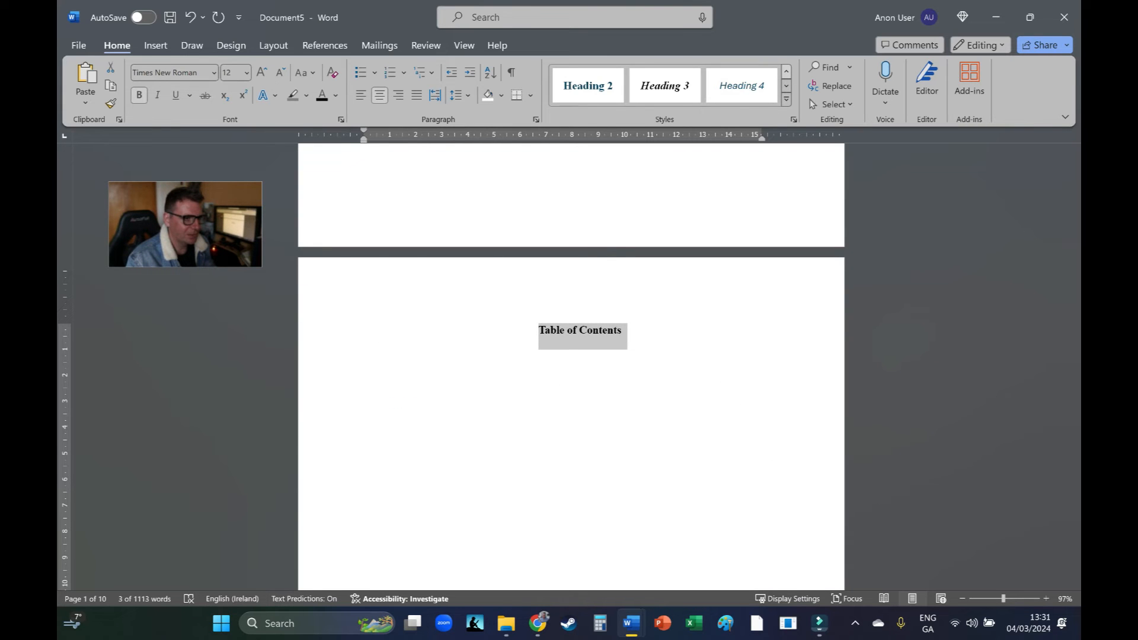
pyautogui.click(787, 72)
pyautogui.click(741, 86)
# - Insert an Automatic Table 1 table of contents below the Table of Contents title
pyautogui.click(381, 383)
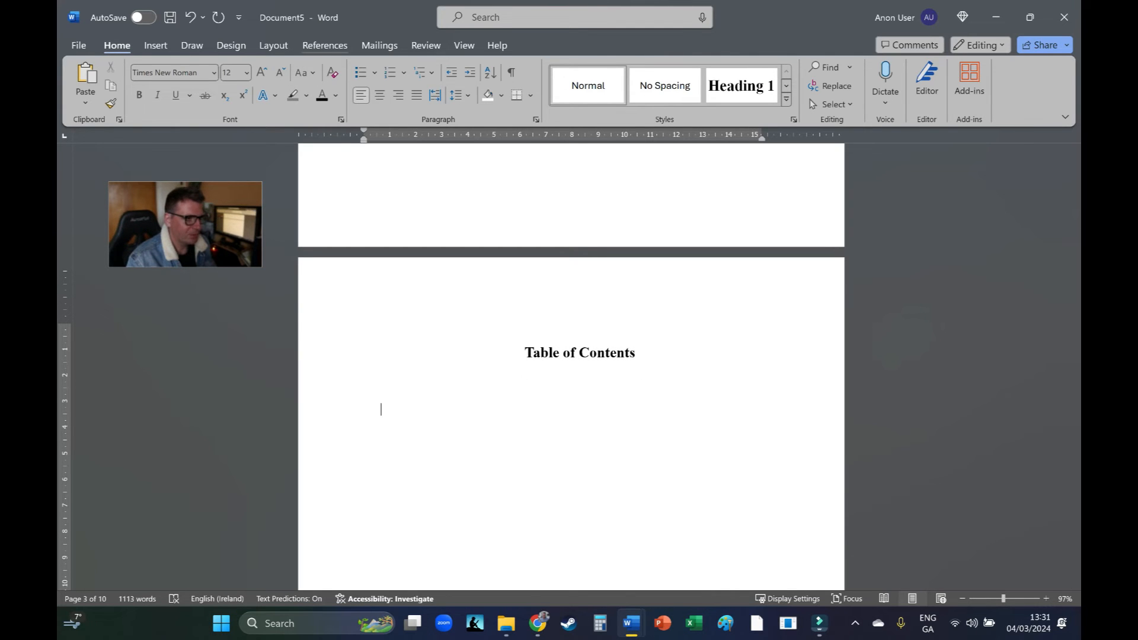
pyautogui.click(325, 45)
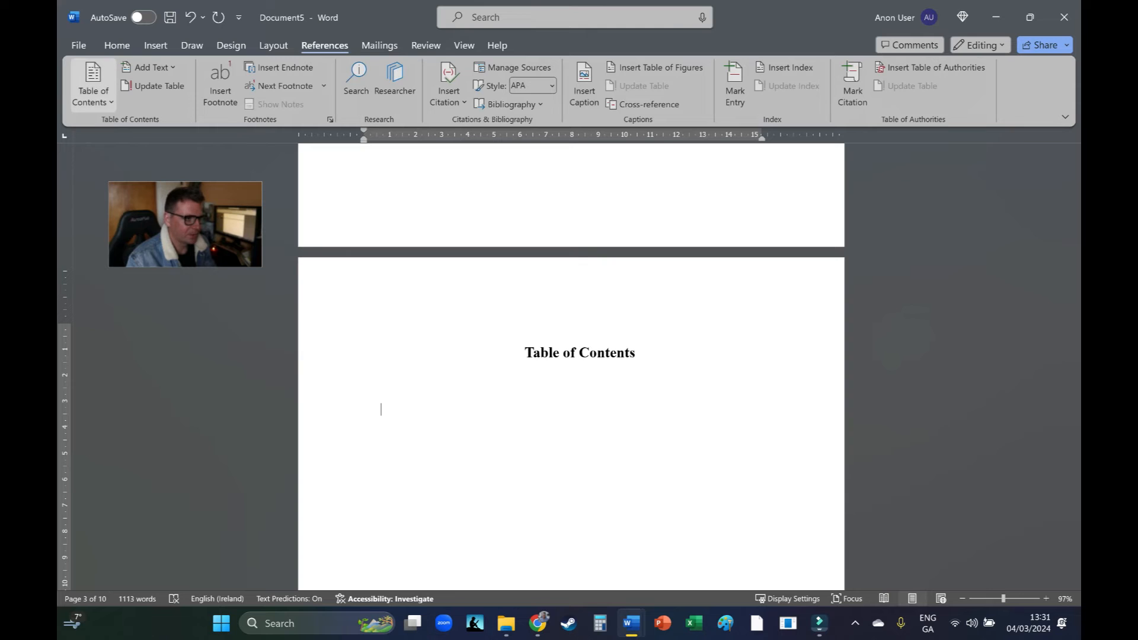
pyautogui.click(92, 83)
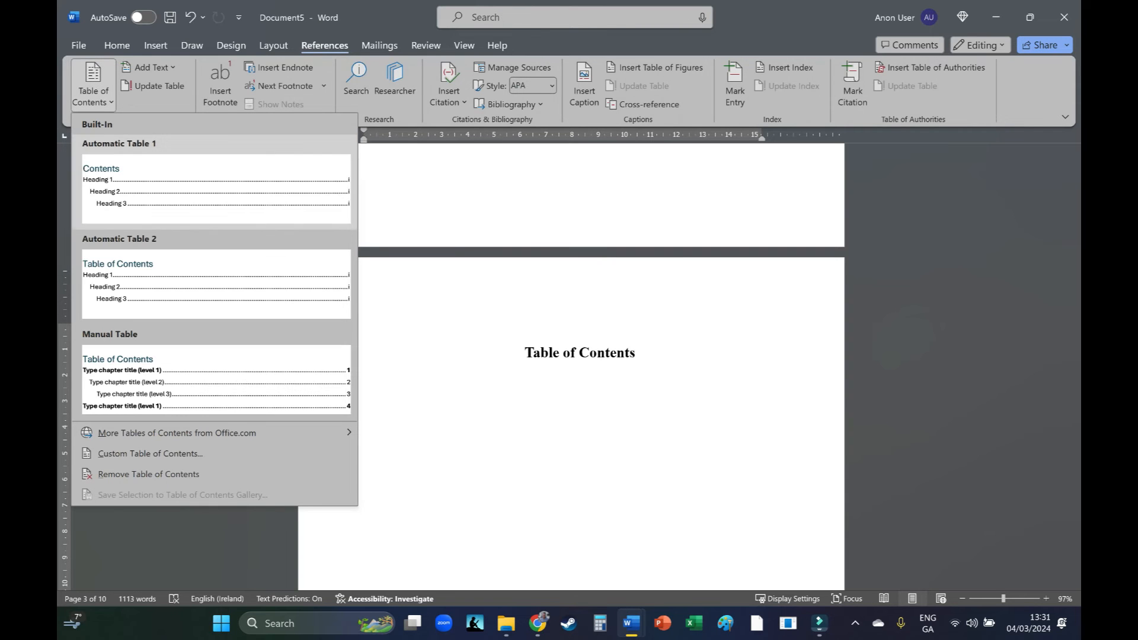
pyautogui.click(217, 188)
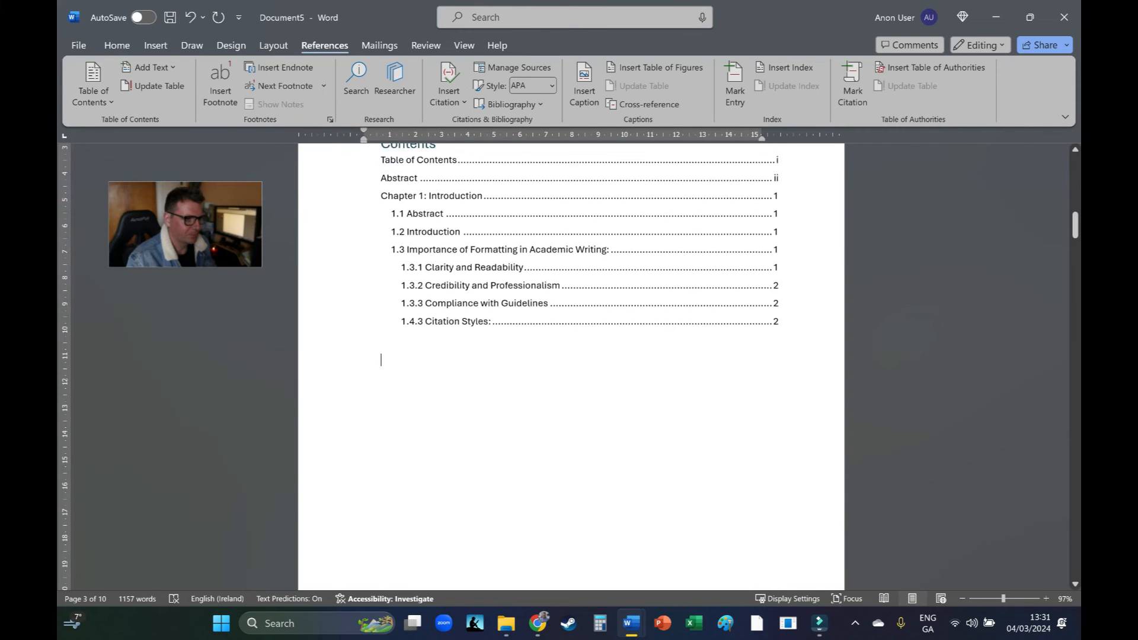
# - Delete the built-in Contents heading above the entries of the inserted table of contents
pyautogui.scroll(2, 571, 366)
pyautogui.tripleClick(397, 361)
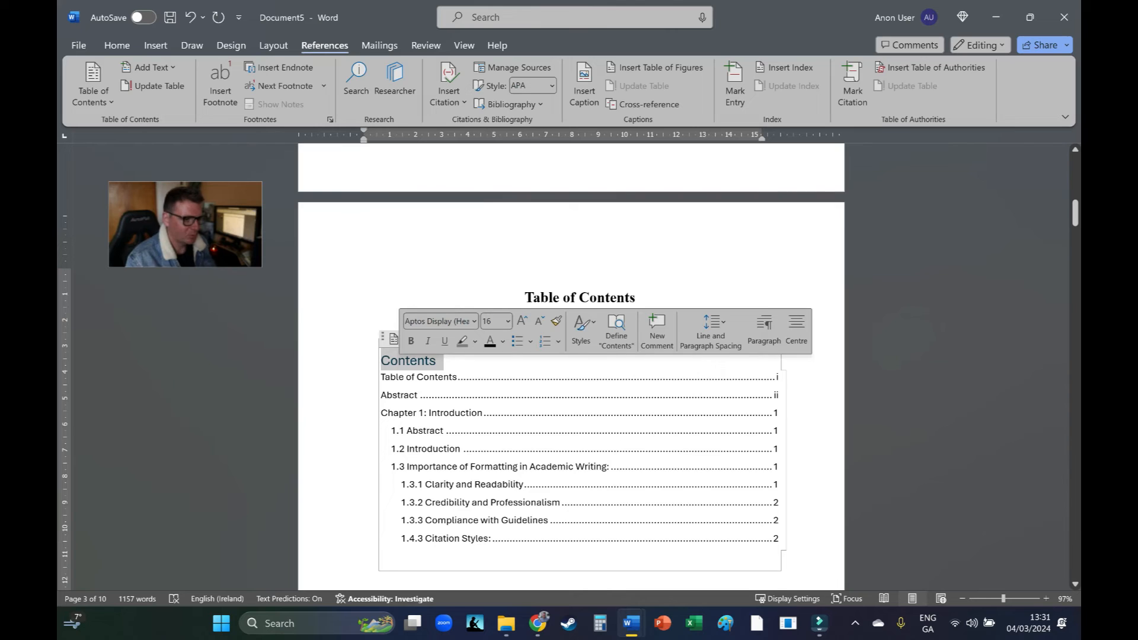
pyautogui.press('BackSpace')
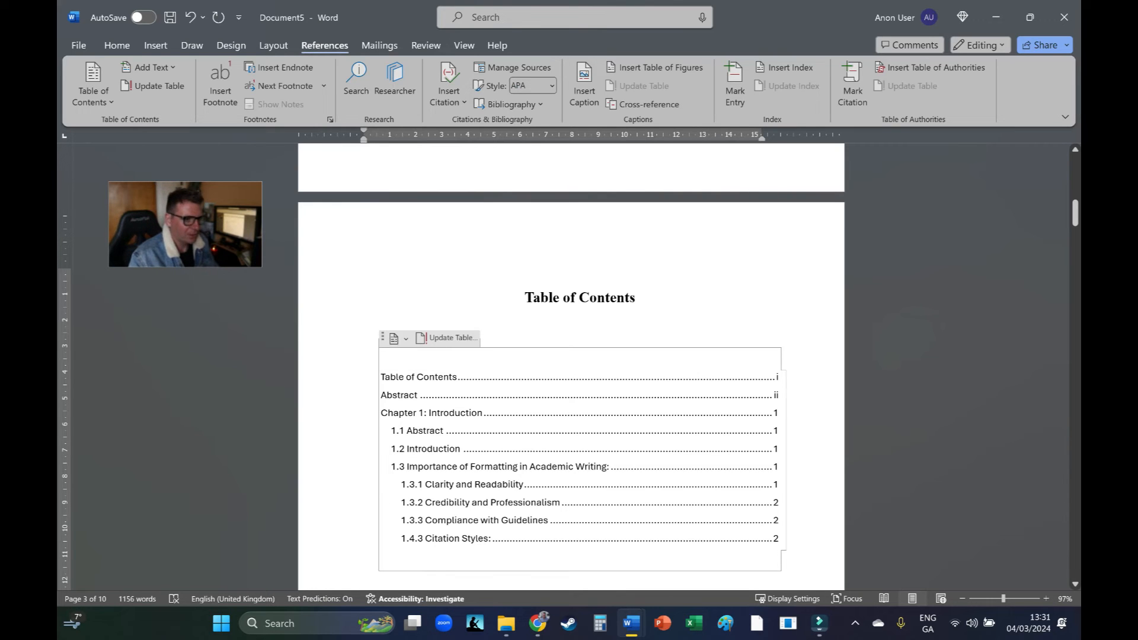
pyautogui.click(381, 328)
# - Follow the 1.4.3 Citation Styles entry in the table of contents to its heading and renumber that heading as 1.3.4
pyautogui.scroll(-2, 468, 441)
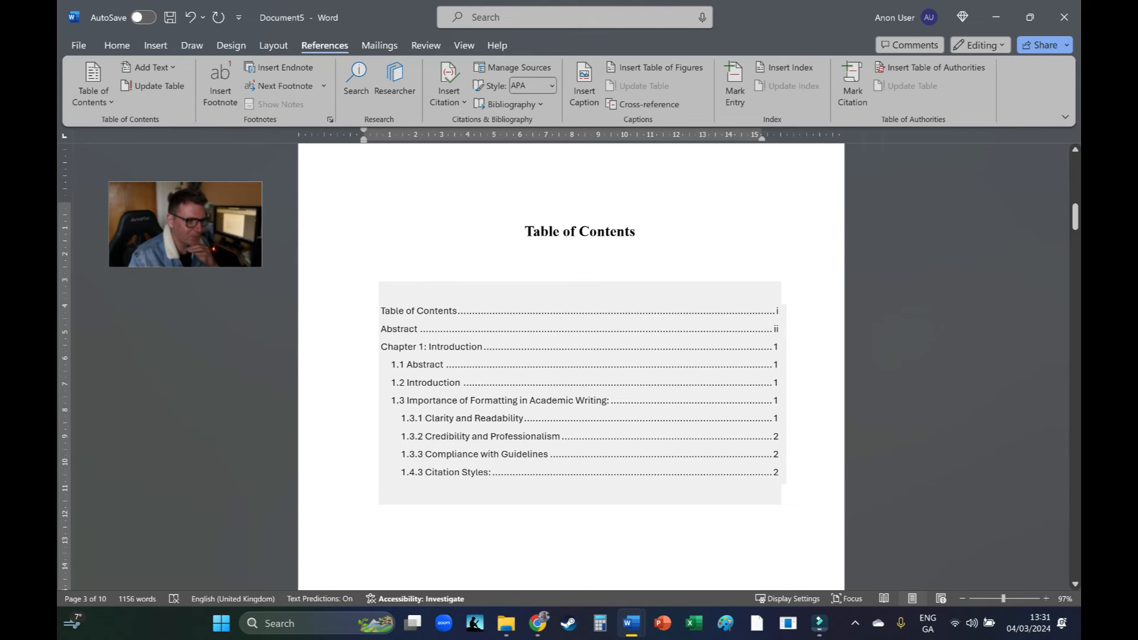
pyautogui.scroll(-2, 415, 314)
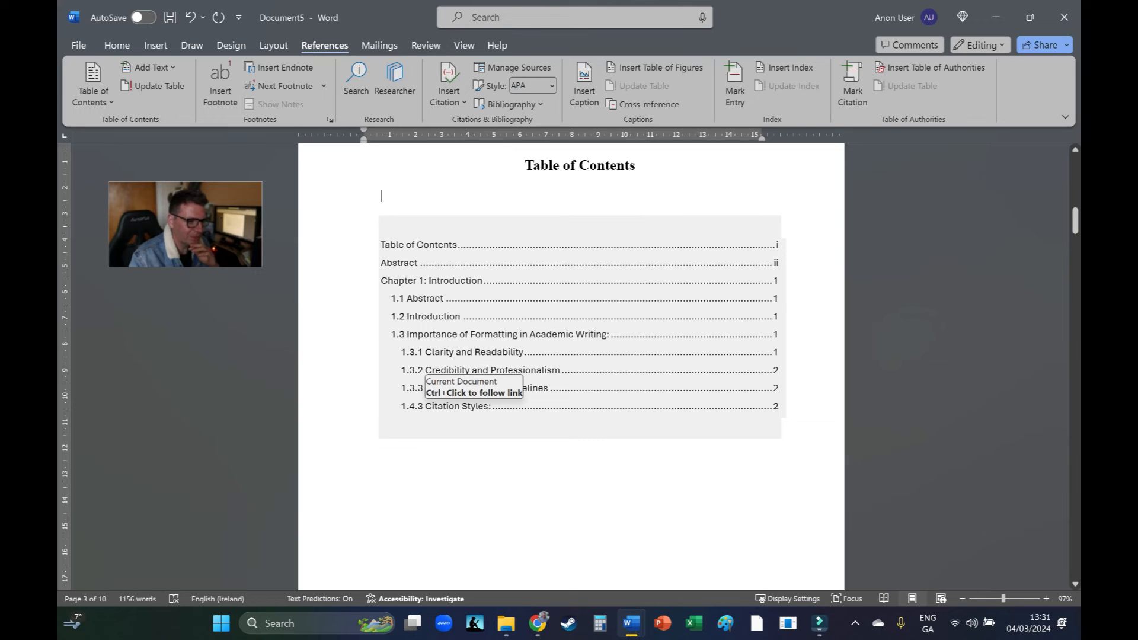
pyautogui.scroll(-10, 424, 367)
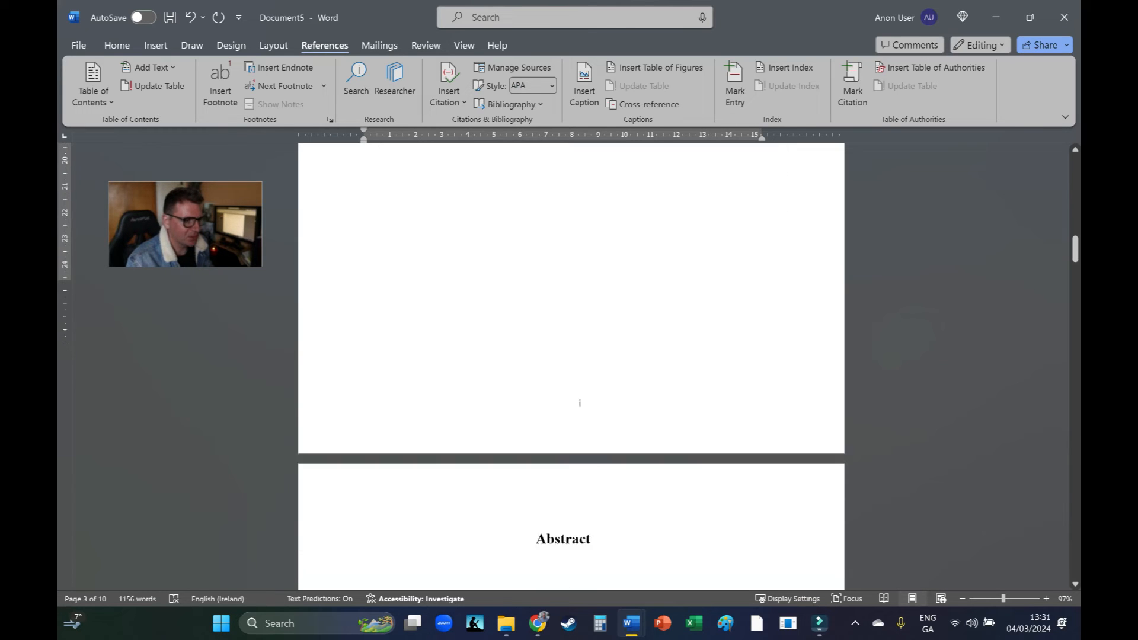
pyautogui.scroll(-15, 571, 368)
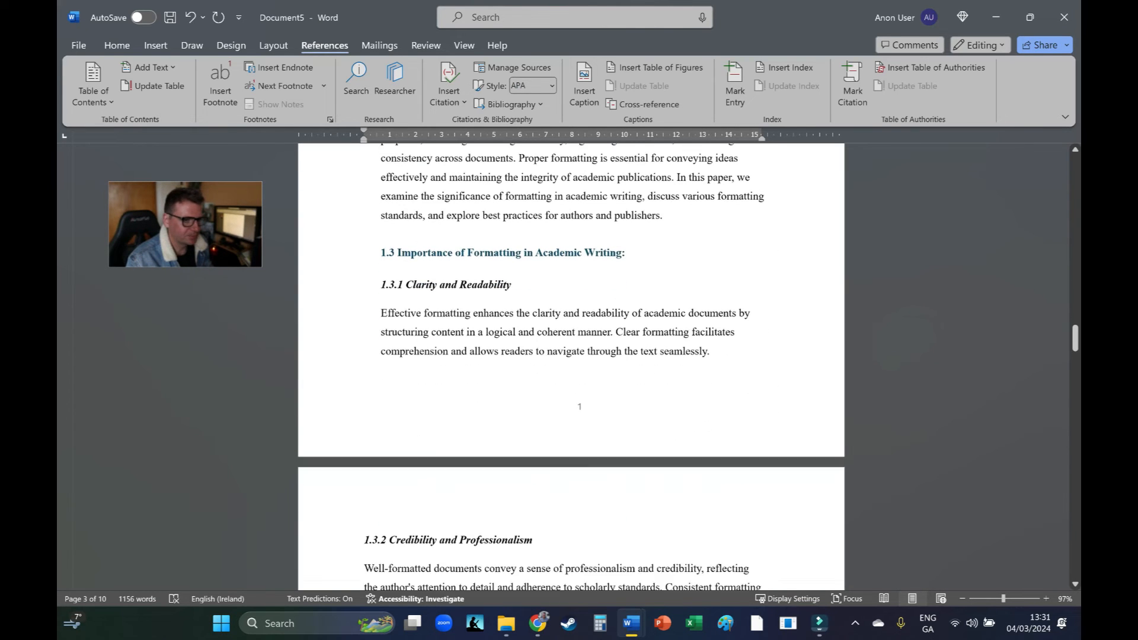
pyautogui.moveTo(1075, 338); pyautogui.dragTo(1075, 224)
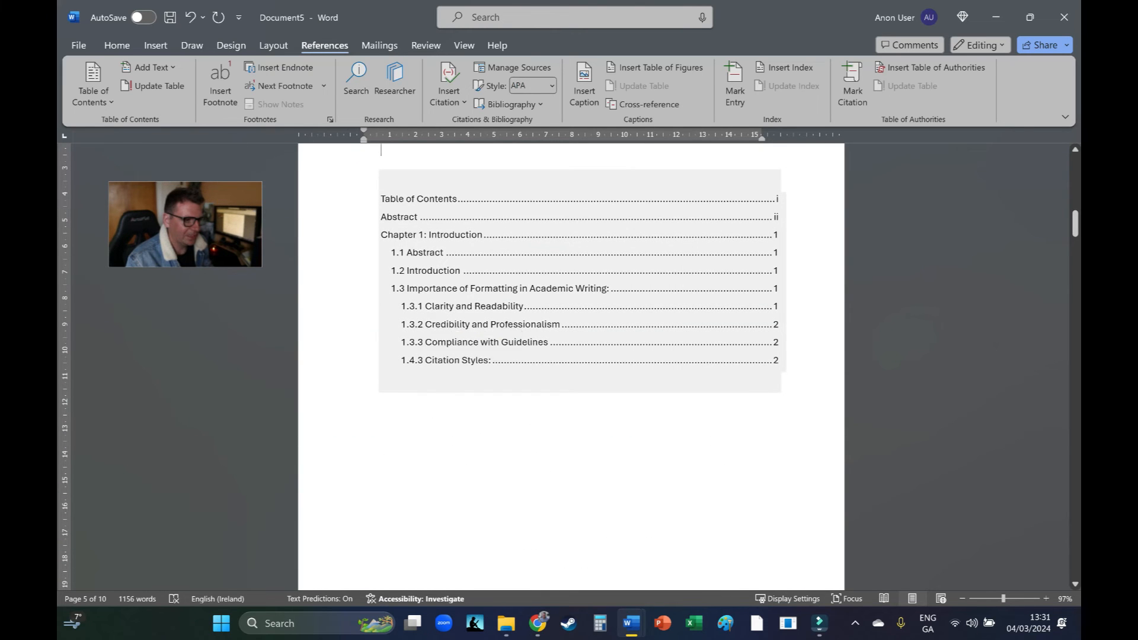
pyautogui.keyDown('ctrl'); pyautogui.click(456, 360); pyautogui.keyUp('ctrl')
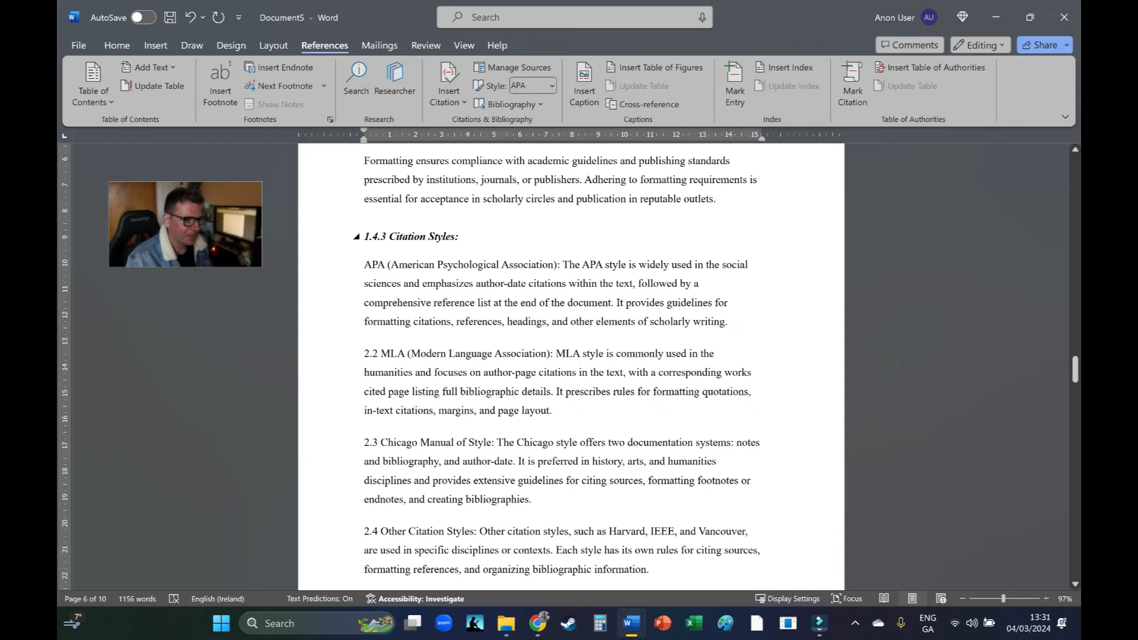
pyautogui.press('Delete')
pyautogui.write('3')
pyautogui.press('Right')
pyautogui.write('4')
pyautogui.press('Delete')
# - Update the entire table of contents to pick up the renumbered Citation Styles heading
pyautogui.moveTo(1074, 369); pyautogui.dragTo(1074, 218)
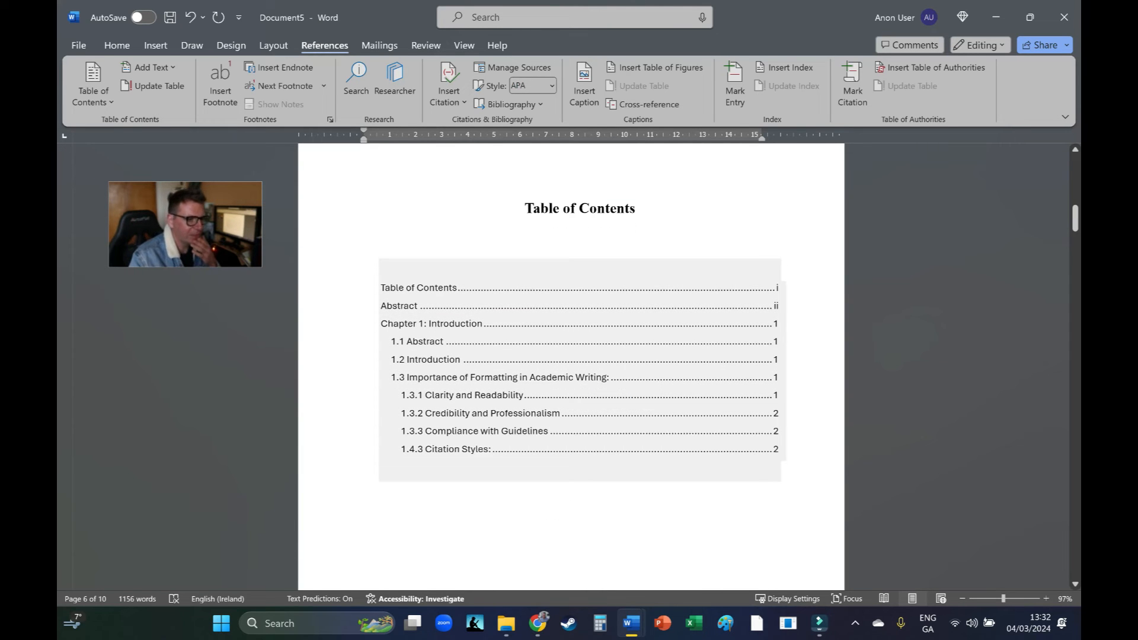
pyautogui.rightClick(447, 440)
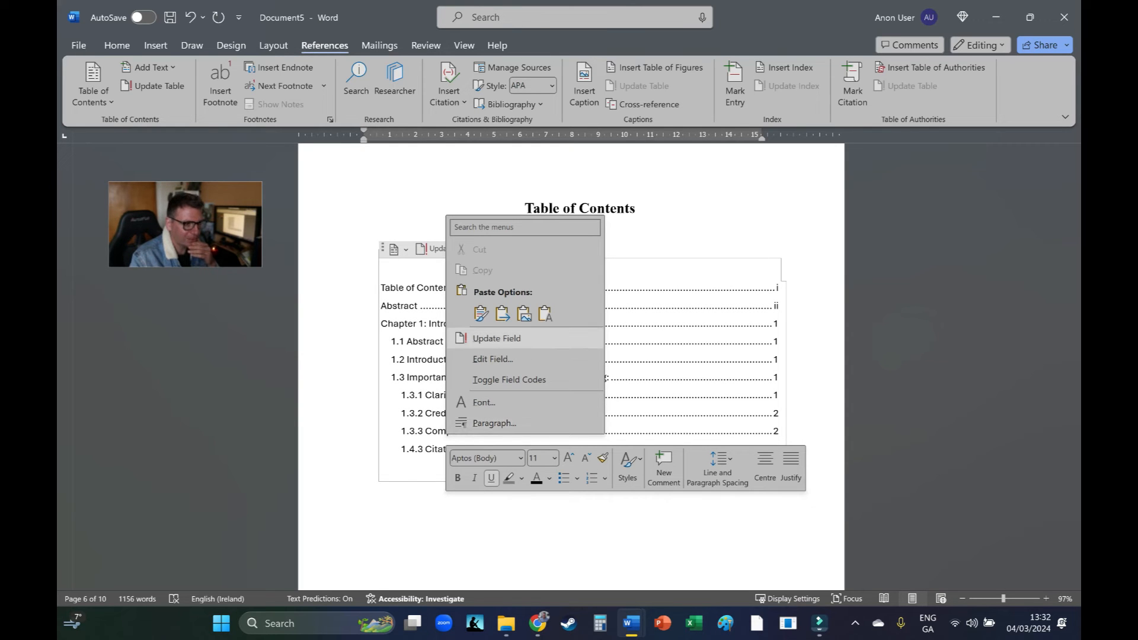
pyautogui.click(497, 338)
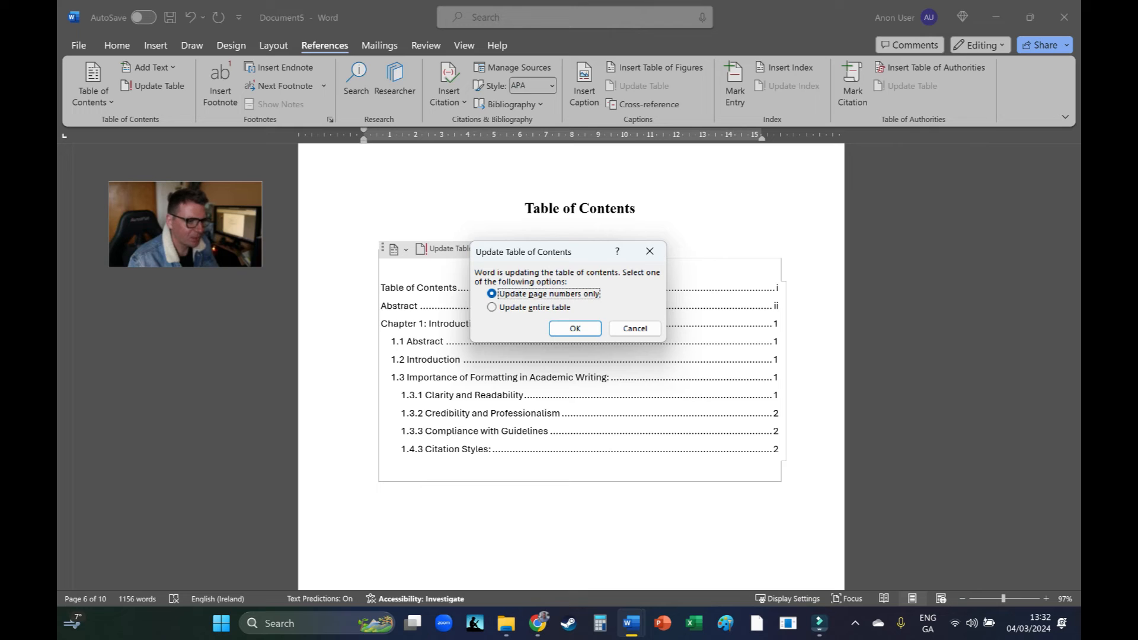
pyautogui.click(492, 307)
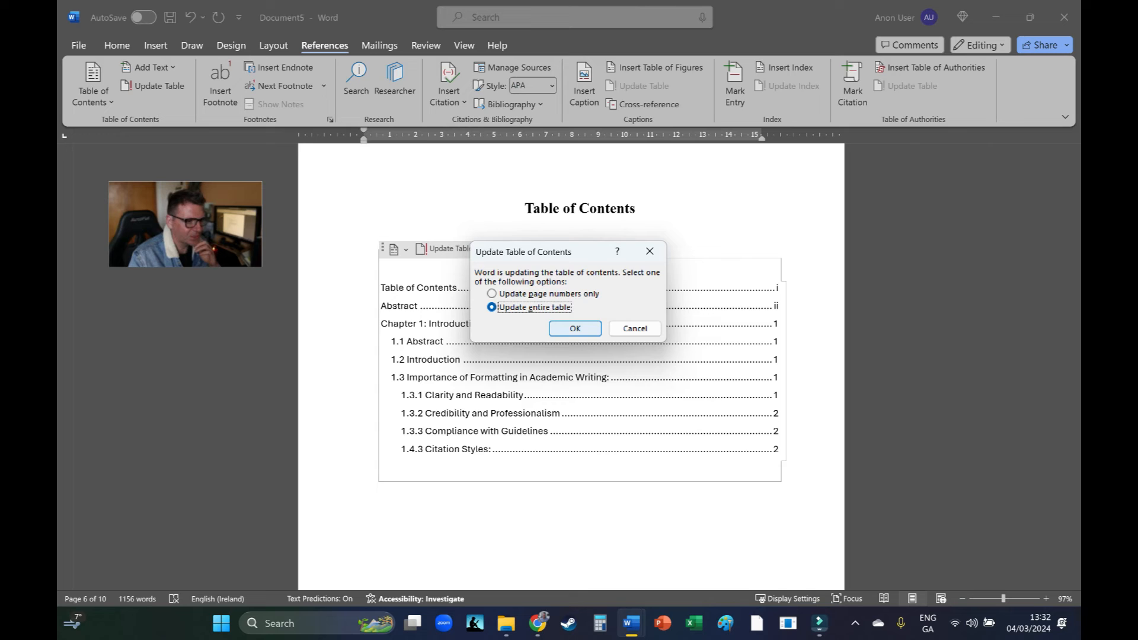
pyautogui.press('Return')
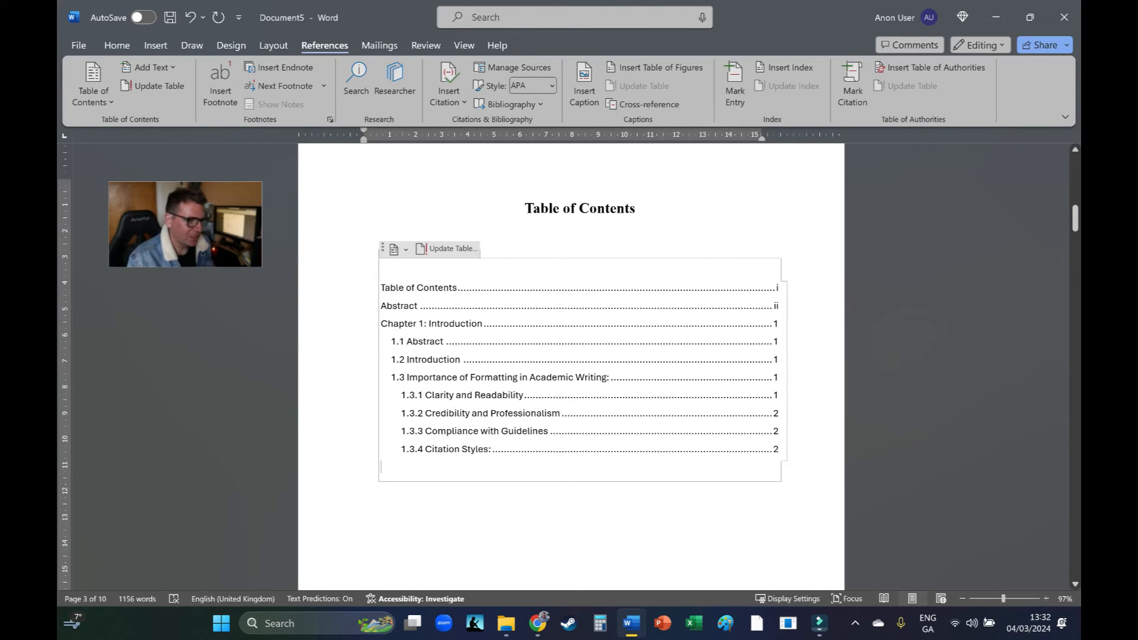
# - Insert blank lines after the last paragraph of section 1.2 Introduction to push section 1.3 onto the following page
pyautogui.scroll(-4, 569, 356)
pyautogui.scroll(-15, 569, 356)
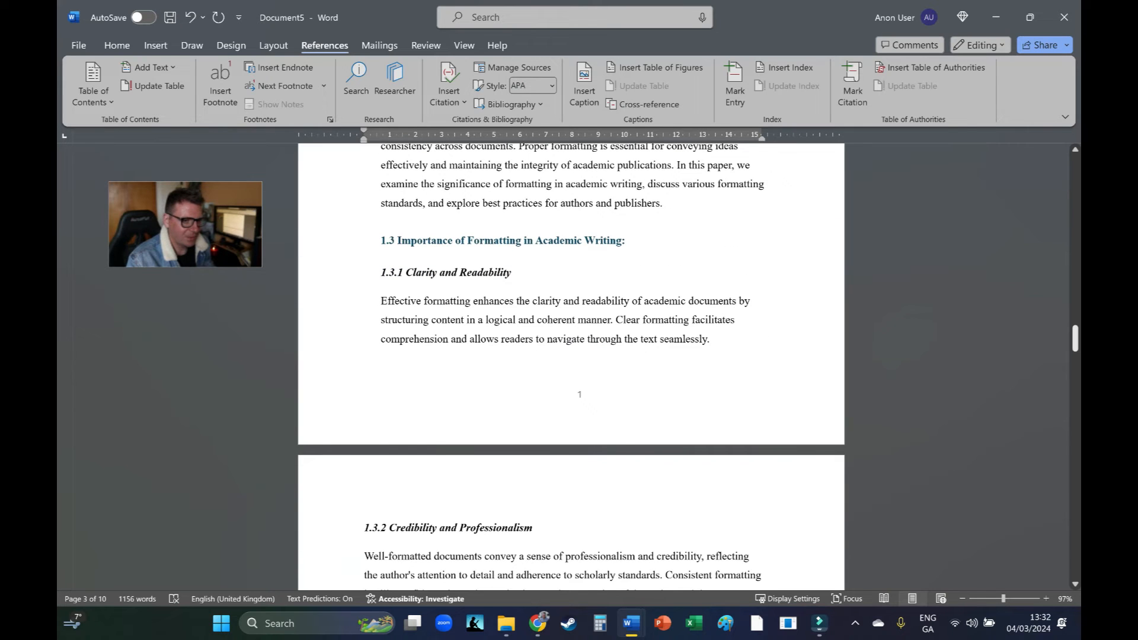
pyautogui.click(664, 203)
pyautogui.press('Return')
pyautogui.press('Return')
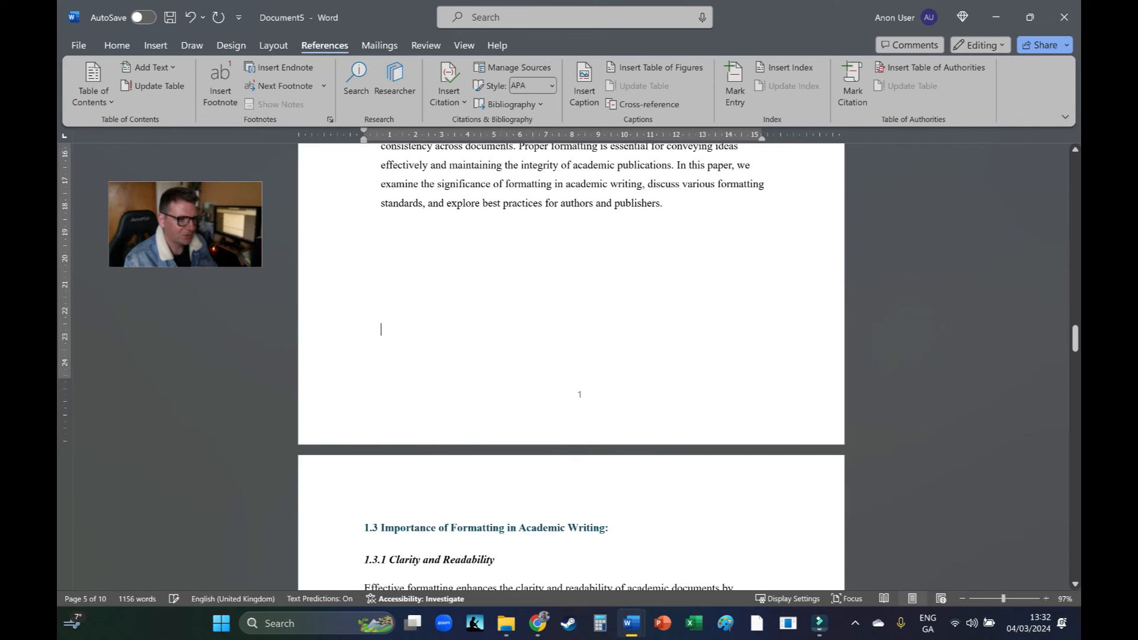
# - Update the table of contents with the page numbers only option
pyautogui.moveTo(1074, 338); pyautogui.dragTo(1075, 221)
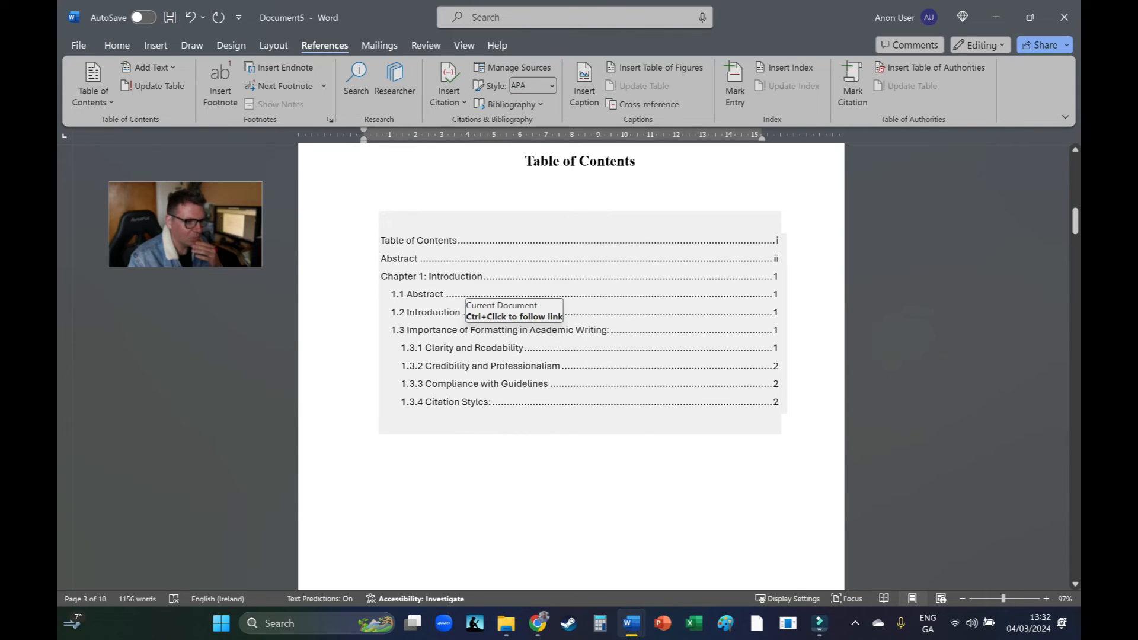
pyautogui.rightClick(483, 333)
pyautogui.click(522, 458)
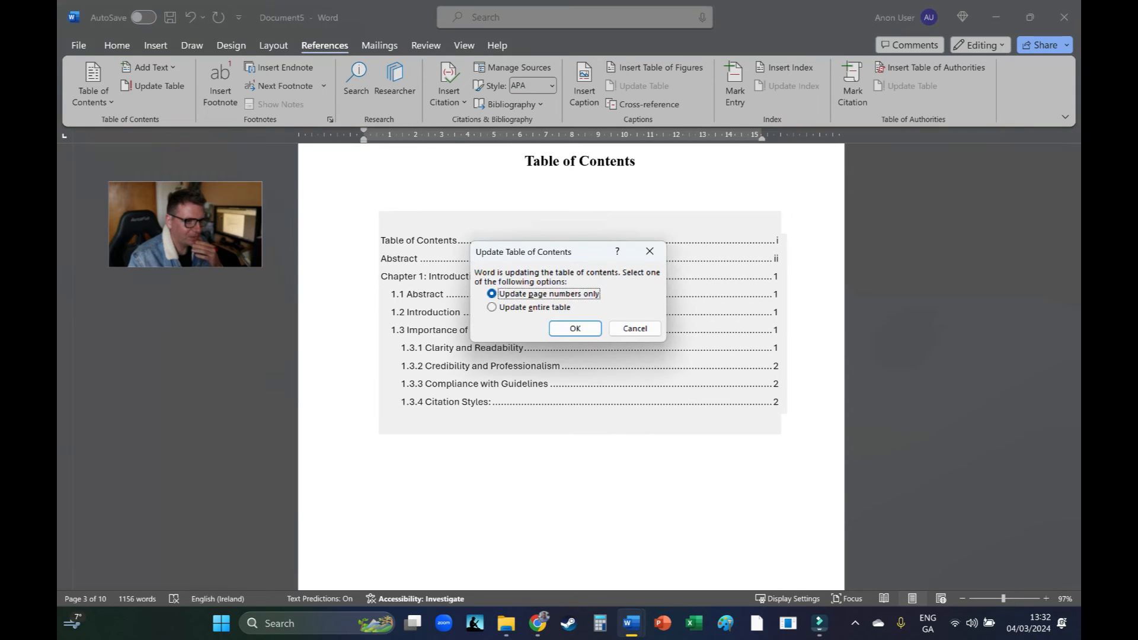
pyautogui.moveTo(594, 255); pyautogui.dragTo(536, 237)
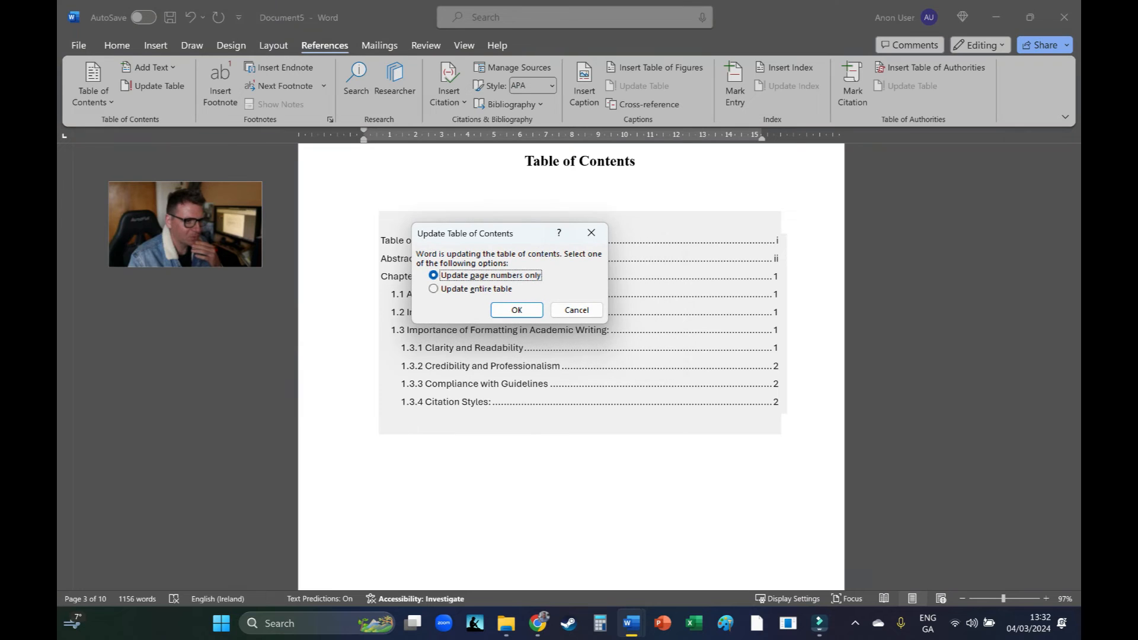
pyautogui.click(517, 310)
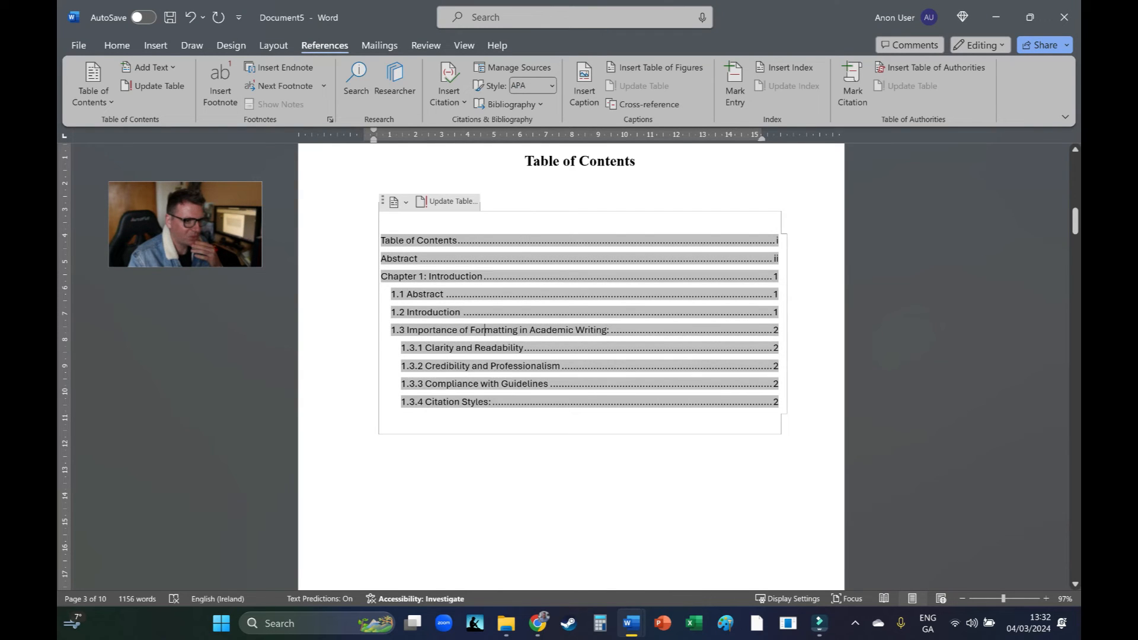
pyautogui.click(513, 440)
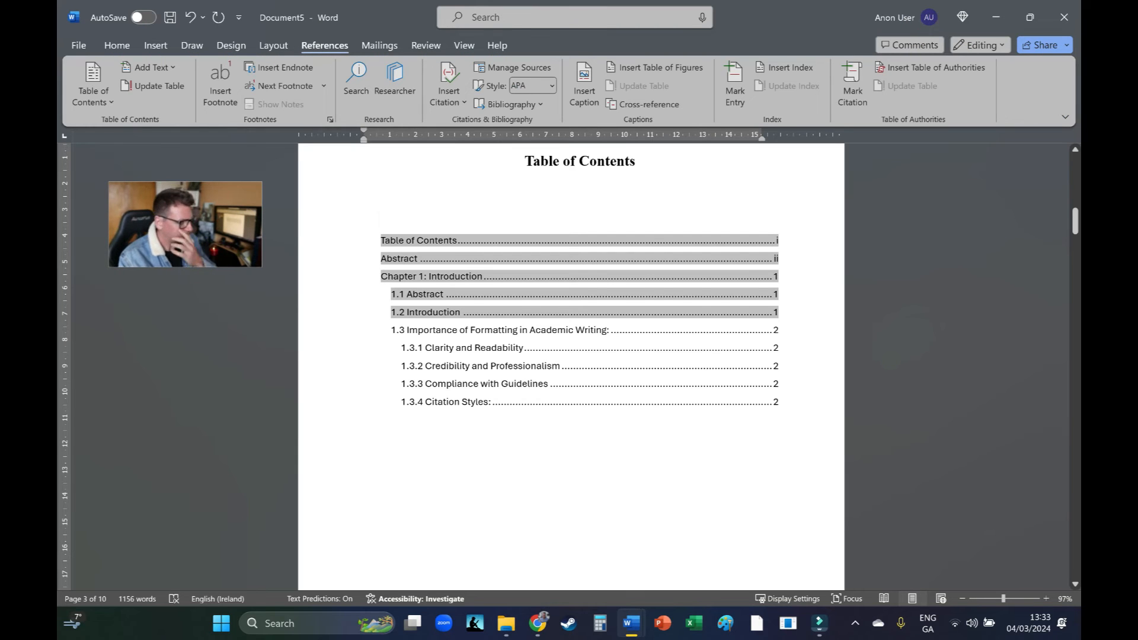
# - Delete the whole generated table of contents below the Table of Contents title
pyautogui.moveTo(1074, 222); pyautogui.dragTo(1074, 172)
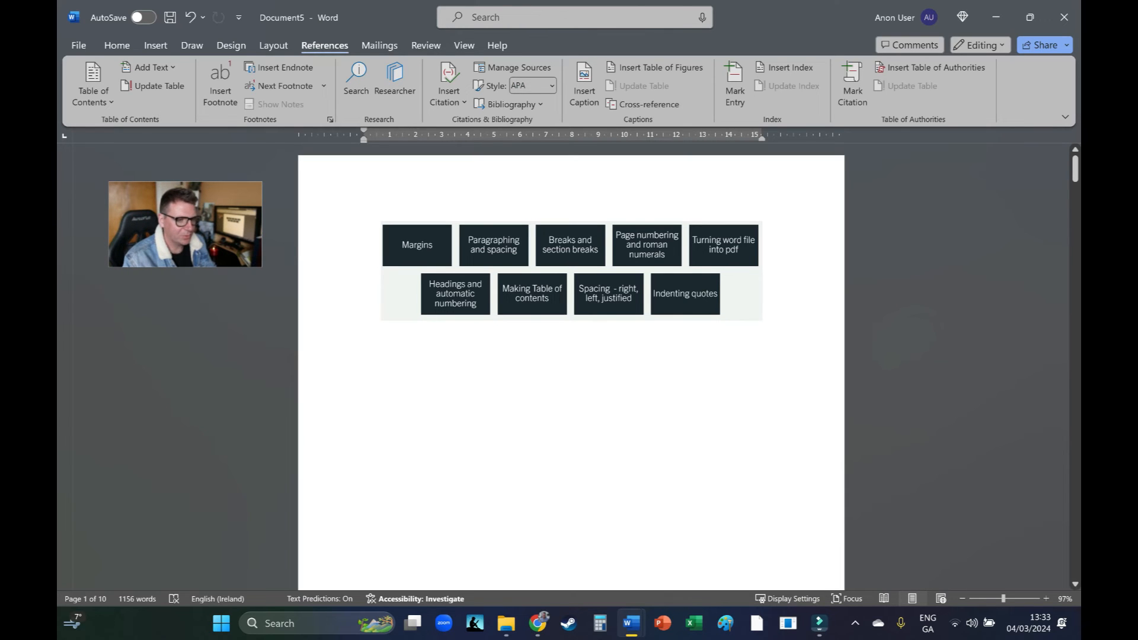
pyautogui.scroll(-10, 570, 367)
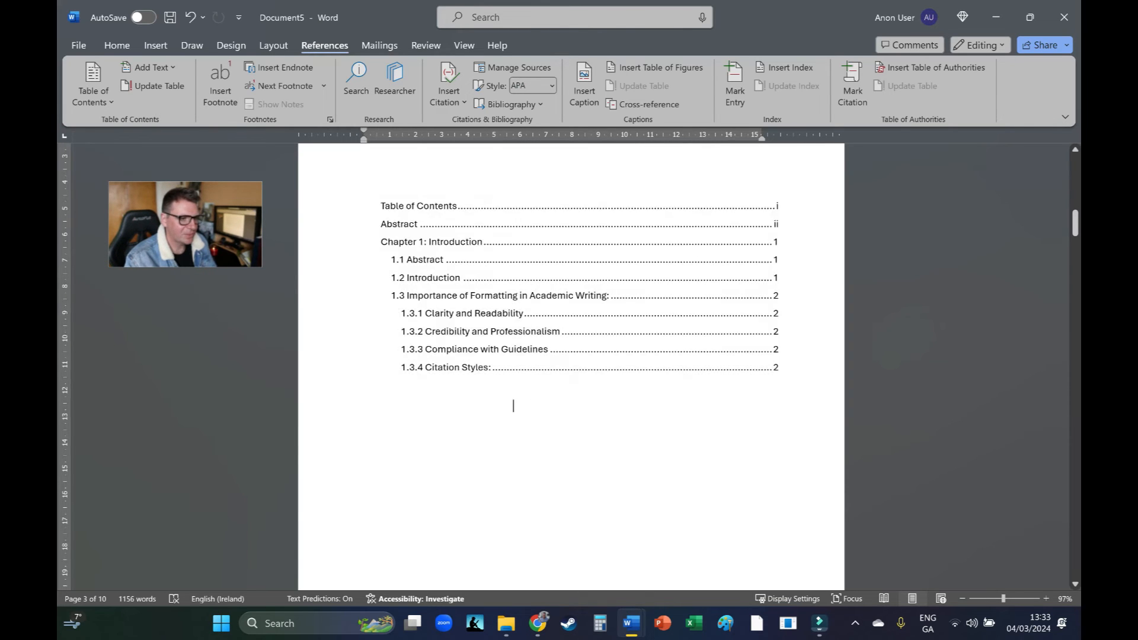
pyautogui.scroll(-6, 533, 356)
pyautogui.scroll(8, 580, 290)
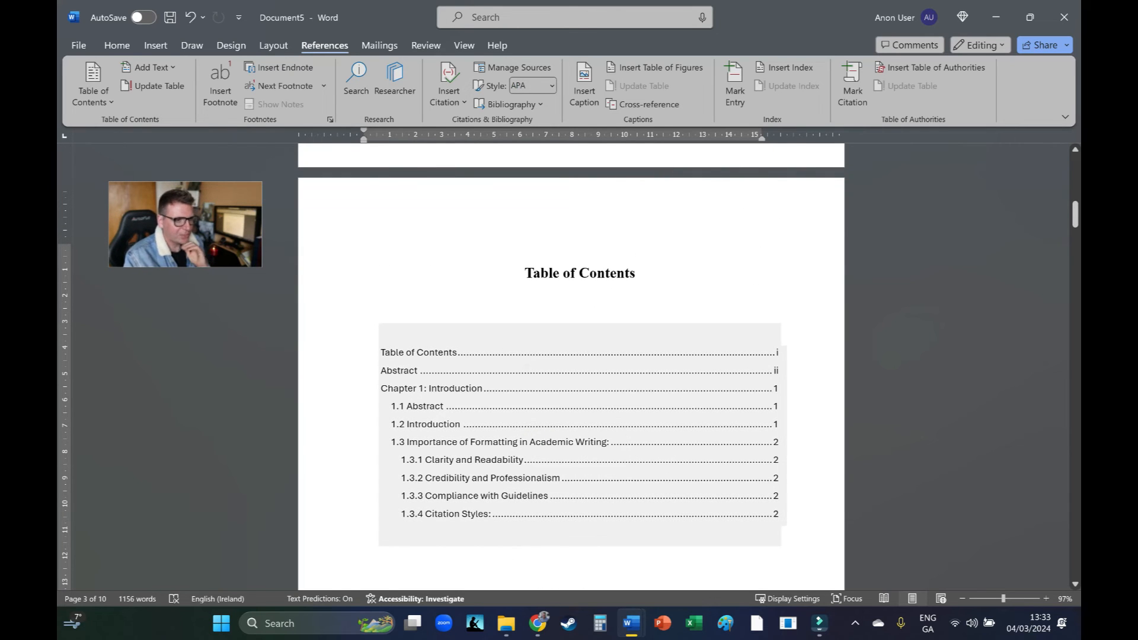
pyautogui.moveTo(513, 552); pyautogui.dragTo(382, 308)
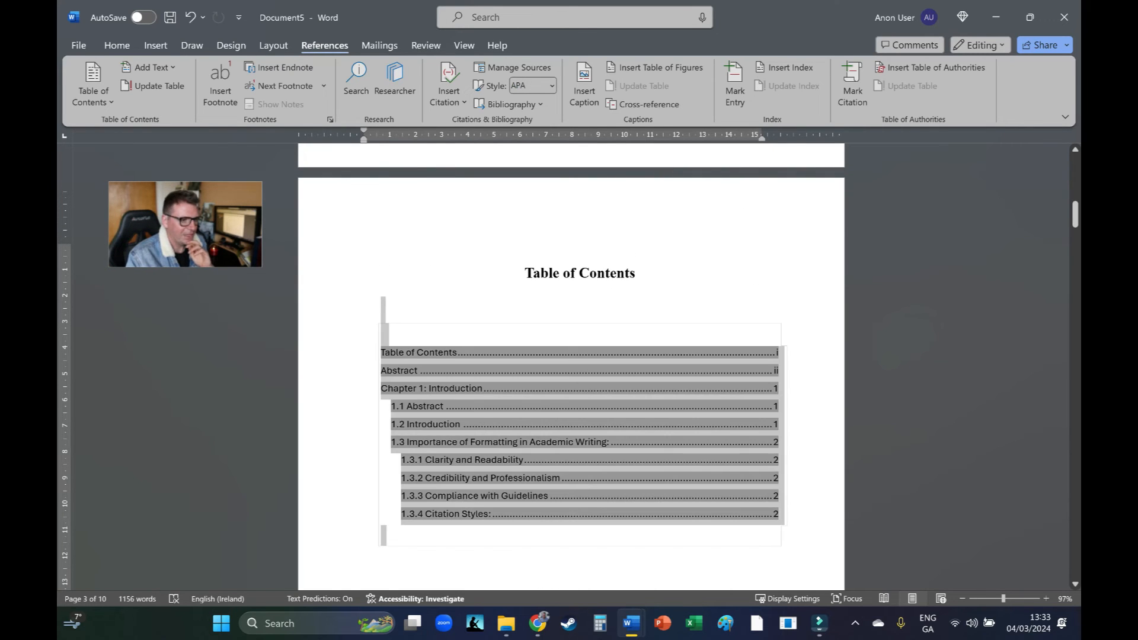
pyautogui.press('Delete')
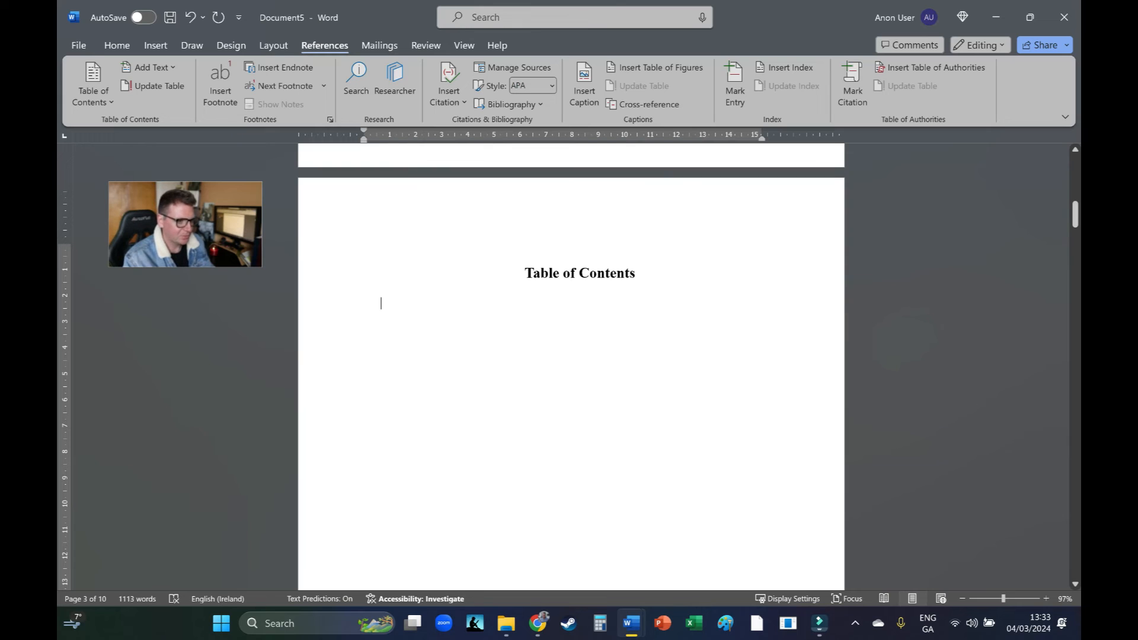
# - Insert an Automatic Table 1 table of contents under the page title again and delete its built-in Contents heading
pyautogui.click(93, 83)
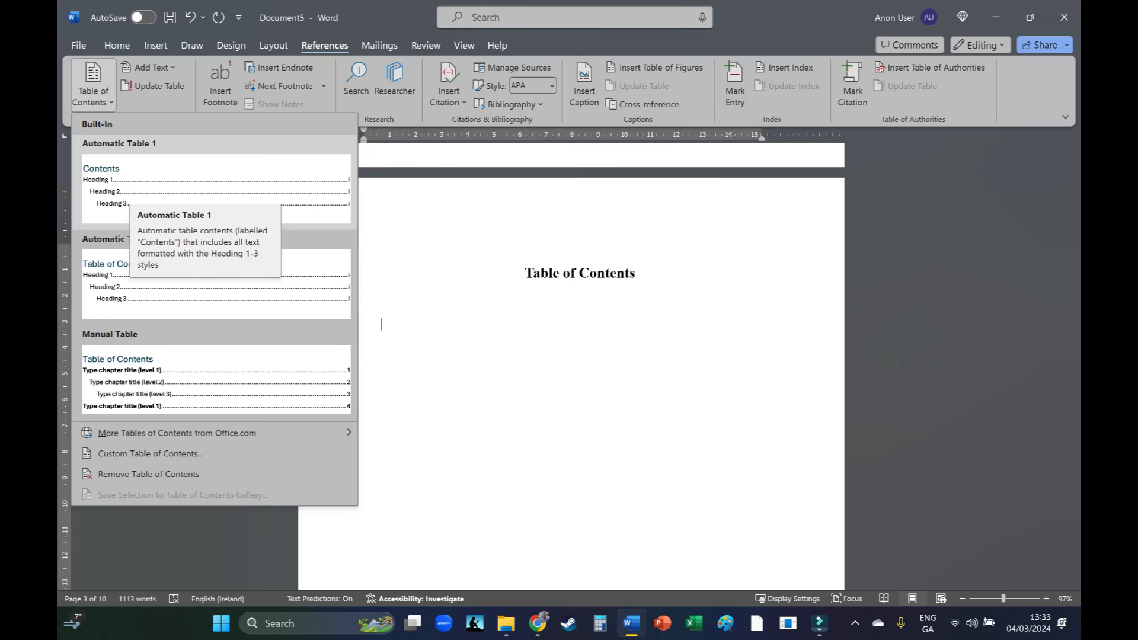
pyautogui.click(131, 192)
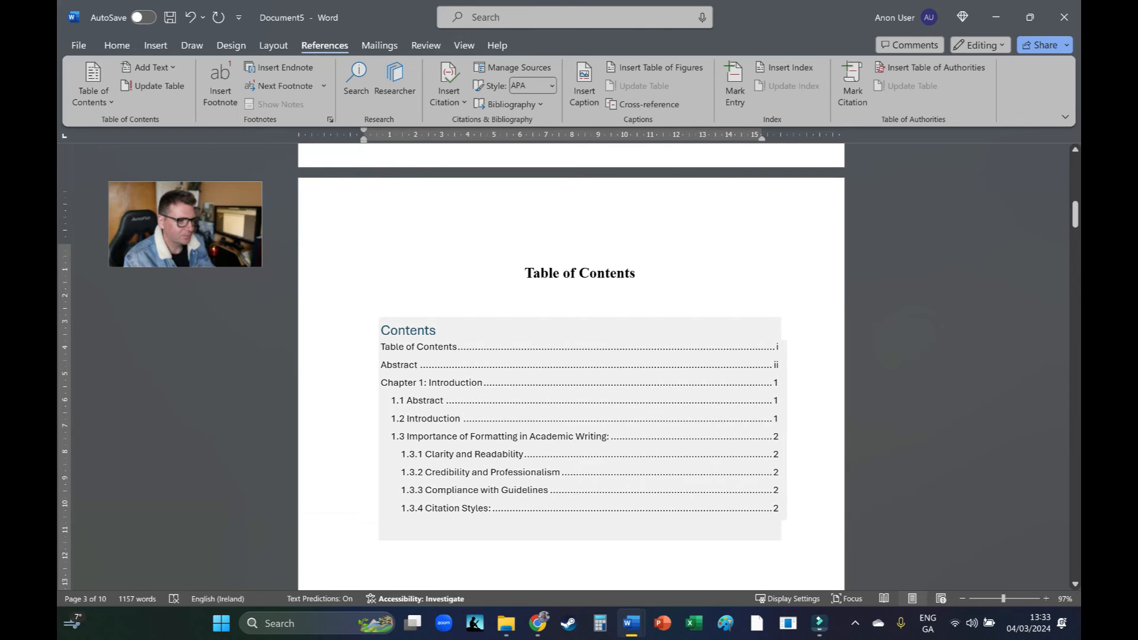
pyautogui.doubleClick(407, 330)
pyautogui.press('Delete')
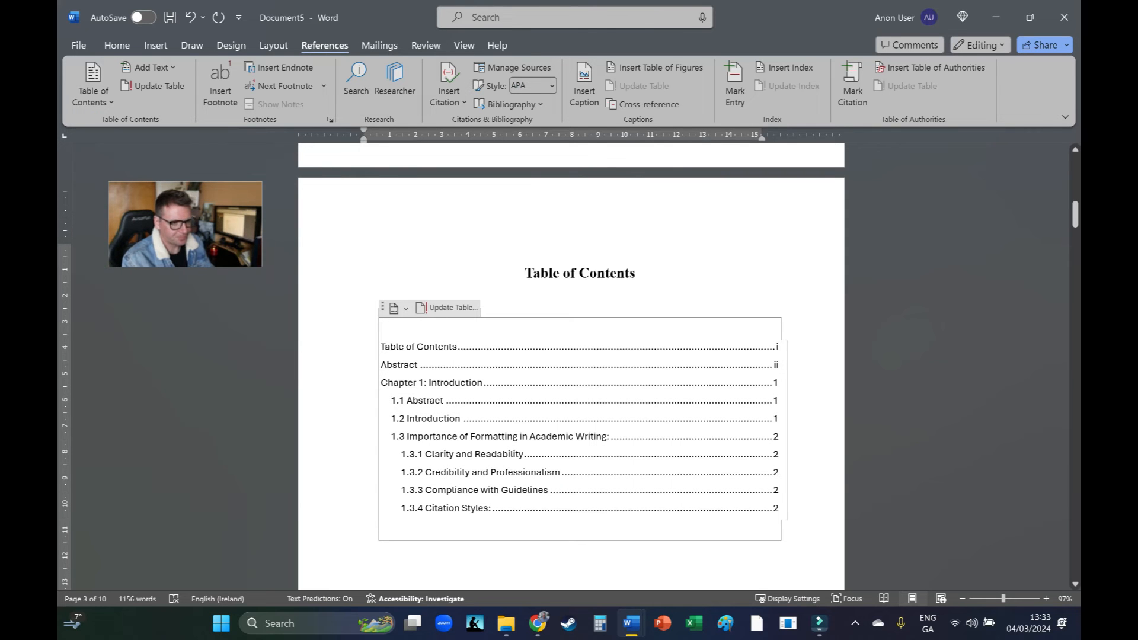
# - Change the number 2.2 of the MLA (Modern Language Association) title to 1.3.4.1 and split the title from its body text into a separate paragraph
pyautogui.scroll(-3, 570, 367)
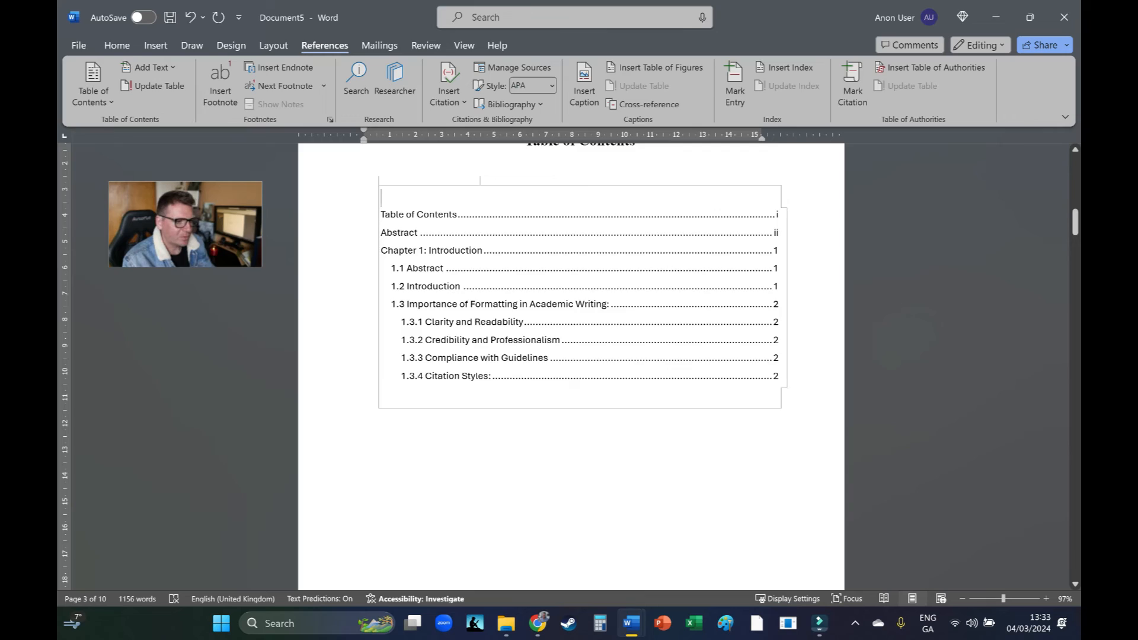
pyautogui.scroll(-8, 570, 367)
pyautogui.scroll(3, 570, 368)
pyautogui.moveTo(1074, 286); pyautogui.dragTo(1074, 372)
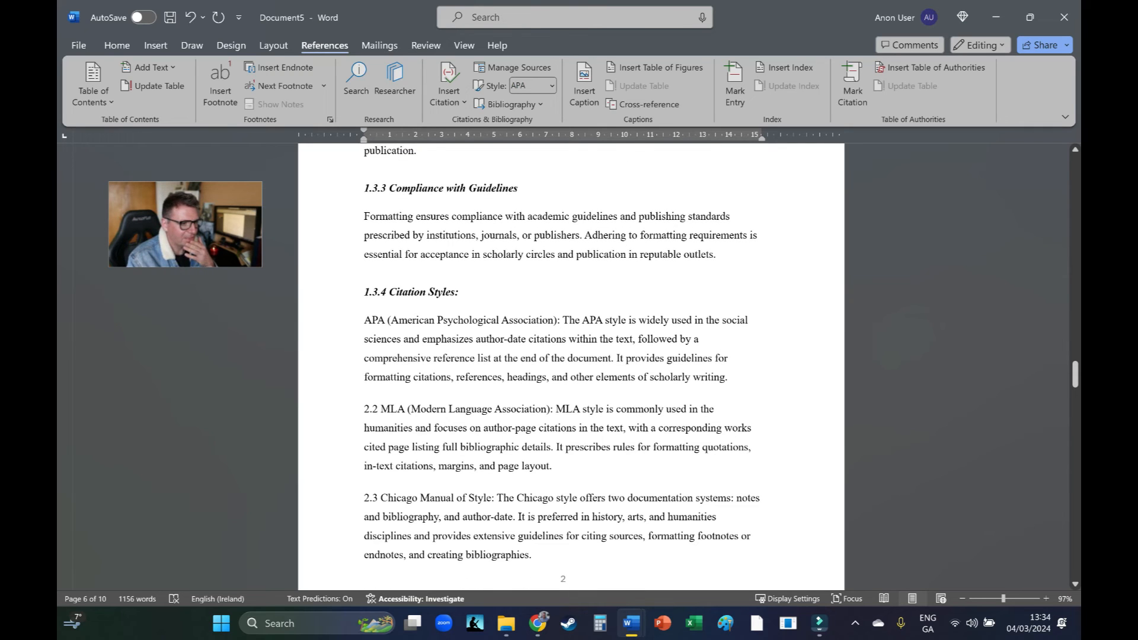
pyautogui.click(364, 409)
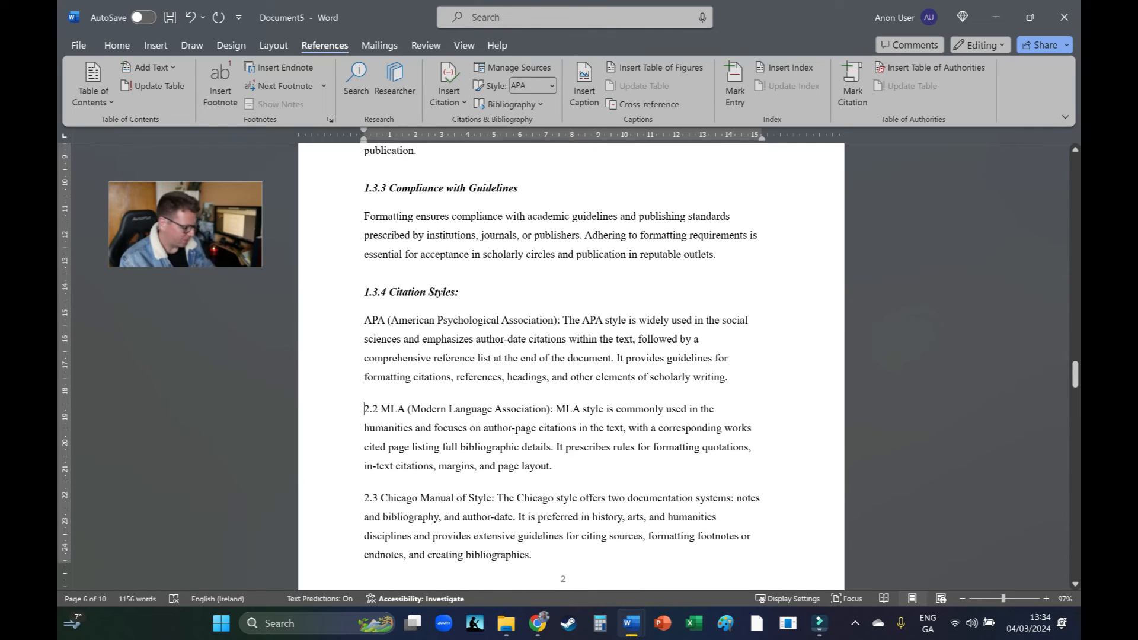
pyautogui.write('1.3.4.1')
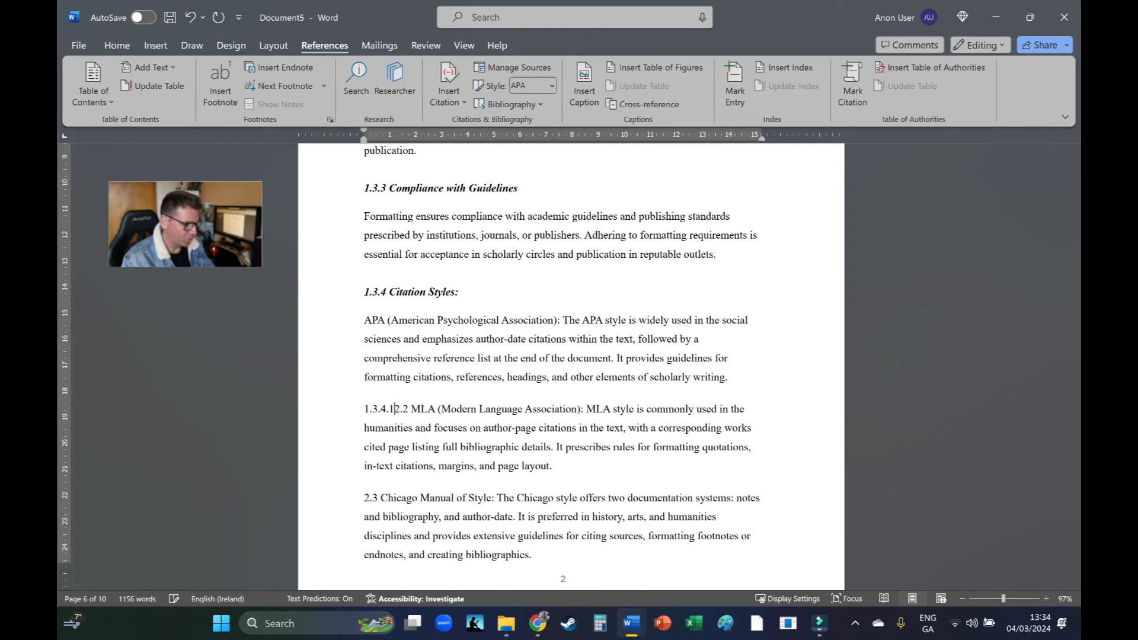
pyautogui.press('Delete')
pyautogui.press('Delete')
pyautogui.press('Delete')
pyautogui.press('Delete')
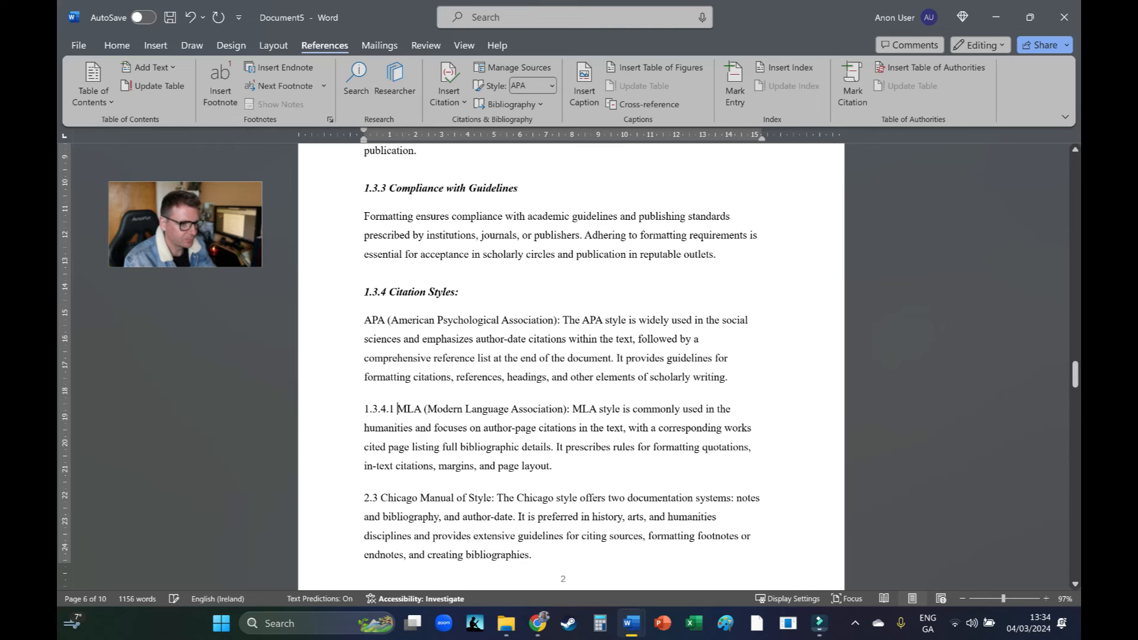
pyautogui.press('Return')
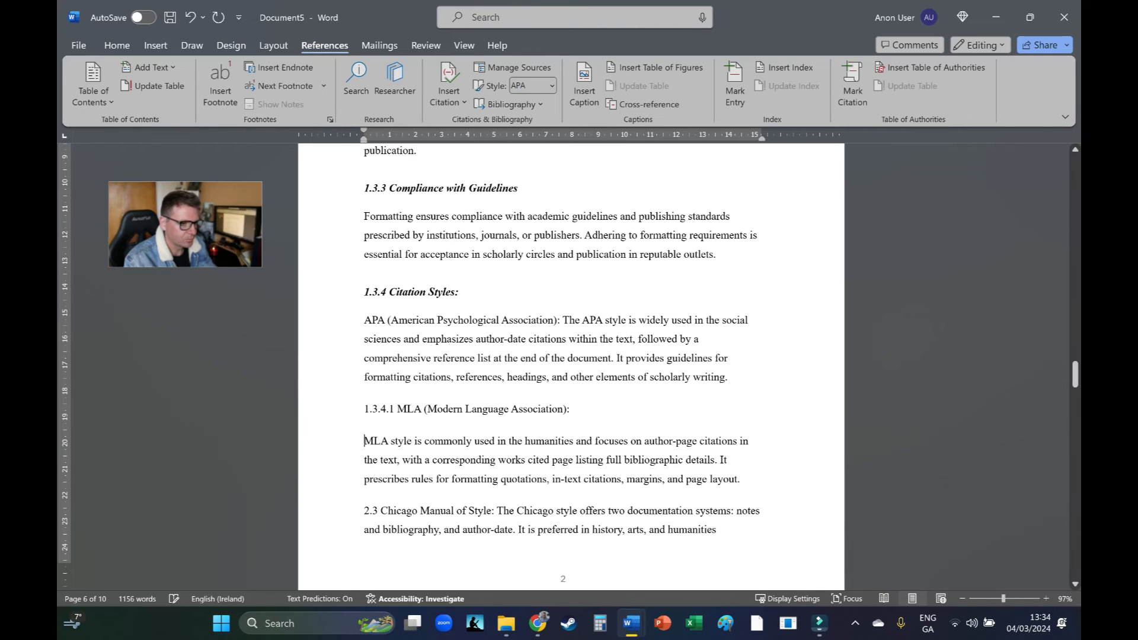
# - Apply the Heading 4 style to the 1.3.4.1 MLA (Modern Language Association) title
pyautogui.moveTo(577, 409); pyautogui.dragTo(363, 408)
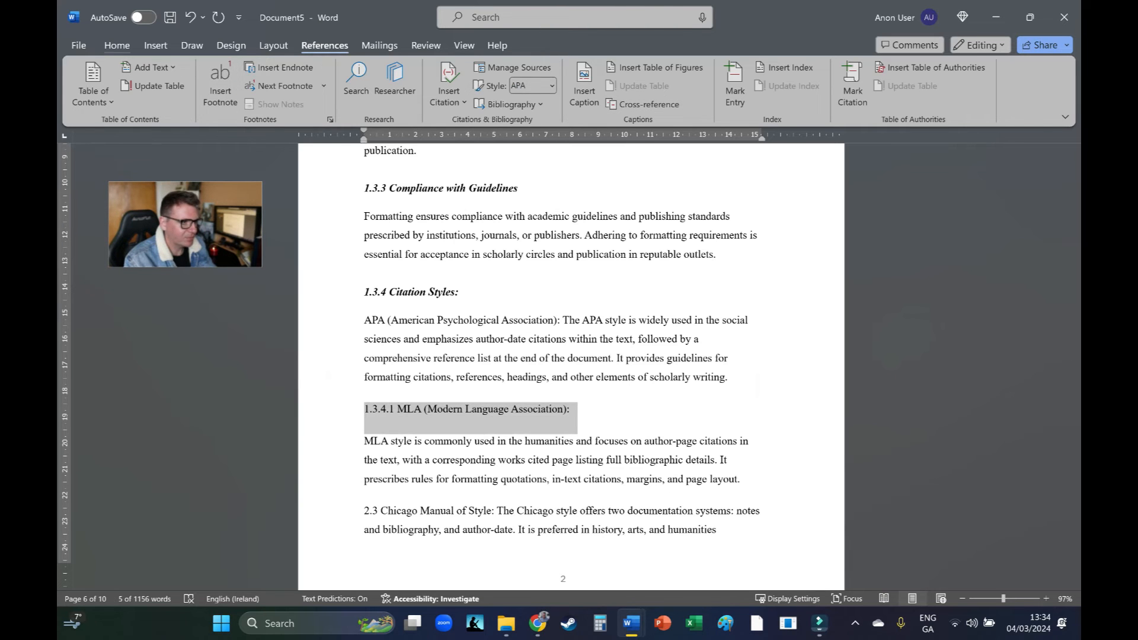
pyautogui.click(116, 45)
pyautogui.click(786, 86)
pyautogui.click(742, 85)
# - Modify the Heading 4 style to Times New Roman, 12 pt, without italics
pyautogui.rightClick(747, 86)
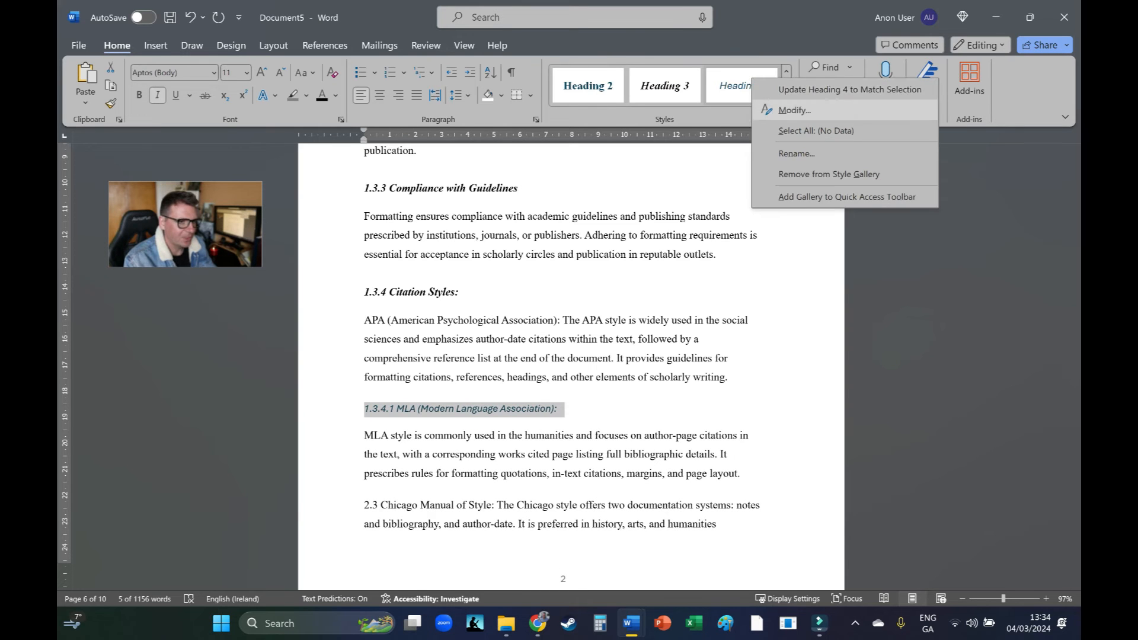
pyautogui.click(788, 109)
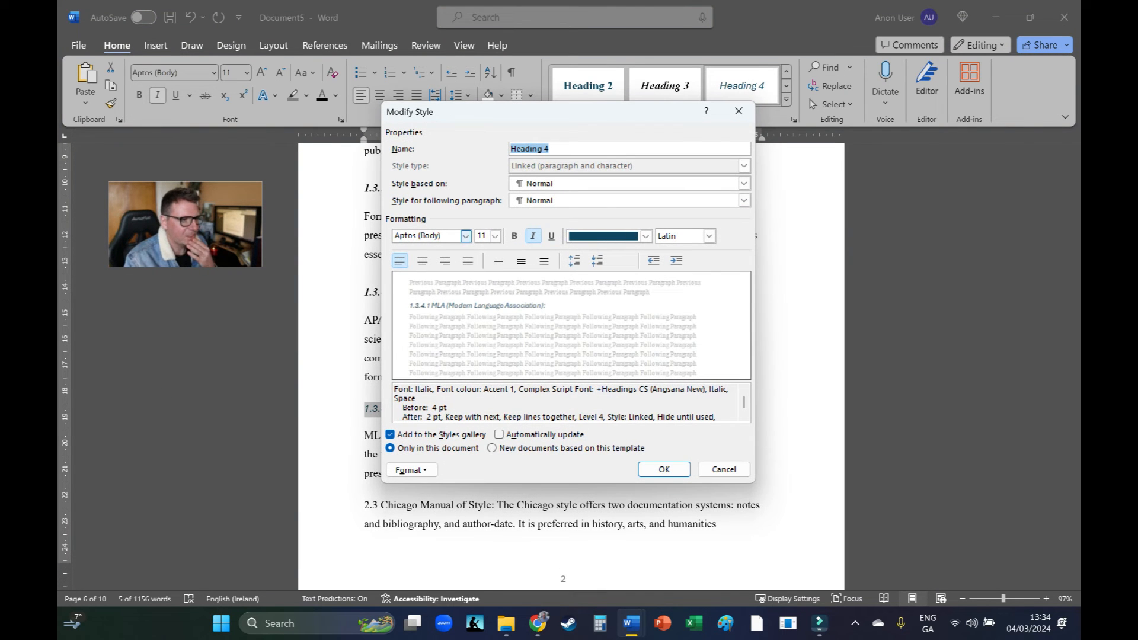
pyautogui.click(466, 236)
pyautogui.click(494, 236)
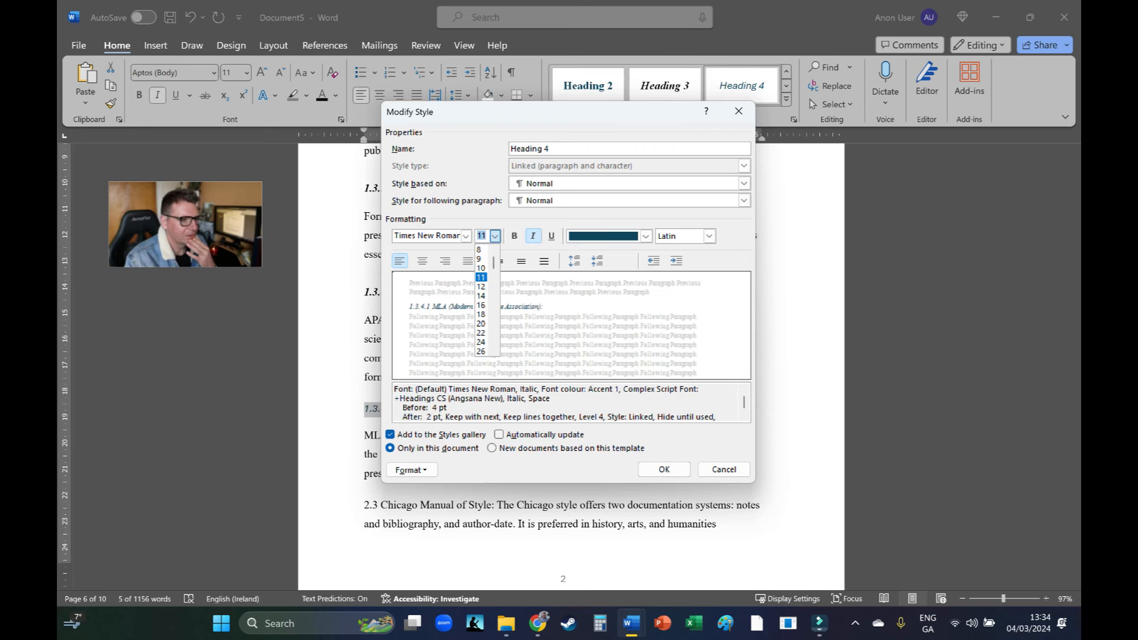
pyautogui.click(481, 286)
pyautogui.click(533, 236)
pyautogui.click(532, 235)
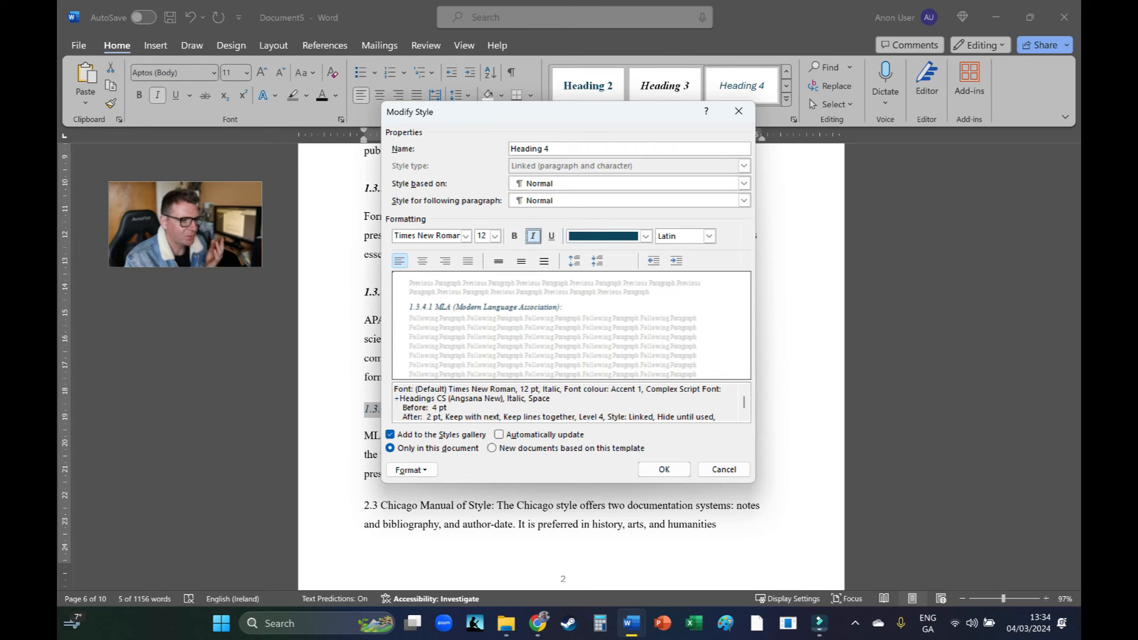
pyautogui.click(533, 236)
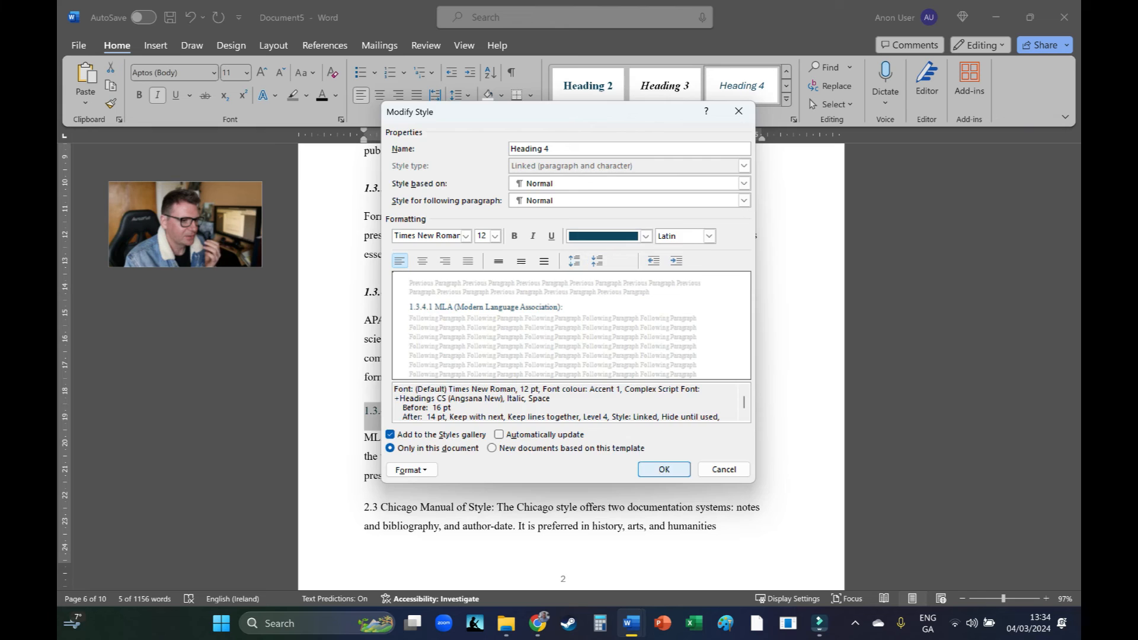
pyautogui.click(663, 470)
pyautogui.click(473, 438)
# - Update the entire table of contents on the Table of Contents page
pyautogui.moveTo(1074, 374); pyautogui.dragTo(1074, 217)
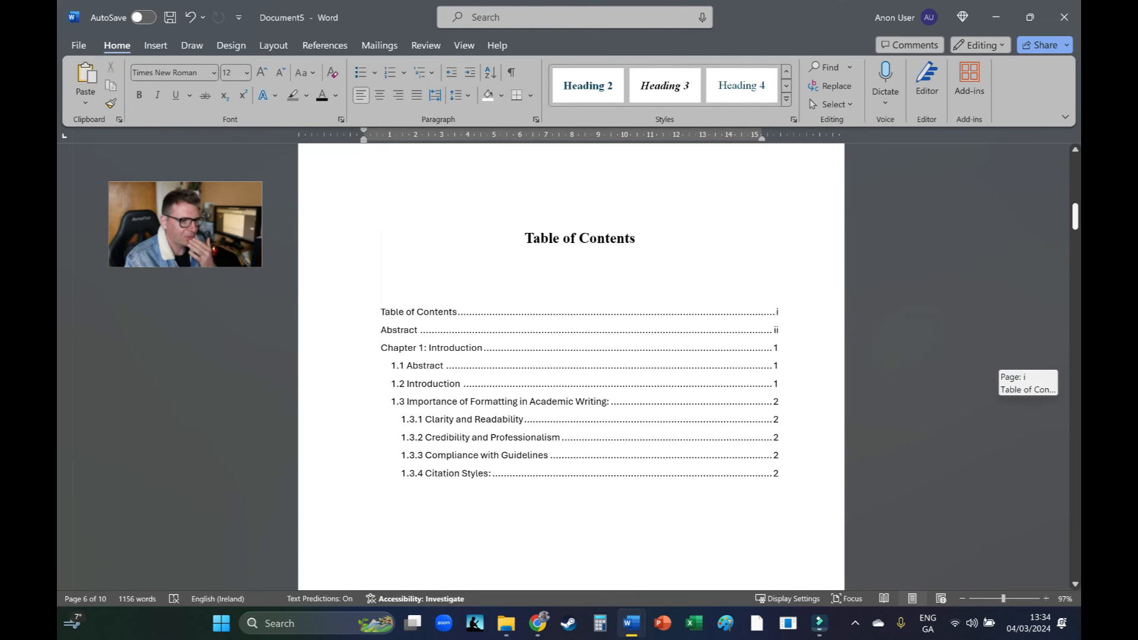
pyautogui.rightClick(506, 388)
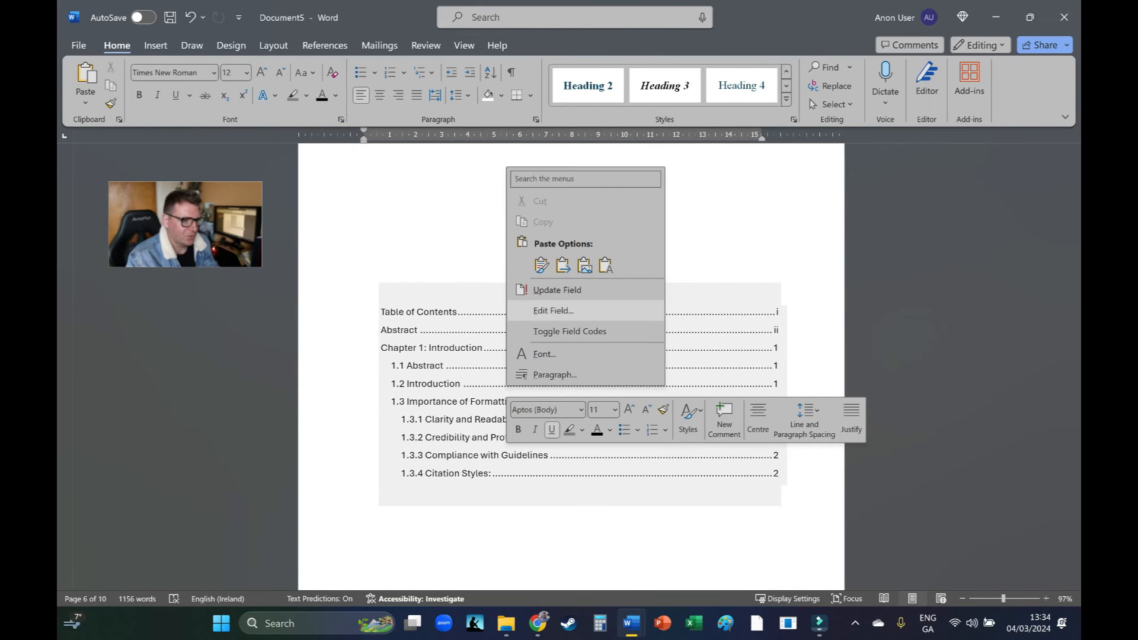
pyautogui.click(557, 290)
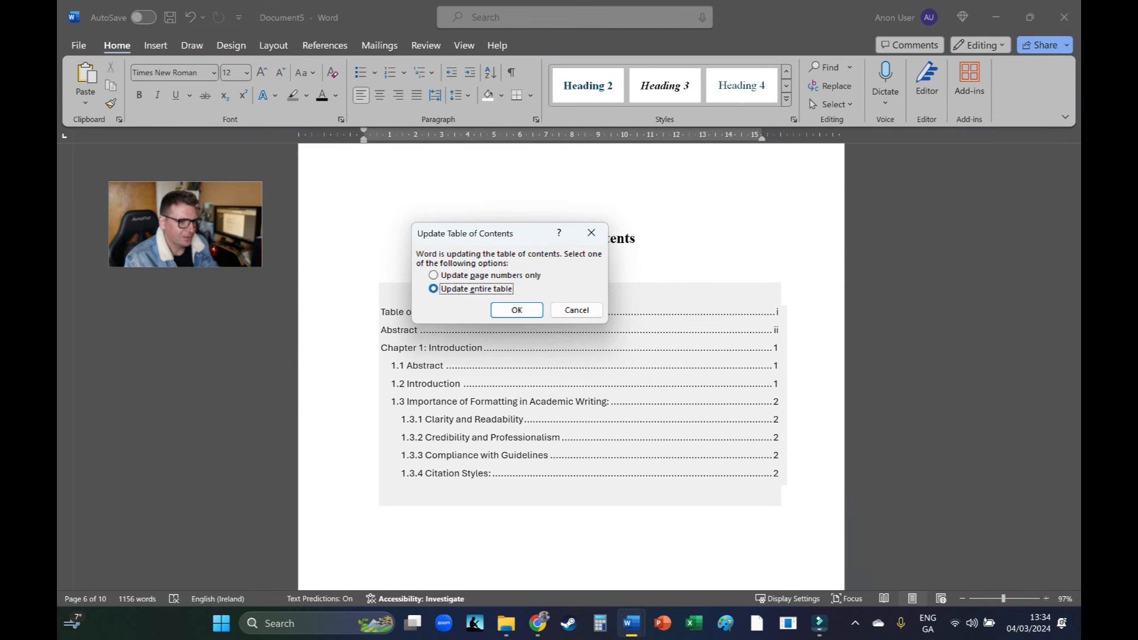
pyautogui.press('Return')
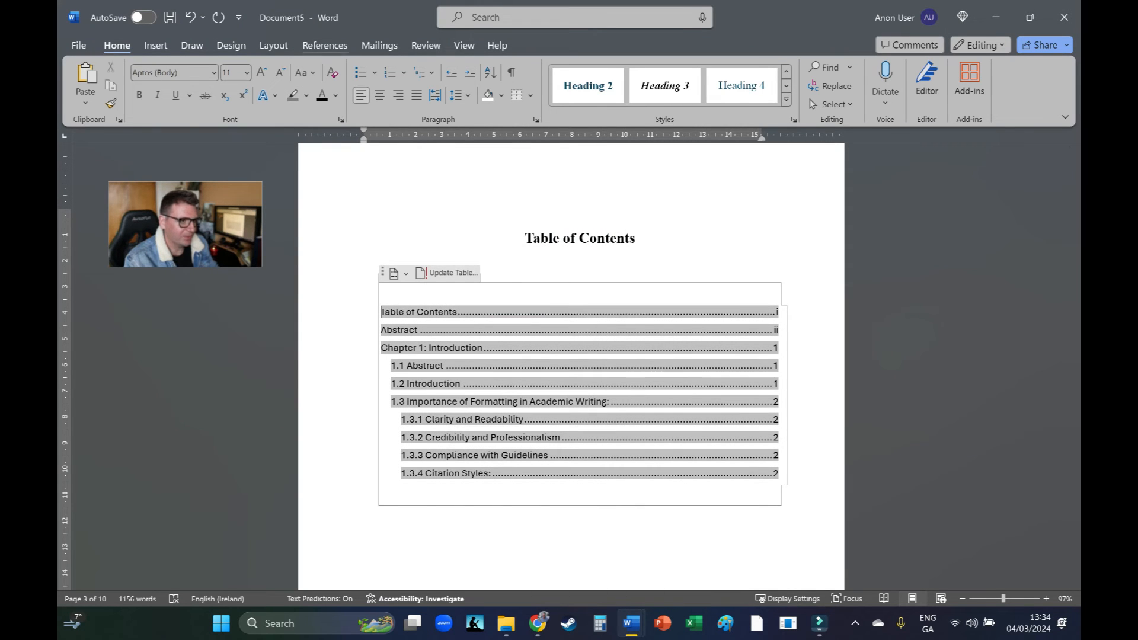
# - Replace the table of contents with a custom table of contents that shows 4 heading levels
pyautogui.click(325, 45)
pyautogui.click(92, 89)
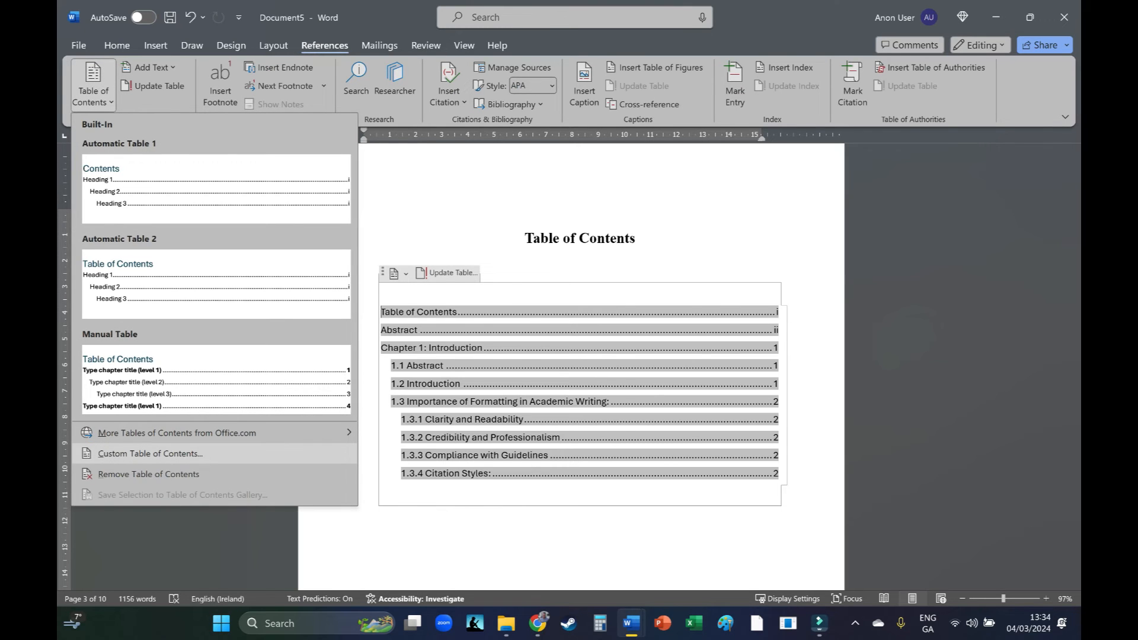
pyautogui.click(150, 453)
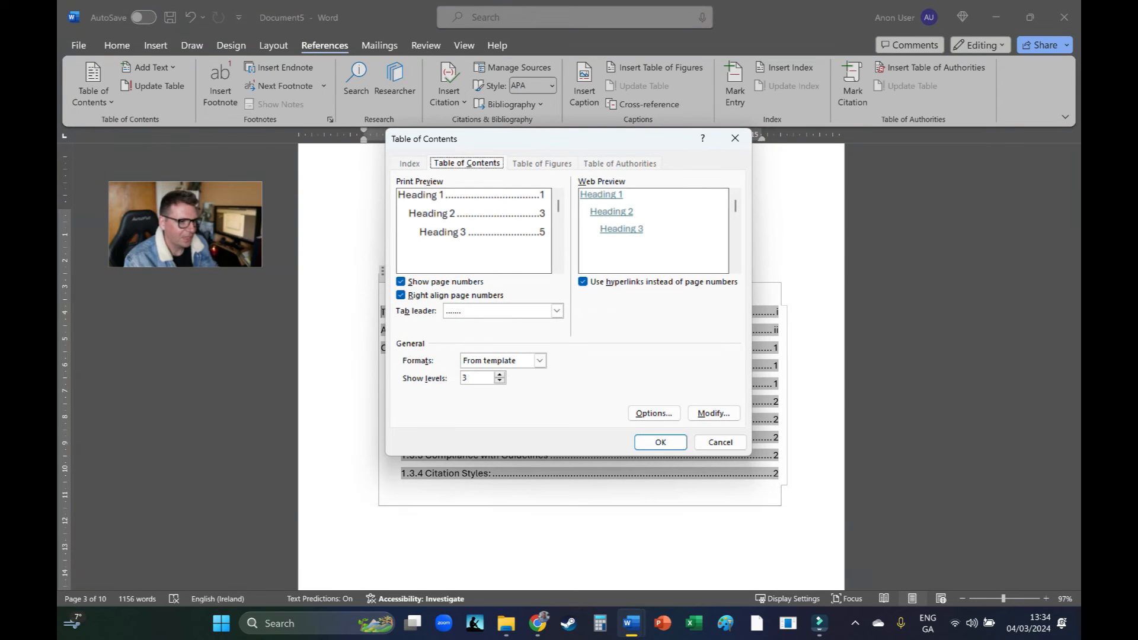
pyautogui.click(499, 374)
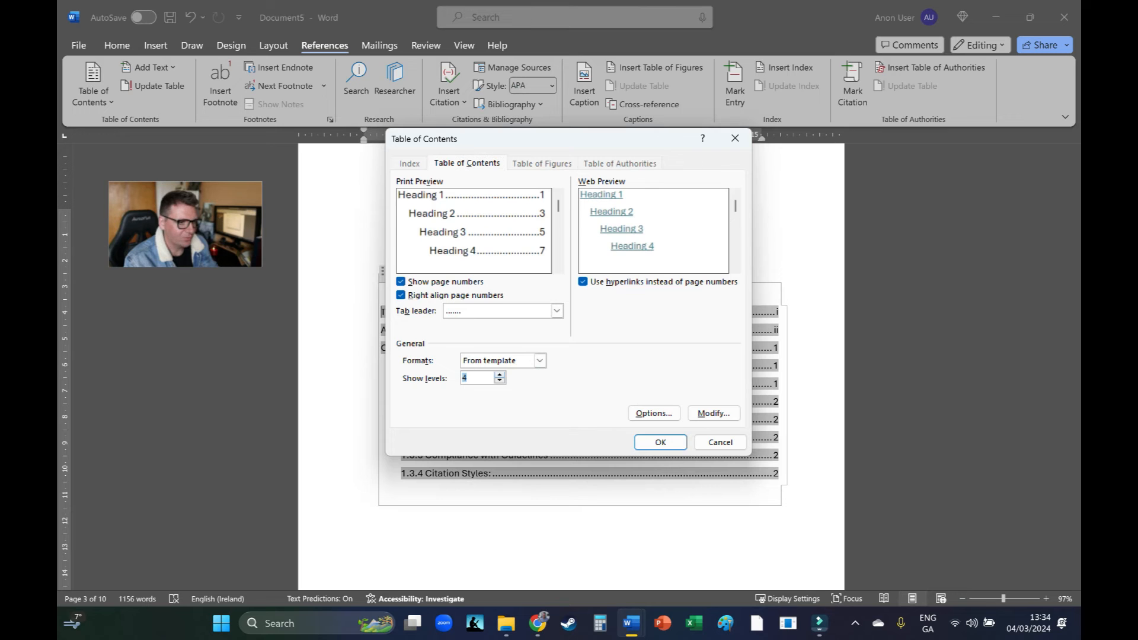
pyautogui.click(660, 442)
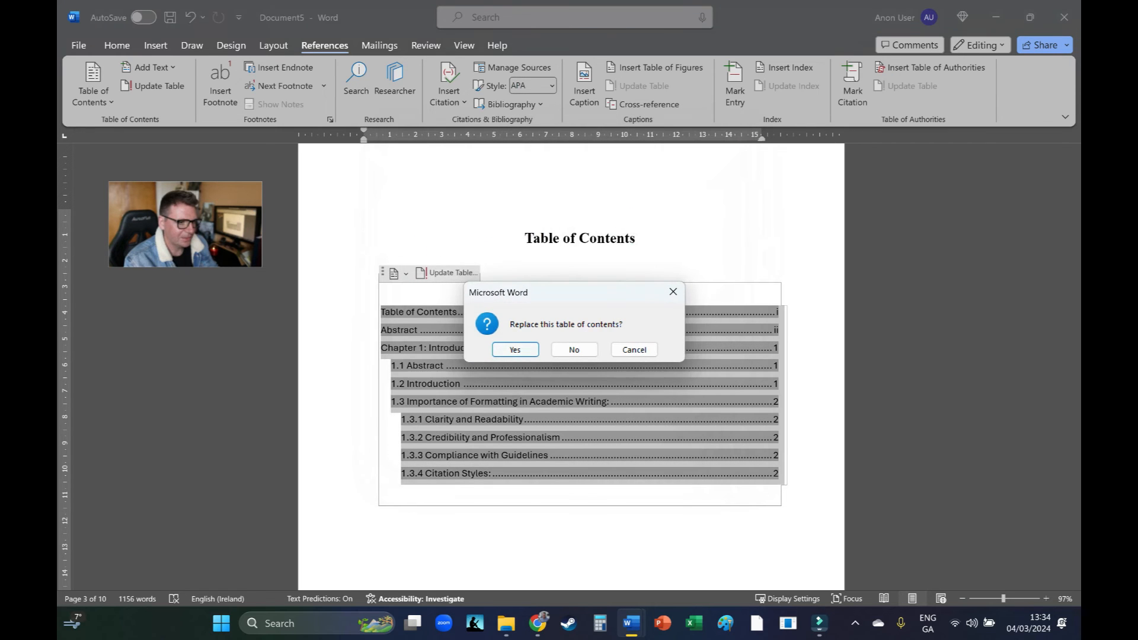
pyautogui.press('Return')
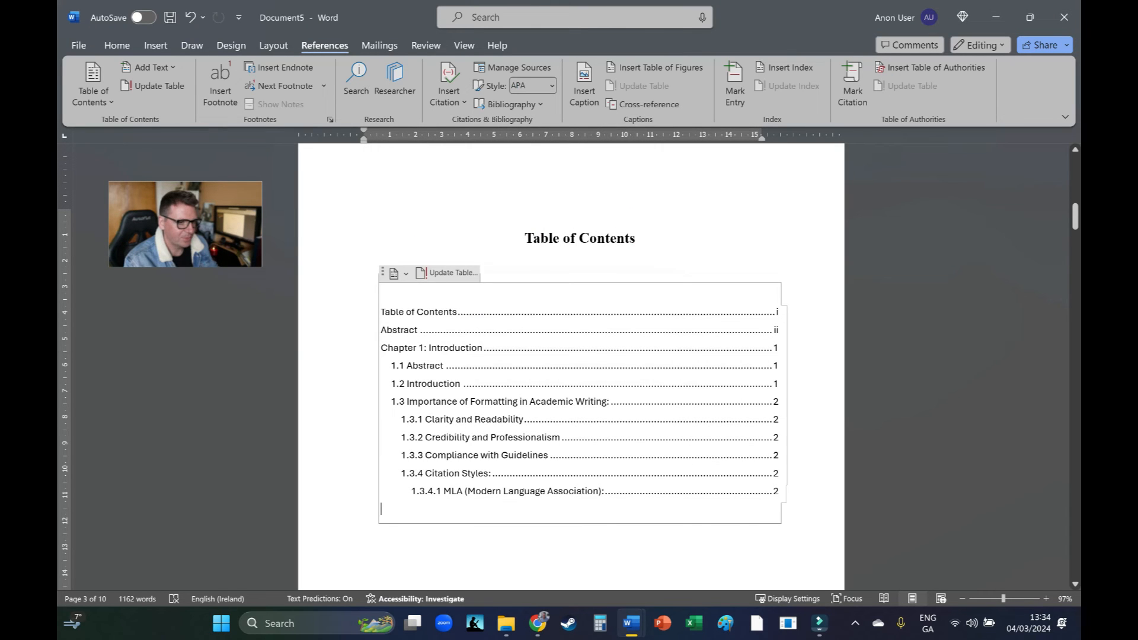
pyautogui.click(637, 239)
# - Justify the body paragraph under the 1.1 Abstract heading
pyautogui.moveTo(1075, 217); pyautogui.dragTo(1075, 320)
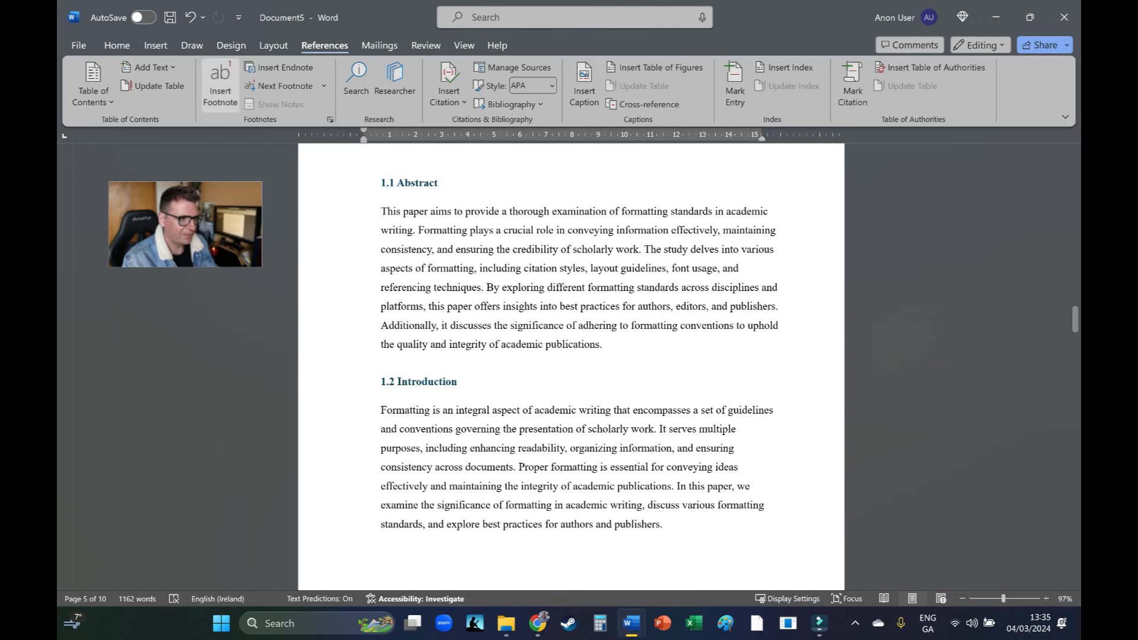
pyautogui.click(117, 45)
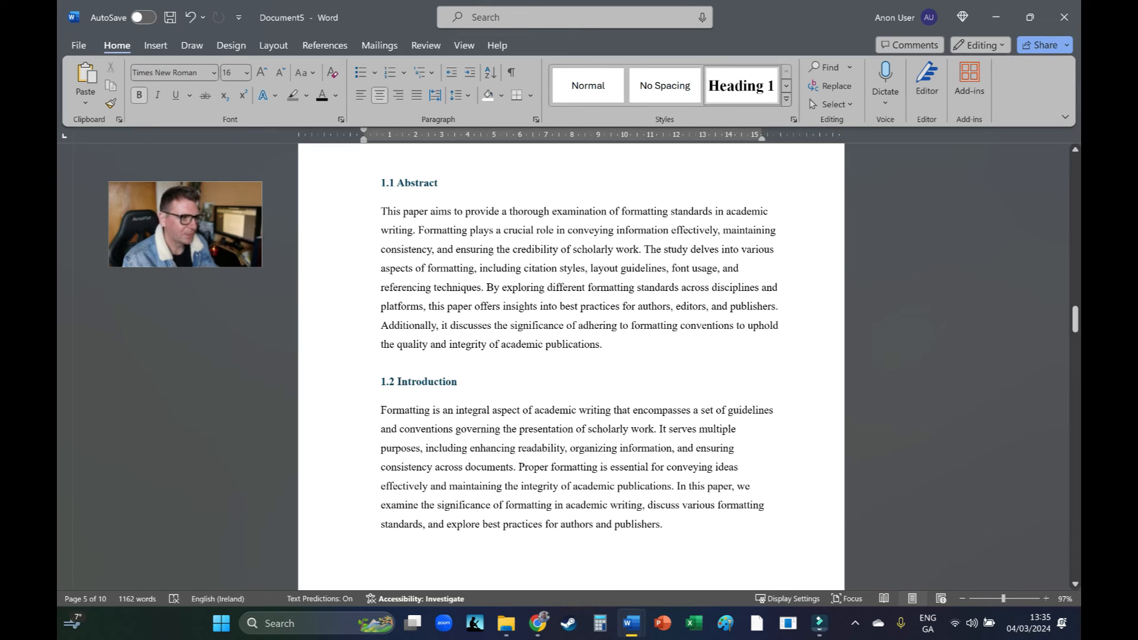
pyautogui.click(499, 249)
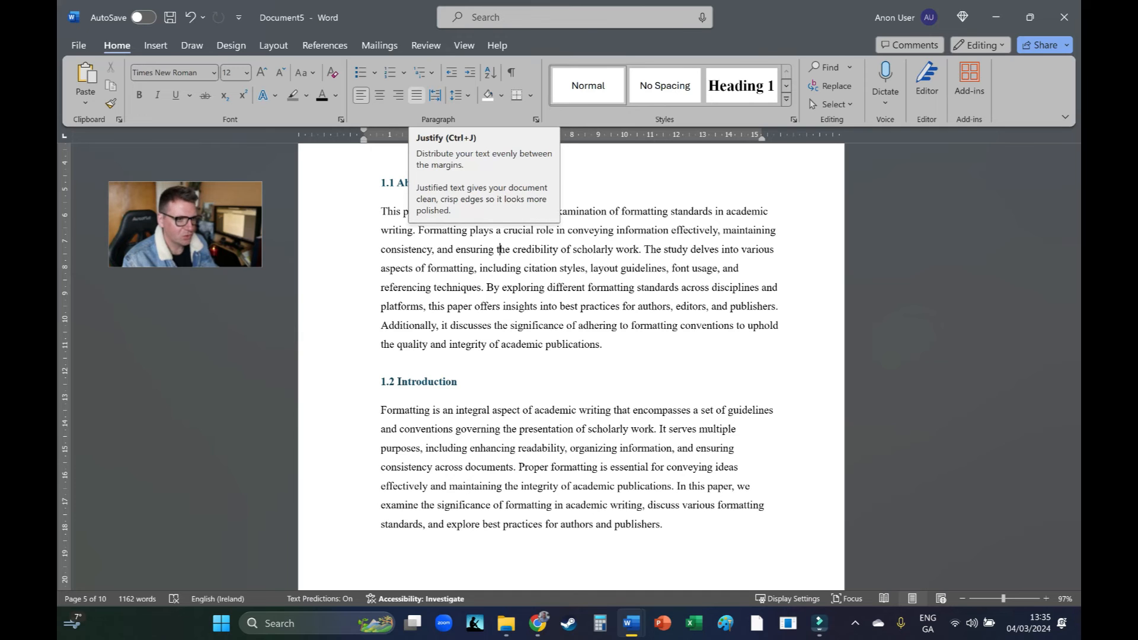
pyautogui.click(417, 95)
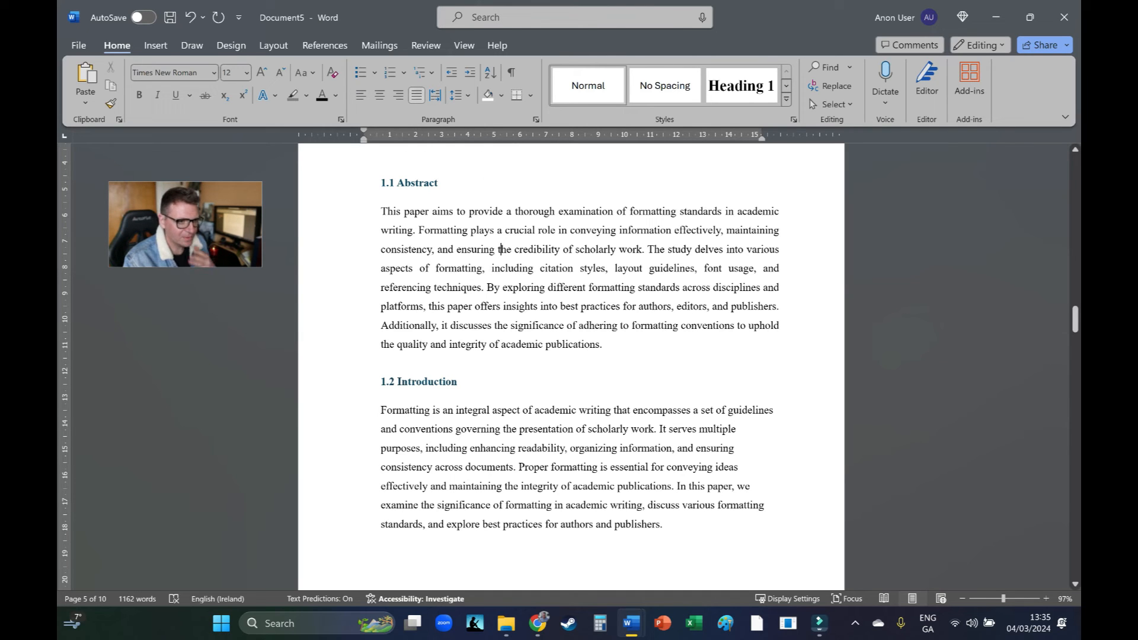
pyautogui.moveTo(764, 211); pyautogui.dragTo(781, 325)
pyautogui.click(381, 230)
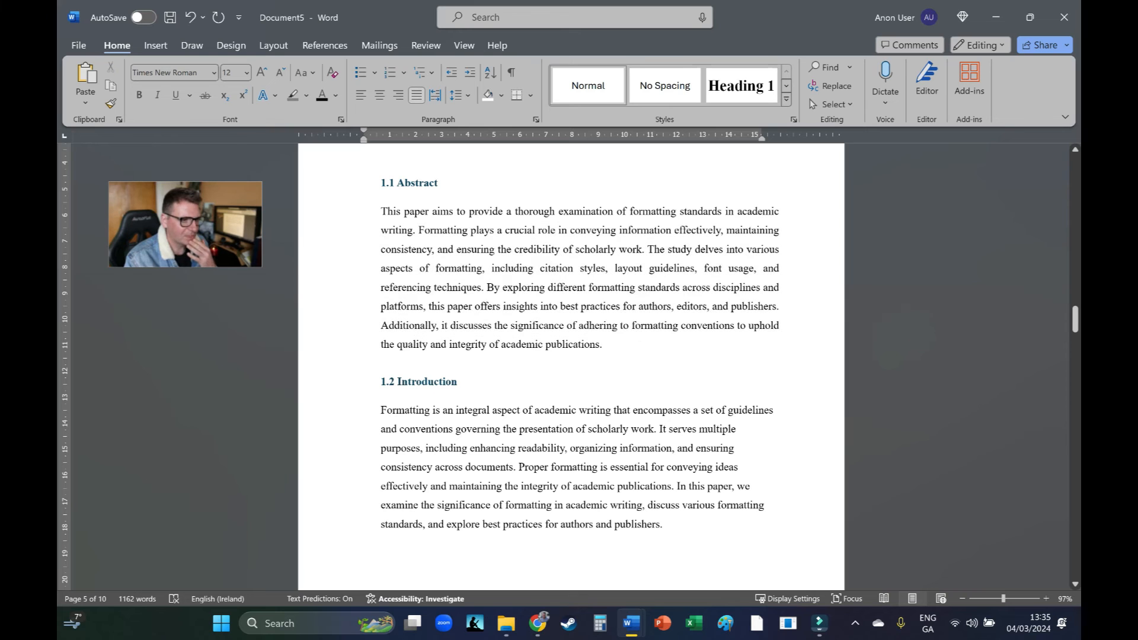
# - Justify the text from the 1.1 Abstract paragraph through the 1.2 Introduction paragraph
pyautogui.moveTo(502, 250); pyautogui.dragTo(669, 487)
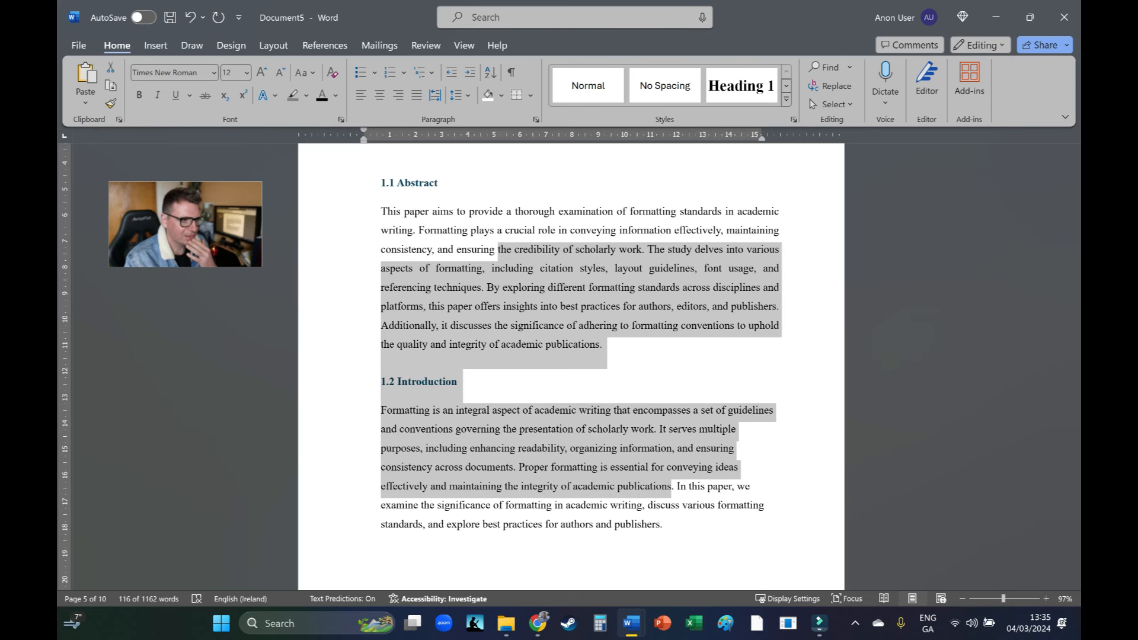
pyautogui.click(416, 95)
pyautogui.click(462, 269)
# - Justify the chapter text from the paragraph under 1.3.1 Clarity and Readability through the 4.2 Italics and Bold paragraph
pyautogui.scroll(-9, 462, 268)
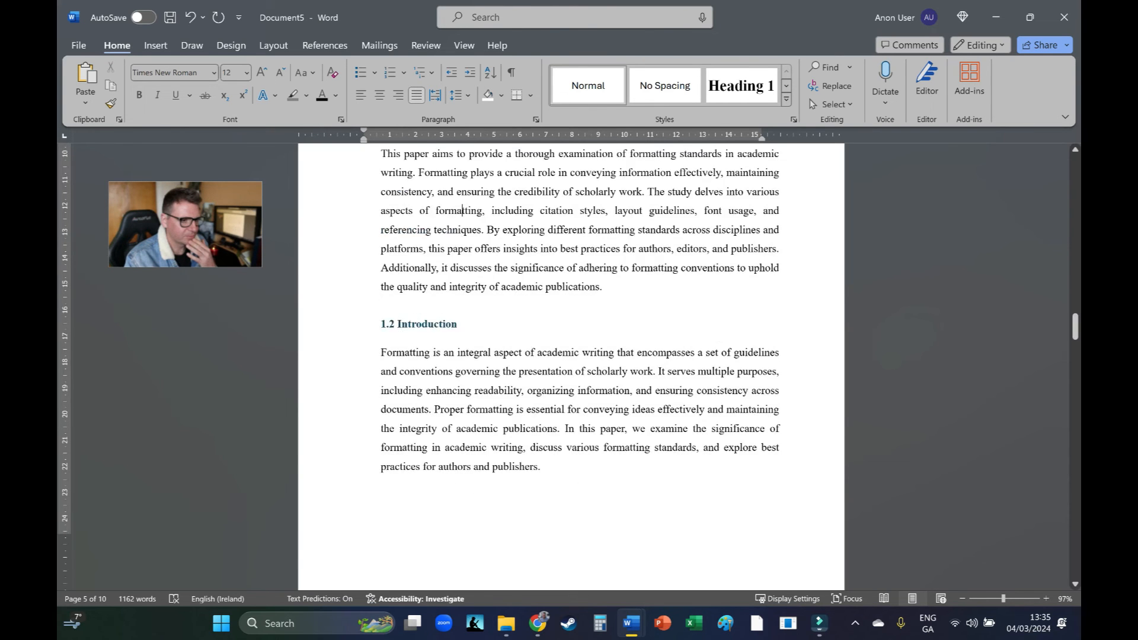
pyautogui.scroll(-5, 462, 268)
pyautogui.scroll(3, 462, 268)
pyautogui.moveTo(381, 188); pyautogui.dragTo(665, 528)
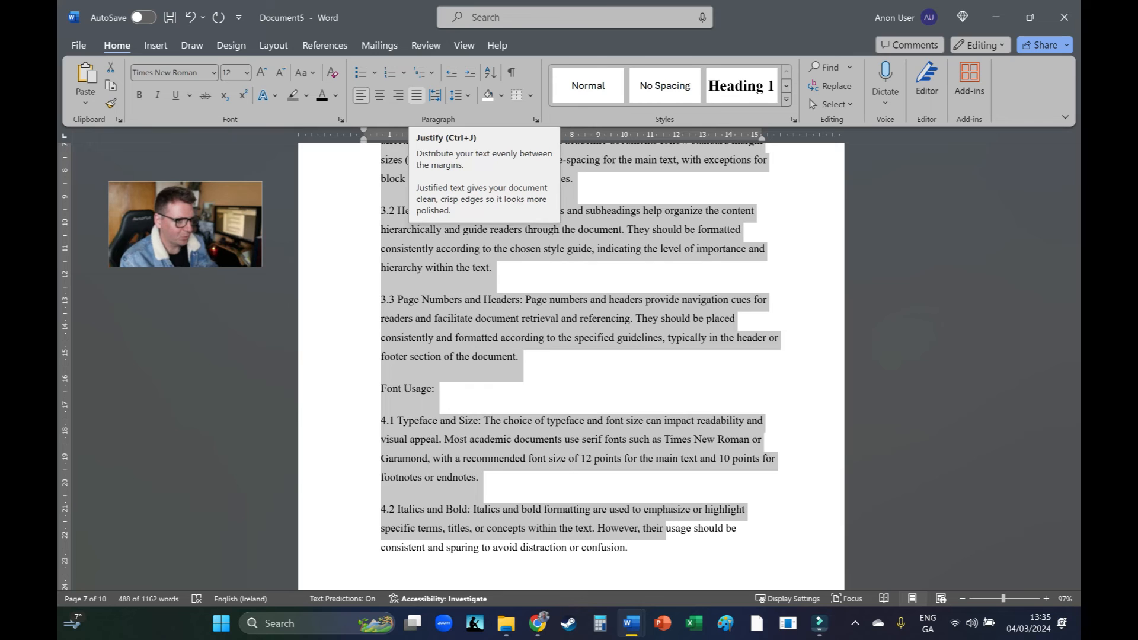
pyautogui.click(417, 95)
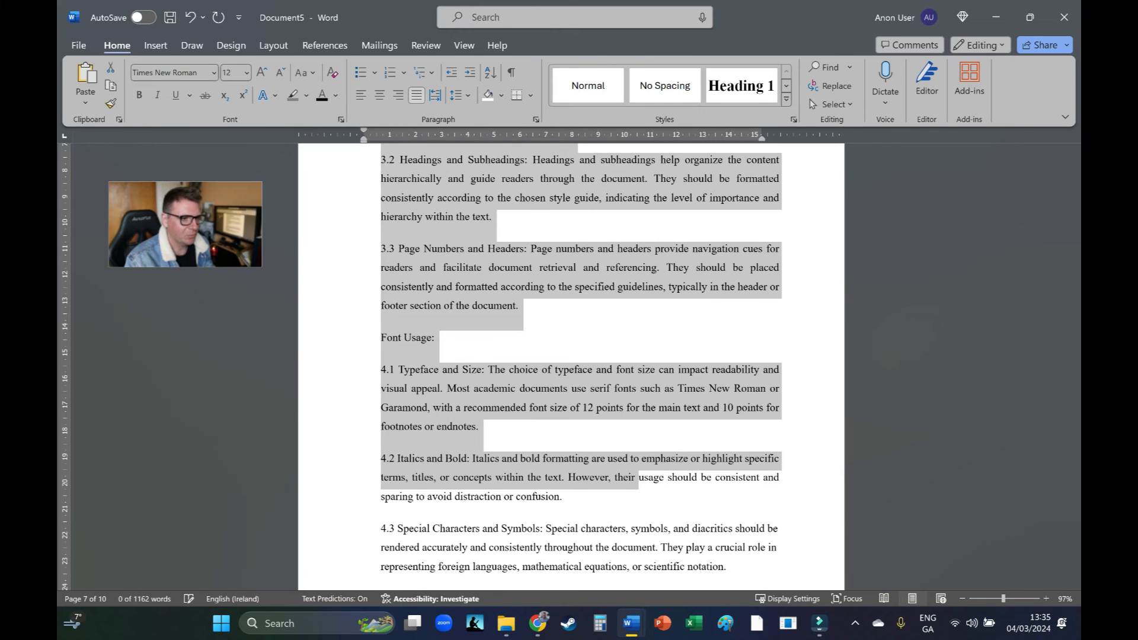
pyautogui.click(512, 249)
# - Delete the number 2.3 from the start of the Chicago Manual of Style paragraph and indent its first line
pyautogui.scroll(4, 512, 249)
pyautogui.scroll(15, 512, 249)
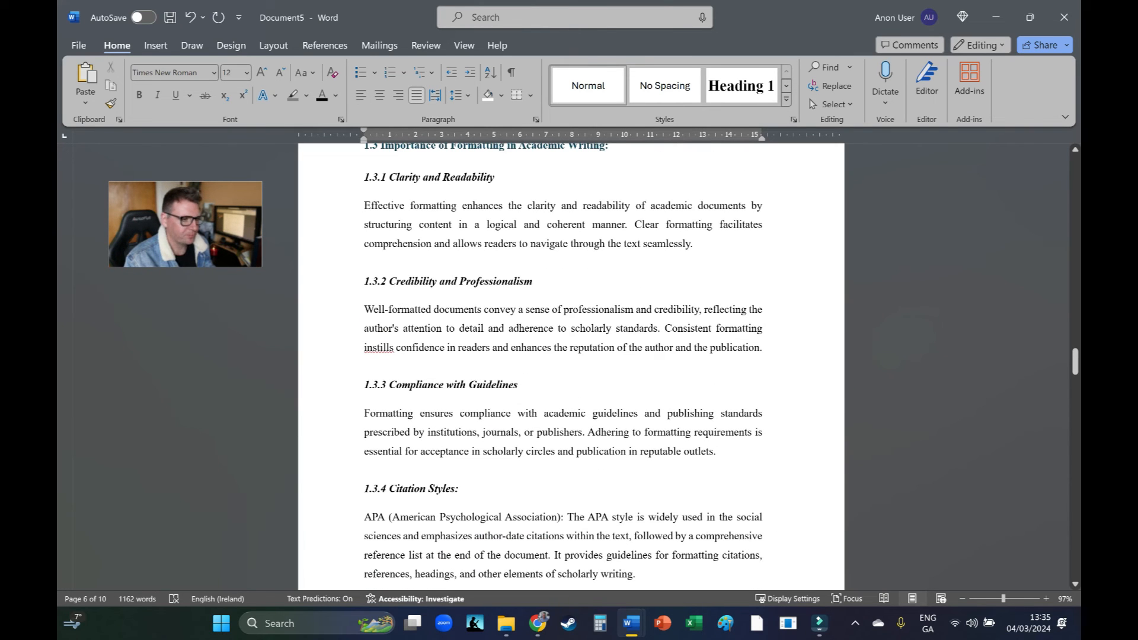
pyautogui.scroll(-3, 512, 249)
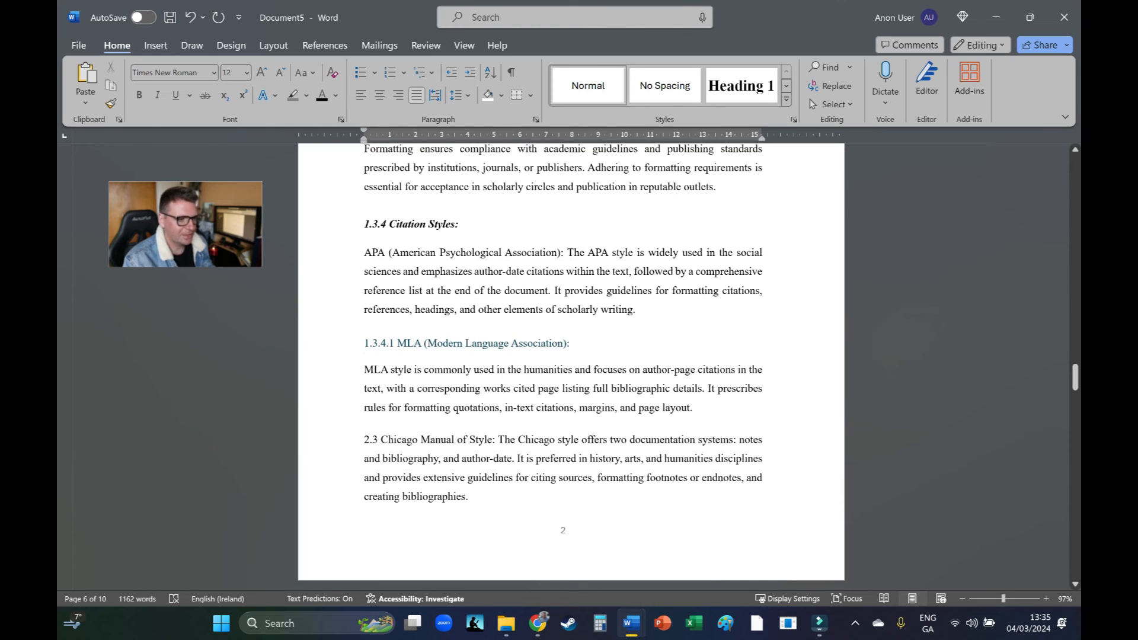
pyautogui.scroll(-3, 512, 249)
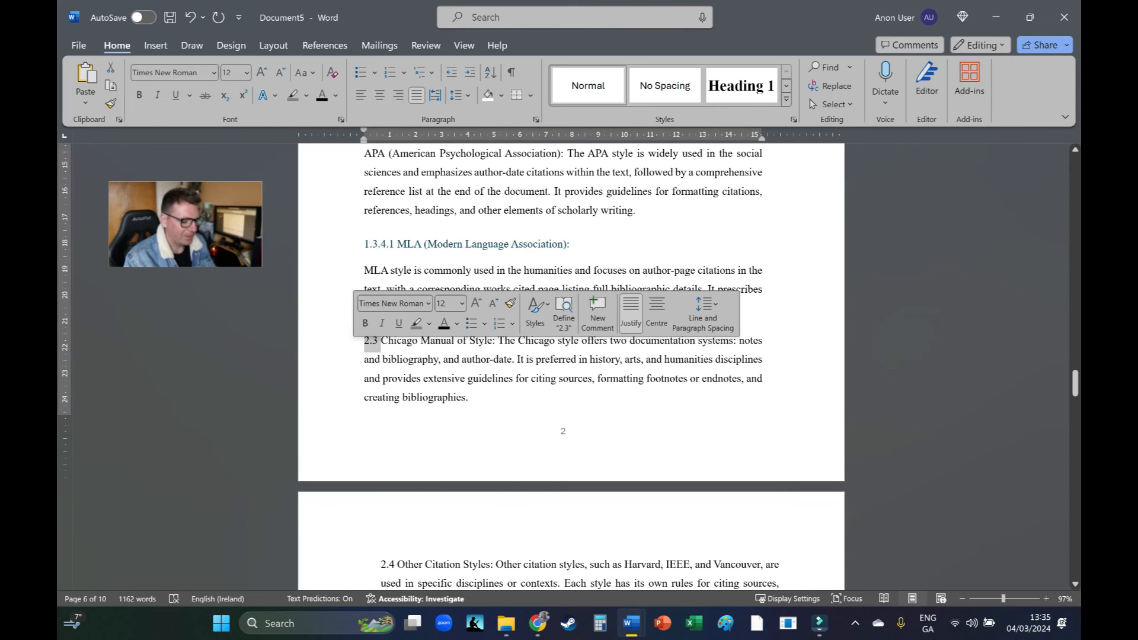
pyautogui.press('BackSpace')
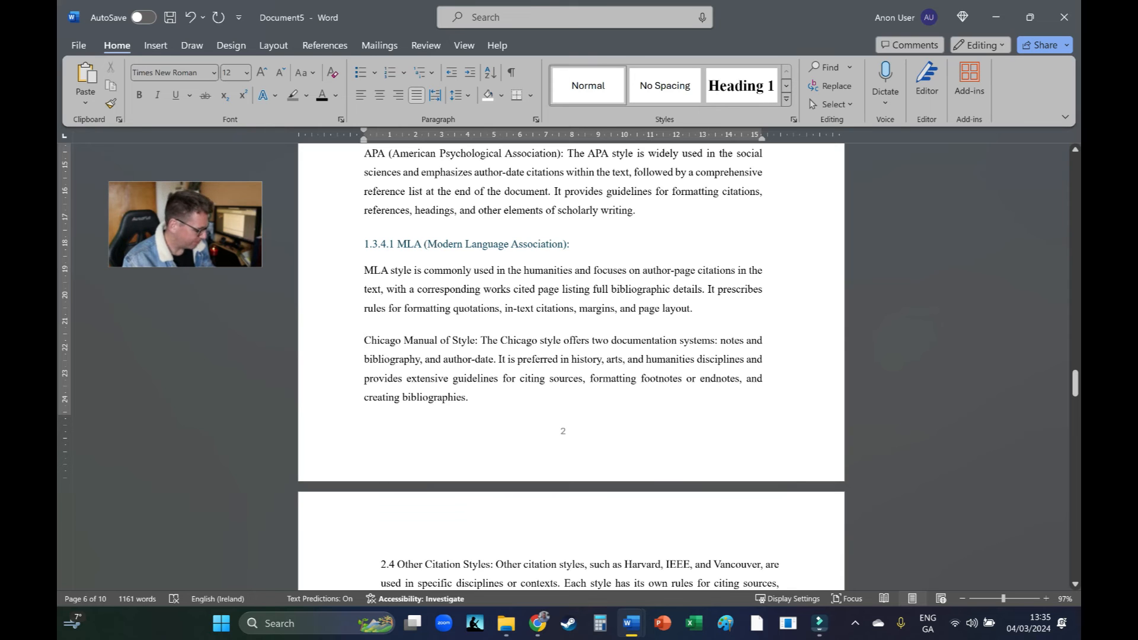
pyautogui.press('Tab')
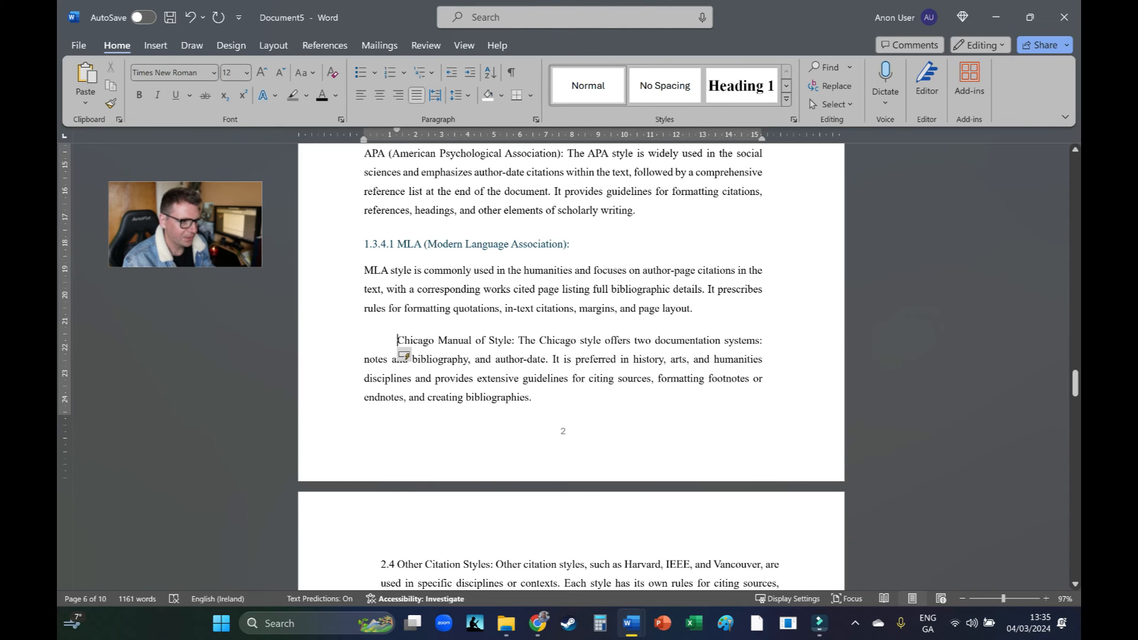
# - Reset the Chicago Manual of Style paragraph's first-line indent to the margin and indent the first line again
pyautogui.scroll(-3, 571, 367)
pyautogui.scroll(4, 572, 367)
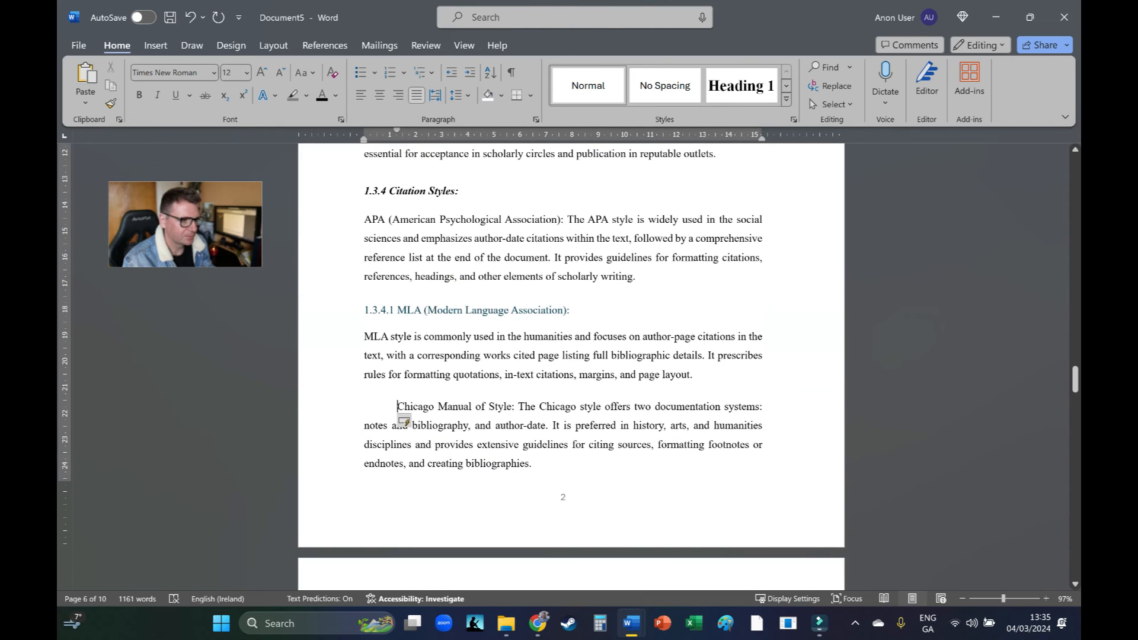
pyautogui.moveTo(396, 130); pyautogui.dragTo(366, 130)
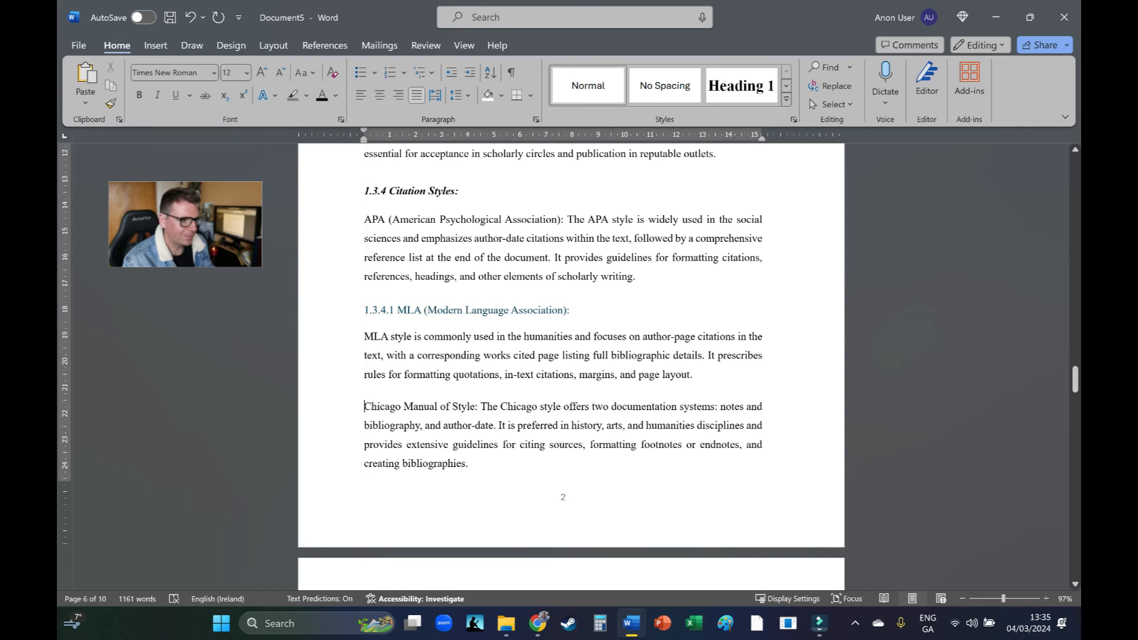
pyautogui.press('Tab')
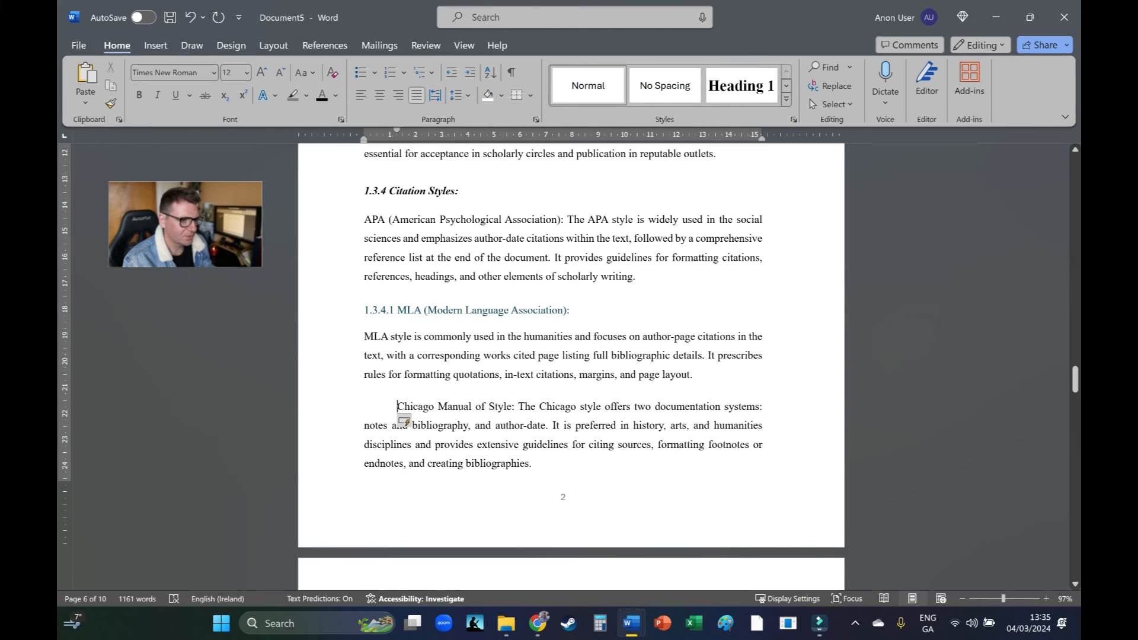
# - Delete the number 3.1 from the start of the Margins and Spacing paragraph under Layout Guidelines
pyautogui.scroll(7, 563, 361)
pyautogui.scroll(-15, 571, 369)
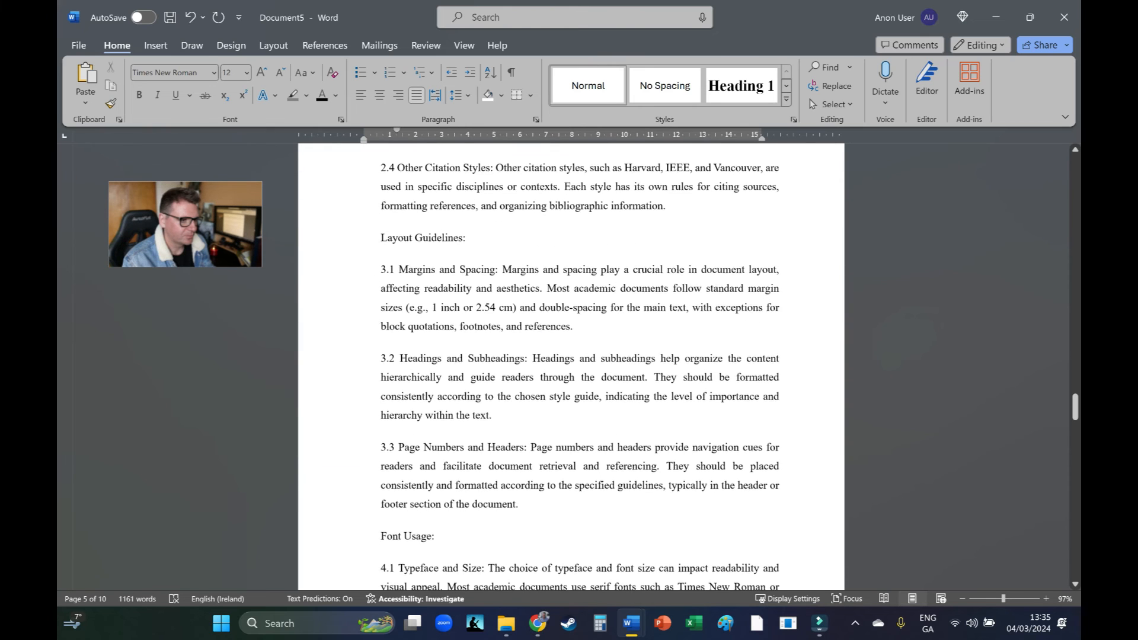
pyautogui.doubleClick(388, 269)
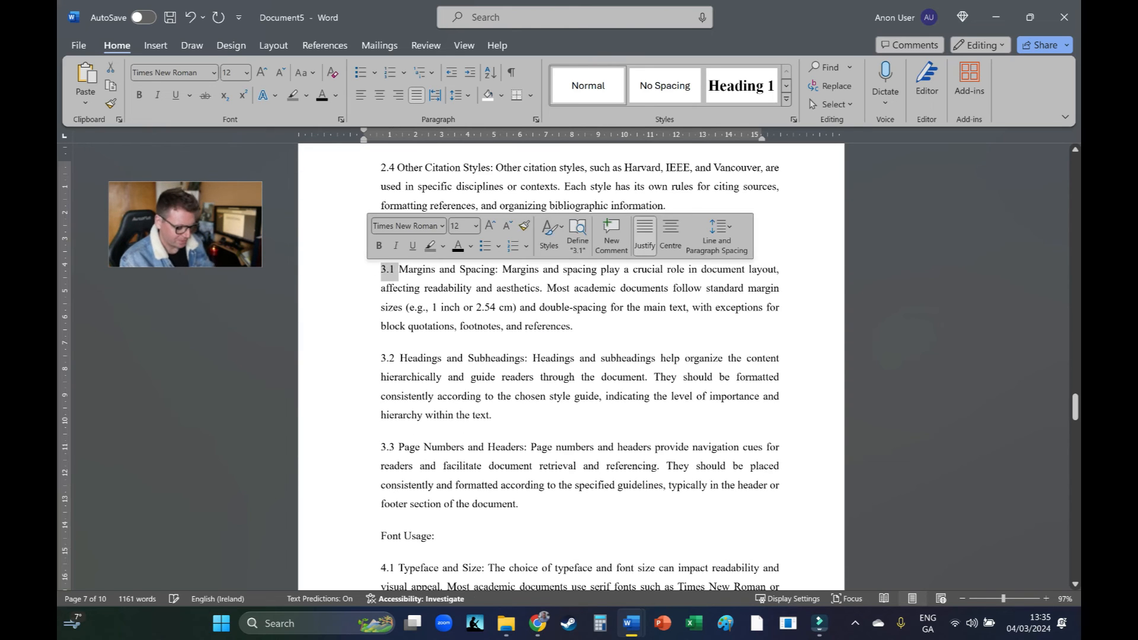
pyautogui.press('Delete')
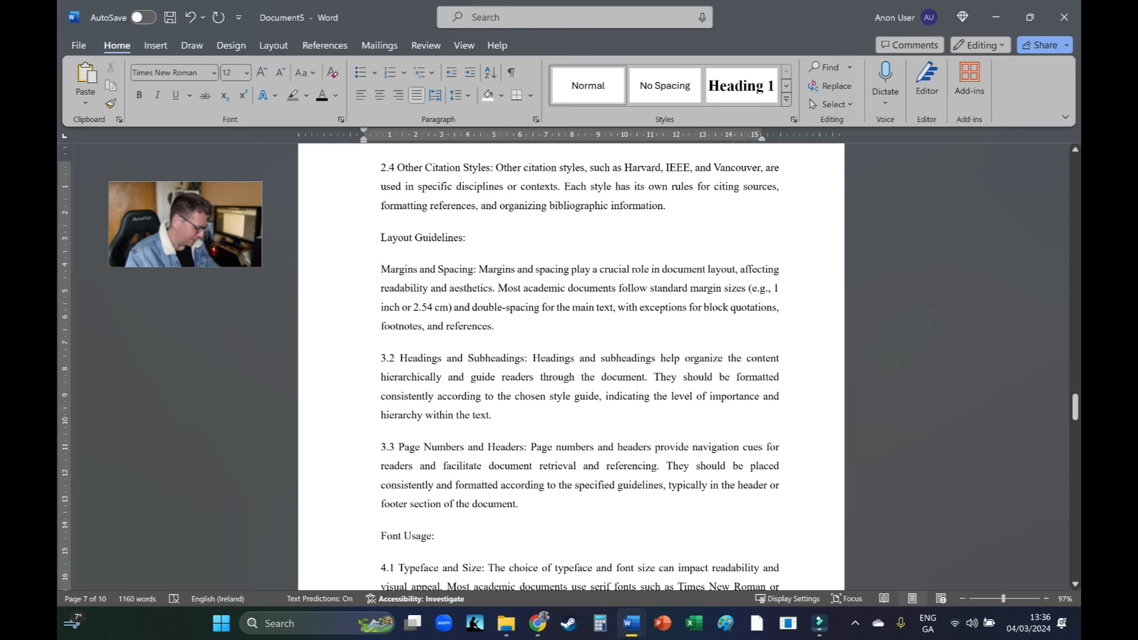
# - Add the lead-in line "As participant X noted:" above the Margins and Spacing paragraph and correct its misspelled word
pyautogui.write('As par')
pyautogui.write('t')
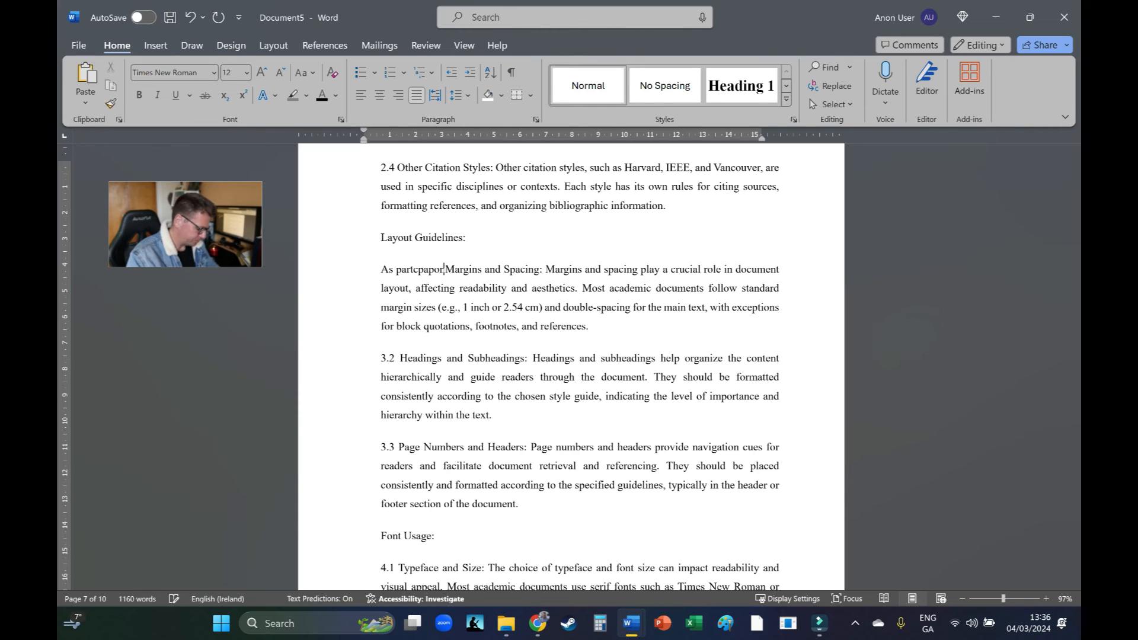
pyautogui.write('cpapont X noted:')
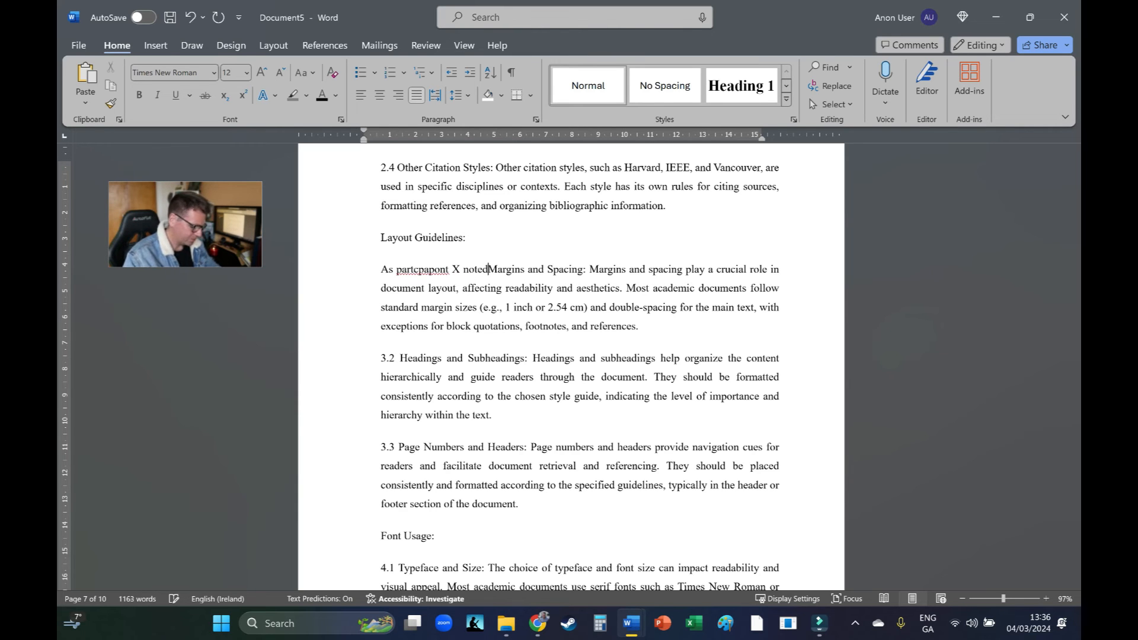
pyautogui.press('Return')
pyautogui.rightClick(422, 269)
pyautogui.click(511, 217)
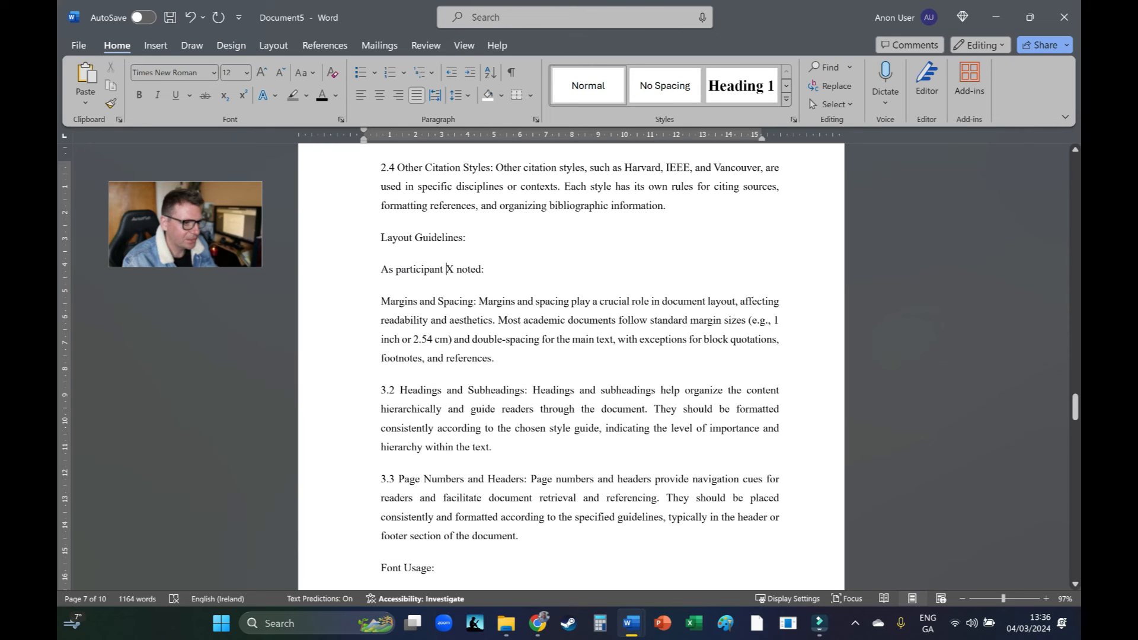
# - Format the Margins and Spacing paragraph as a block quote, indented about 1.5 cm left and slightly right, with single line spacing
pyautogui.moveTo(380, 301); pyautogui.dragTo(498, 364)
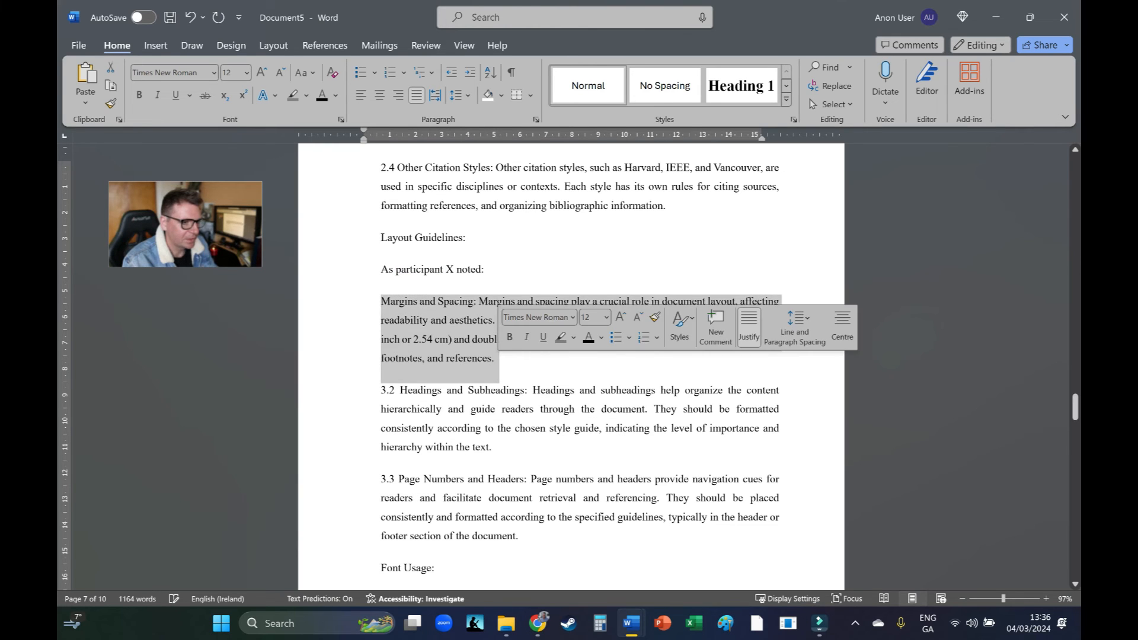
pyautogui.click(471, 339)
pyautogui.tripleClick(471, 340)
pyautogui.click(448, 320)
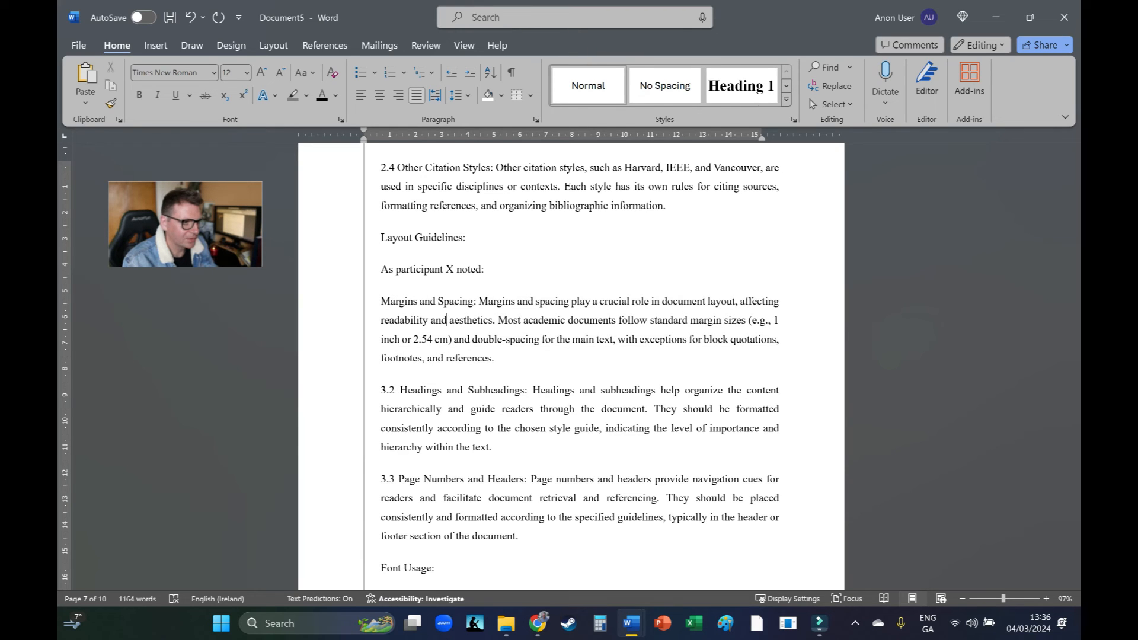
pyautogui.moveTo(364, 141); pyautogui.dragTo(402, 141)
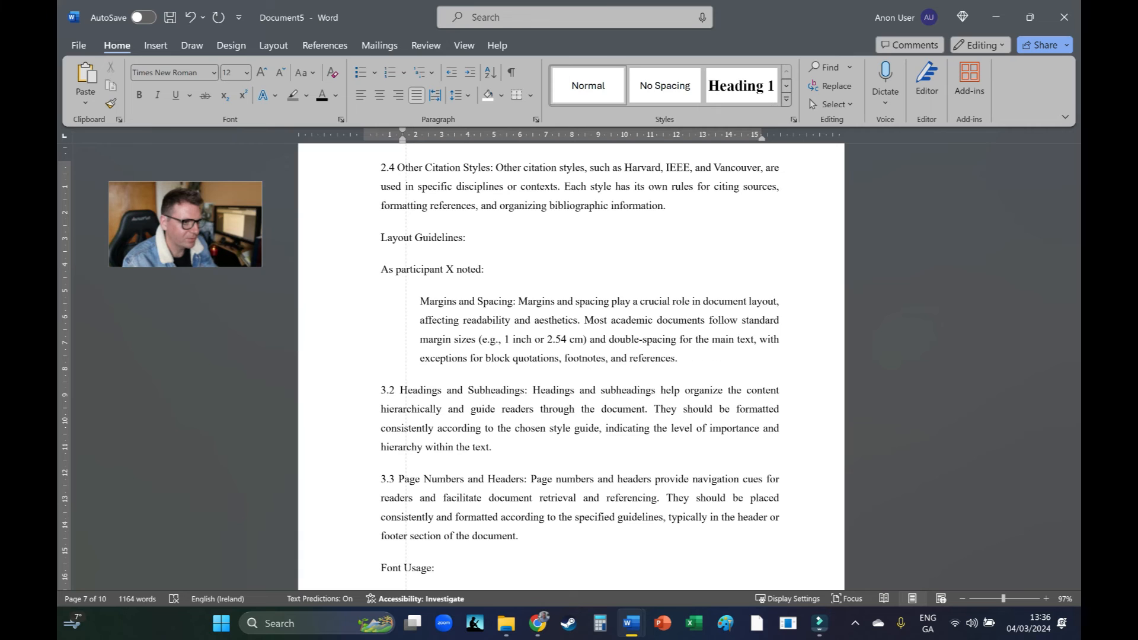
pyautogui.moveTo(762, 138)
pyautogui.mouseDown()
pyautogui.moveTo(702, 138)
pyautogui.moveTo(760, 138)
pyautogui.mouseUp()
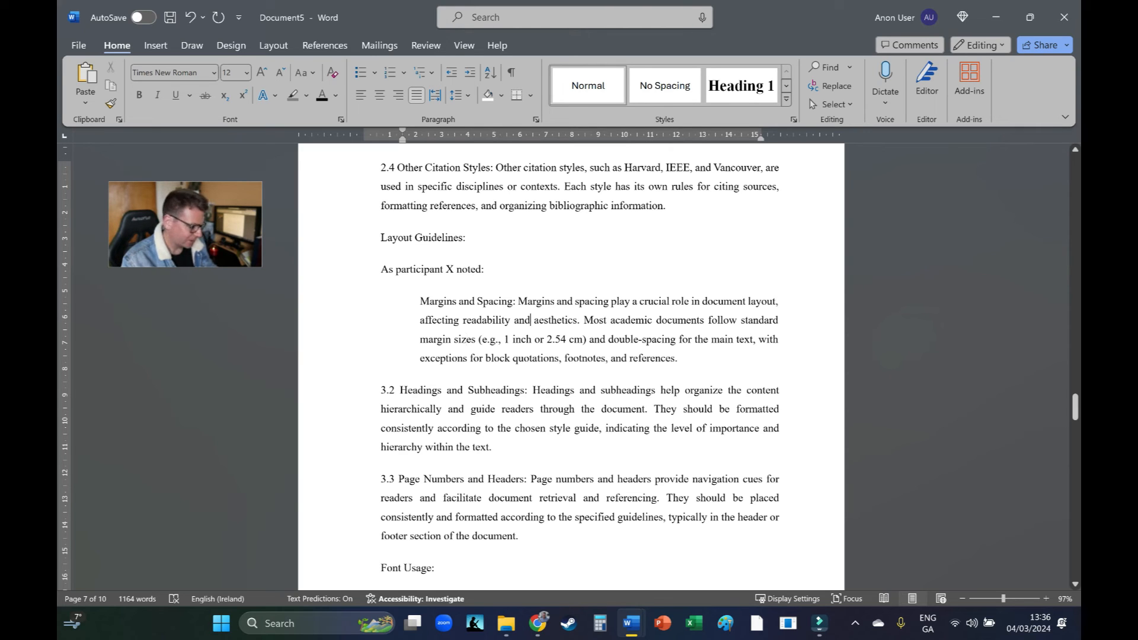
pyautogui.hotkey('ctrl', '1')
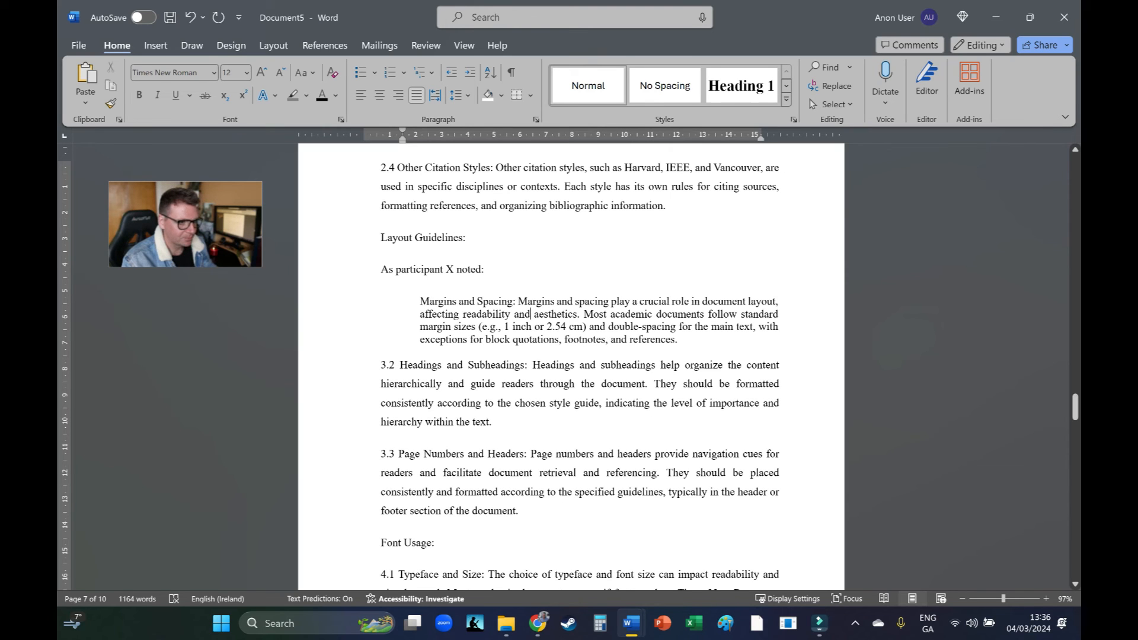
# - Delete the number 3.2 from the start of the Headings and Subheadings paragraph, leaving no blank line above it
pyautogui.click(381, 365)
pyautogui.press('Delete')
pyautogui.press('Delete')
pyautogui.press('Delete')
pyautogui.press('Delete')
pyautogui.press('Return')
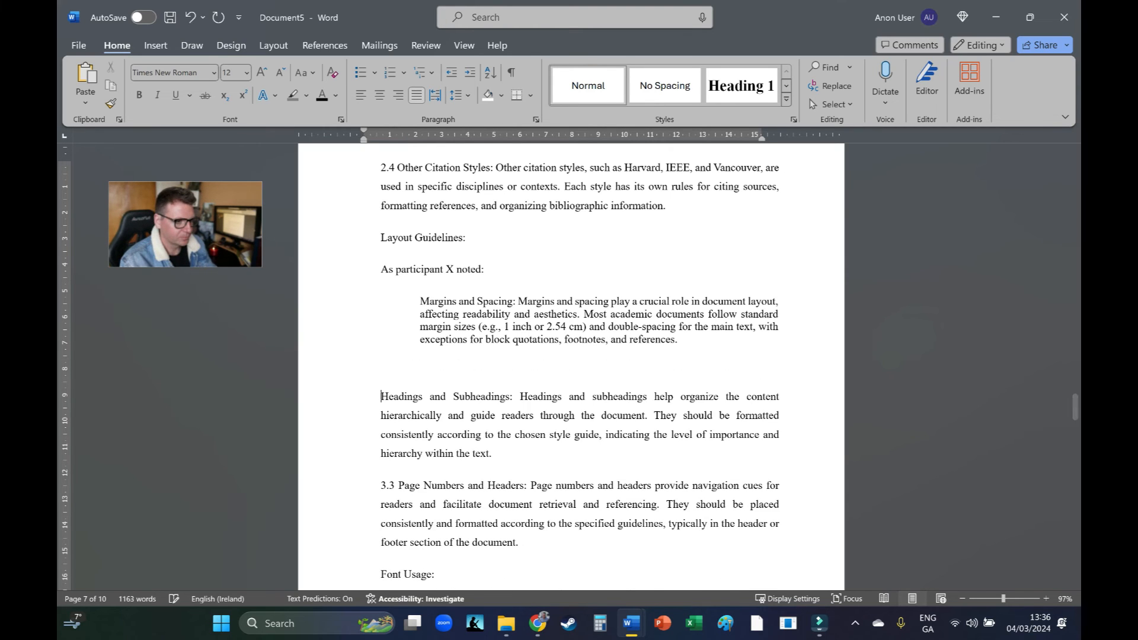
pyautogui.press('BackSpace')
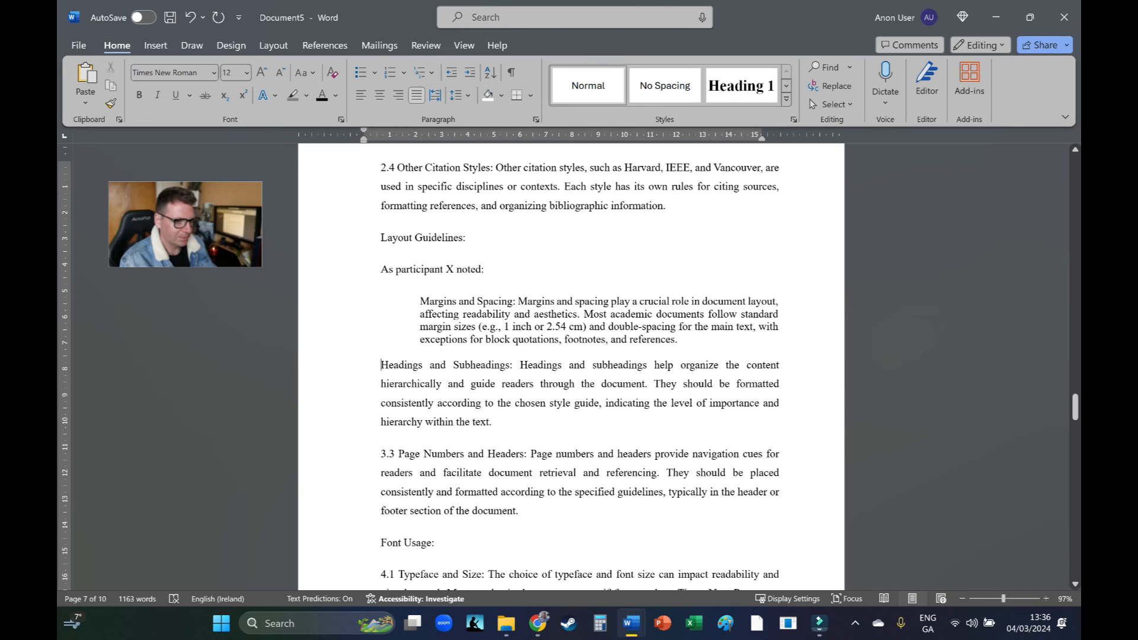
# - Remove the first-line indent from the Chicago Manual of Style paragraph
pyautogui.scroll(12, 570, 355)
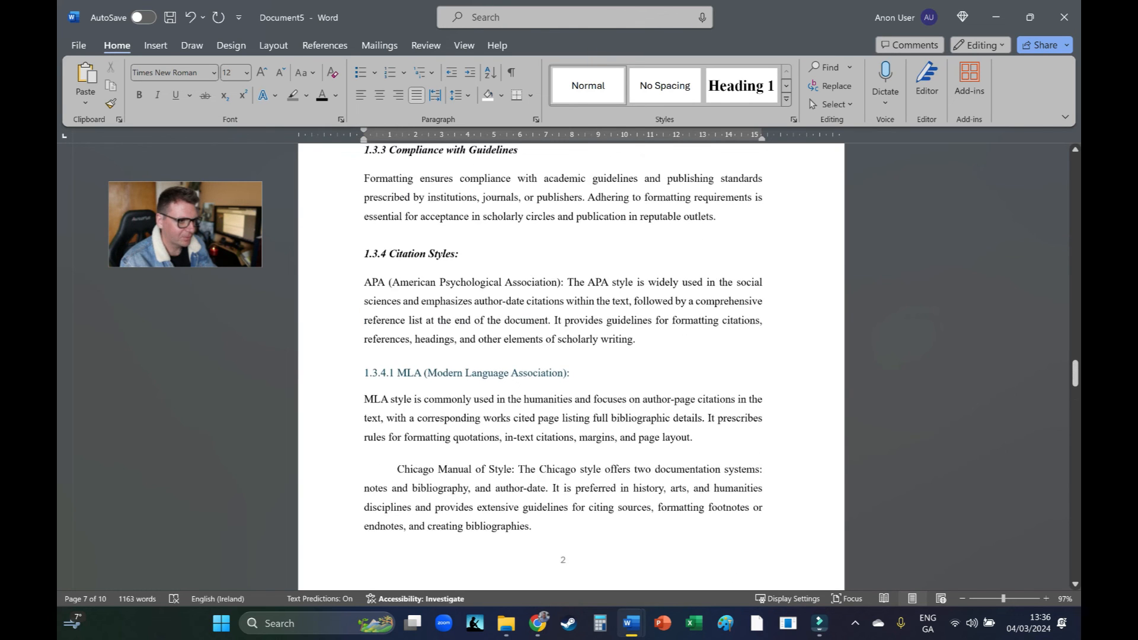
pyautogui.click(397, 505)
pyautogui.press('BackSpace')
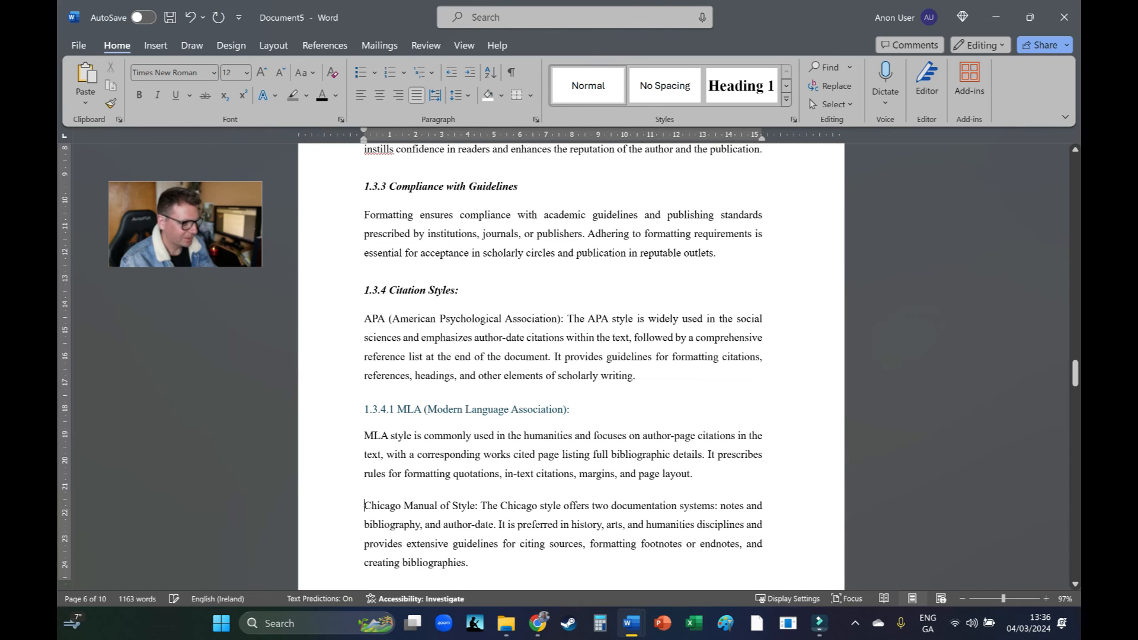
# - Remove the page break after the 1.2 Introduction paragraph so the 1.3 heading follows it on the same page
pyautogui.scroll(15, 571, 355)
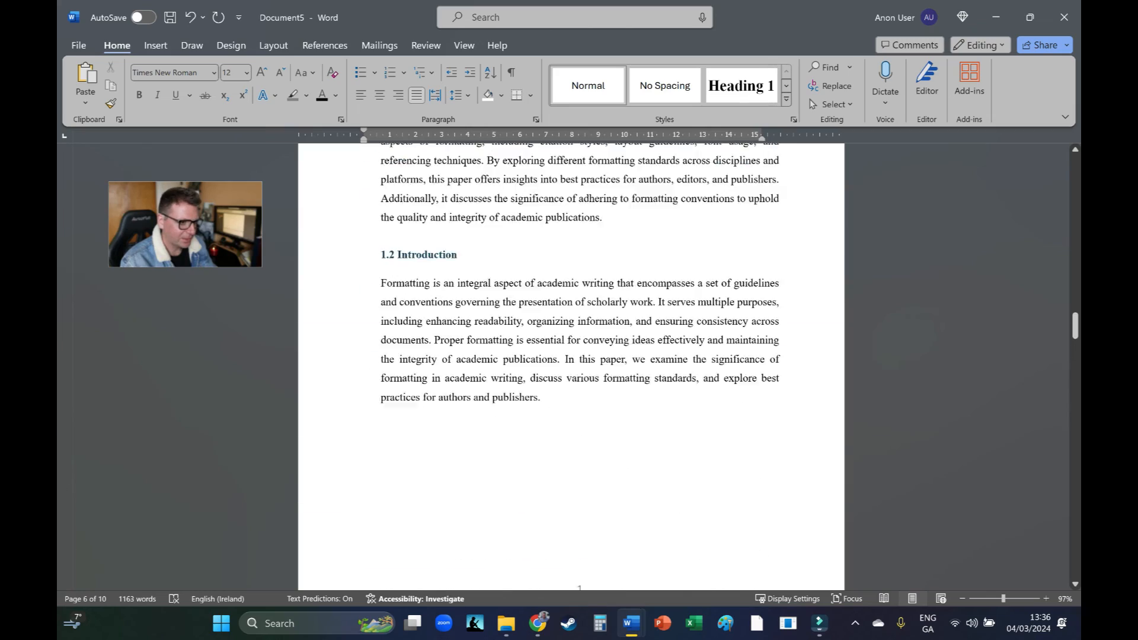
pyautogui.scroll(-8, 571, 355)
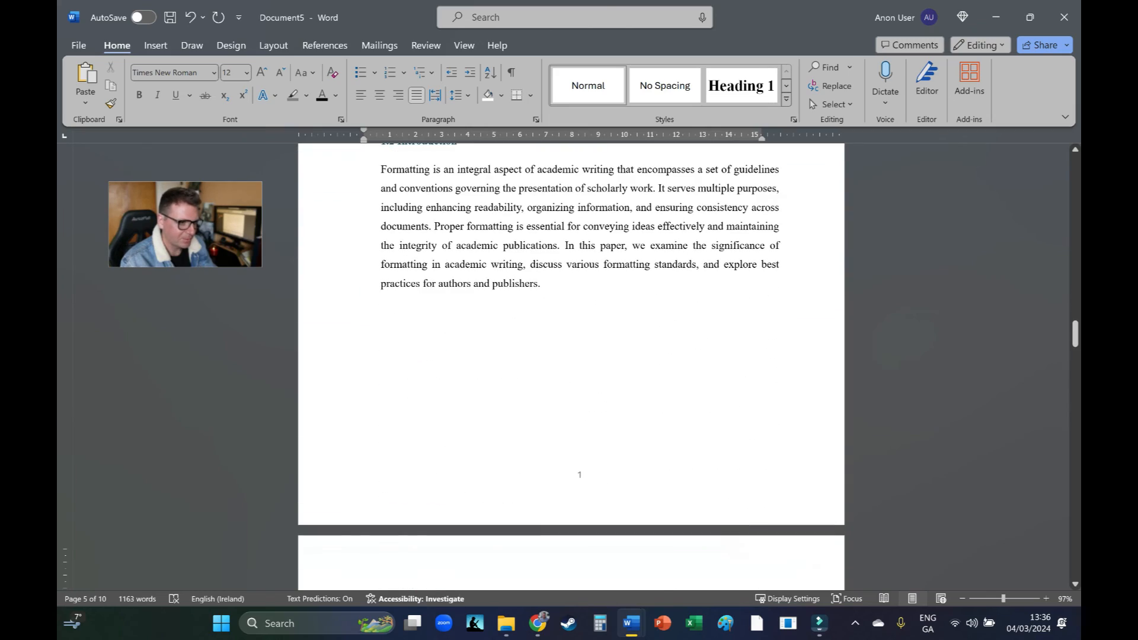
pyautogui.click(381, 315)
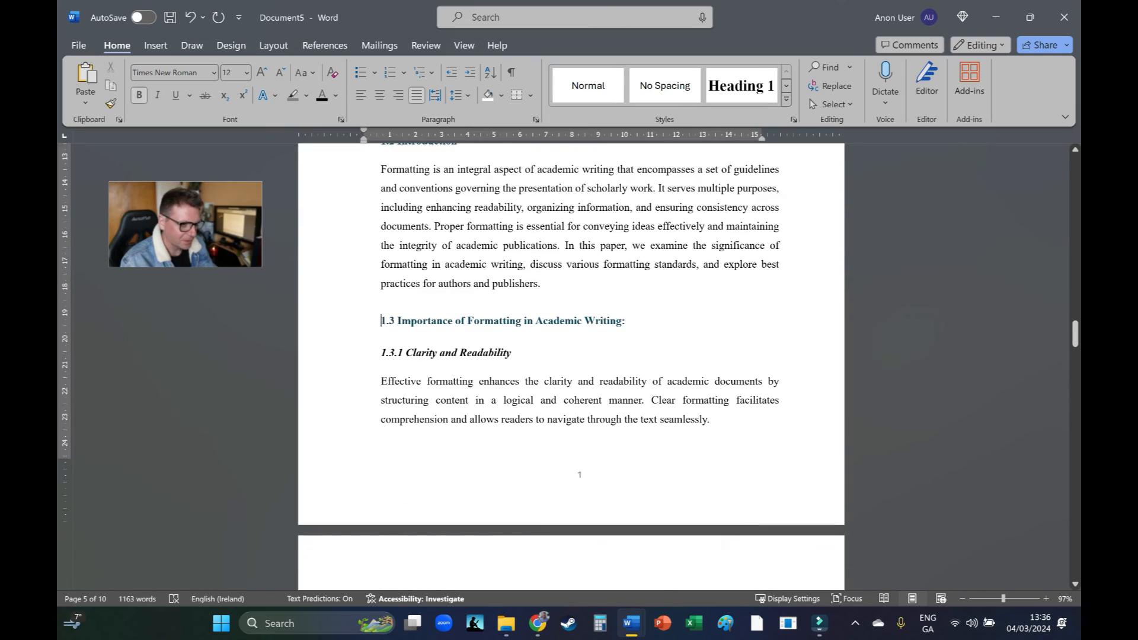
# - Review the layout, headings and page flow of the chapter pages from the Abstract page through the Font Usage section
pyautogui.scroll(8, 570, 356)
pyautogui.scroll(-10, 571, 356)
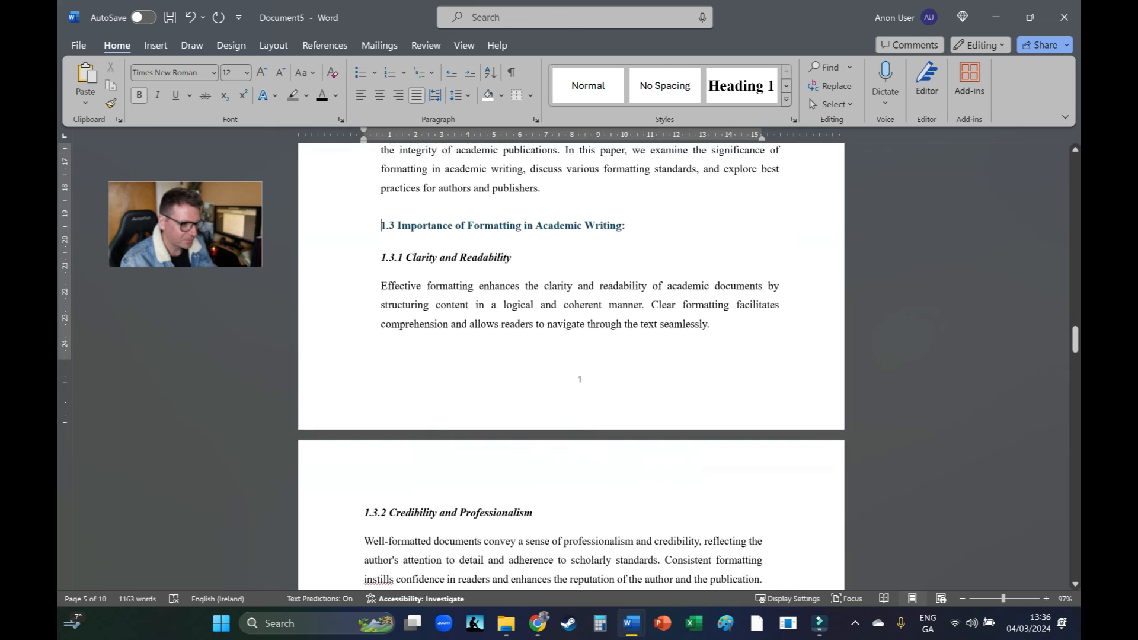
pyautogui.scroll(-10, 571, 356)
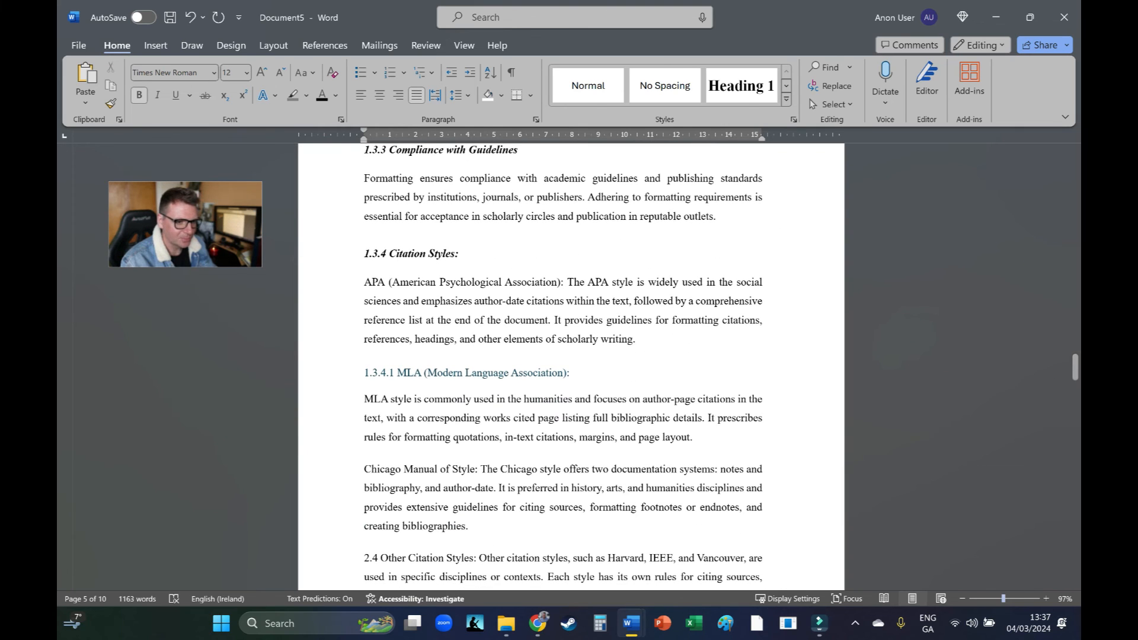
pyautogui.scroll(-2, 570, 356)
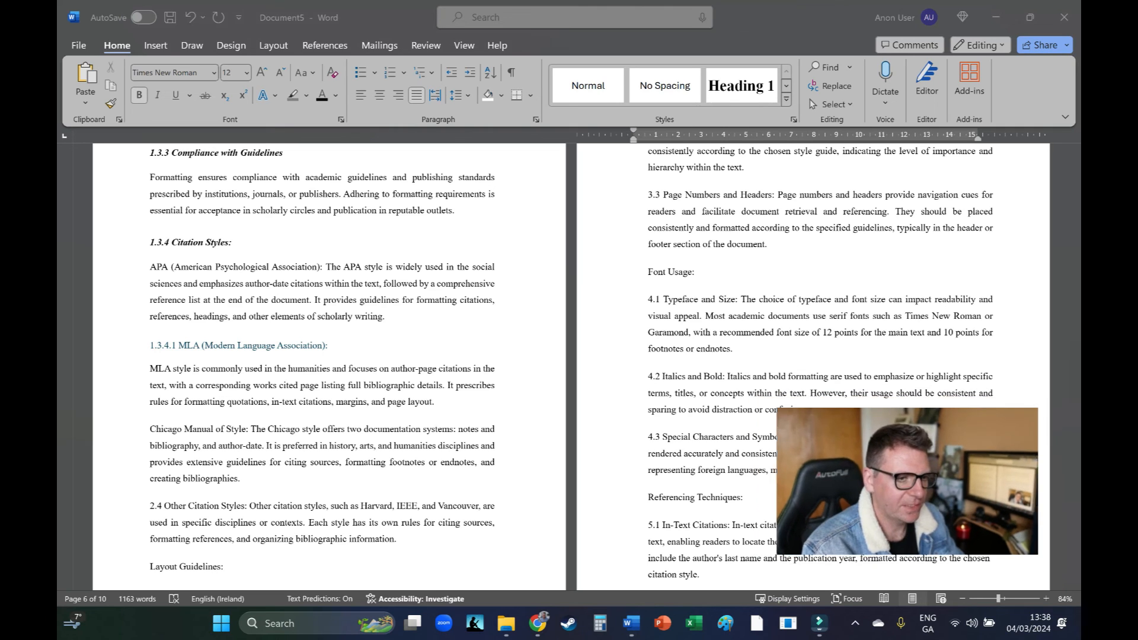
pyautogui.scroll(-1, 569, 366)
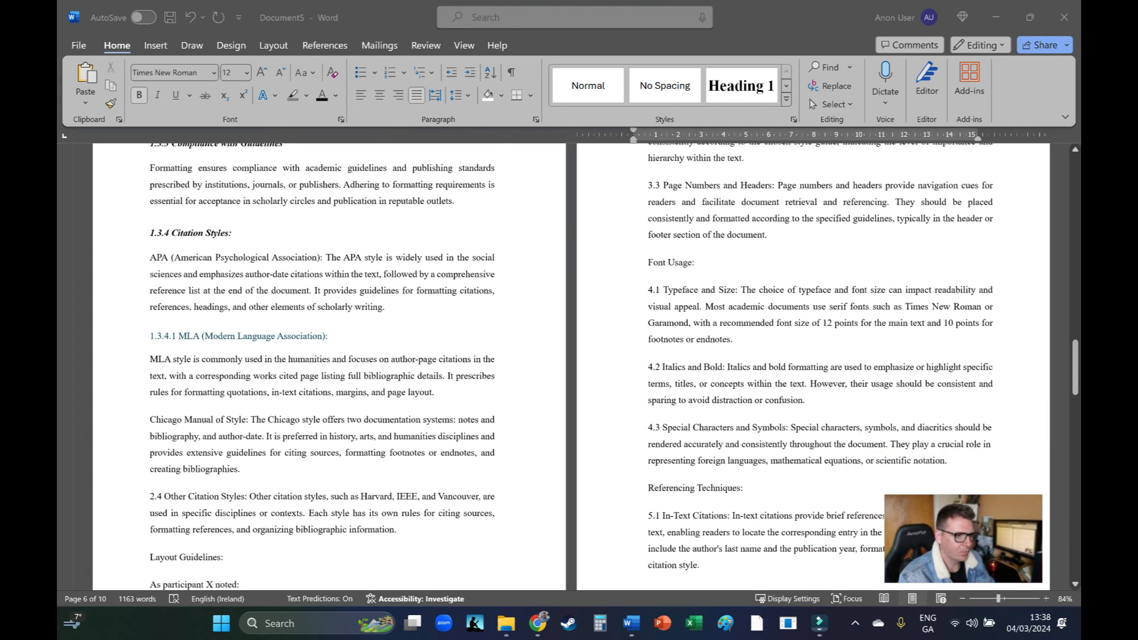
pyautogui.scroll(12, 569, 367)
pyautogui.scroll(3, 820, 156)
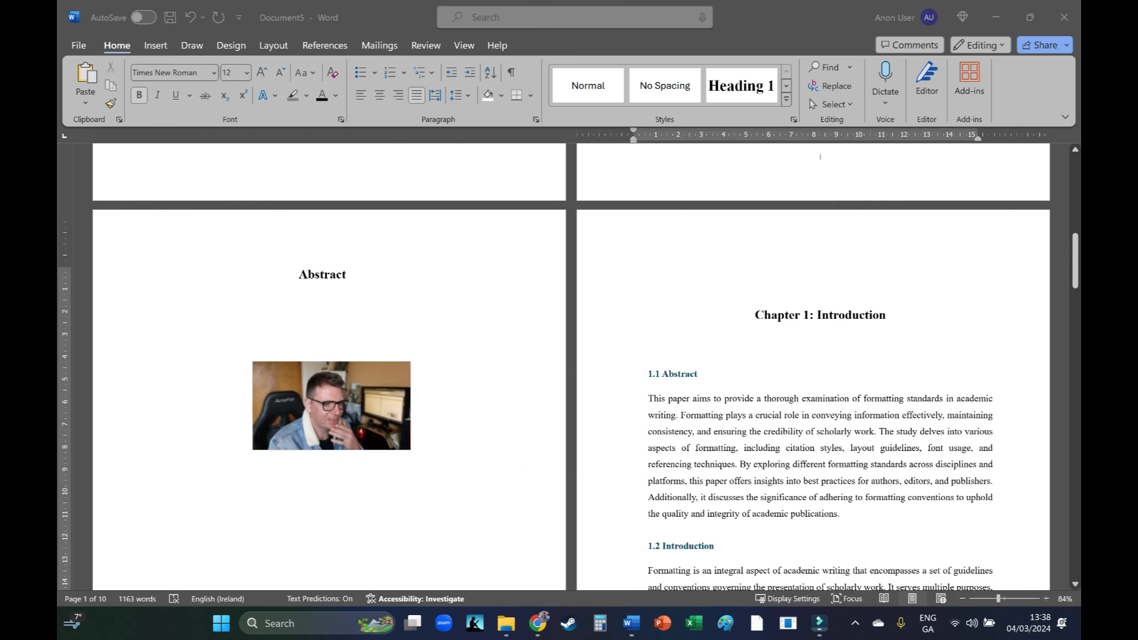
pyautogui.scroll(-7, 569, 366)
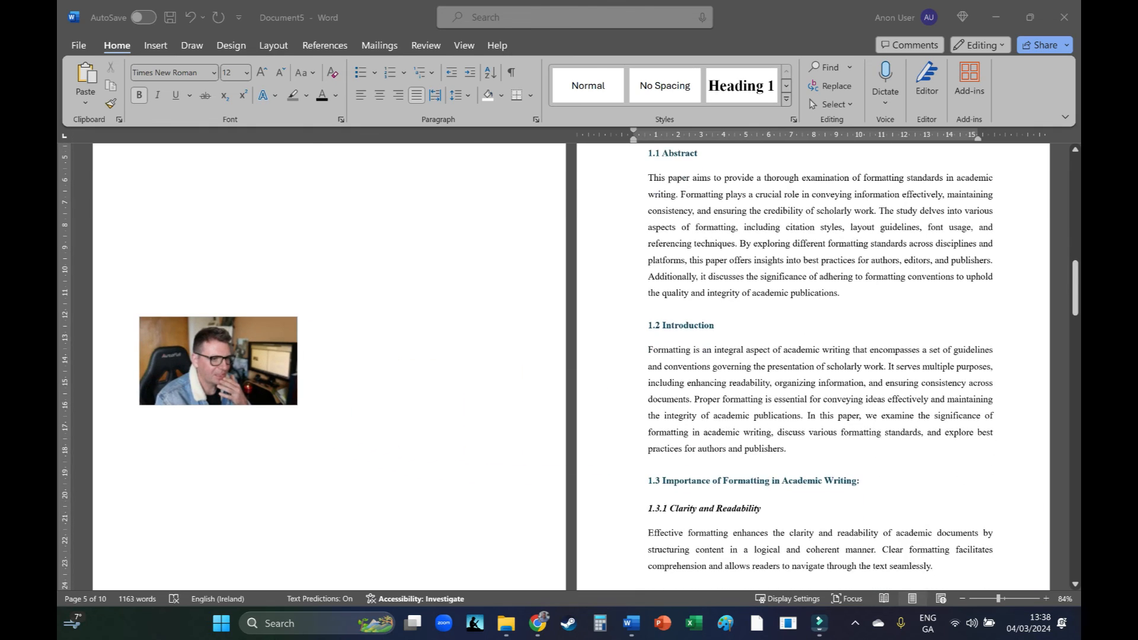
pyautogui.scroll(-7, 569, 366)
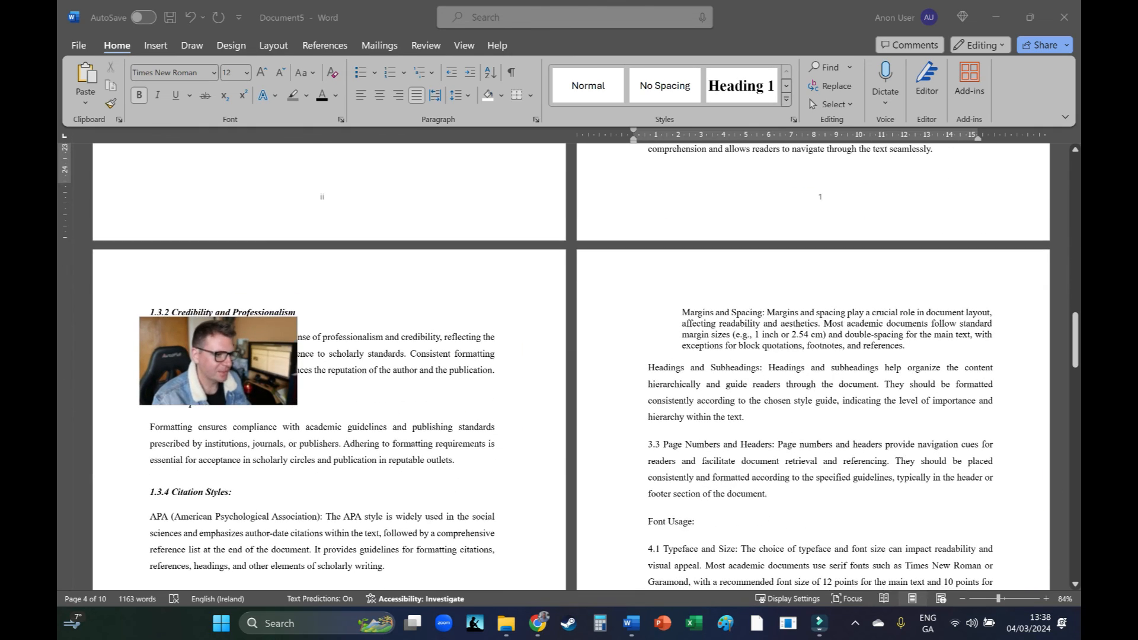
pyautogui.scroll(-3, 569, 366)
# - Update the table of contents, refreshing page numbers only
pyautogui.moveTo(1074, 382); pyautogui.dragTo(1074, 190)
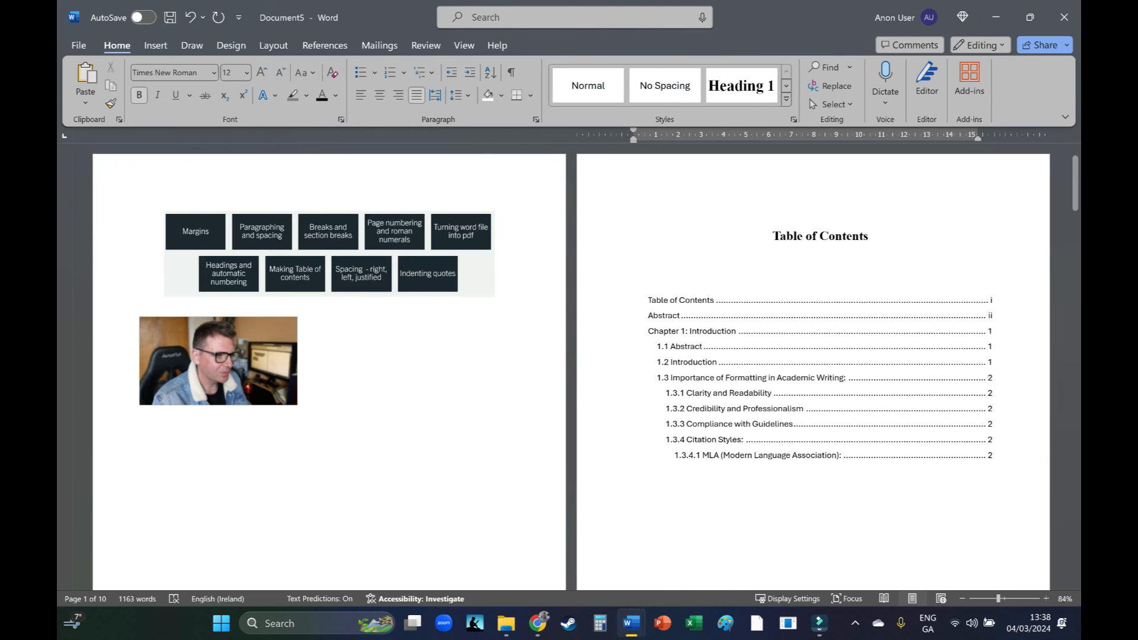
pyautogui.moveTo(219, 361); pyautogui.dragTo(263, 432)
pyautogui.click(820, 379)
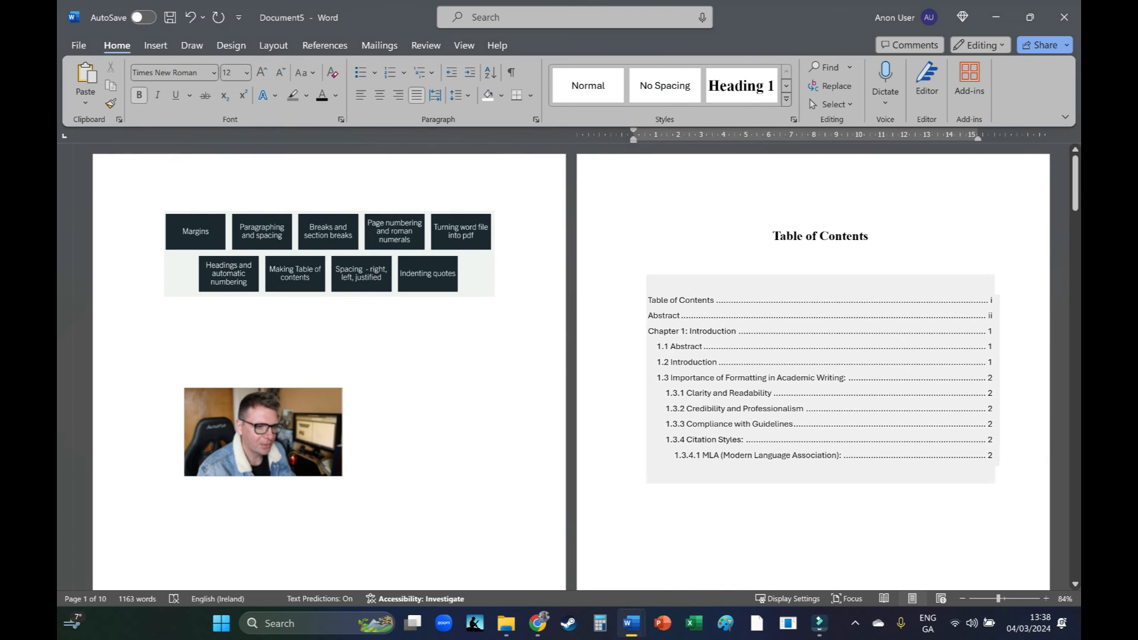
pyautogui.rightClick(804, 387)
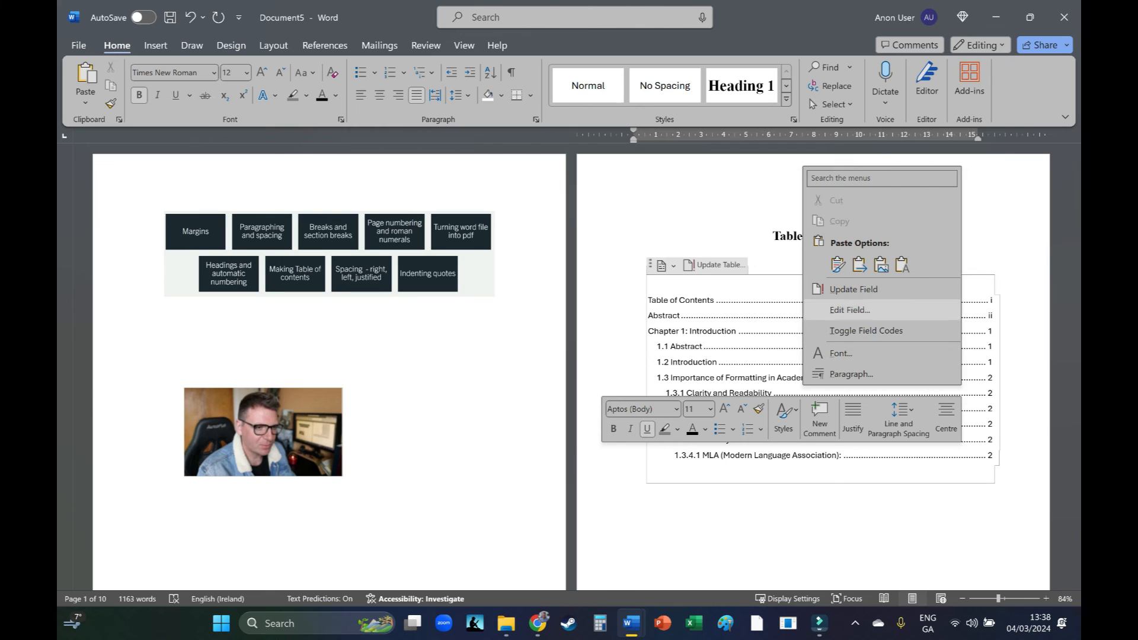
pyautogui.click(853, 289)
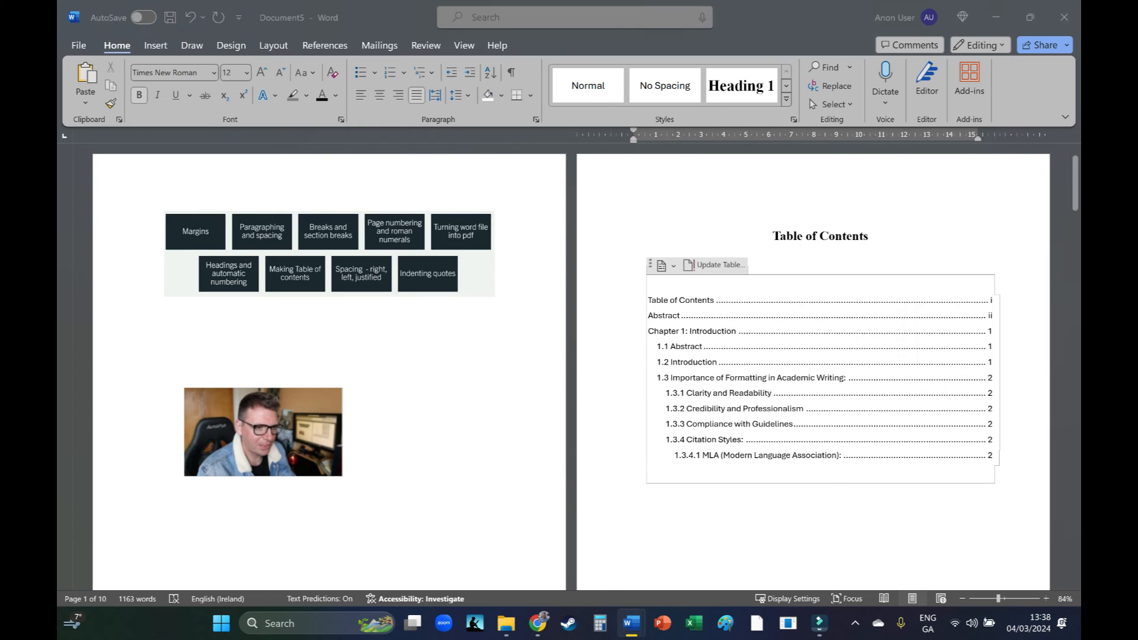
pyautogui.click(516, 310)
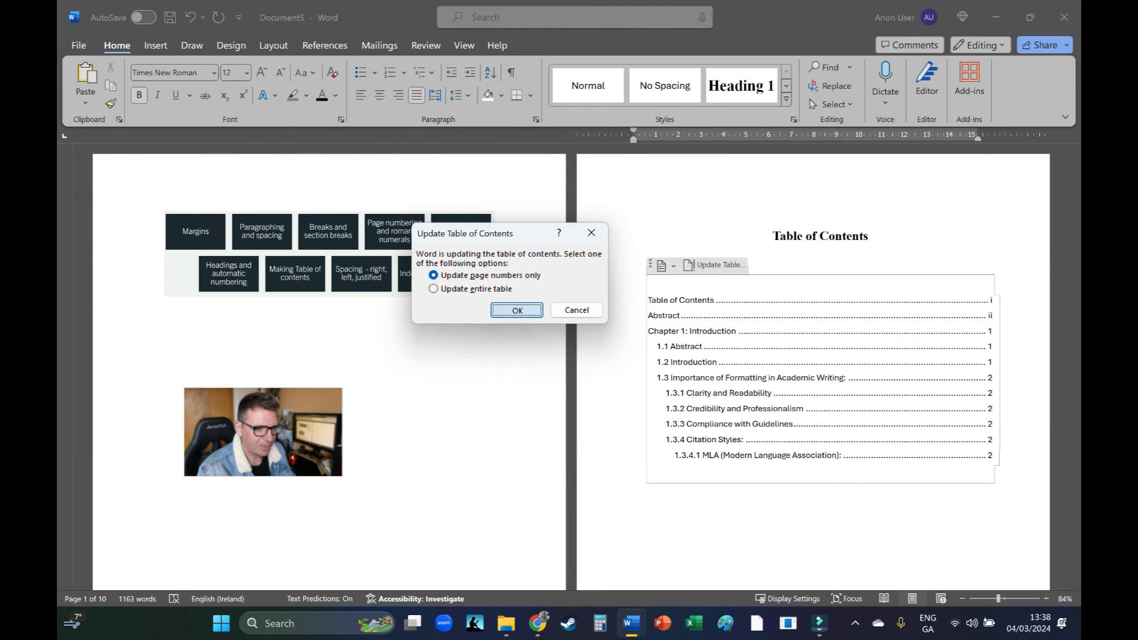
pyautogui.click(761, 489)
# - Apply the Heading 2 style to the Referencing Techniques line
pyautogui.moveTo(1075, 181); pyautogui.dragTo(1075, 340)
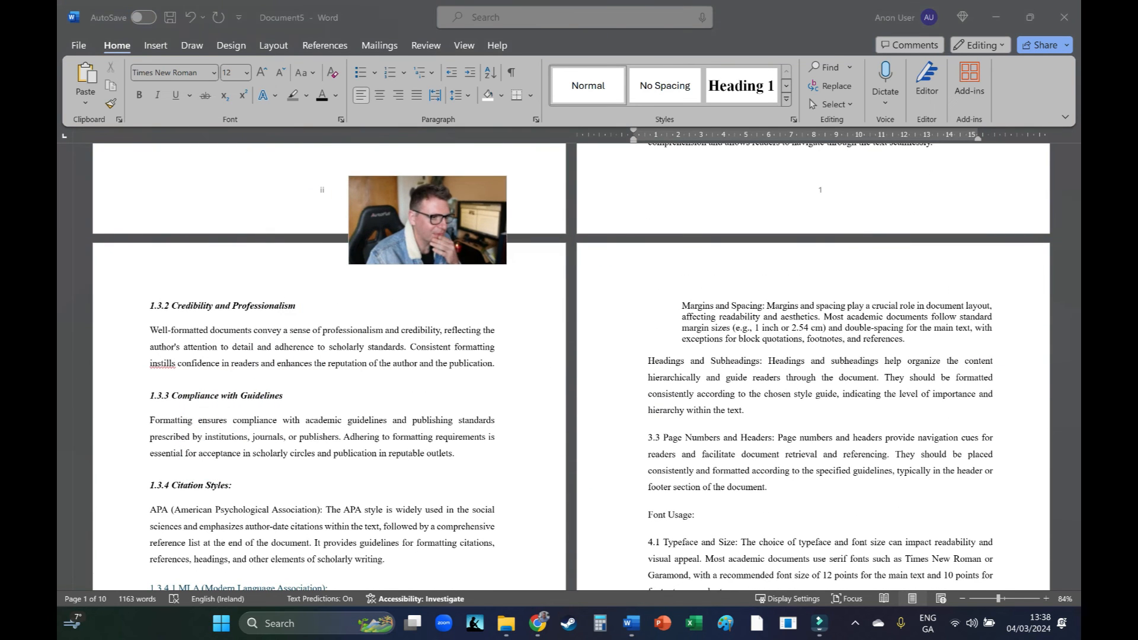
pyautogui.moveTo(1075, 342); pyautogui.dragTo(1075, 360)
pyautogui.moveTo(1075, 366); pyautogui.dragTo(1075, 373)
pyautogui.tripleClick(694, 486)
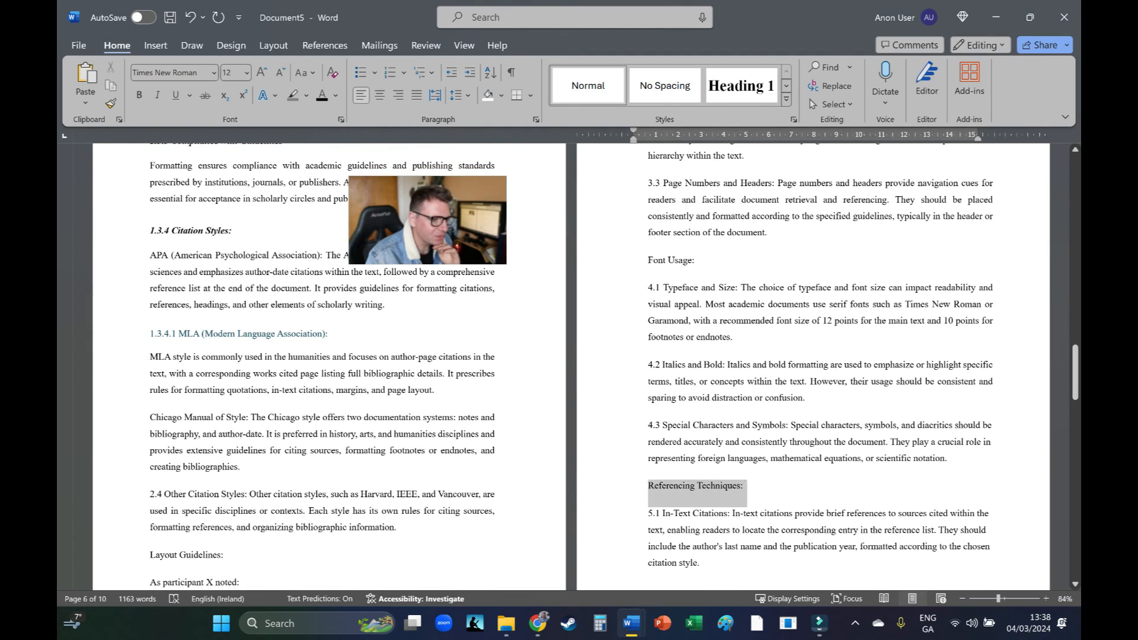
pyautogui.click(786, 85)
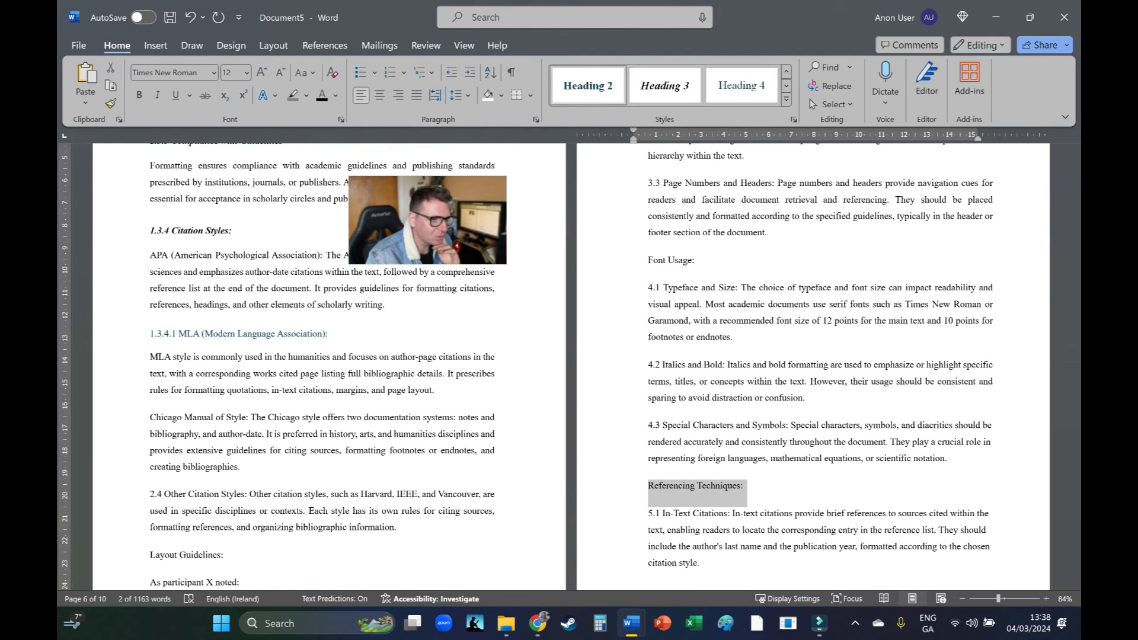
pyautogui.click(587, 85)
pyautogui.click(727, 425)
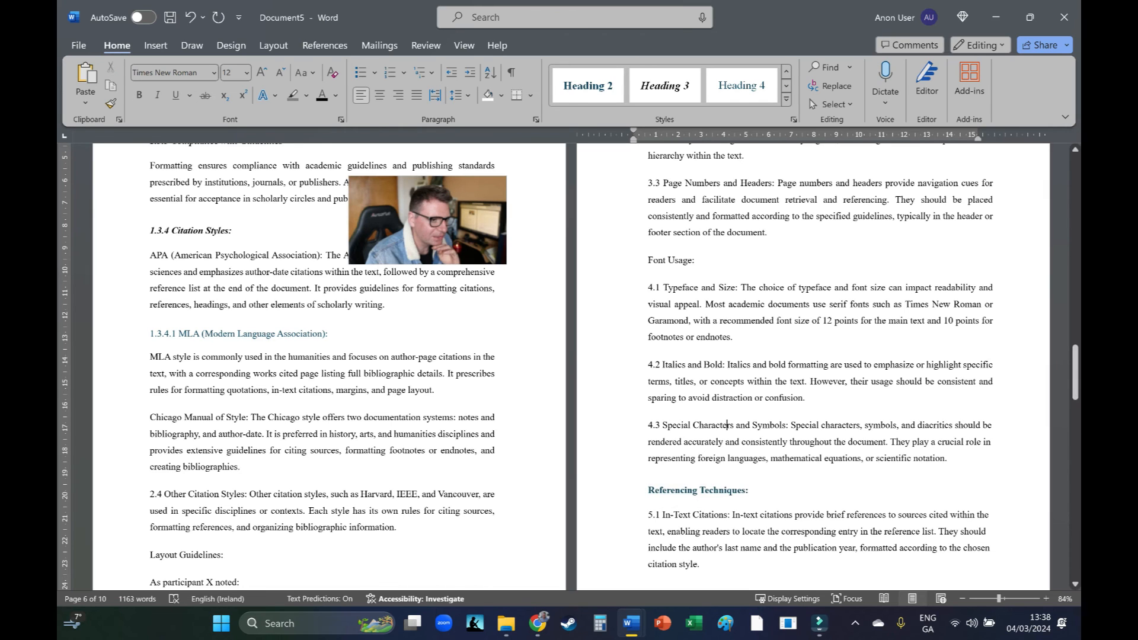
pyautogui.scroll(-3, 379, 450)
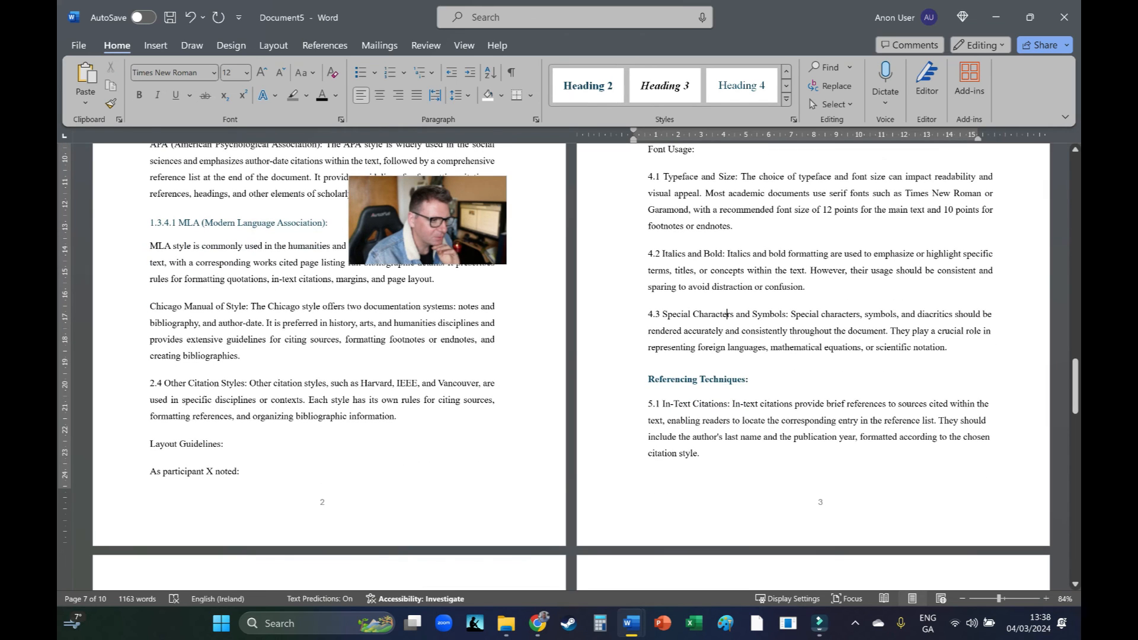
# - Apply the Heading 3 style to the Layout Guidelines line
pyautogui.tripleClick(181, 443)
pyautogui.click(664, 86)
# - Insert a page break after the Appendices paragraph and enter the title "Chapter 2: Lit review" on the new page
pyautogui.scroll(-11, 379, 367)
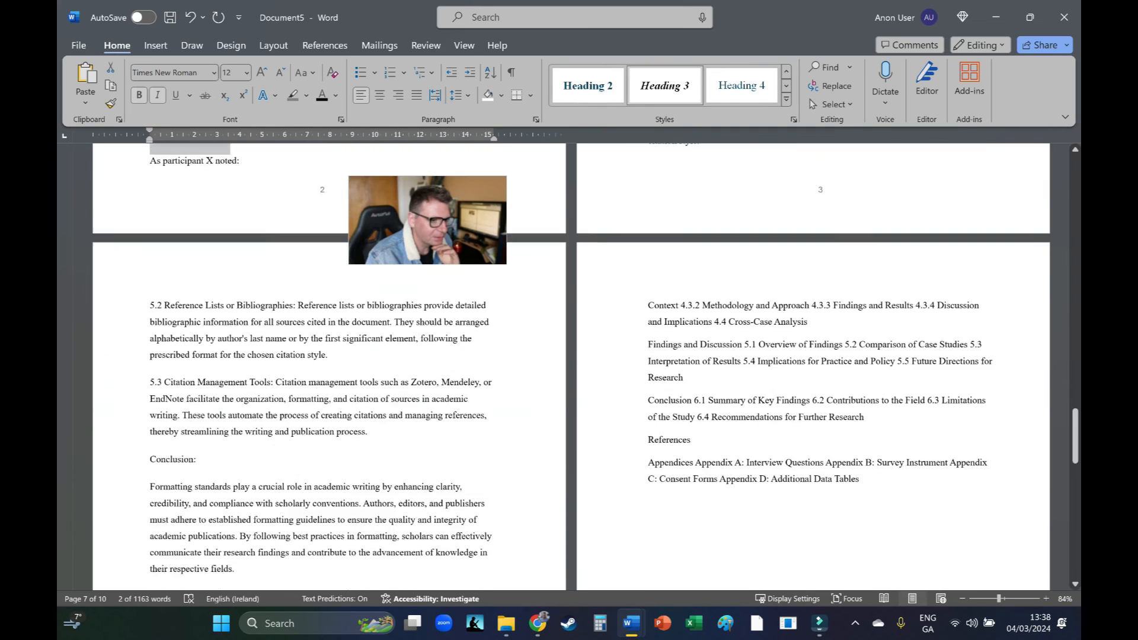
pyautogui.click(648, 430)
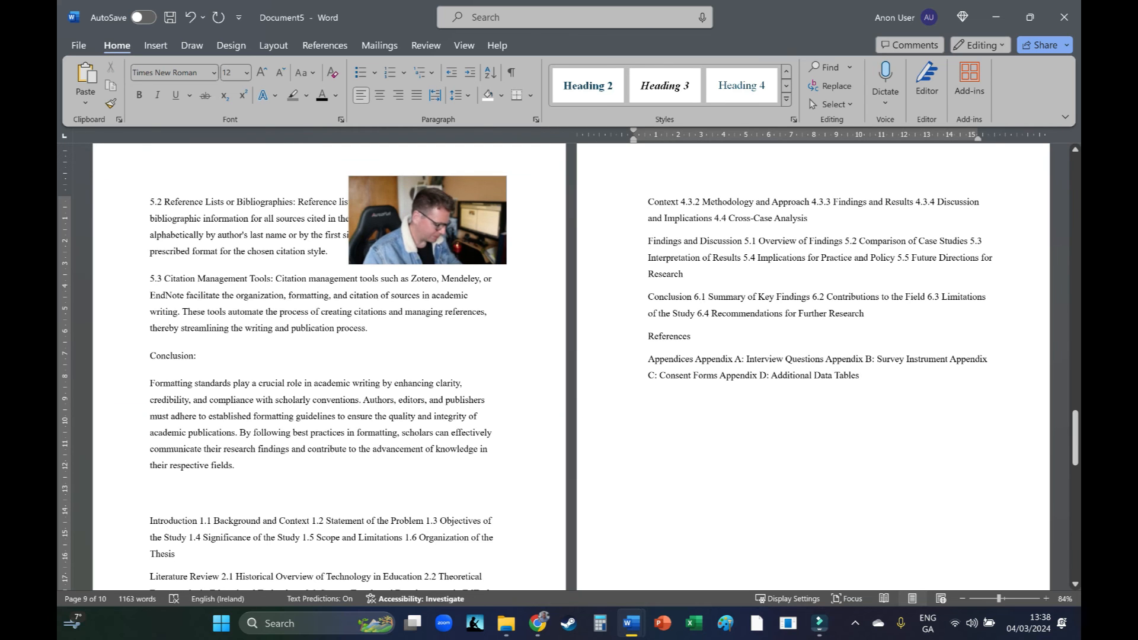
pyautogui.hotkey('ctrl', 'Return')
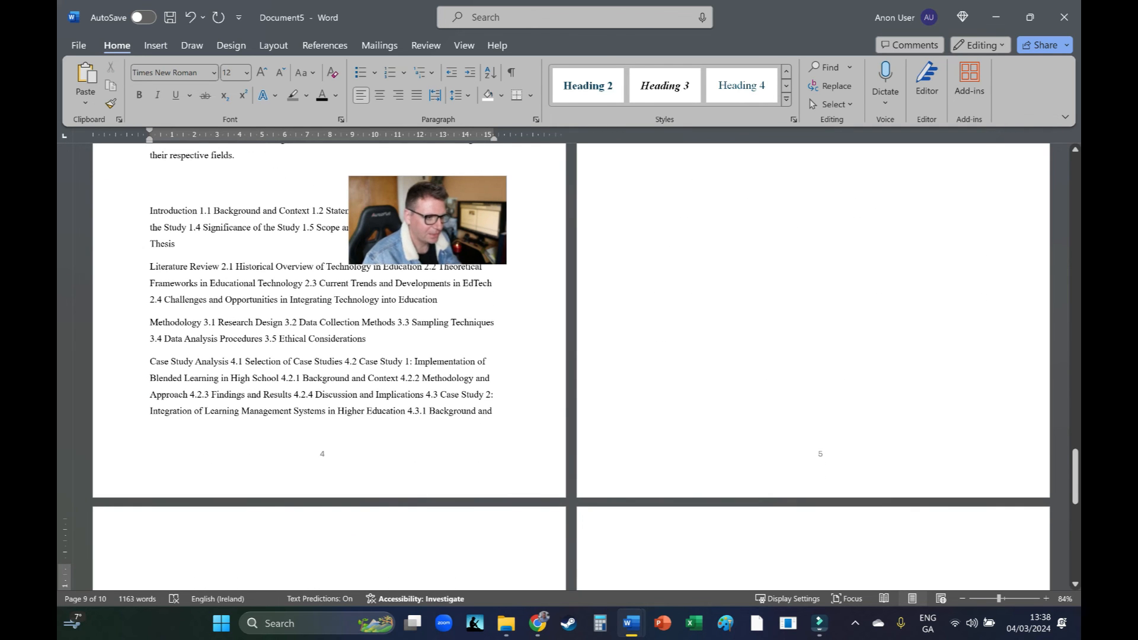
pyautogui.write('Cha')
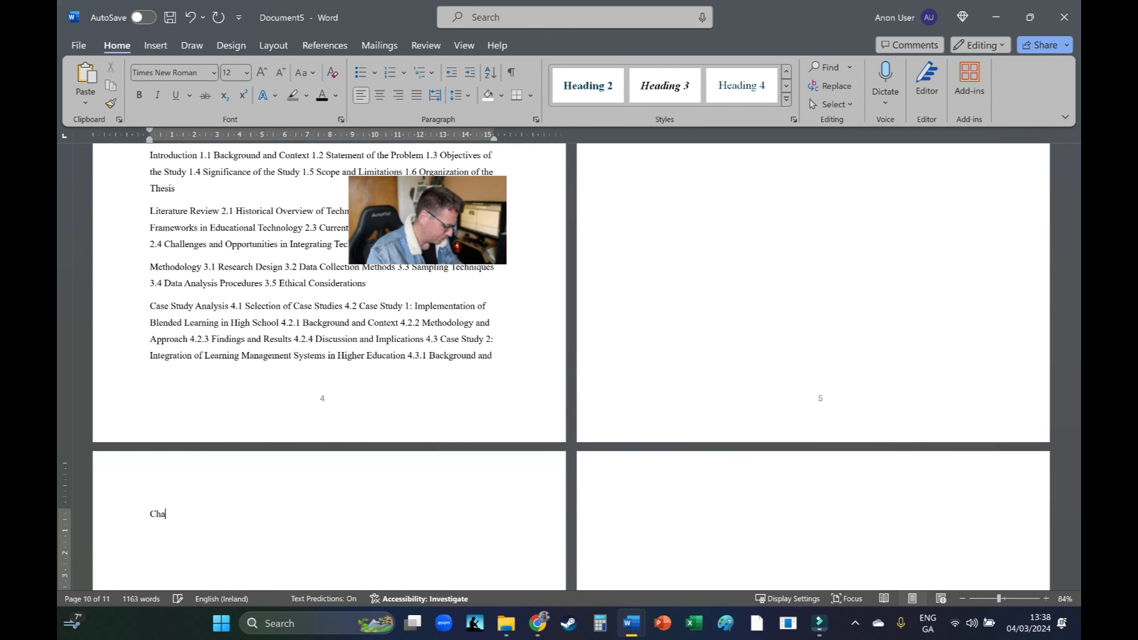
pyautogui.write('pter 2: Lit review')
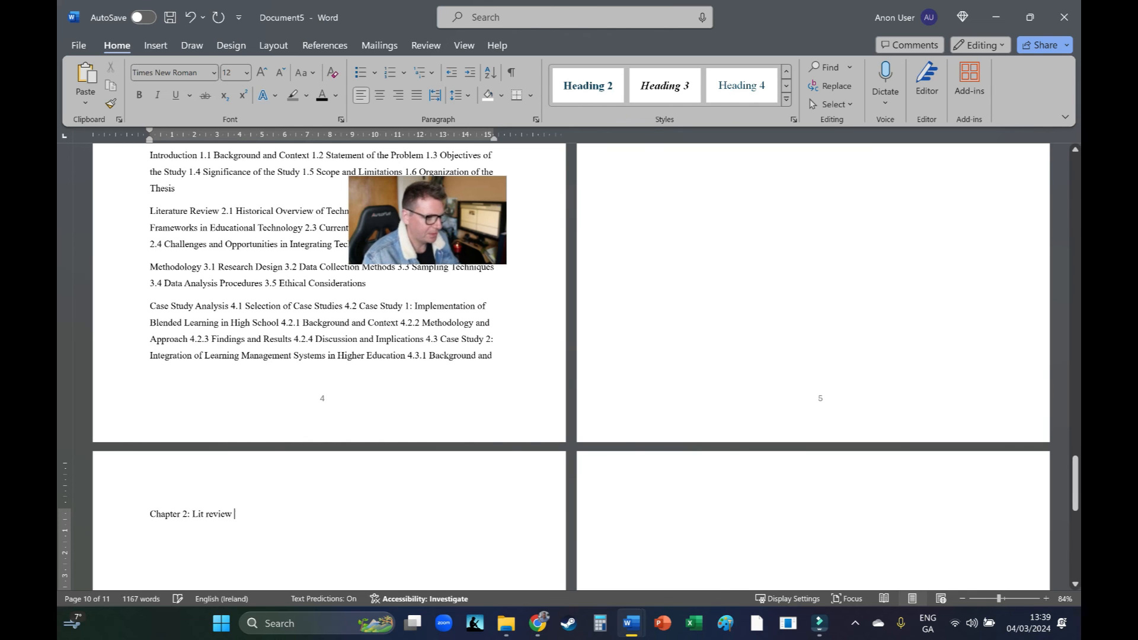
# - Apply the Heading 1 style to the "Chapter 2: Lit review" line
pyautogui.hotkey('shift', 'Home')
pyautogui.press('Home')
pyautogui.hotkey('shift', 'End')
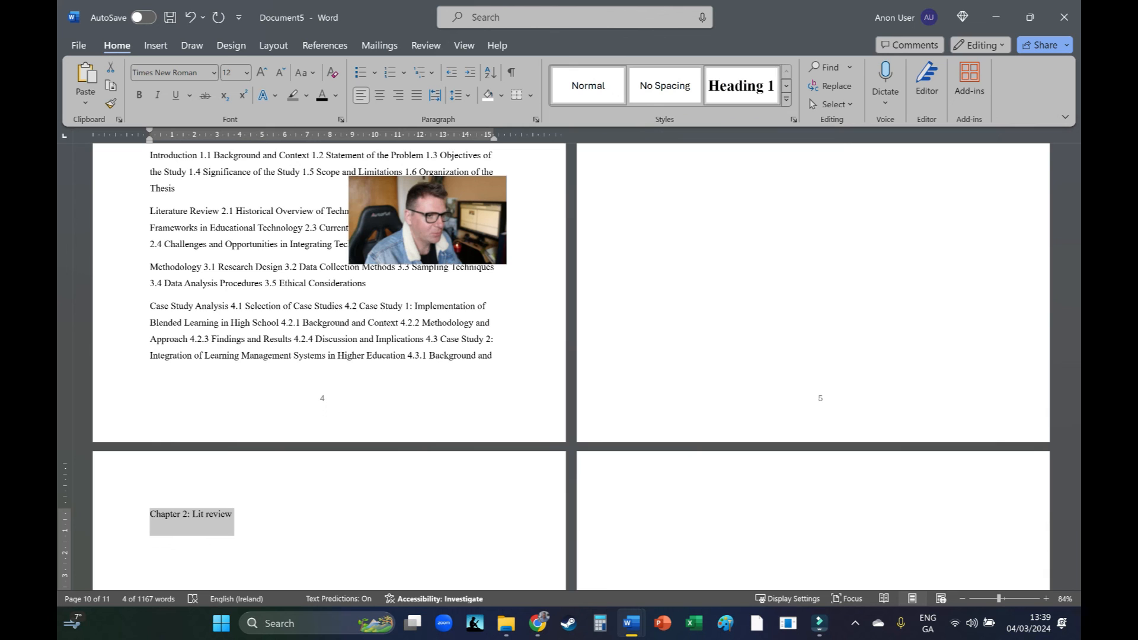
pyautogui.click(742, 86)
# - Update the entire table of contents so its entries include the newly styled headings
pyautogui.moveTo(1075, 483); pyautogui.dragTo(1075, 220)
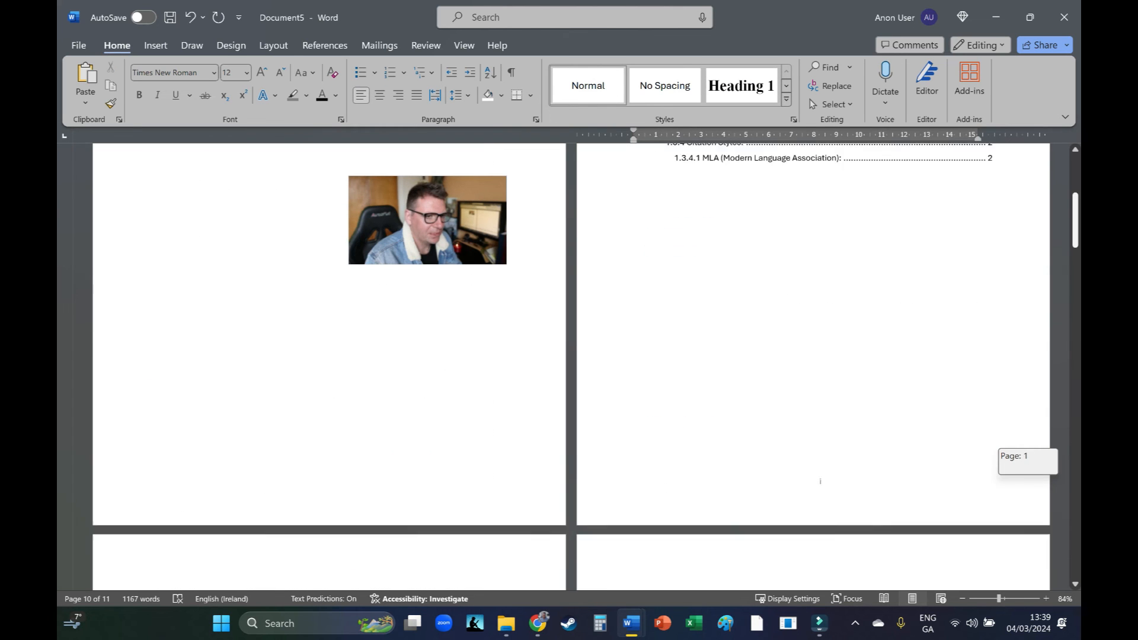
pyautogui.scroll(5, 820, 481)
pyautogui.rightClick(855, 336)
pyautogui.click(905, 462)
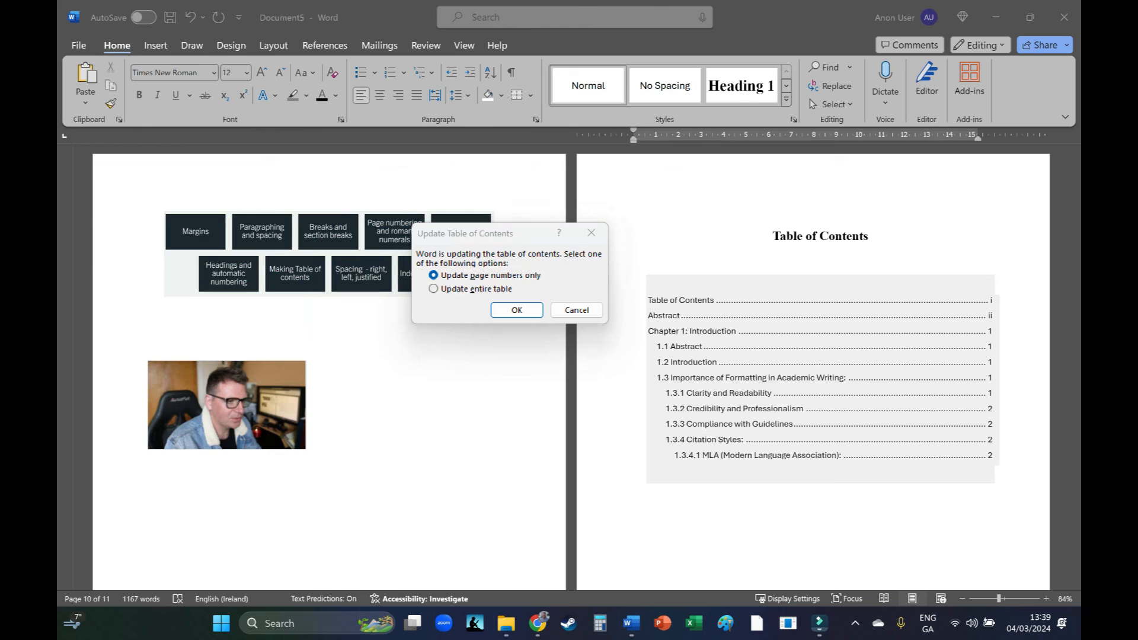
pyautogui.press('Down')
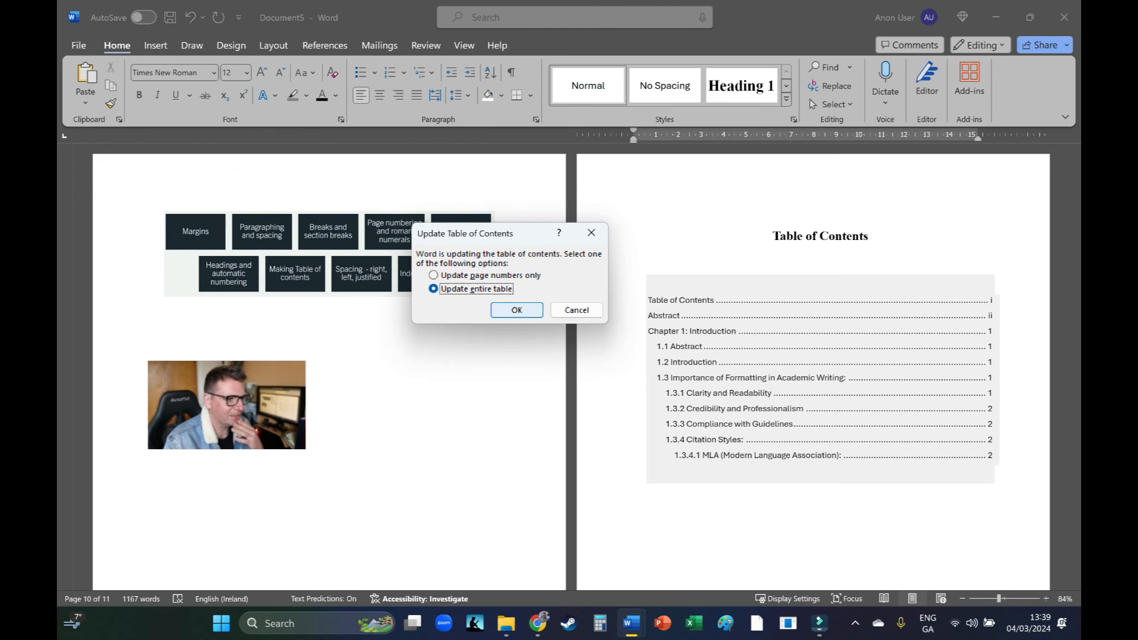
pyautogui.press('Return')
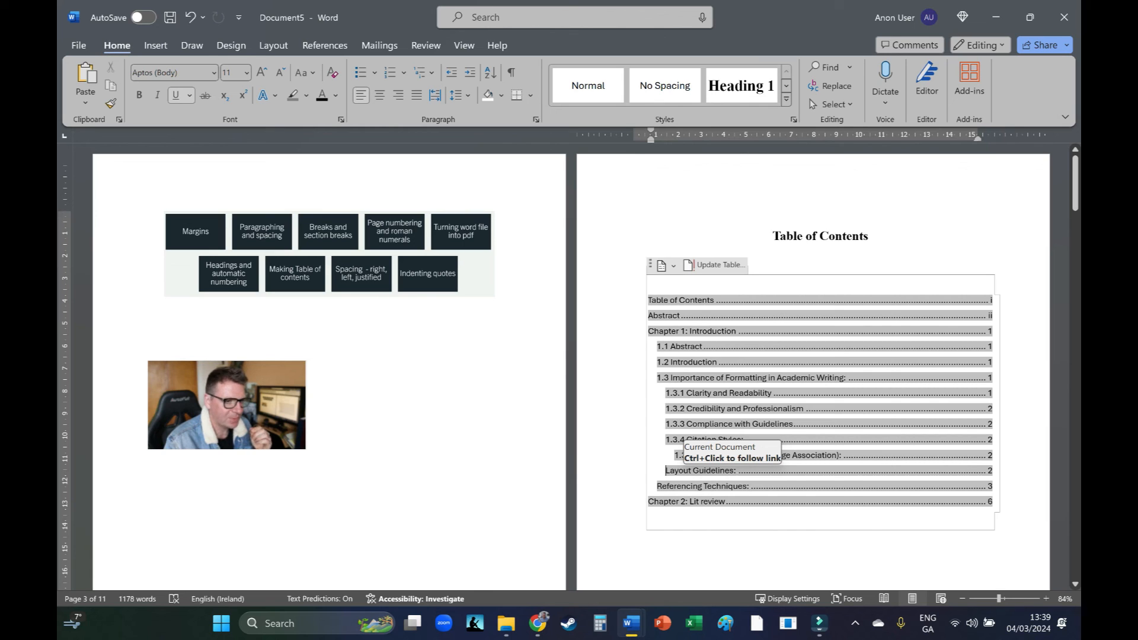
pyautogui.moveTo(226, 405); pyautogui.dragTo(347, 396)
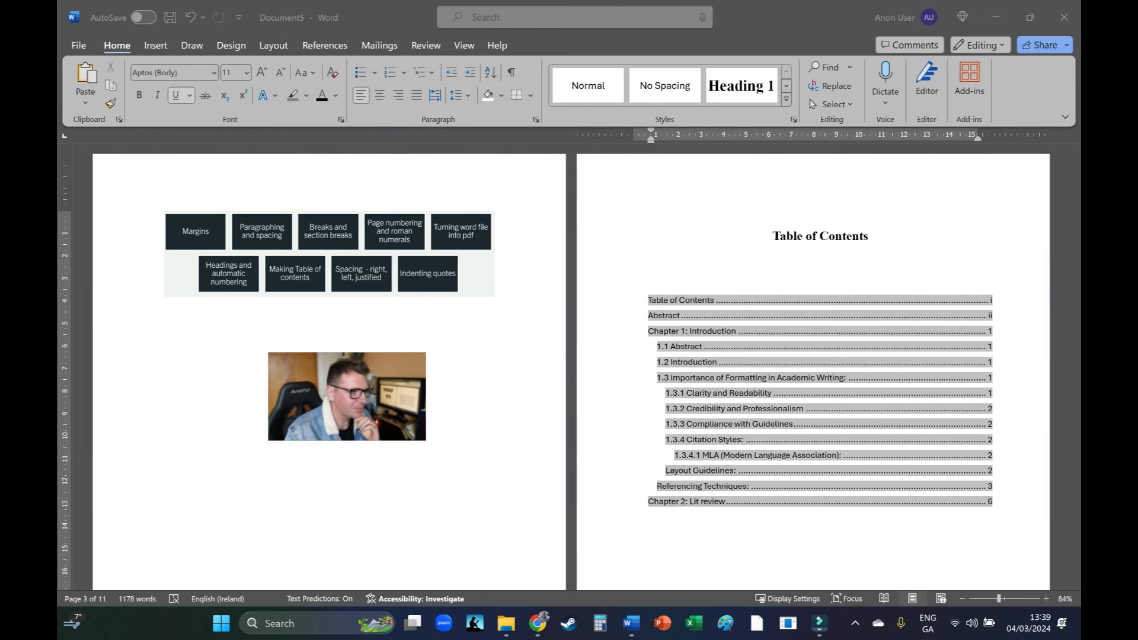
pyautogui.click(666, 470)
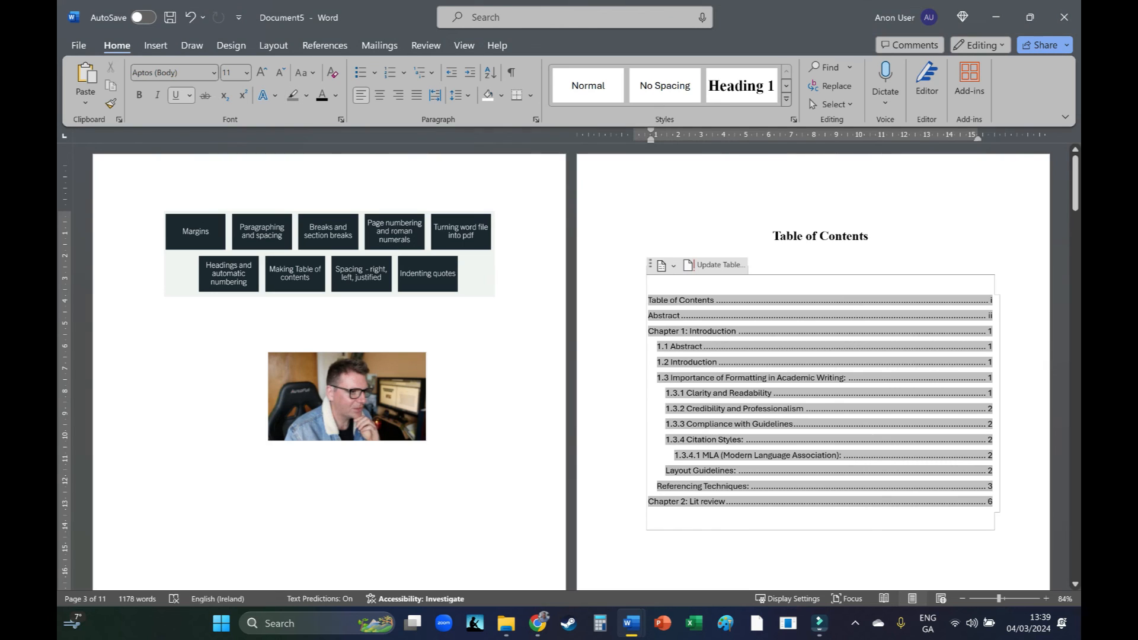
pyautogui.moveTo(347, 396); pyautogui.dragTo(335, 433)
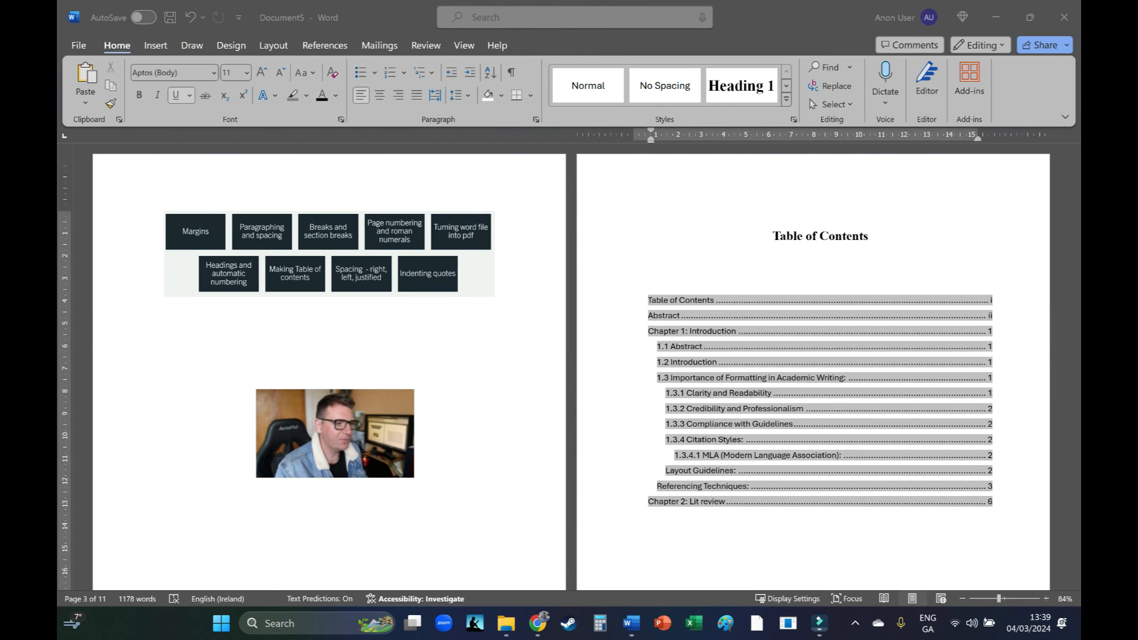